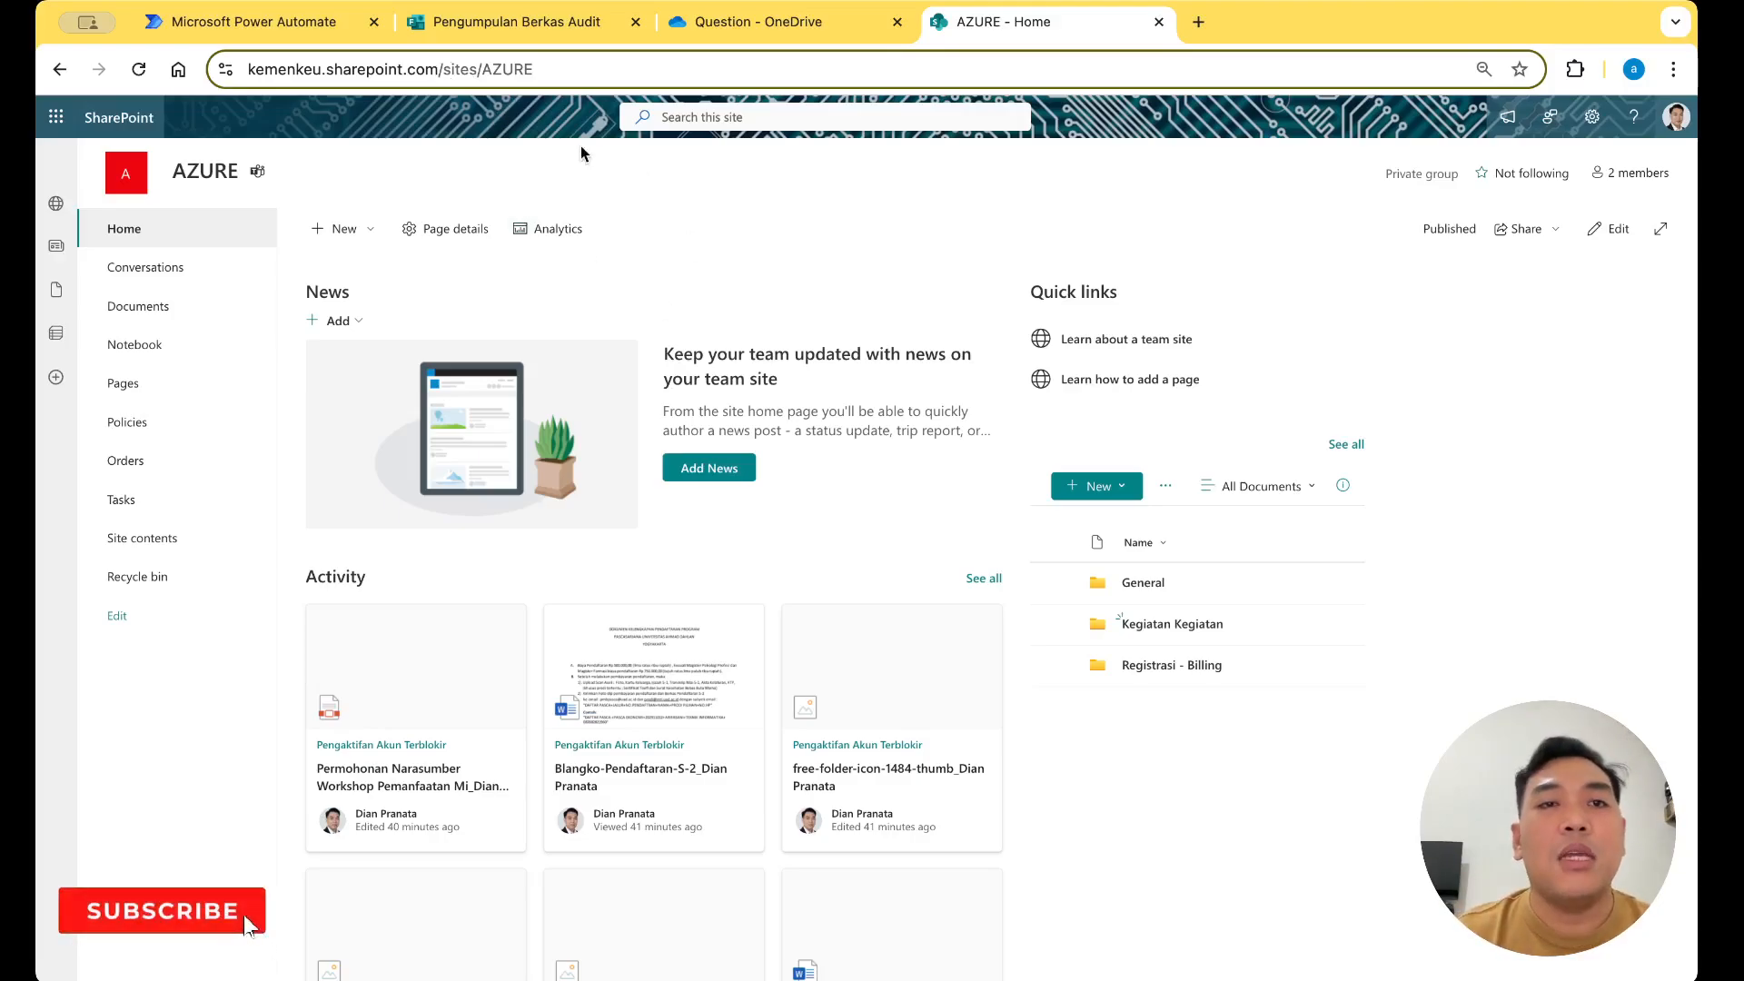
Review the Pengumpulan Berkas Audit form's questions, its Question folder in OneDrive and the AZURE SharePoint site
{"action": "left_click", "coordinate": [545, 30]}
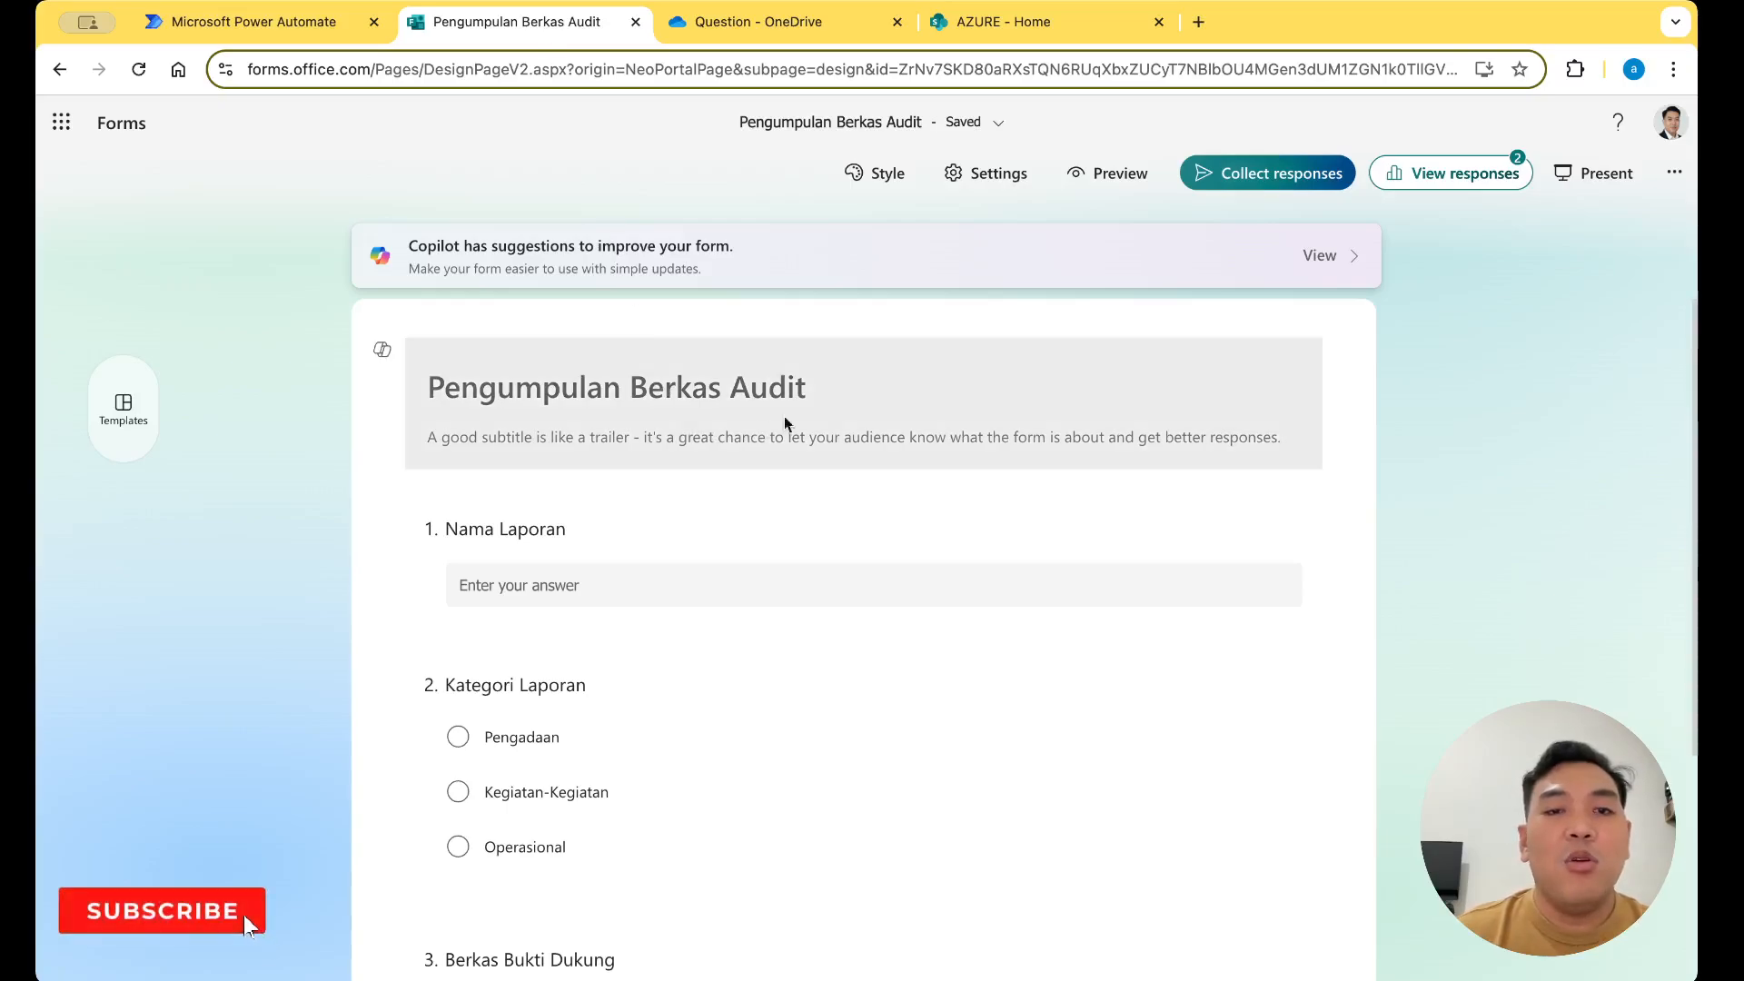
{"action": "scroll", "coordinate": [867, 427], "scroll_direction": "down", "scroll_amount": 2}
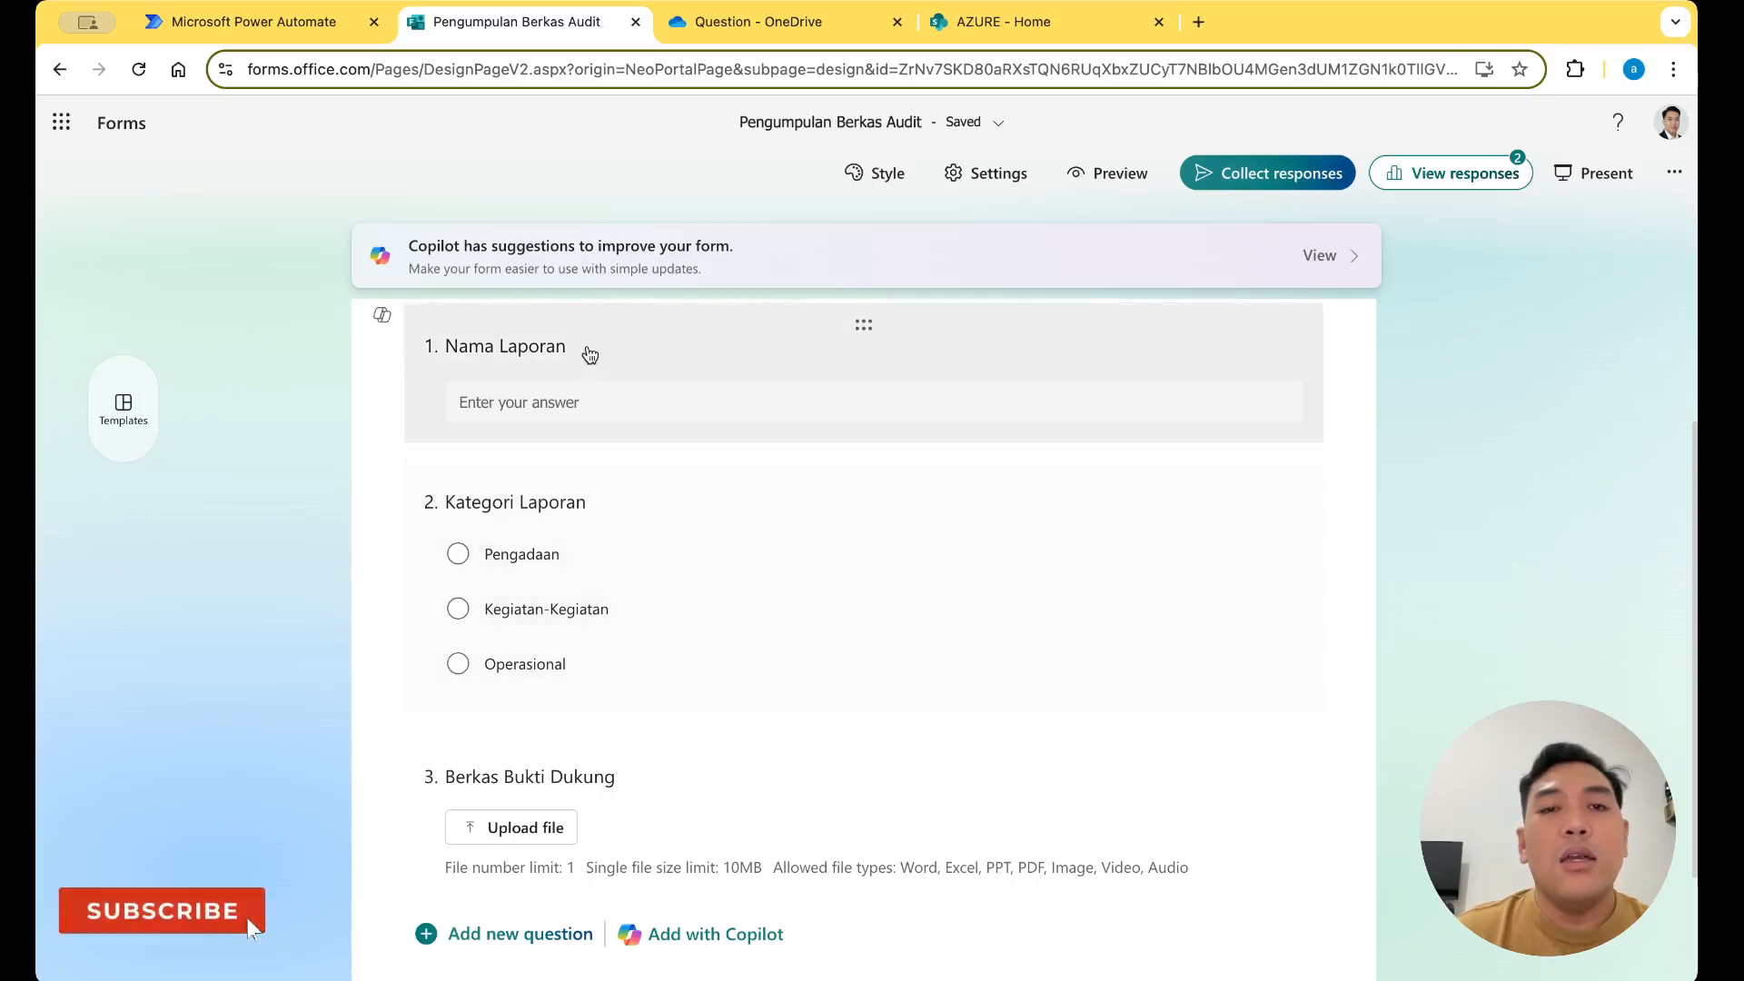
{"action": "left_click", "coordinate": [738, 25]}
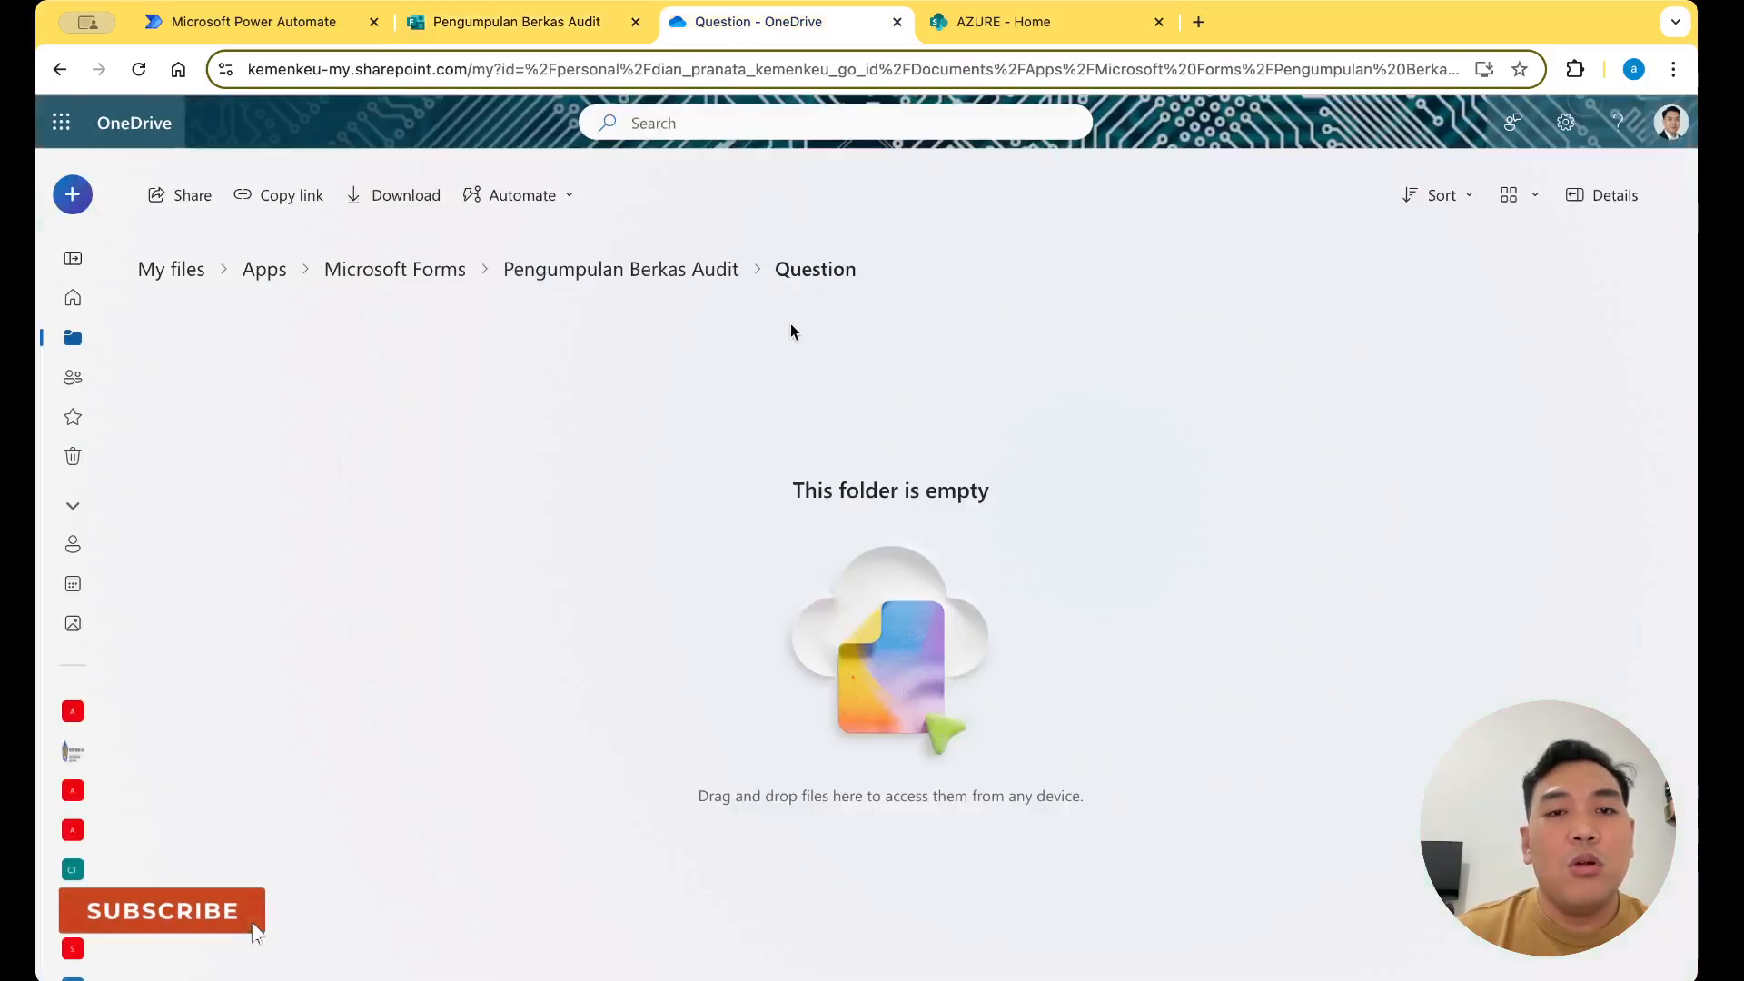
{"action": "left_click", "coordinate": [528, 22]}
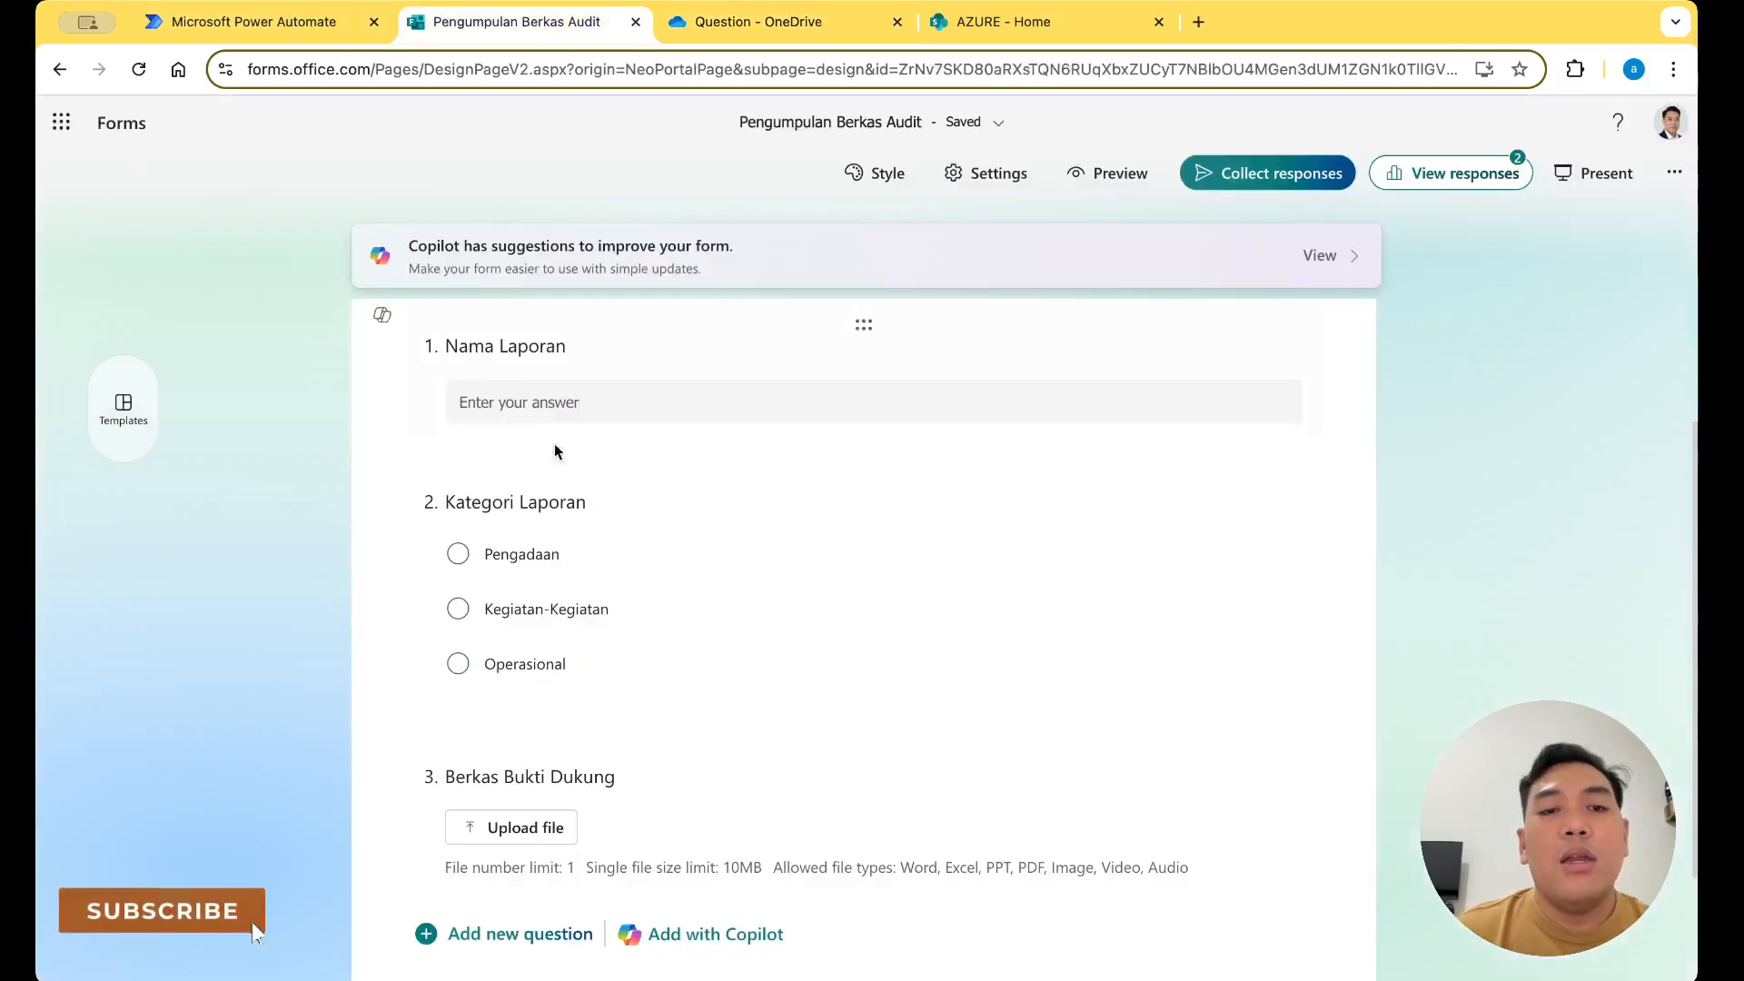
{"action": "scroll", "coordinate": [624, 695], "scroll_direction": "down", "scroll_amount": 1}
{"action": "scroll", "coordinate": [624, 695], "scroll_direction": "down", "scroll_amount": 1}
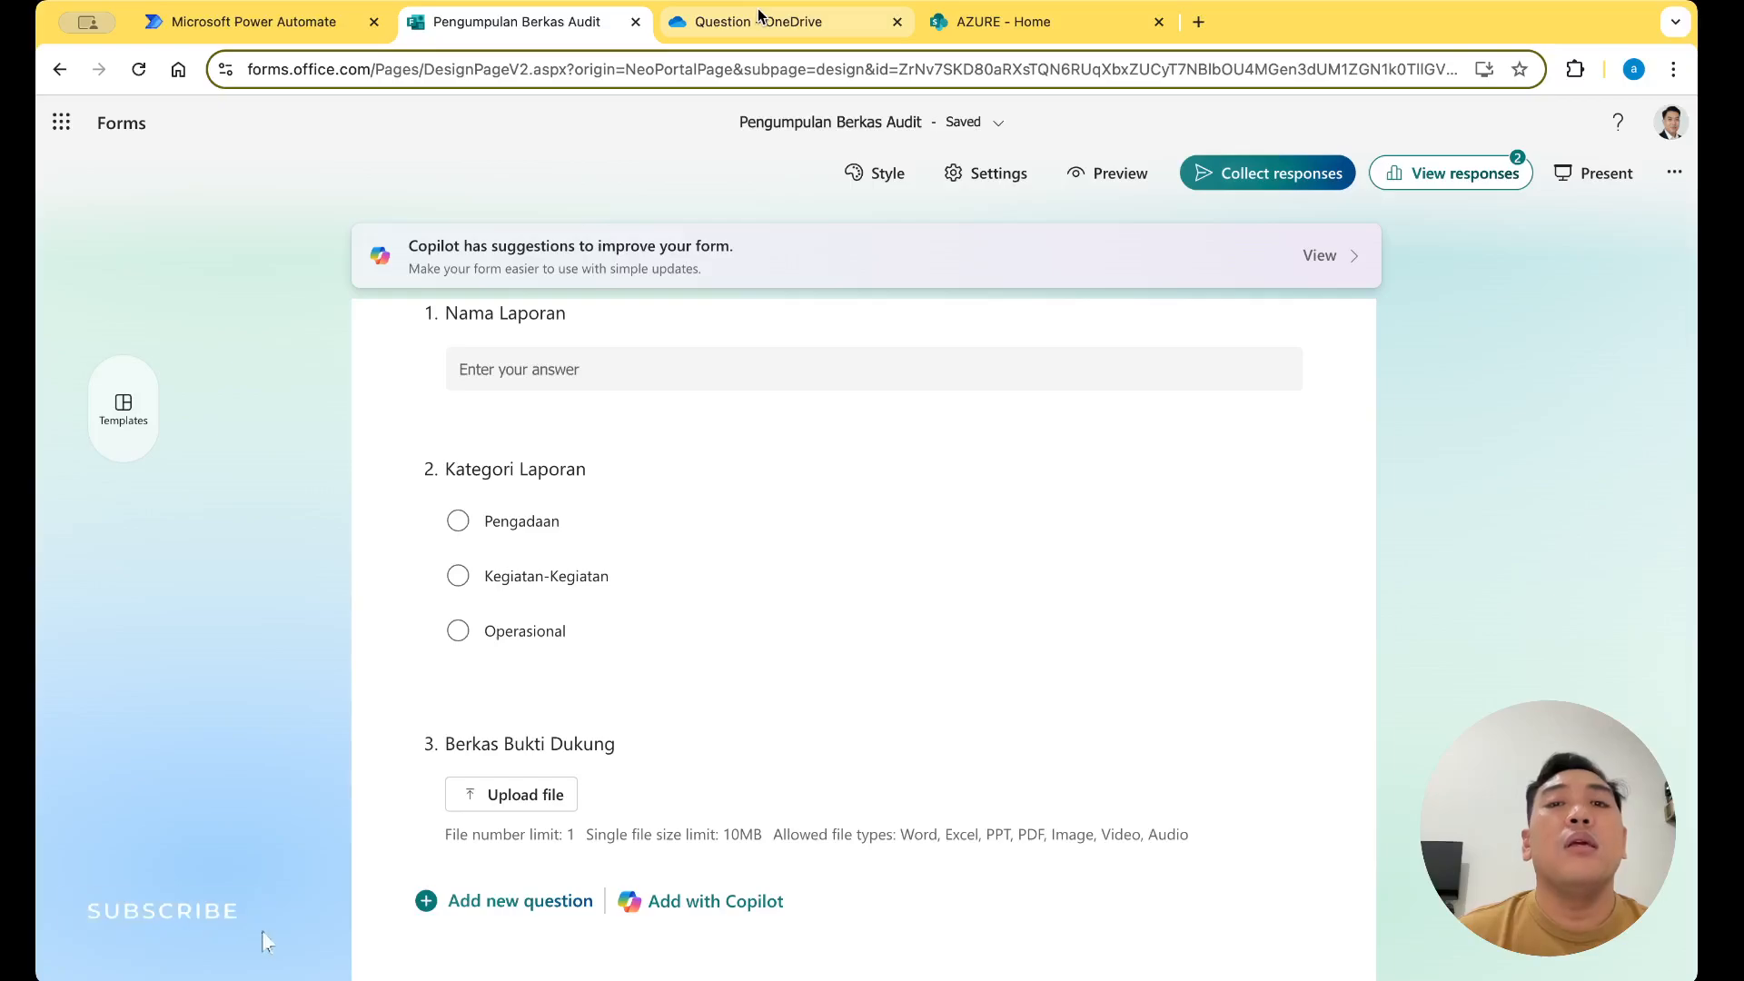
{"action": "left_click", "coordinate": [971, 19]}
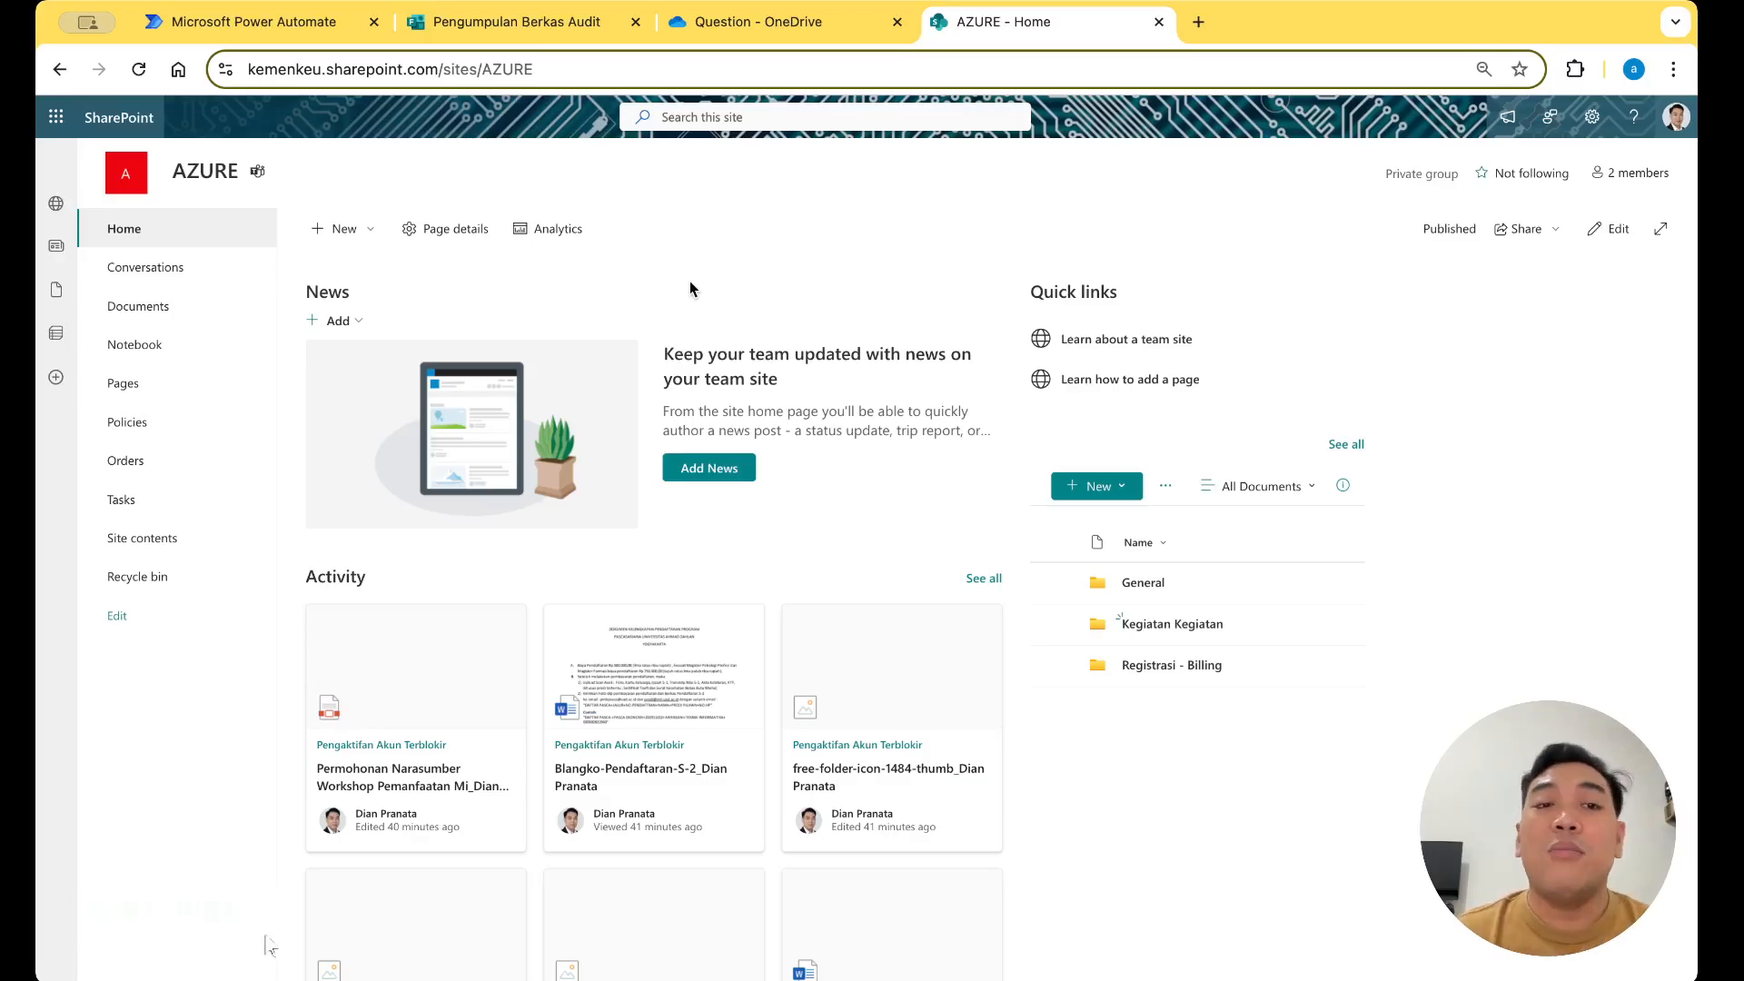
In Power Automate, examine the existing file-moving flow's form trigger, response details and Initialize variable settings
{"action": "left_click", "coordinate": [308, 20]}
{"action": "left_click", "coordinate": [357, 186]}
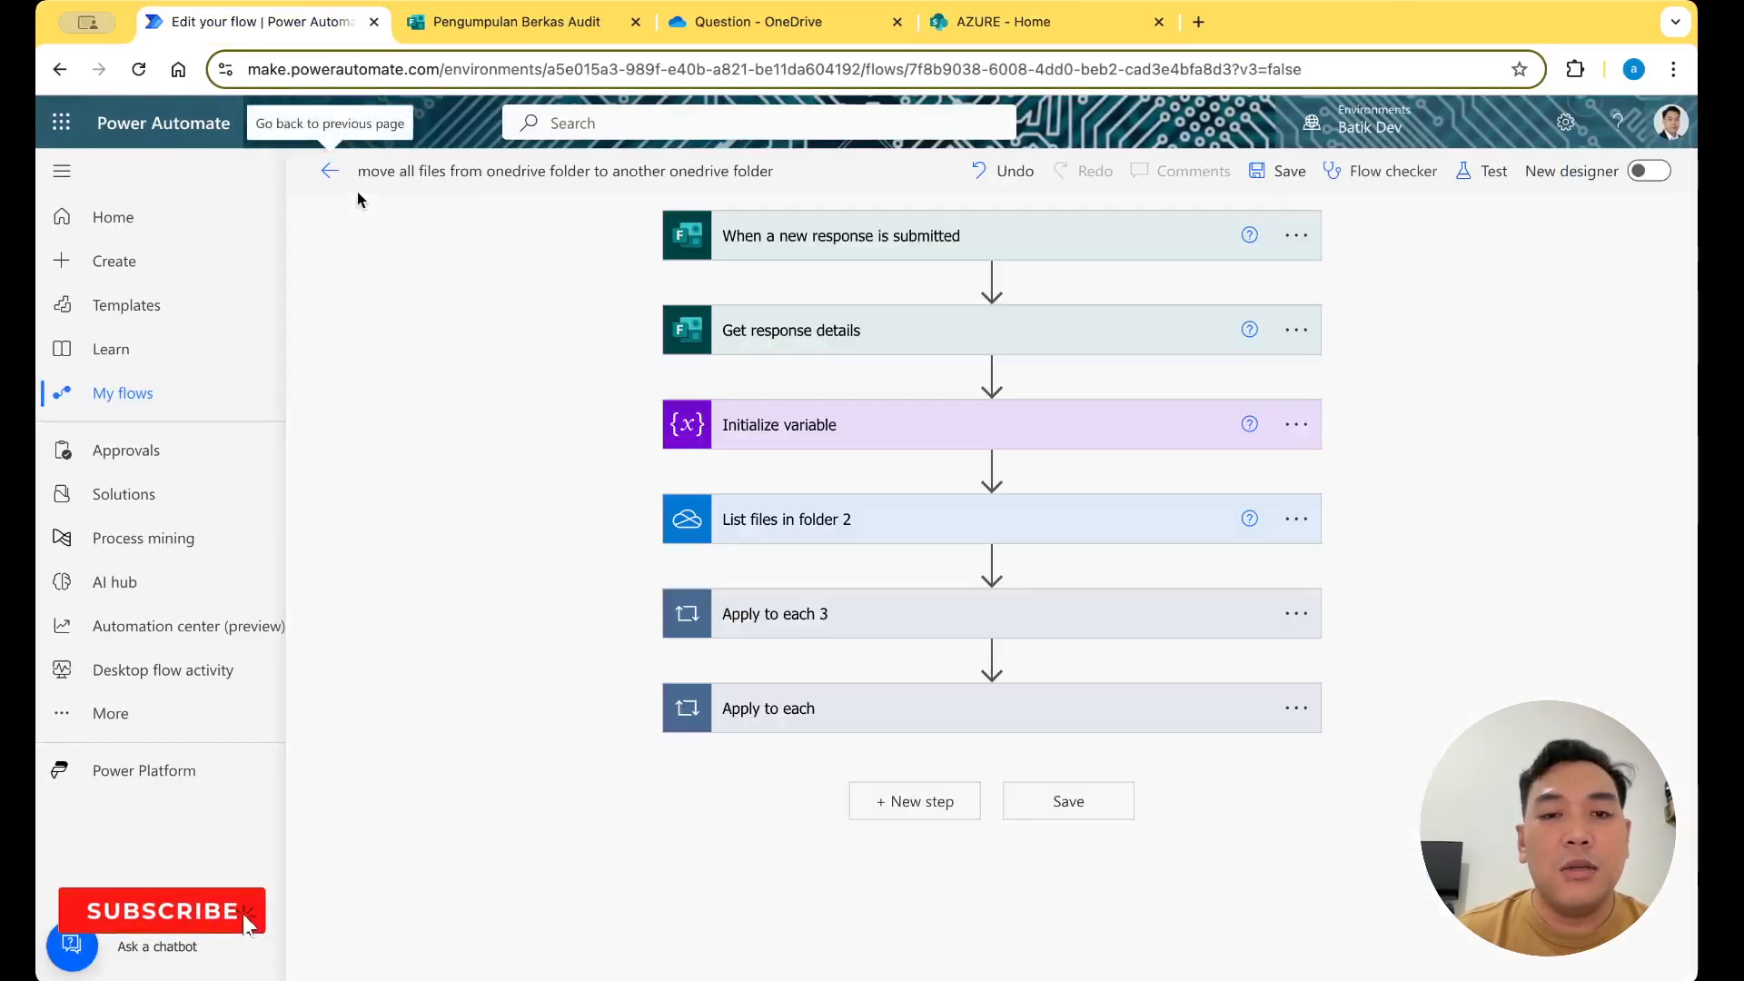
{"action": "left_click", "coordinate": [924, 237]}
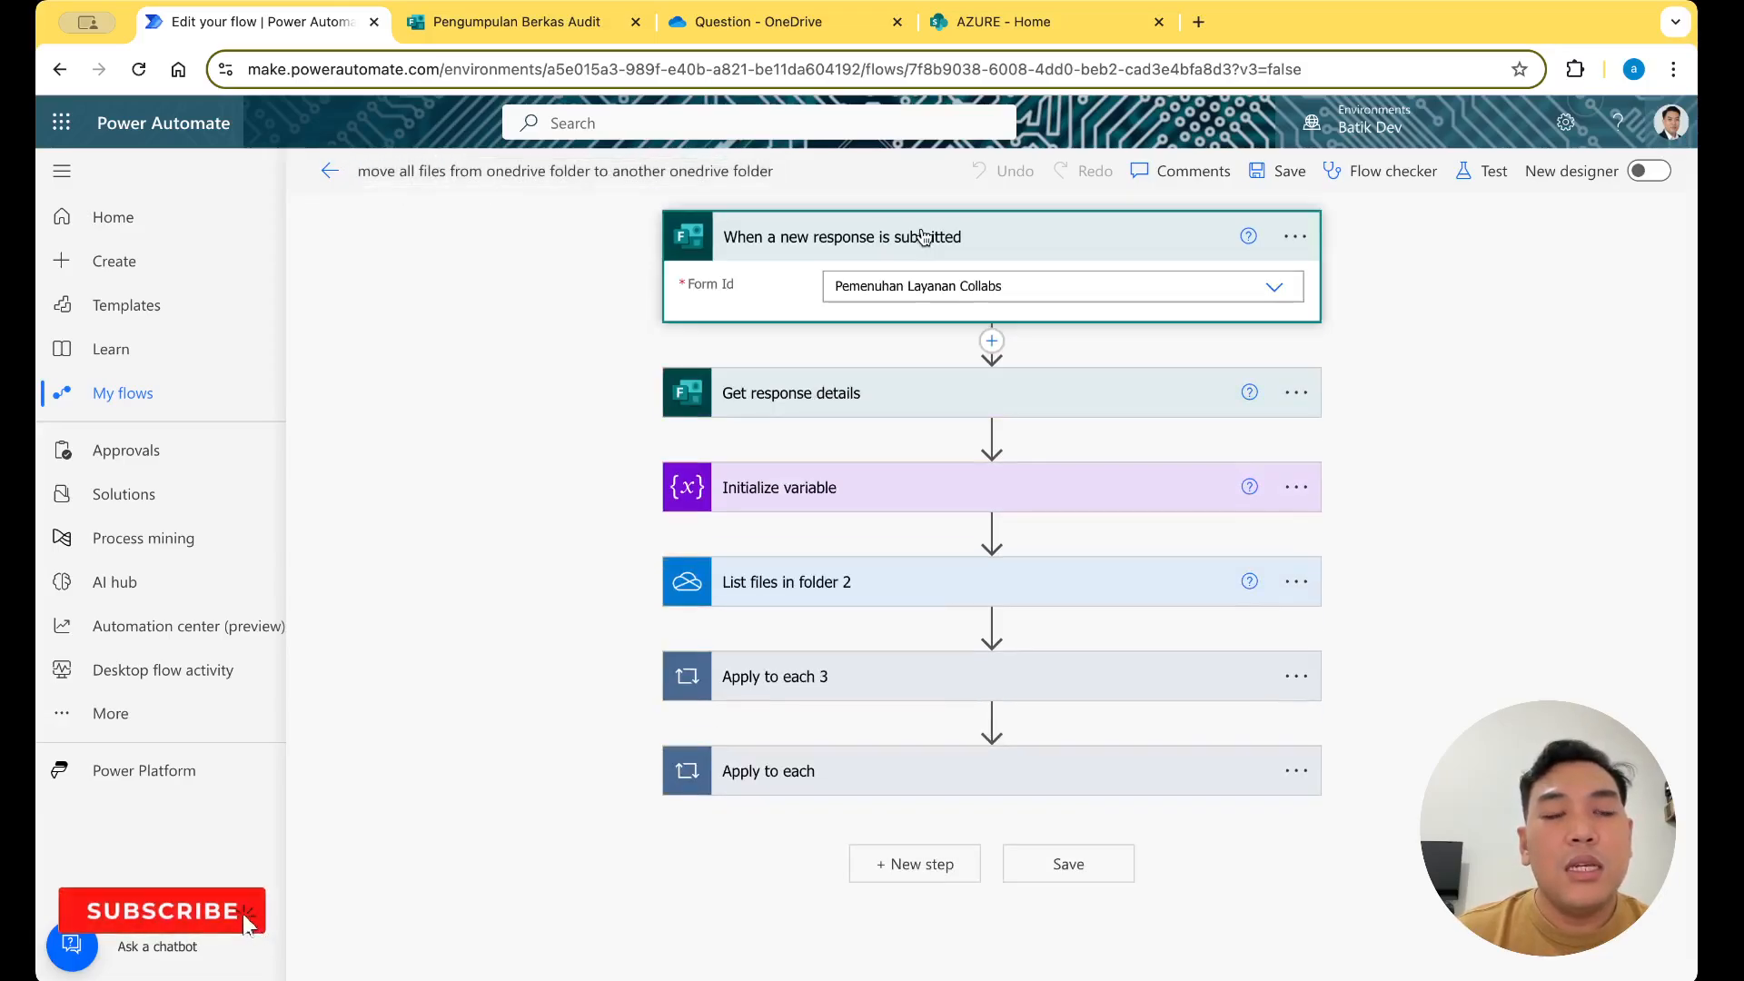
{"action": "left_click", "coordinate": [895, 394]}
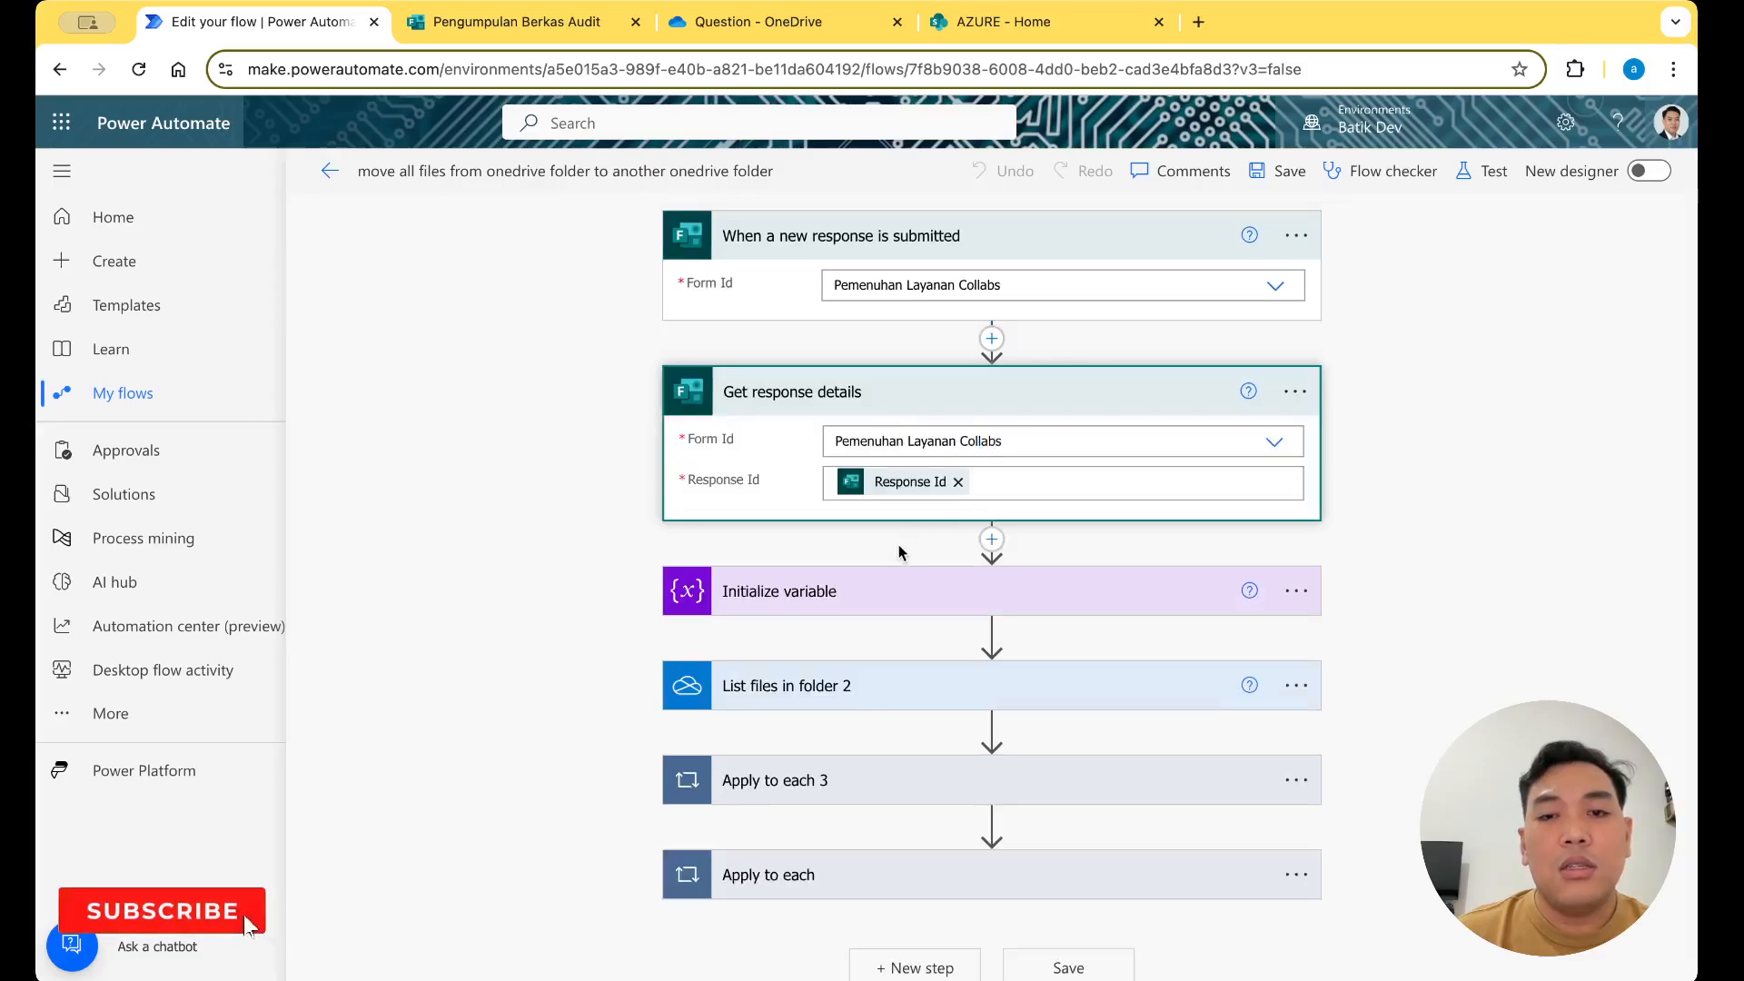
{"action": "left_click", "coordinate": [938, 568]}
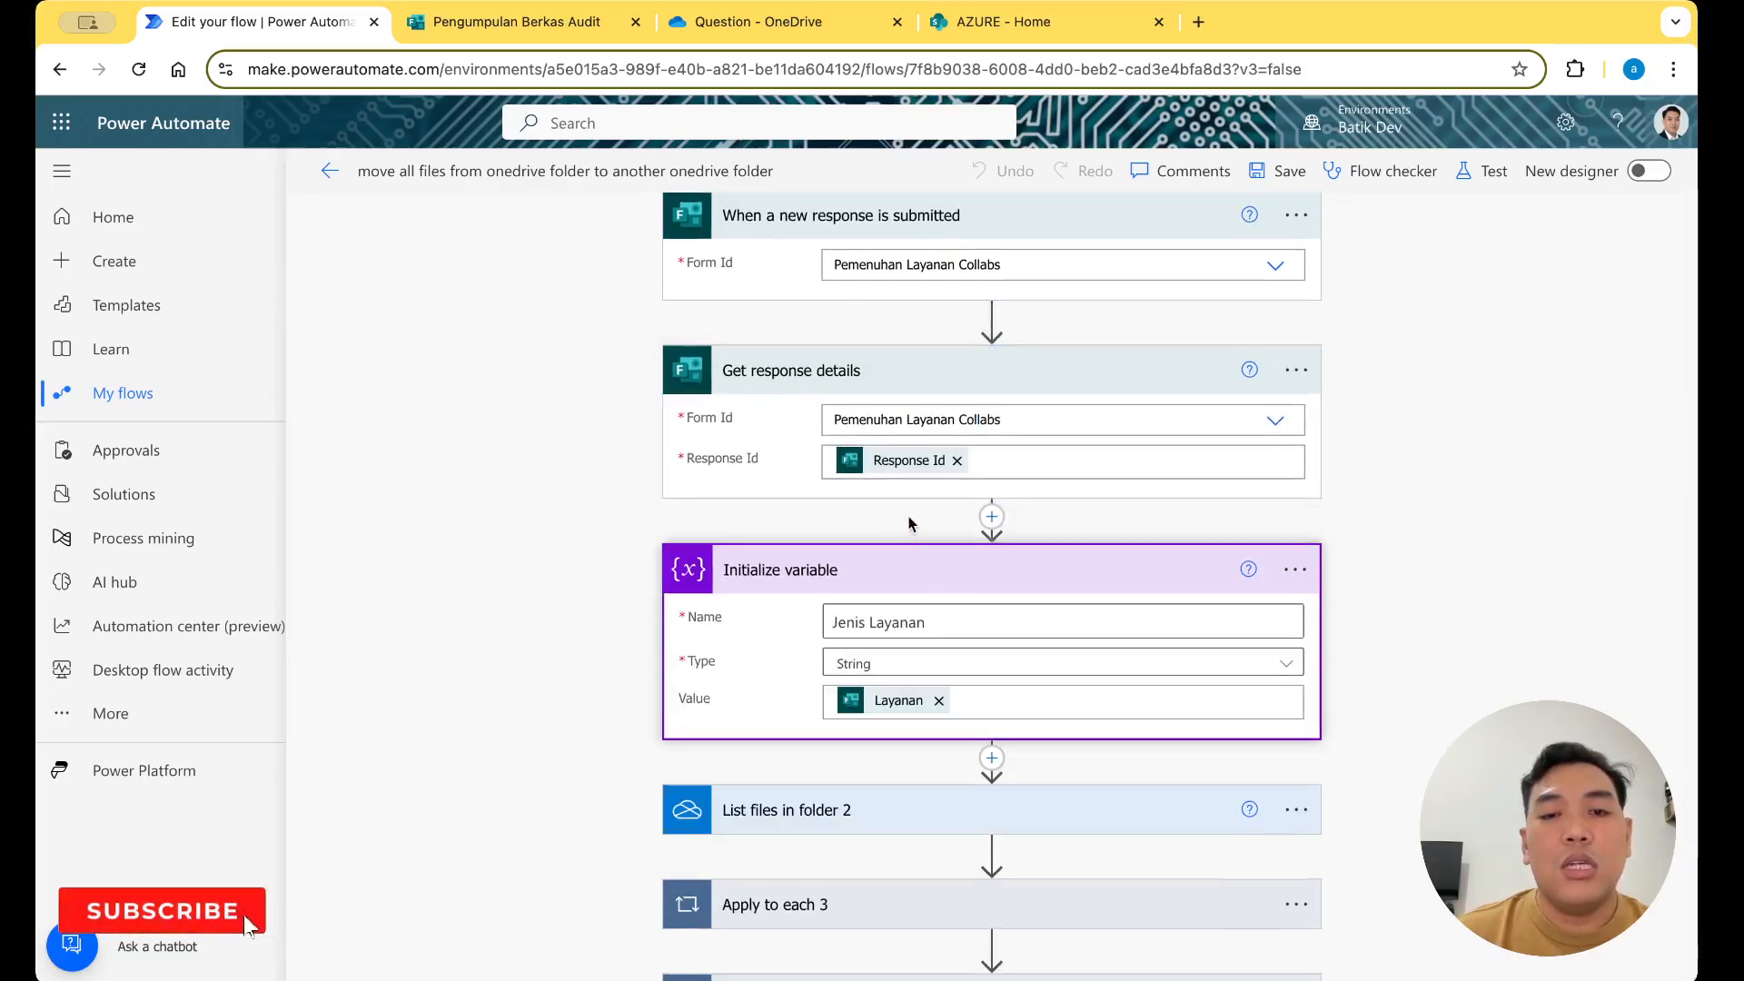
{"action": "scroll", "coordinate": [910, 524], "scroll_direction": "down", "scroll_amount": 2}
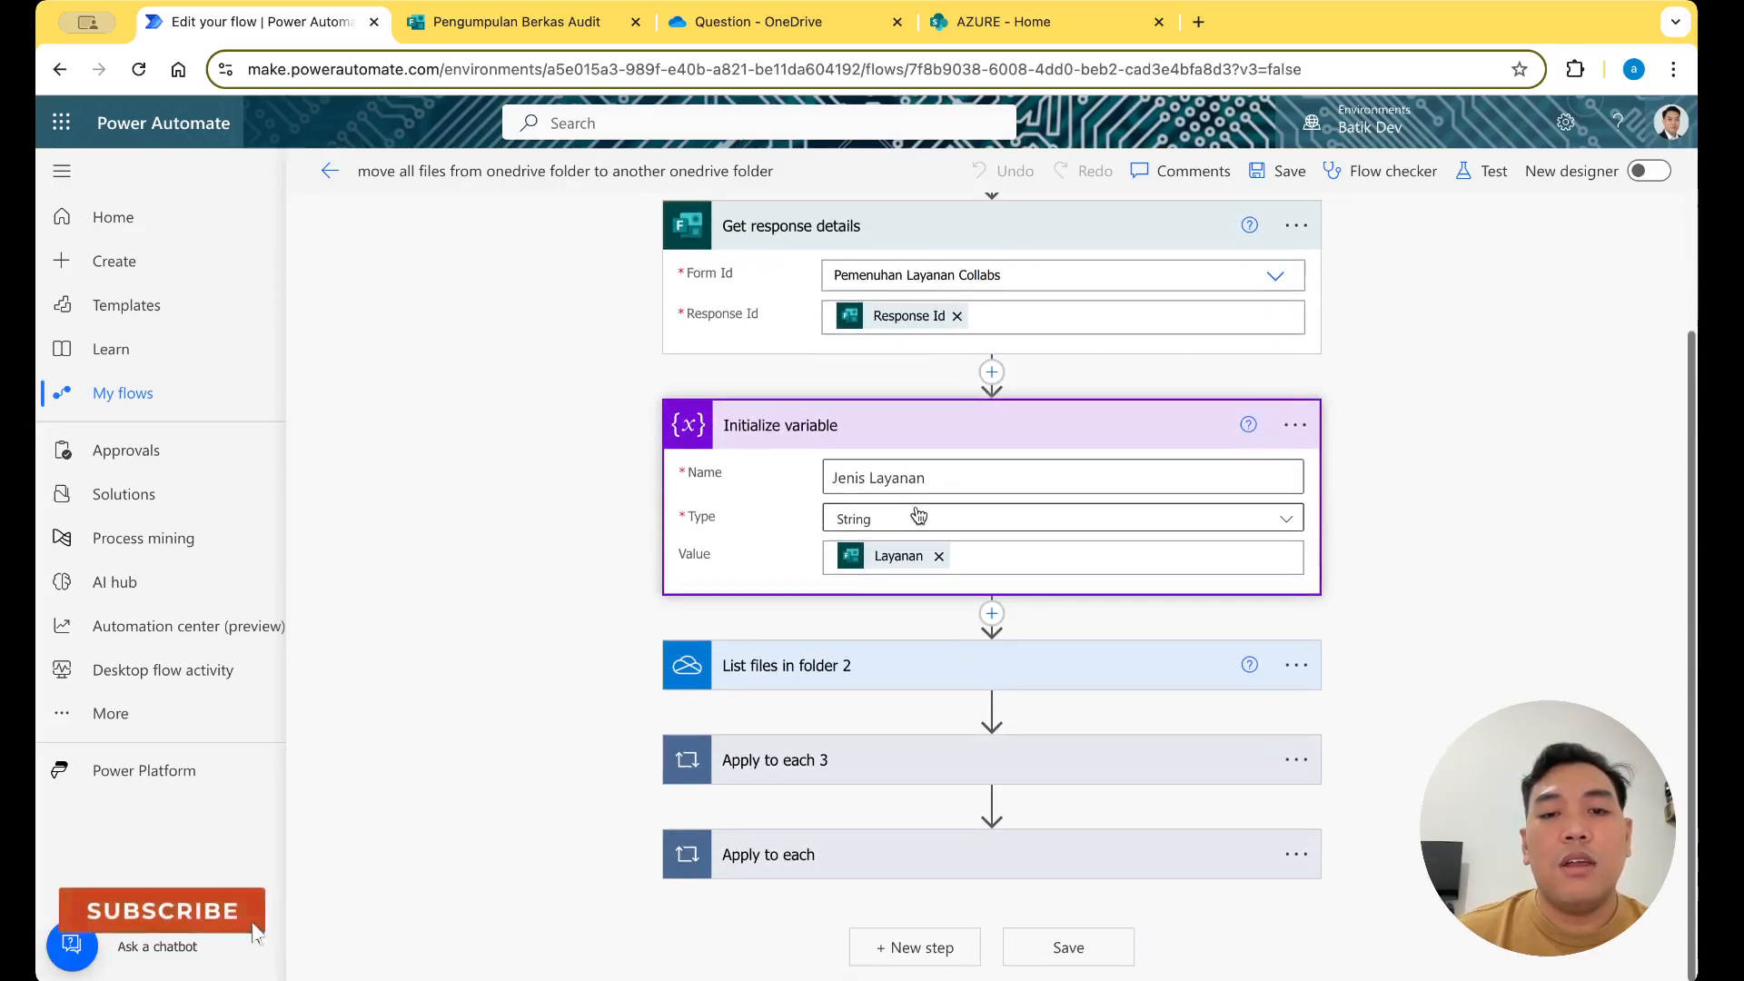
Examine the existing flow's List files in folder 2, Create file action and Apply to each loops, and close the flow
{"action": "left_click", "coordinate": [894, 660]}
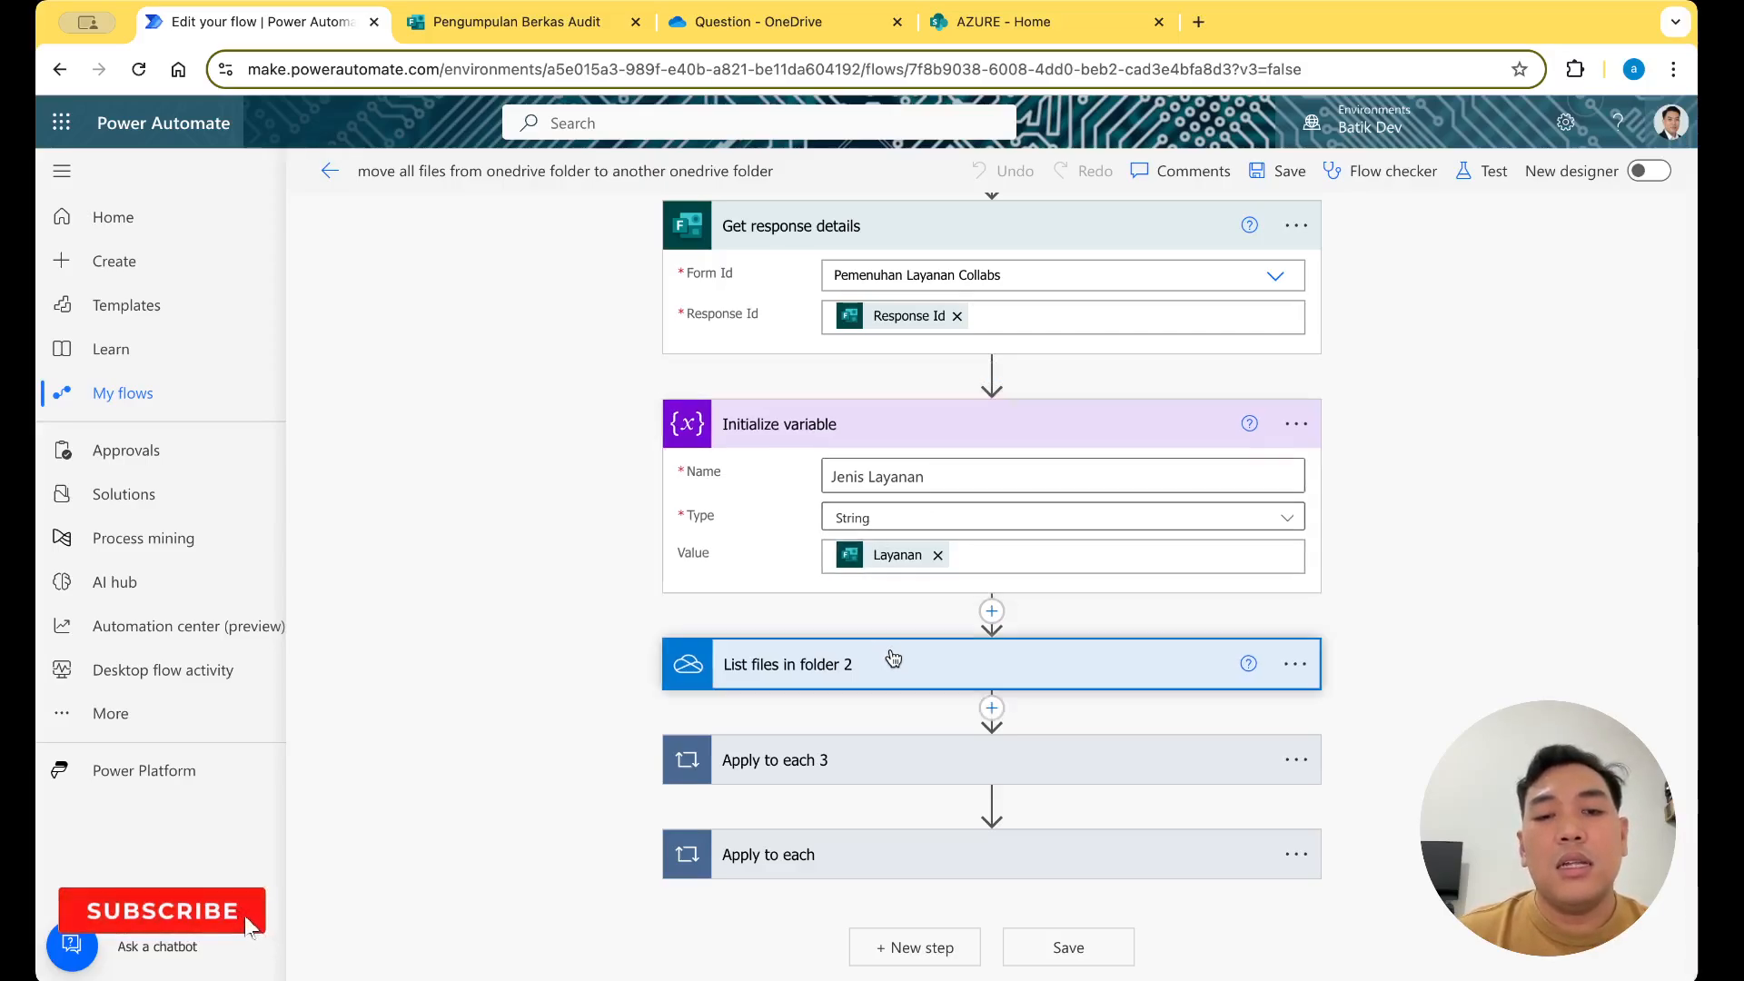
{"action": "scroll", "coordinate": [900, 636], "scroll_direction": "down", "scroll_amount": 1}
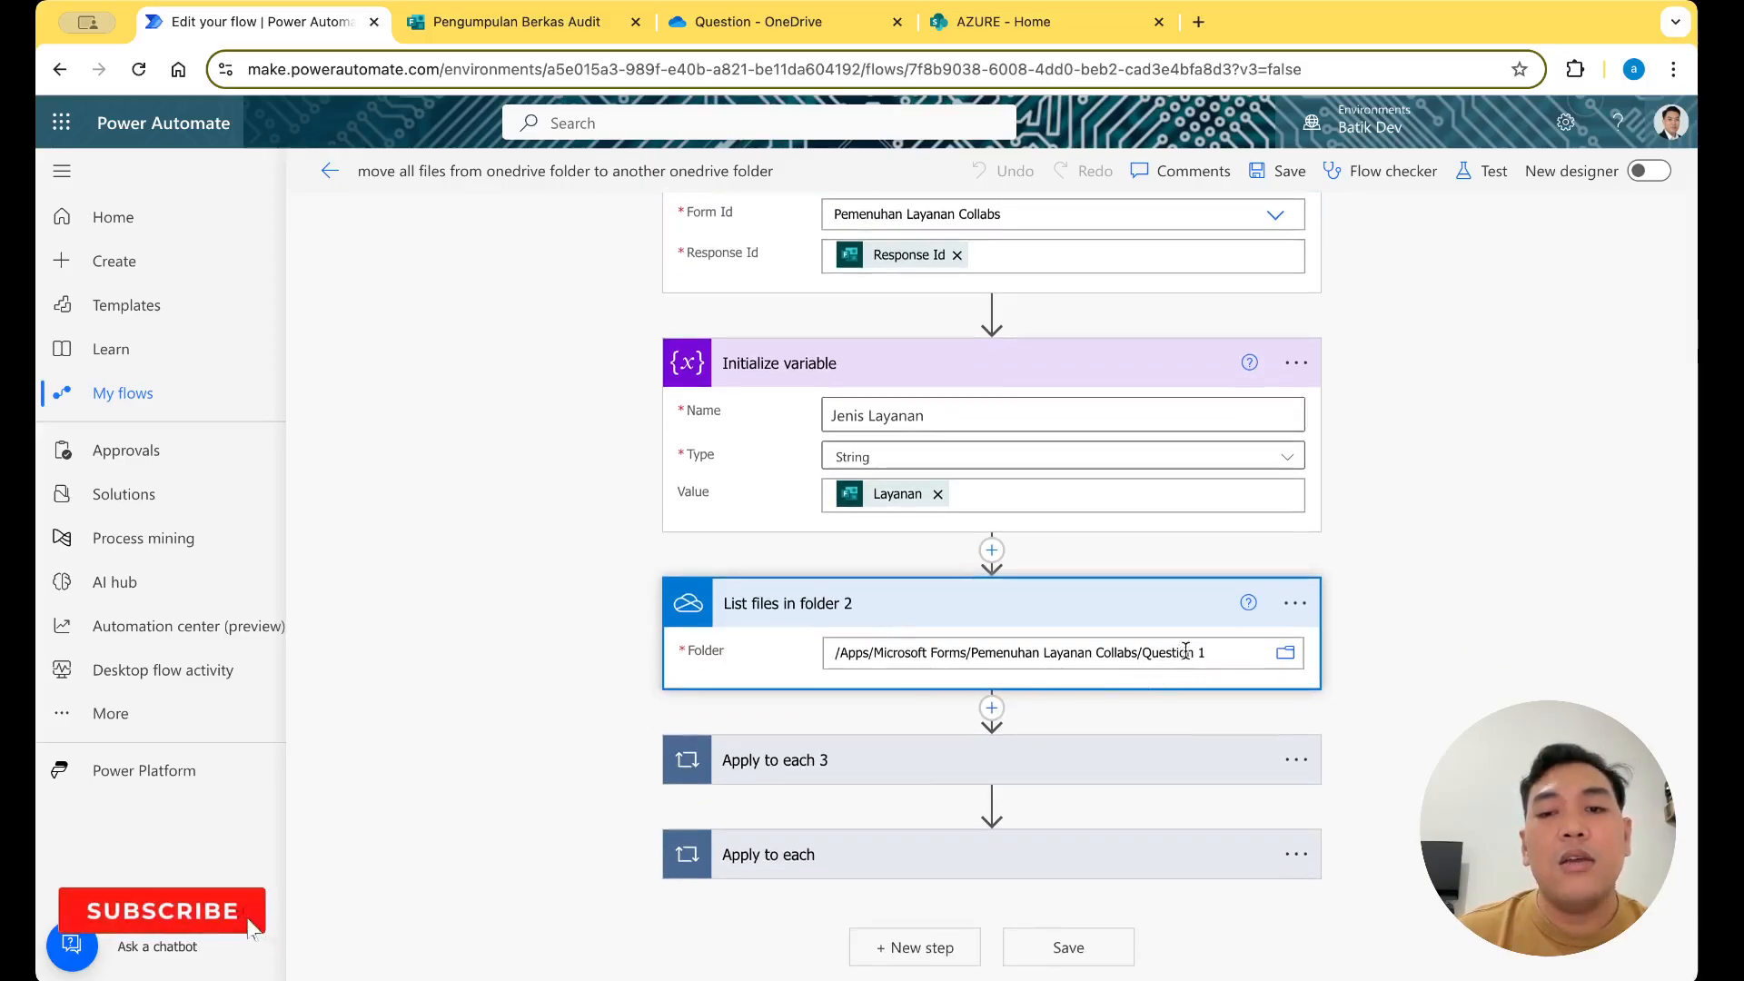
{"action": "left_click", "coordinate": [1102, 759]}
{"action": "scroll", "coordinate": [1090, 691], "scroll_direction": "down", "scroll_amount": 3}
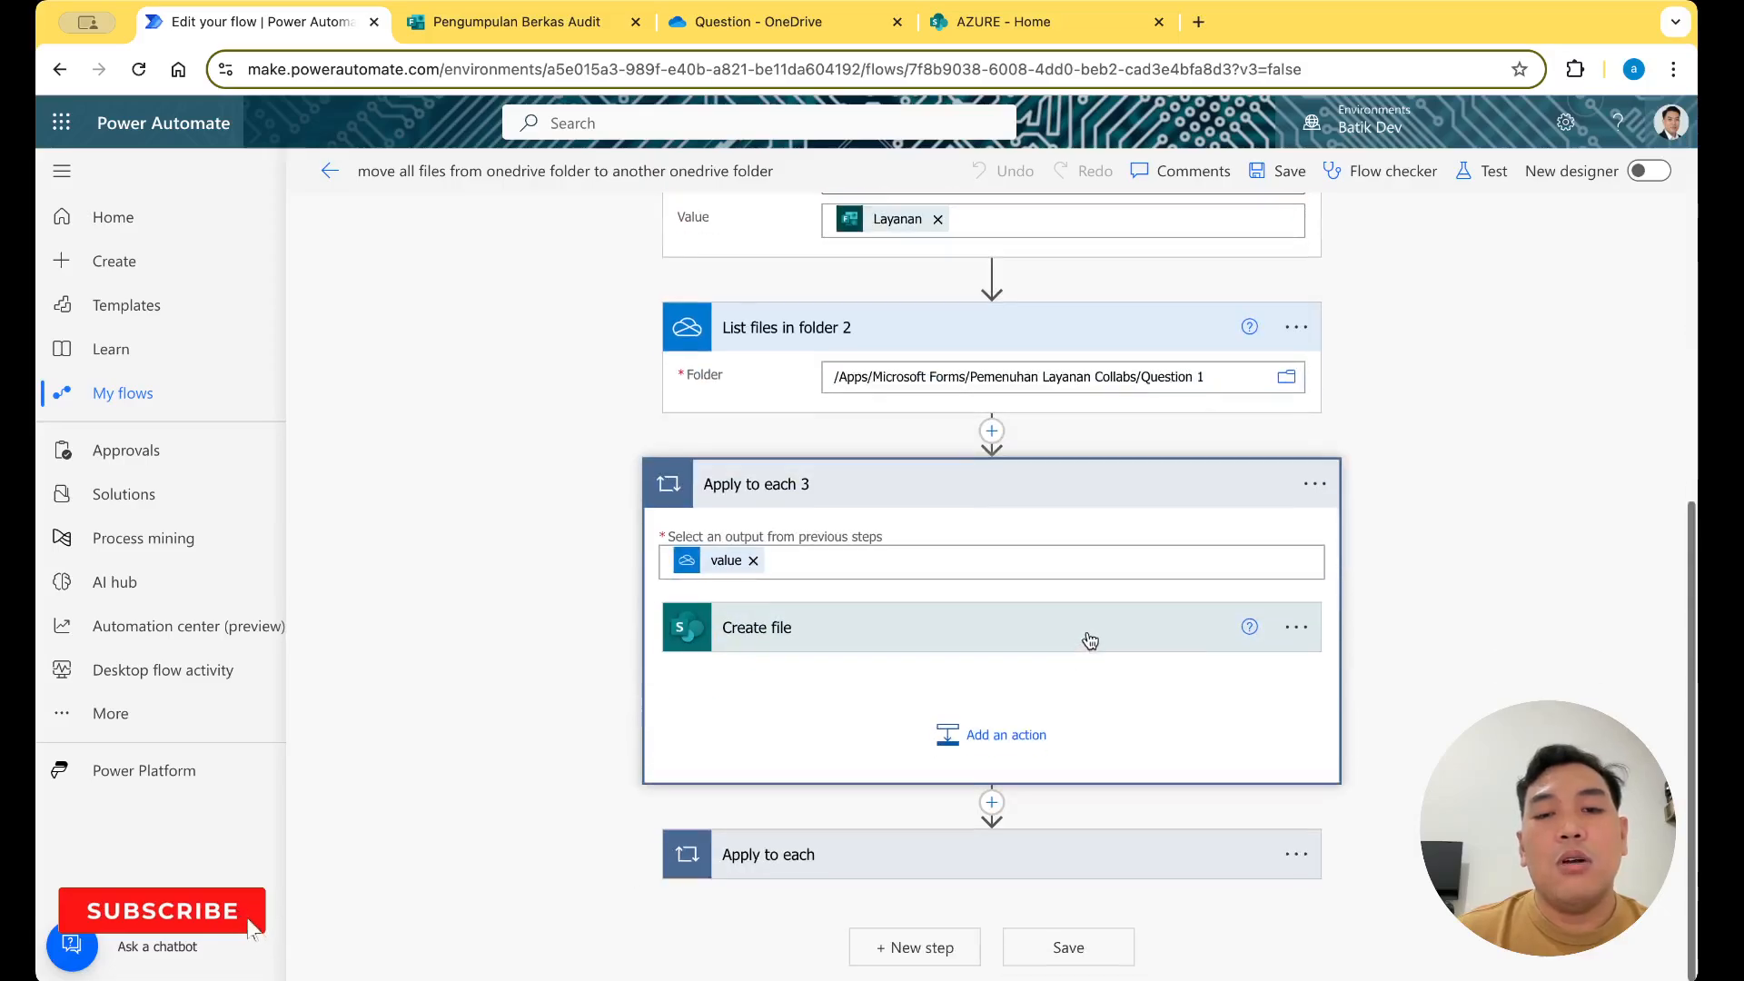
{"action": "left_click", "coordinate": [1090, 642]}
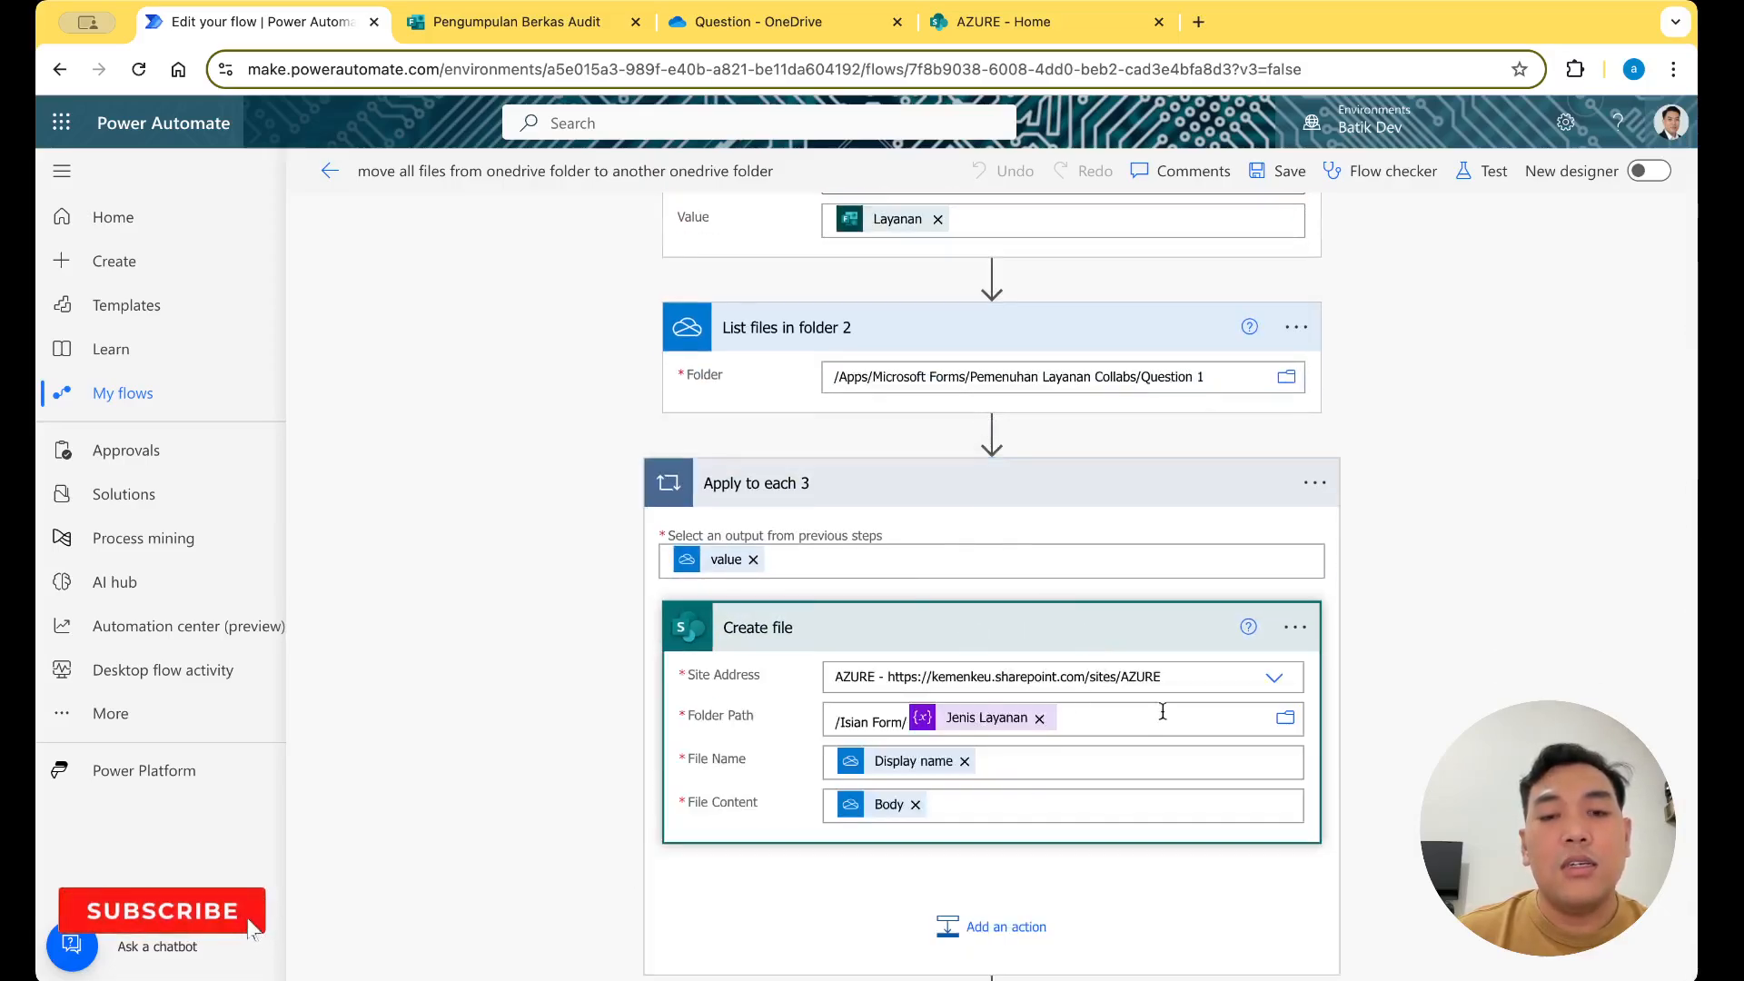
{"action": "scroll", "coordinate": [1163, 712], "scroll_direction": "down", "scroll_amount": 3}
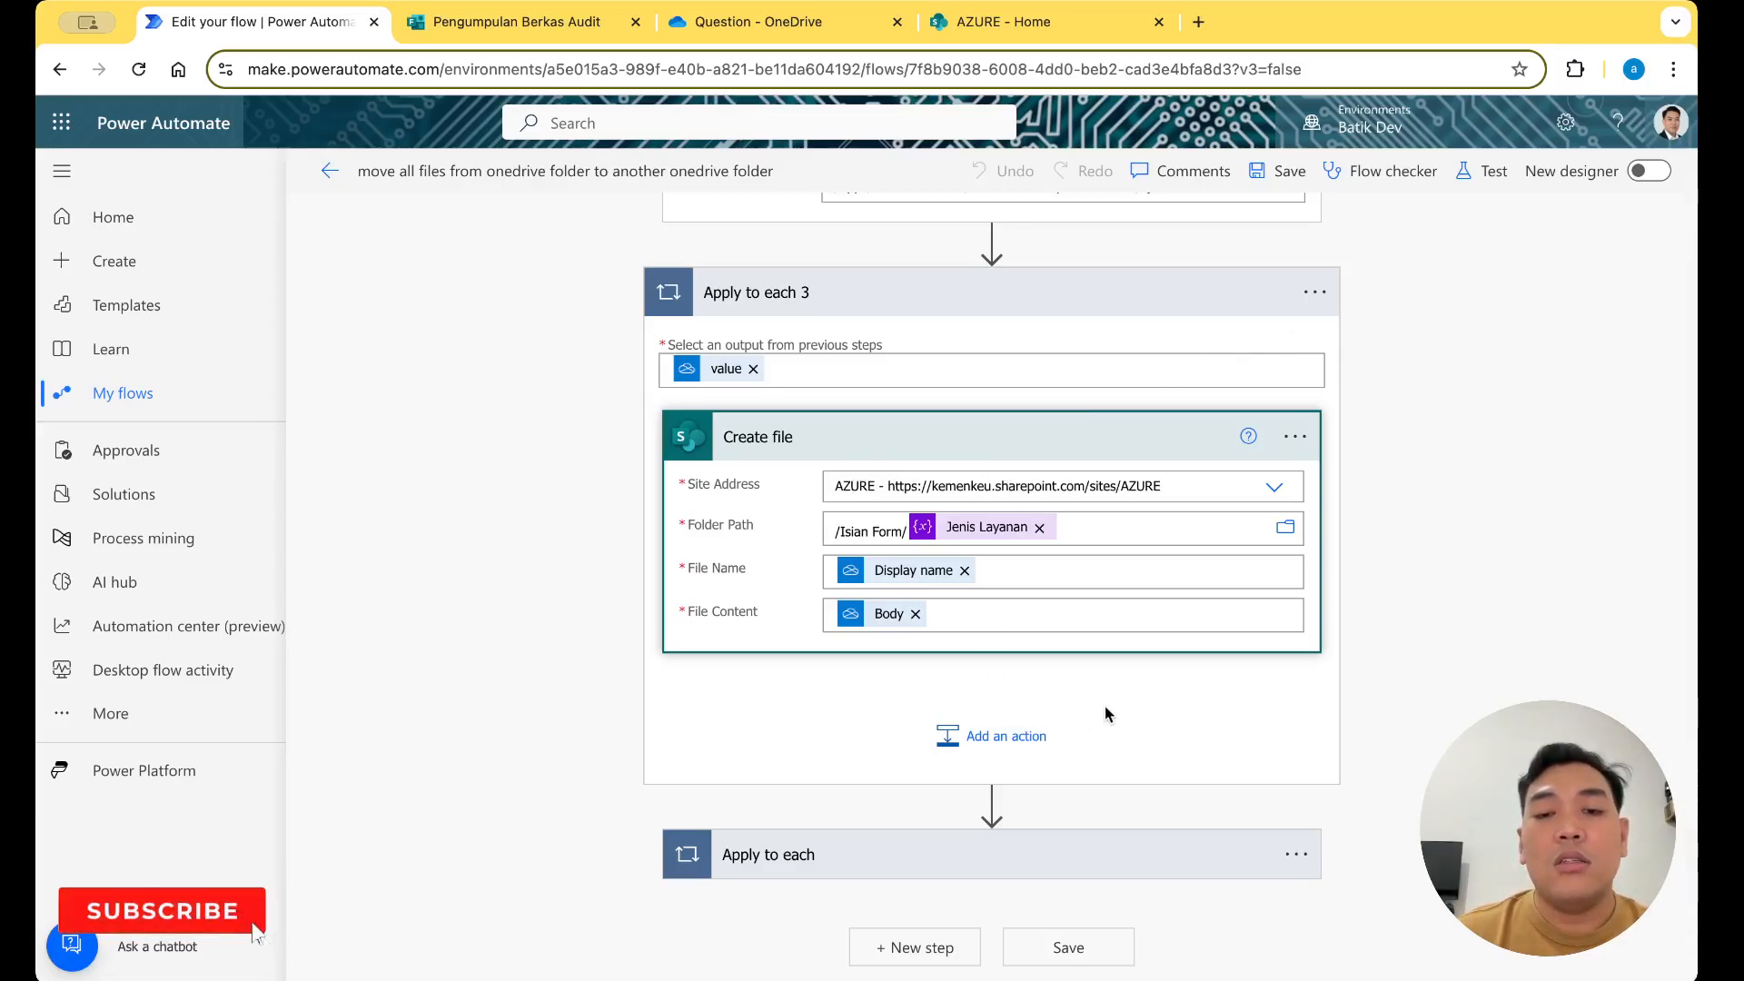
{"action": "left_click", "coordinate": [902, 851]}
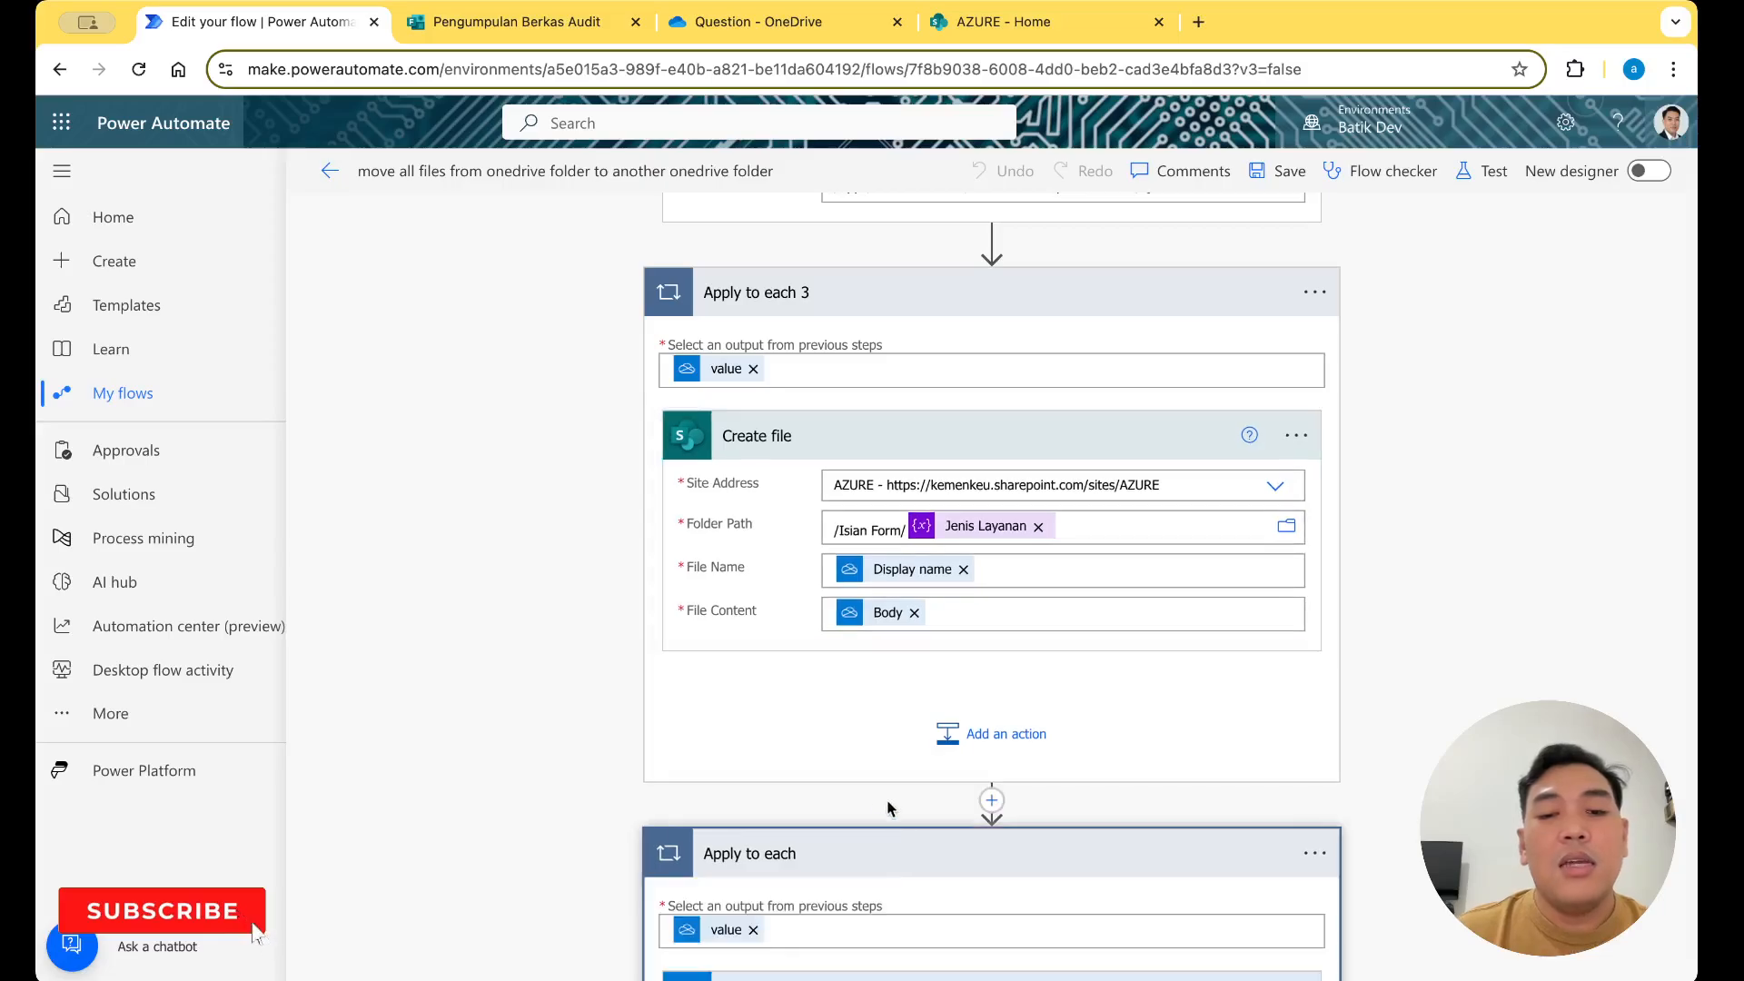
{"action": "scroll", "coordinate": [887, 799], "scroll_direction": "down", "scroll_amount": 4}
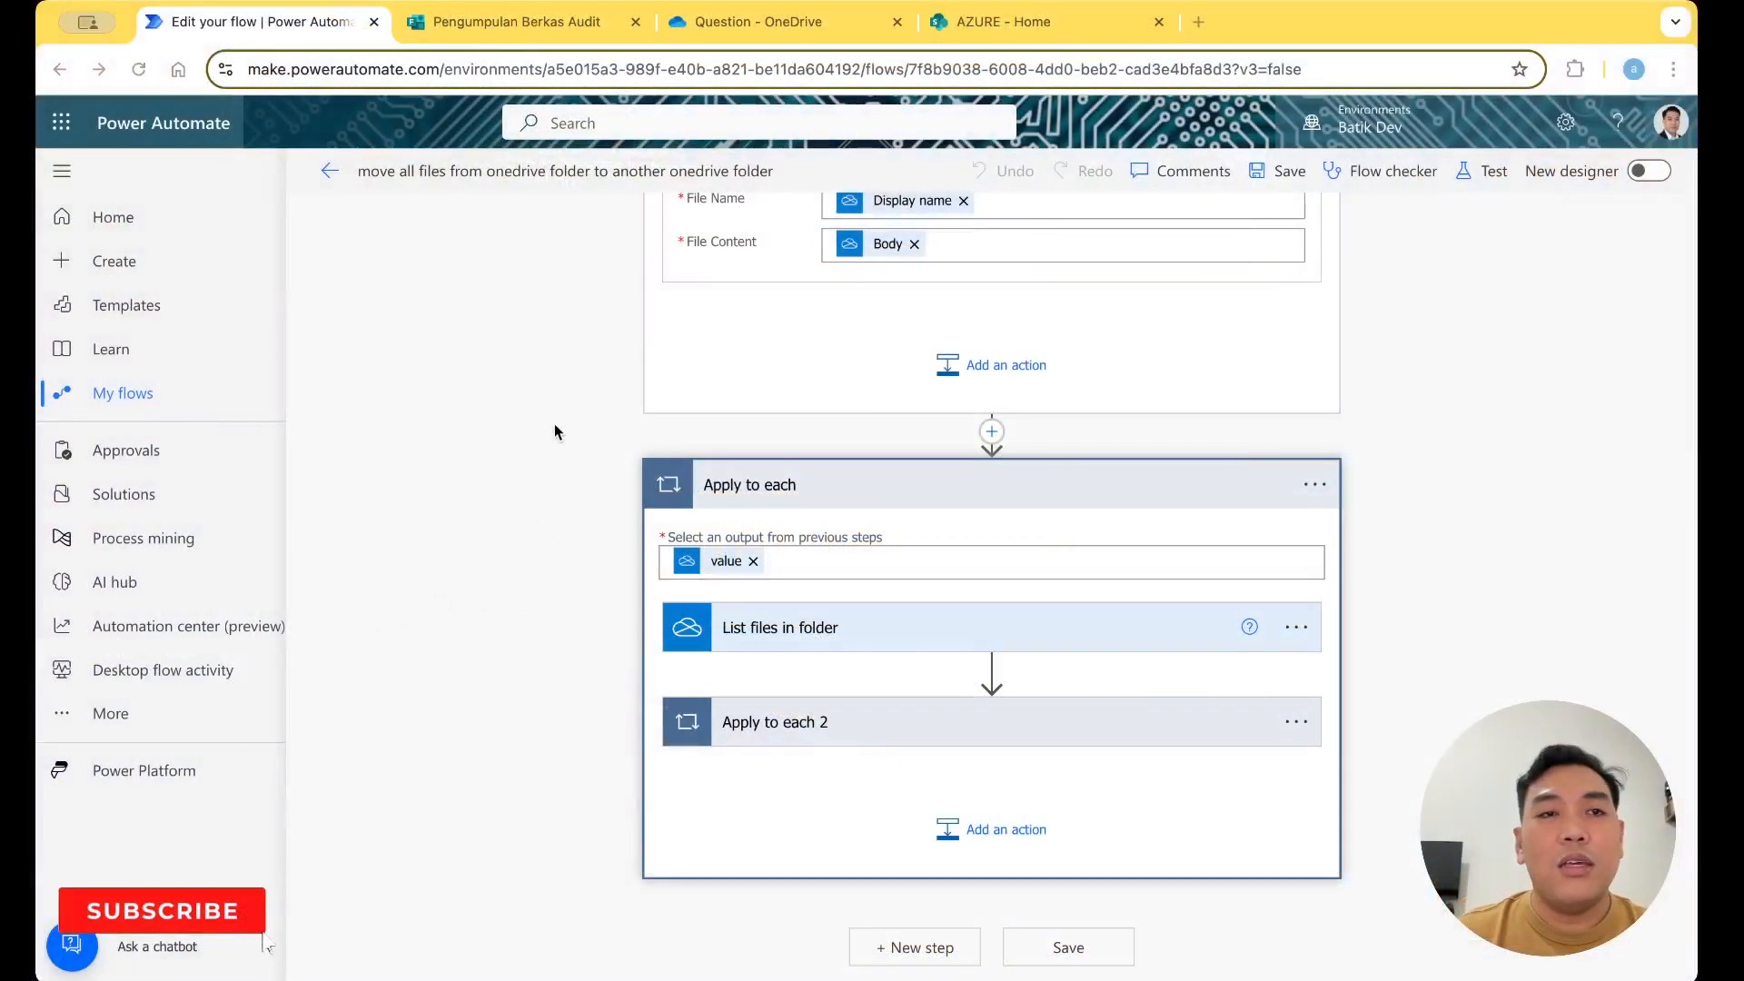
{"action": "key", "text": "super+w"}
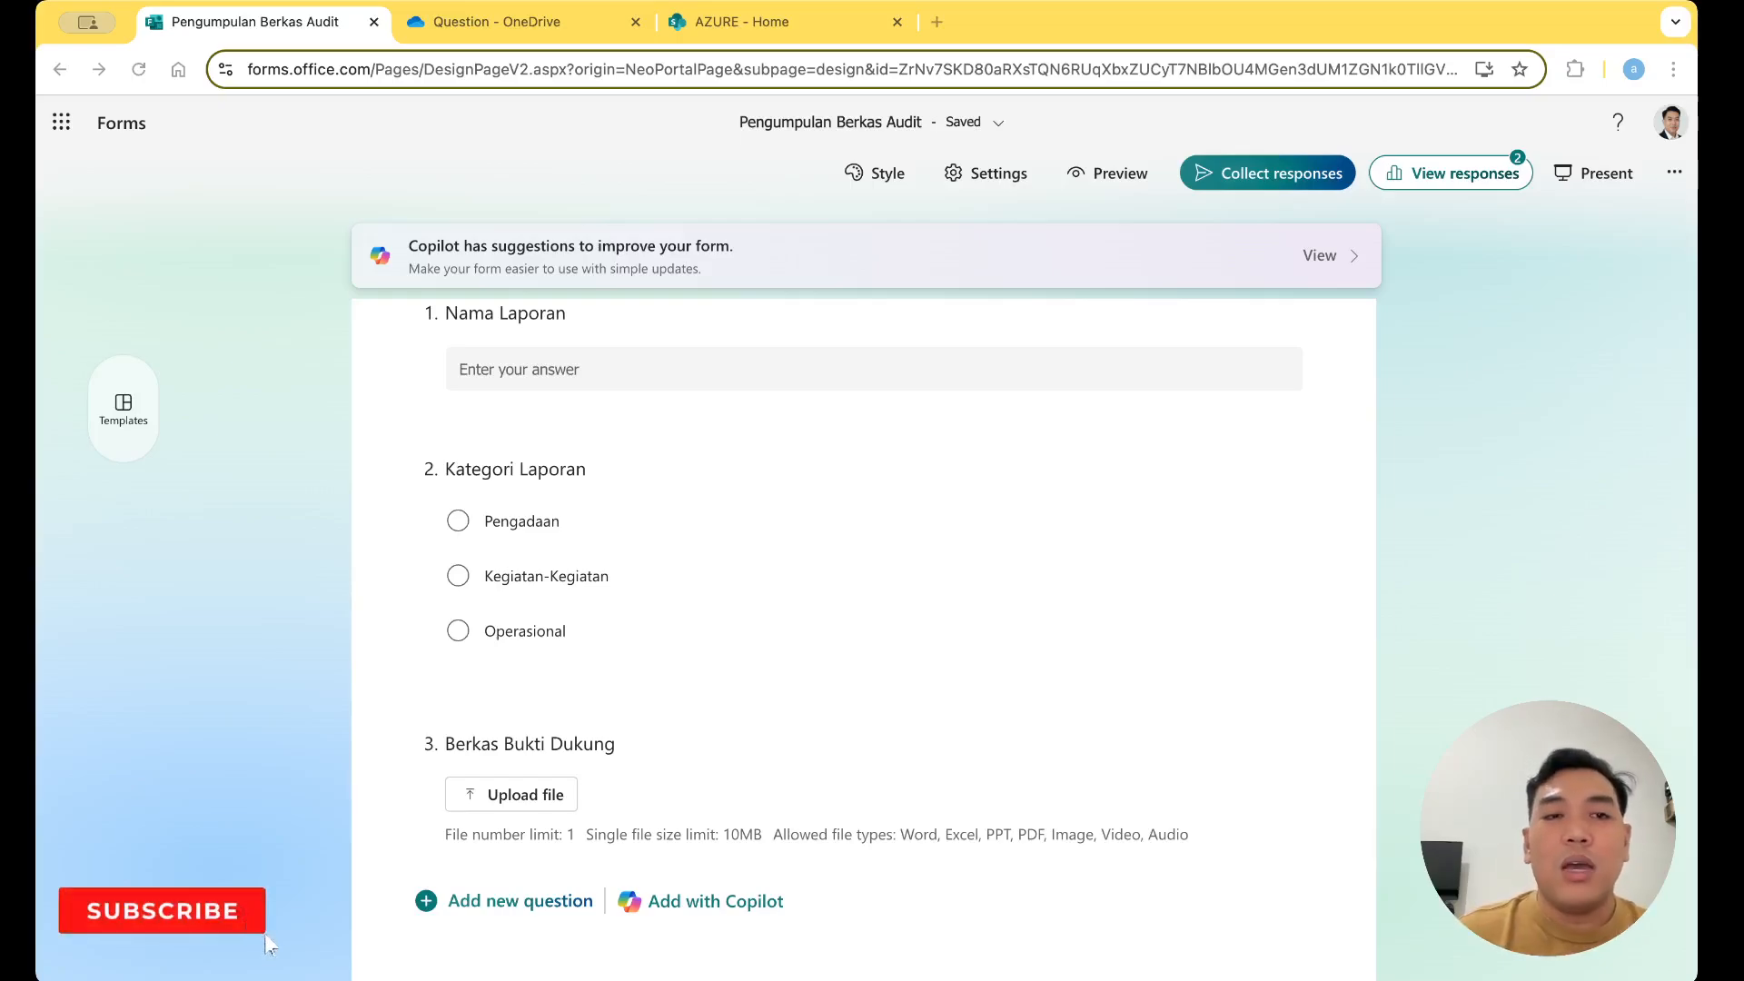
Go over the form's report name, category and file upload questions again, plus the OneDrive folder and SharePoint site
{"action": "scroll", "coordinate": [864, 614], "scroll_direction": "up", "scroll_amount": 3}
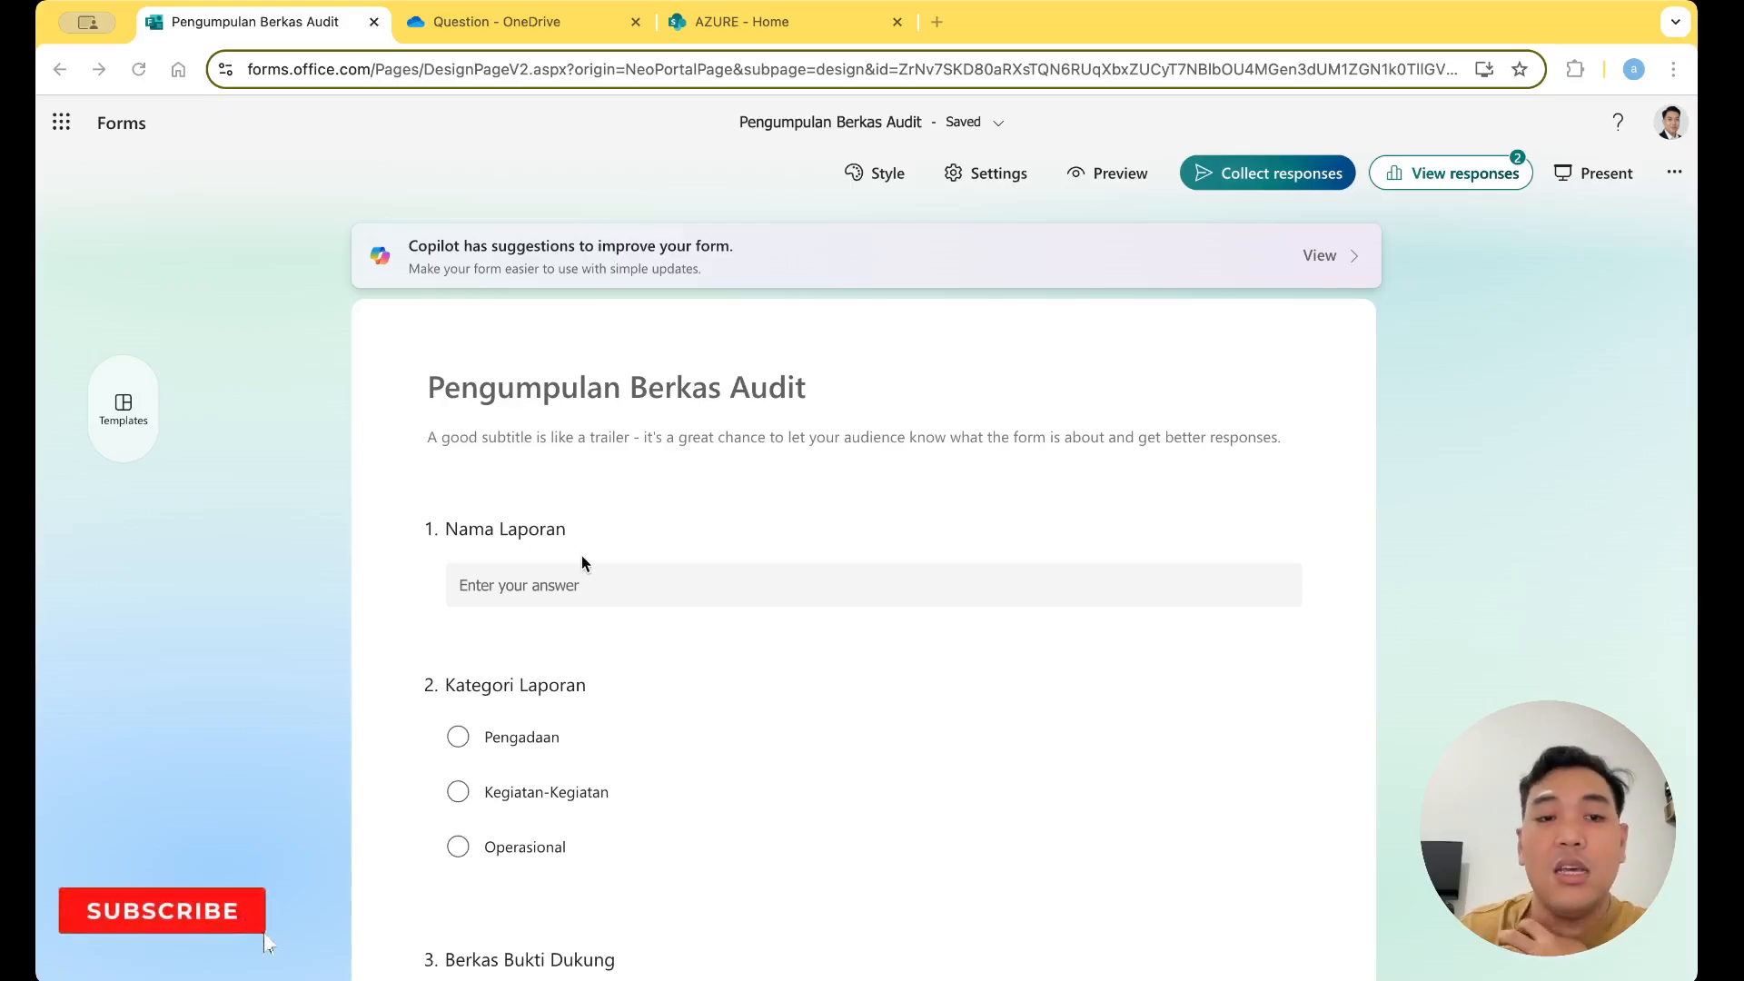
{"action": "scroll", "coordinate": [610, 747], "scroll_direction": "down", "scroll_amount": 2}
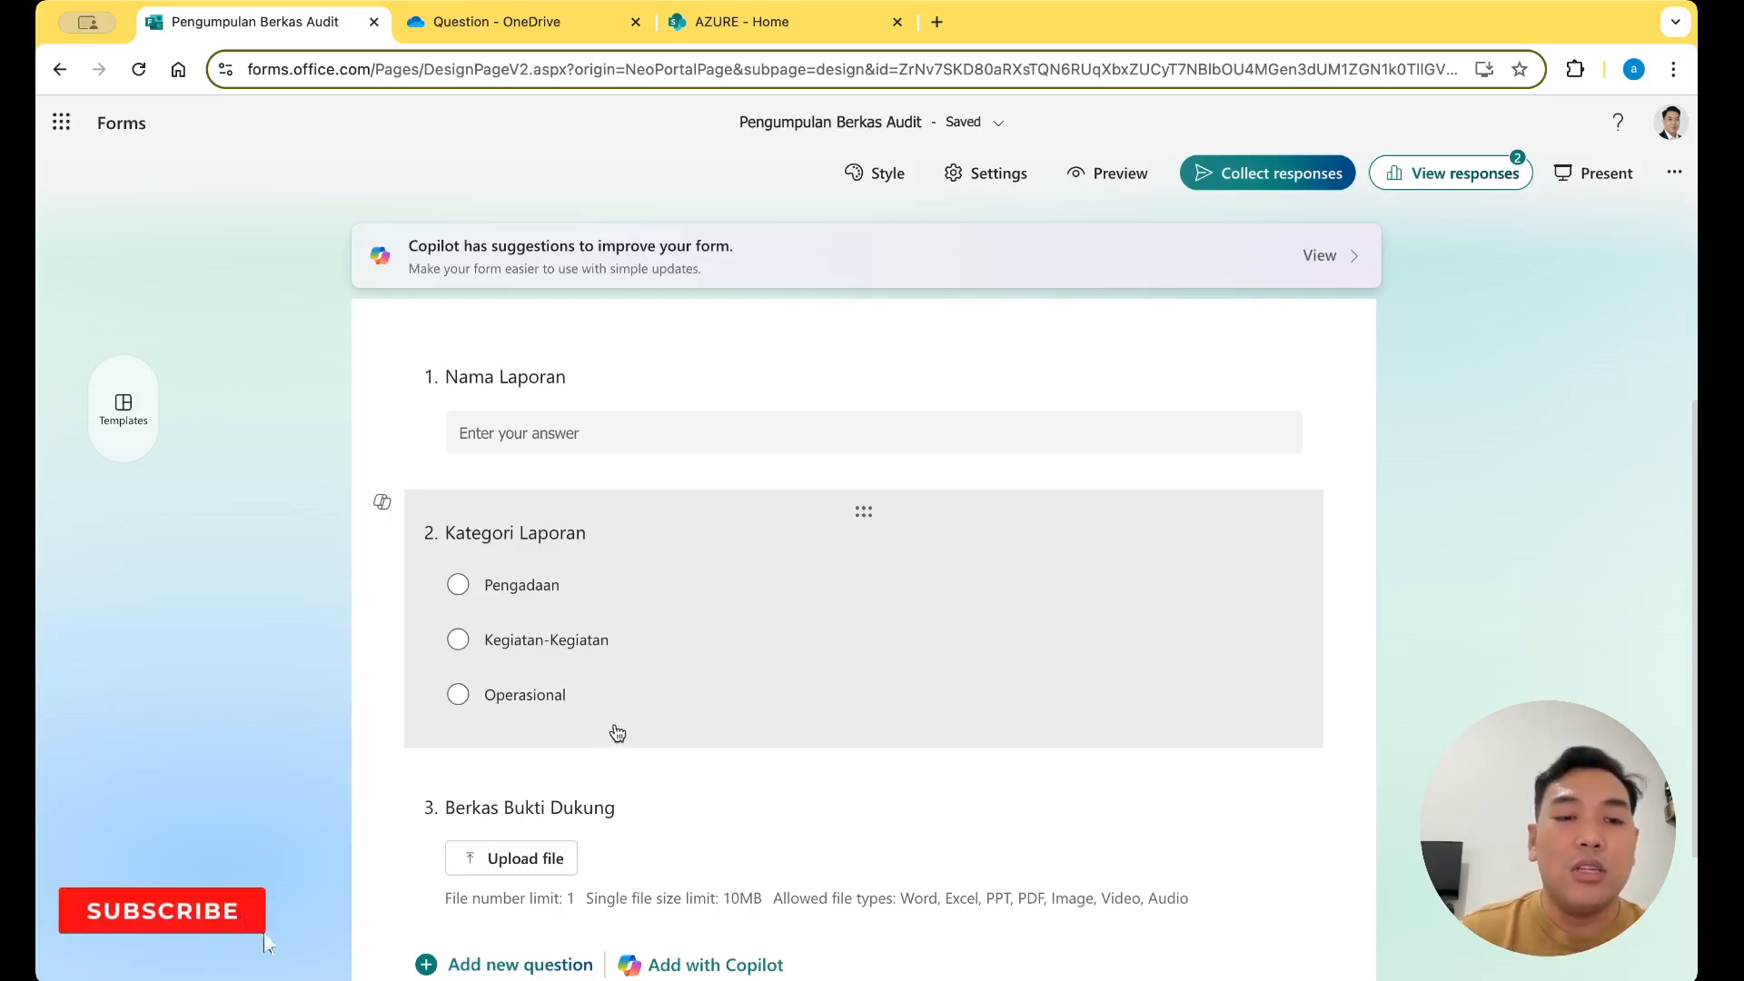
{"action": "scroll", "coordinate": [617, 733], "scroll_direction": "down", "scroll_amount": 2}
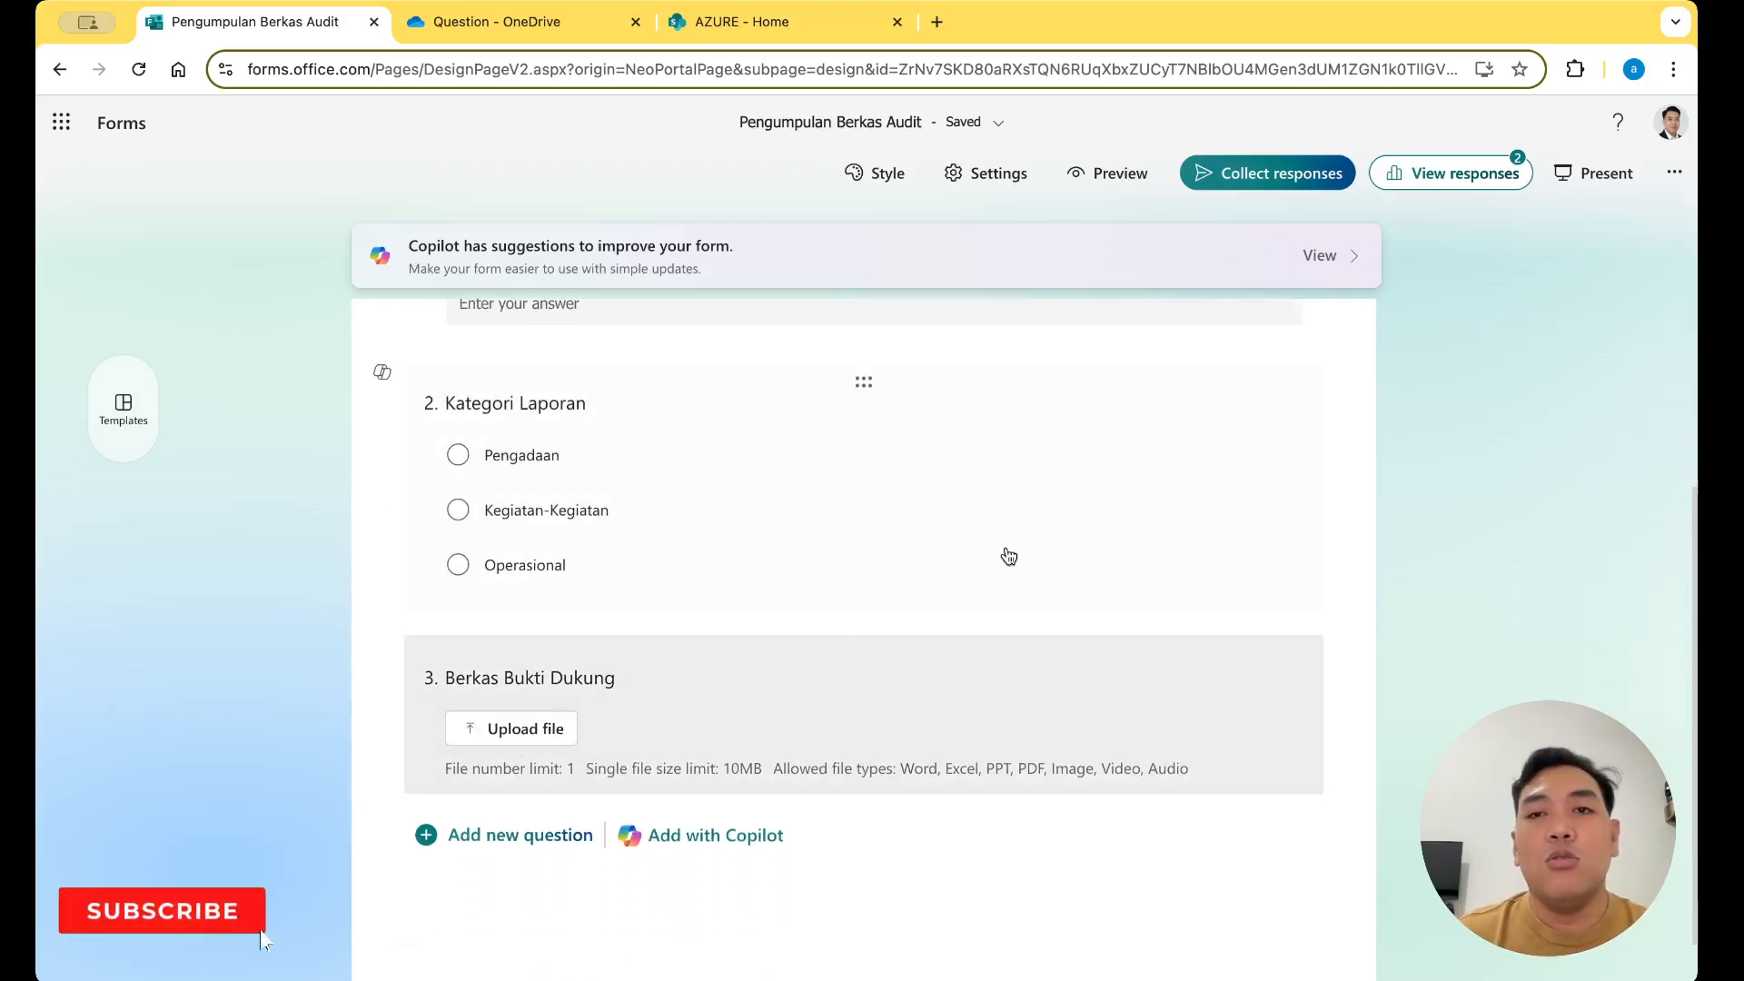
{"action": "left_click", "coordinate": [530, 28]}
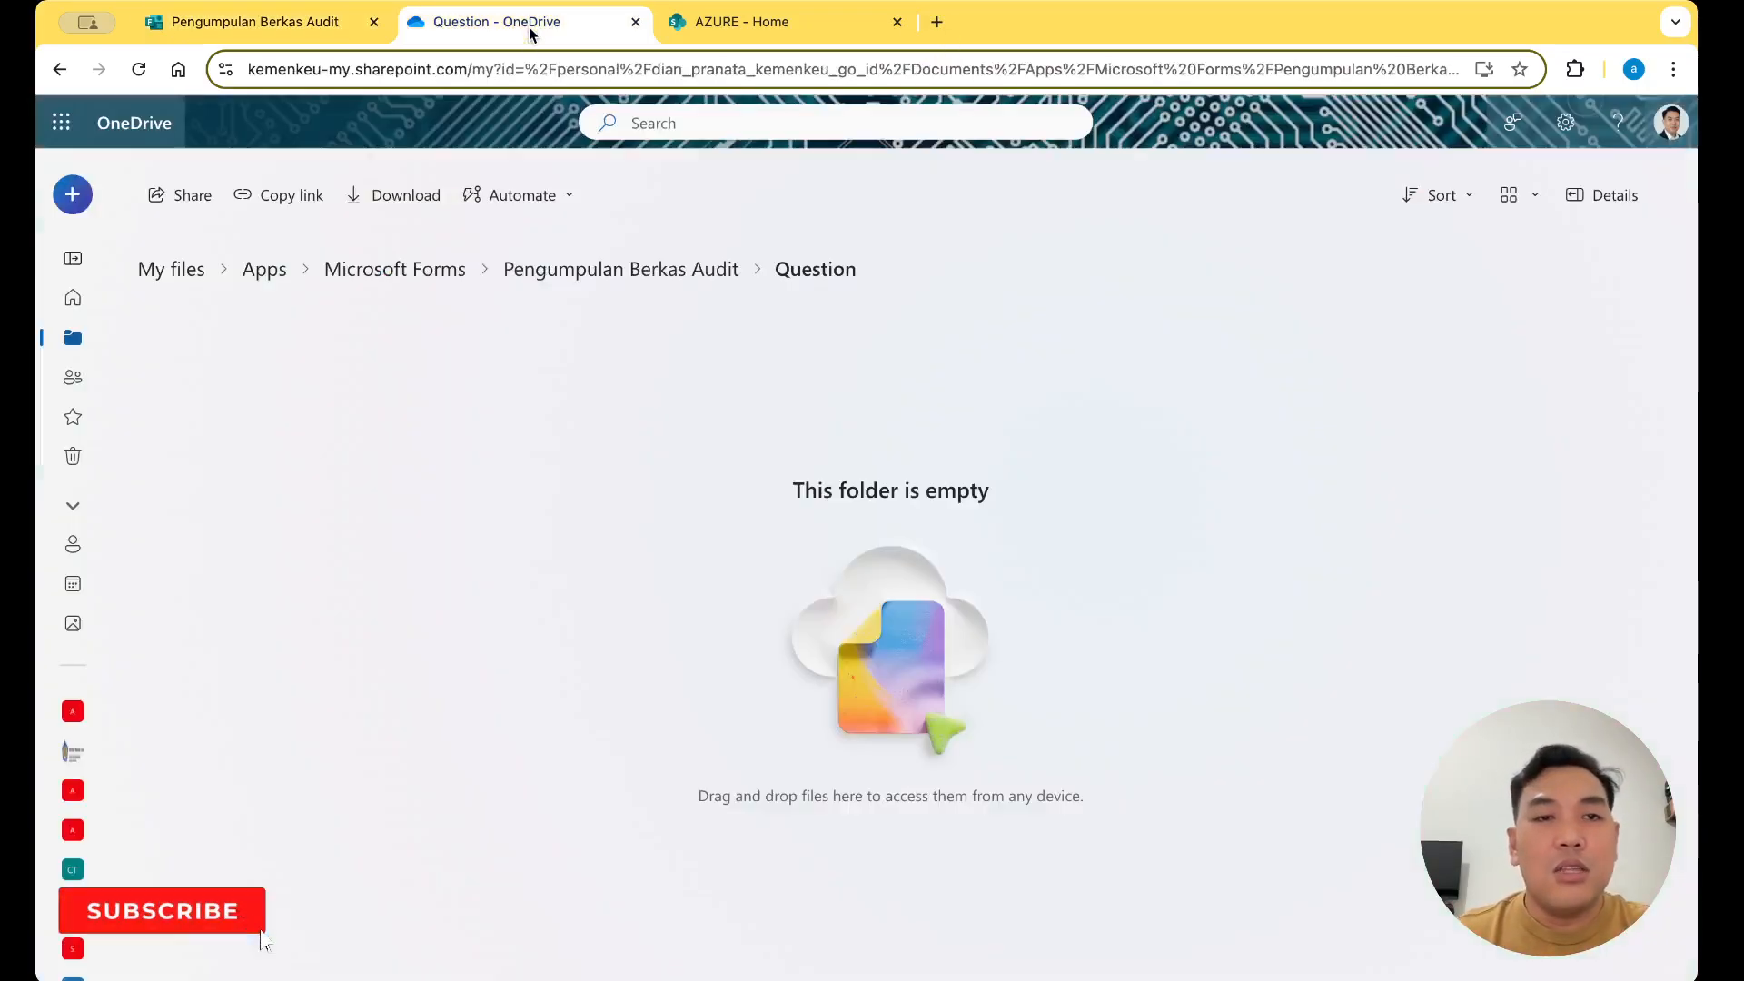
{"action": "left_click", "coordinate": [772, 22]}
{"action": "left_click", "coordinate": [936, 21]}
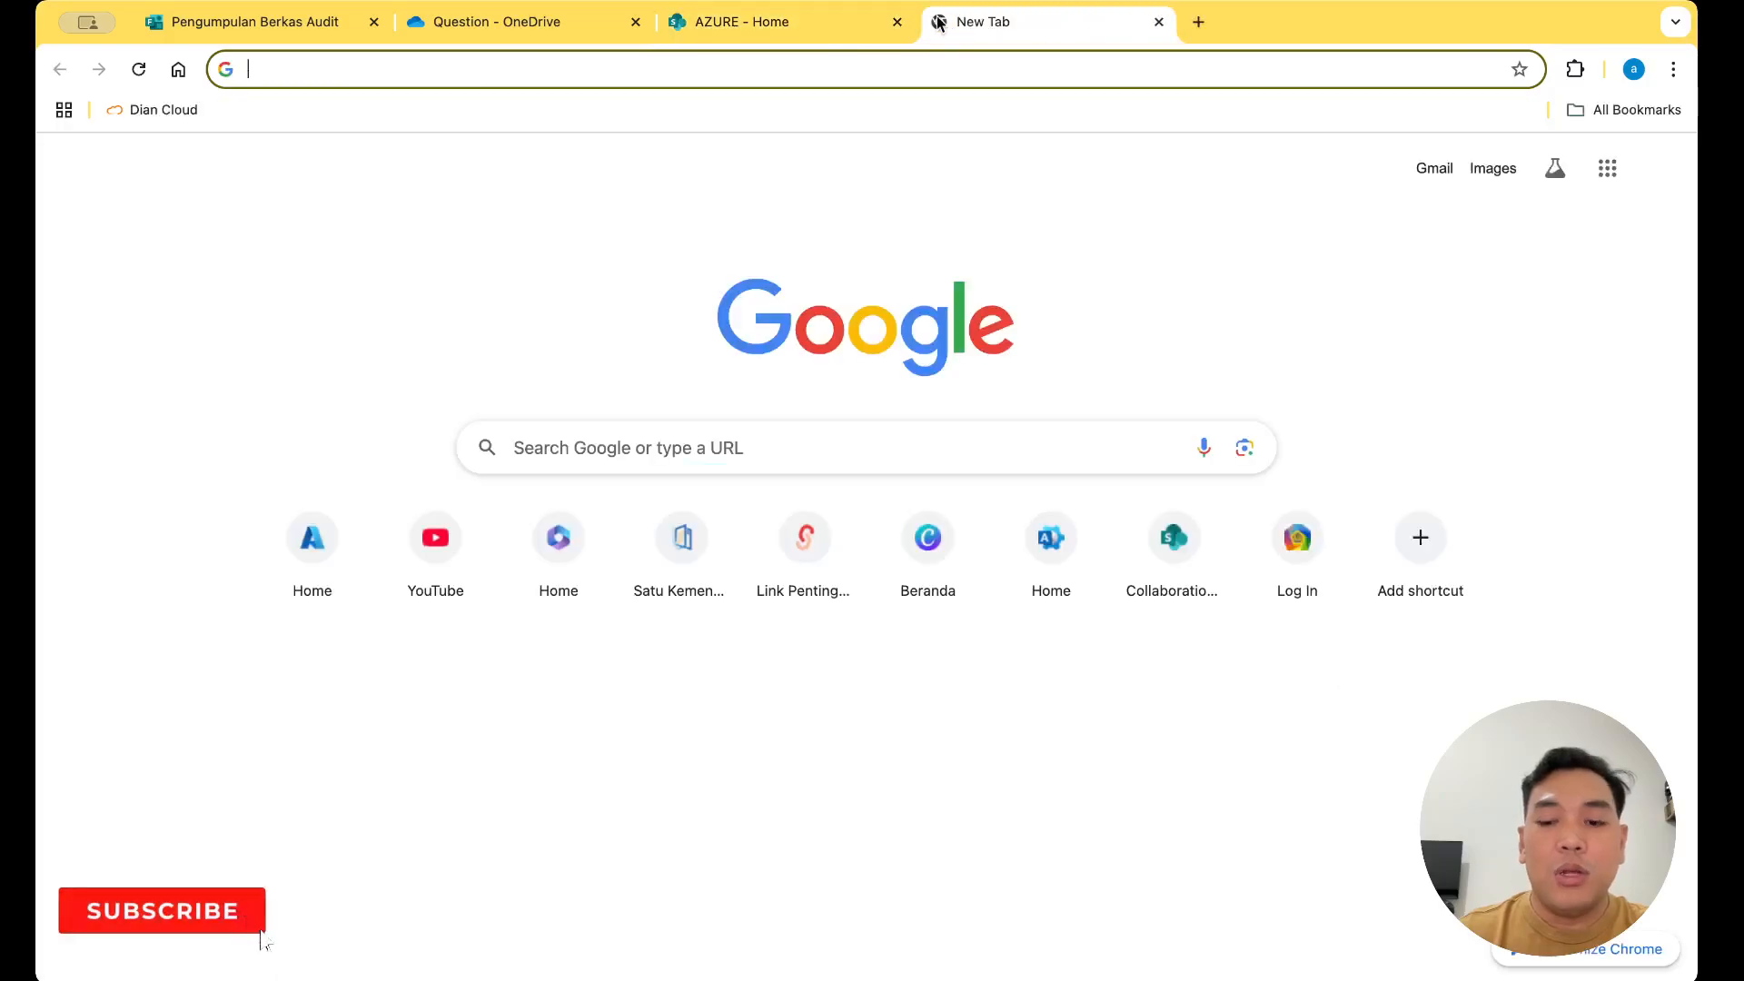
{"action": "type", "text": "powe"}
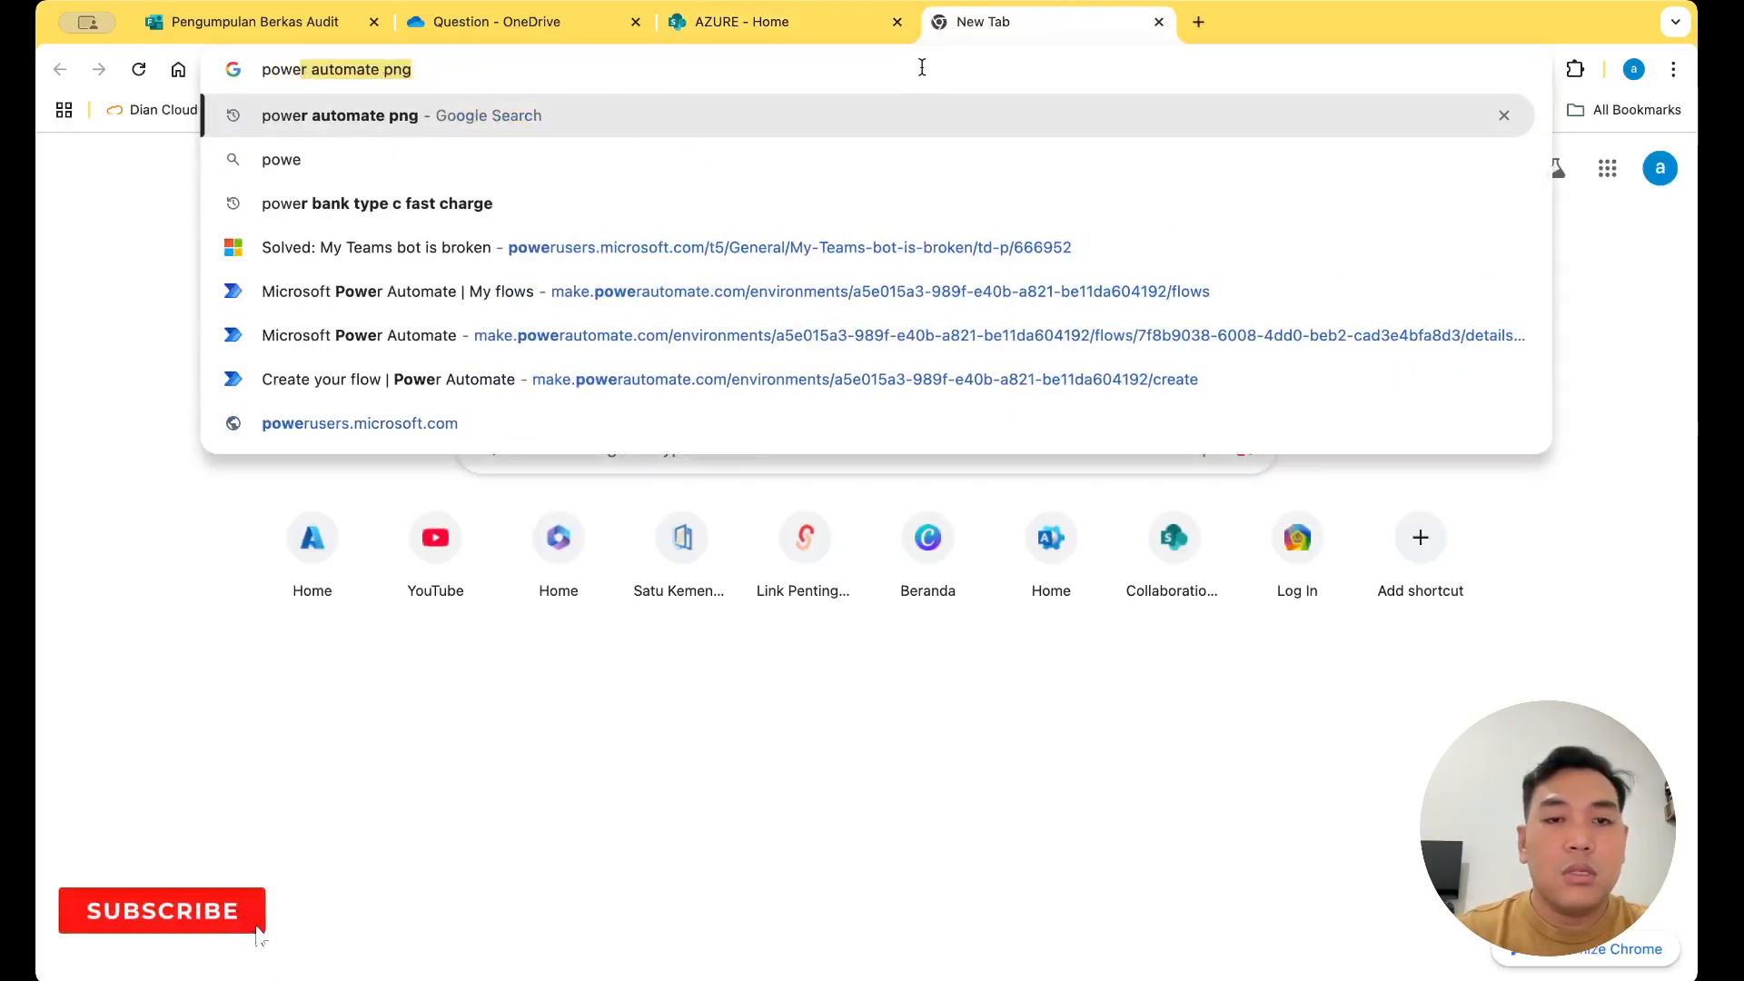
{"action": "left_click", "coordinate": [580, 422]}
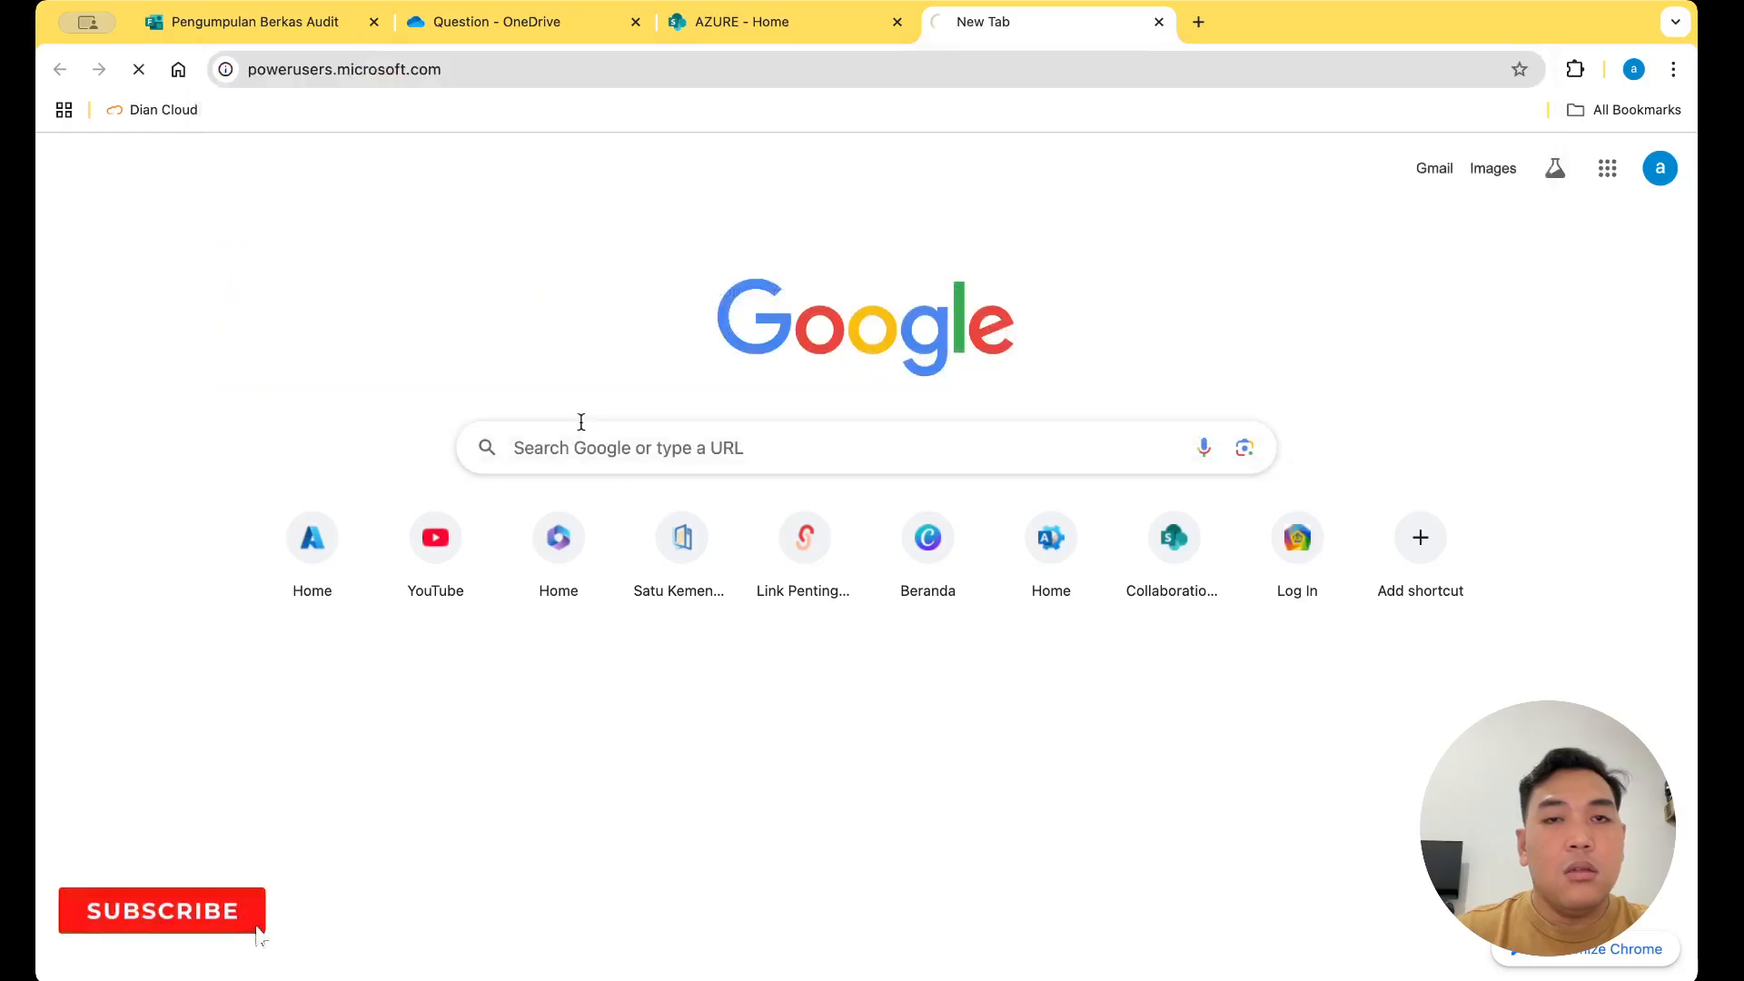
{"action": "left_click", "coordinate": [1159, 22]}
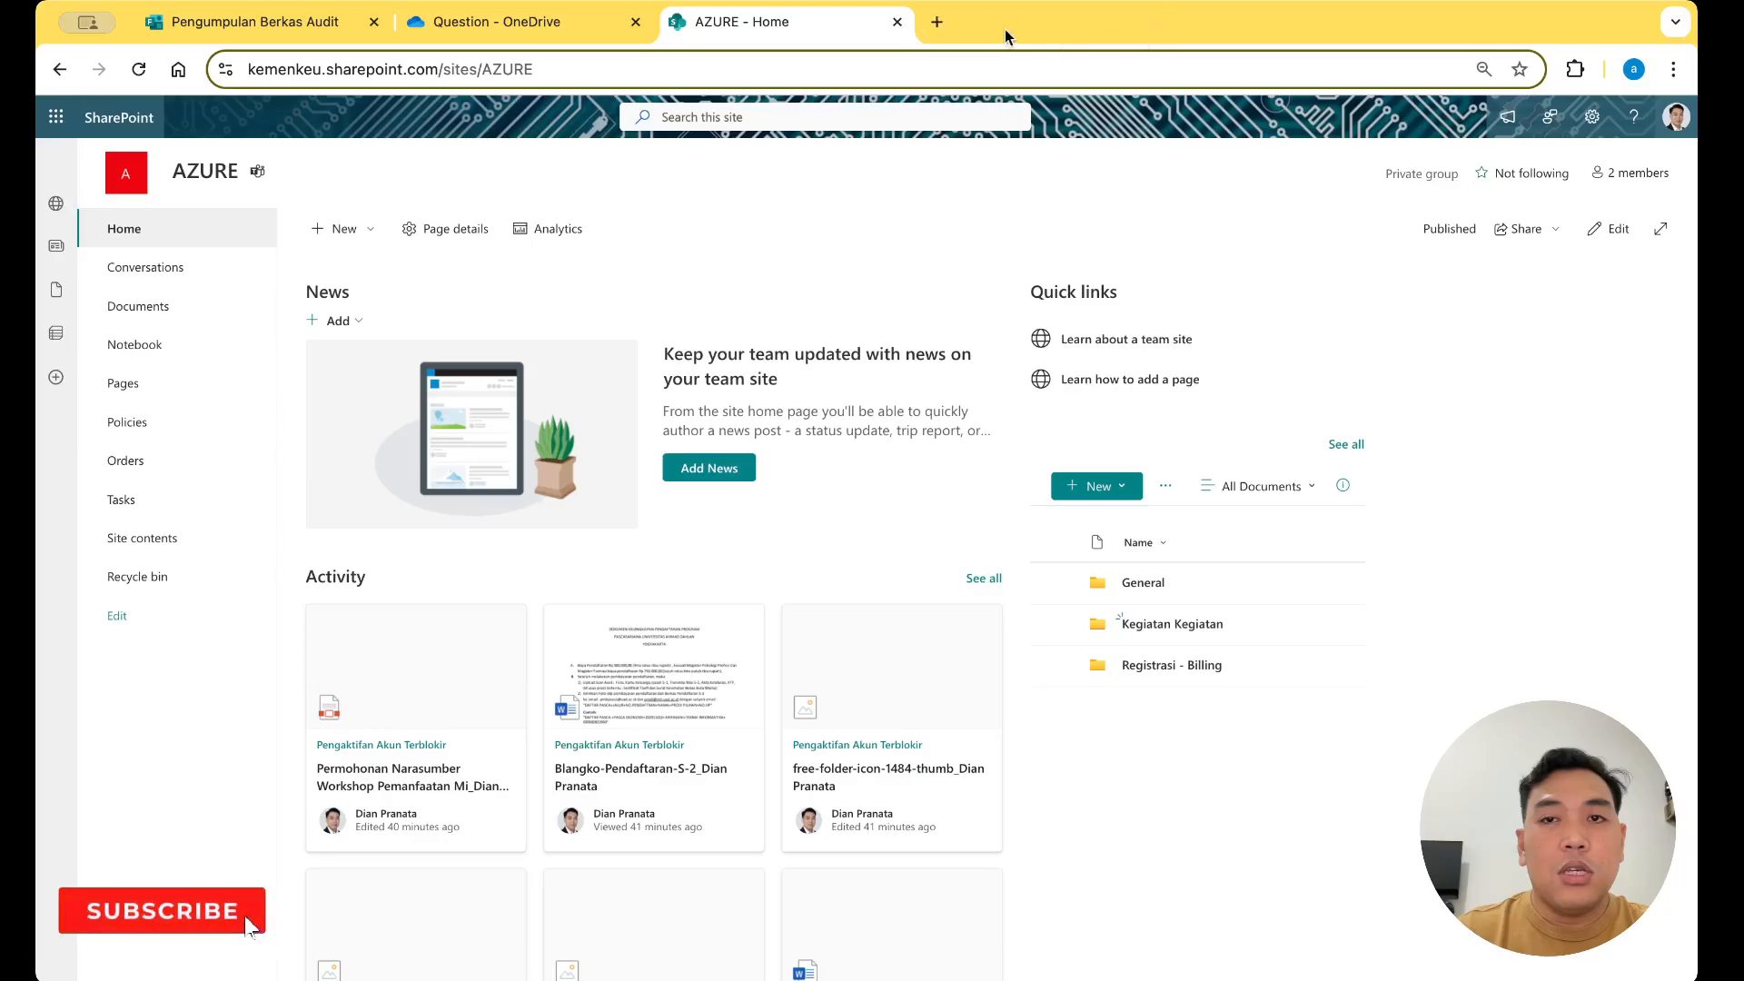
Go to the Microsoft 365 home page at office.com and launch Power Automate from its apps
{"action": "left_click", "coordinate": [937, 22]}
{"action": "type", "text": "off"}
{"action": "key", "text": "Return"}
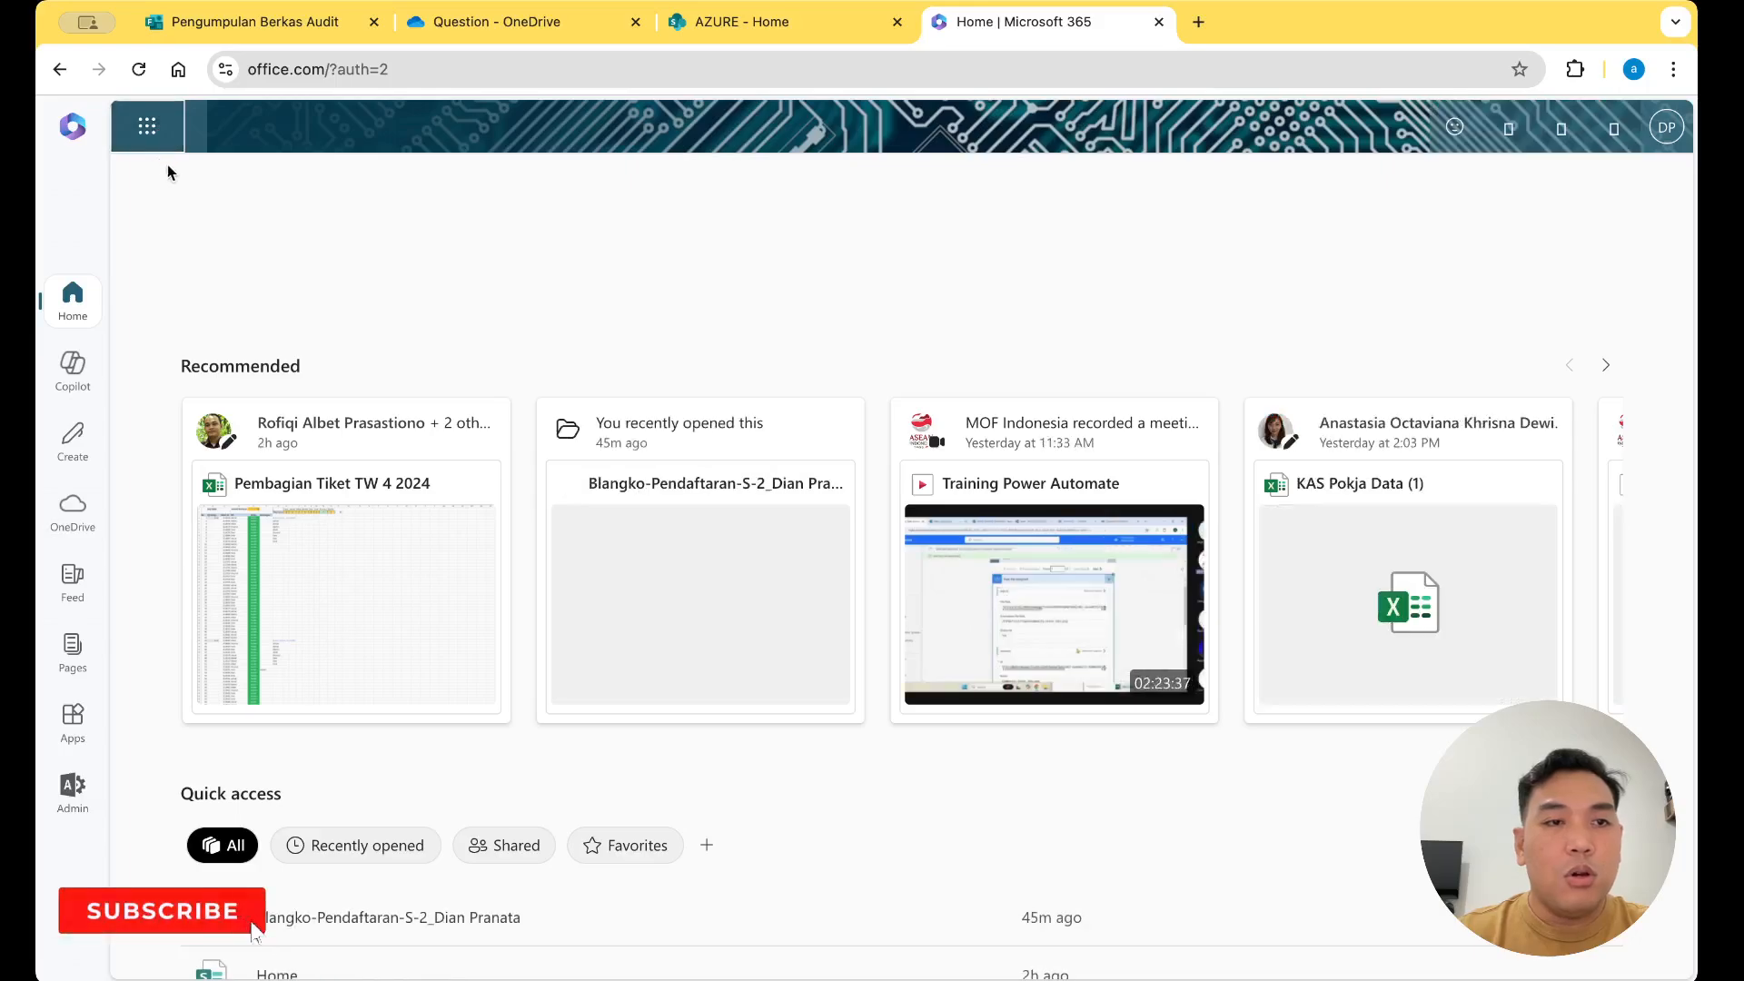
{"action": "left_click", "coordinate": [146, 126]}
{"action": "left_click", "coordinate": [146, 126]}
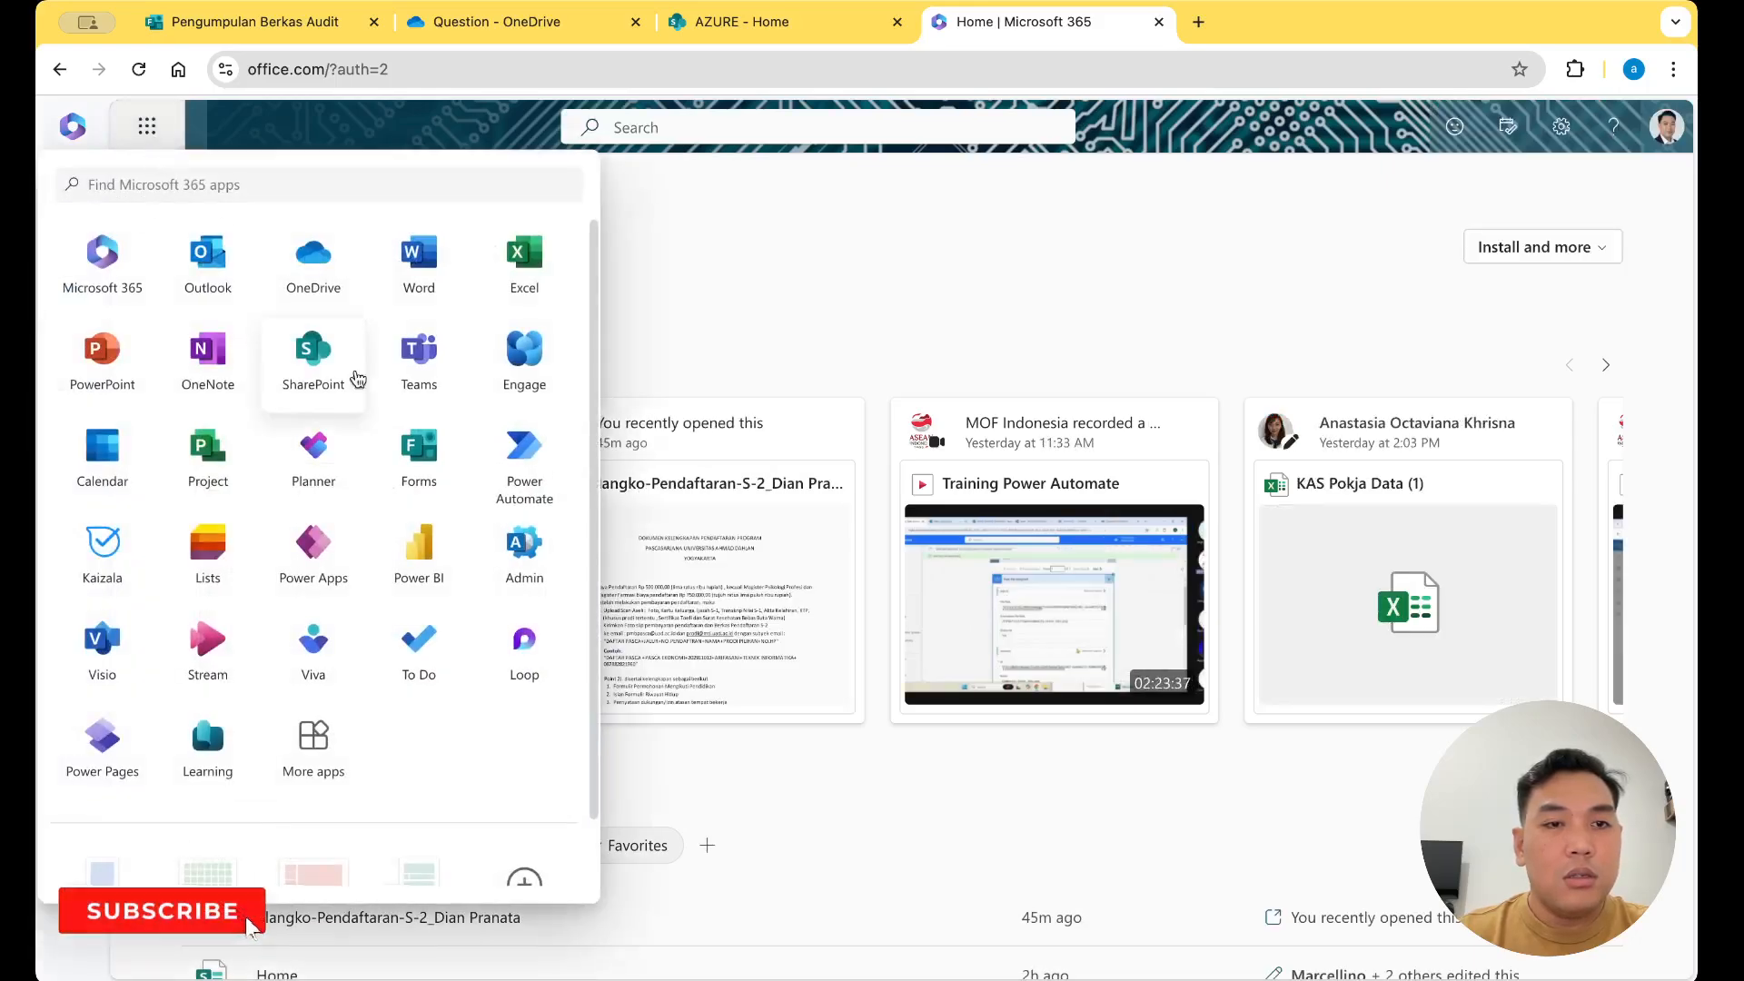
{"action": "left_click", "coordinate": [514, 446]}
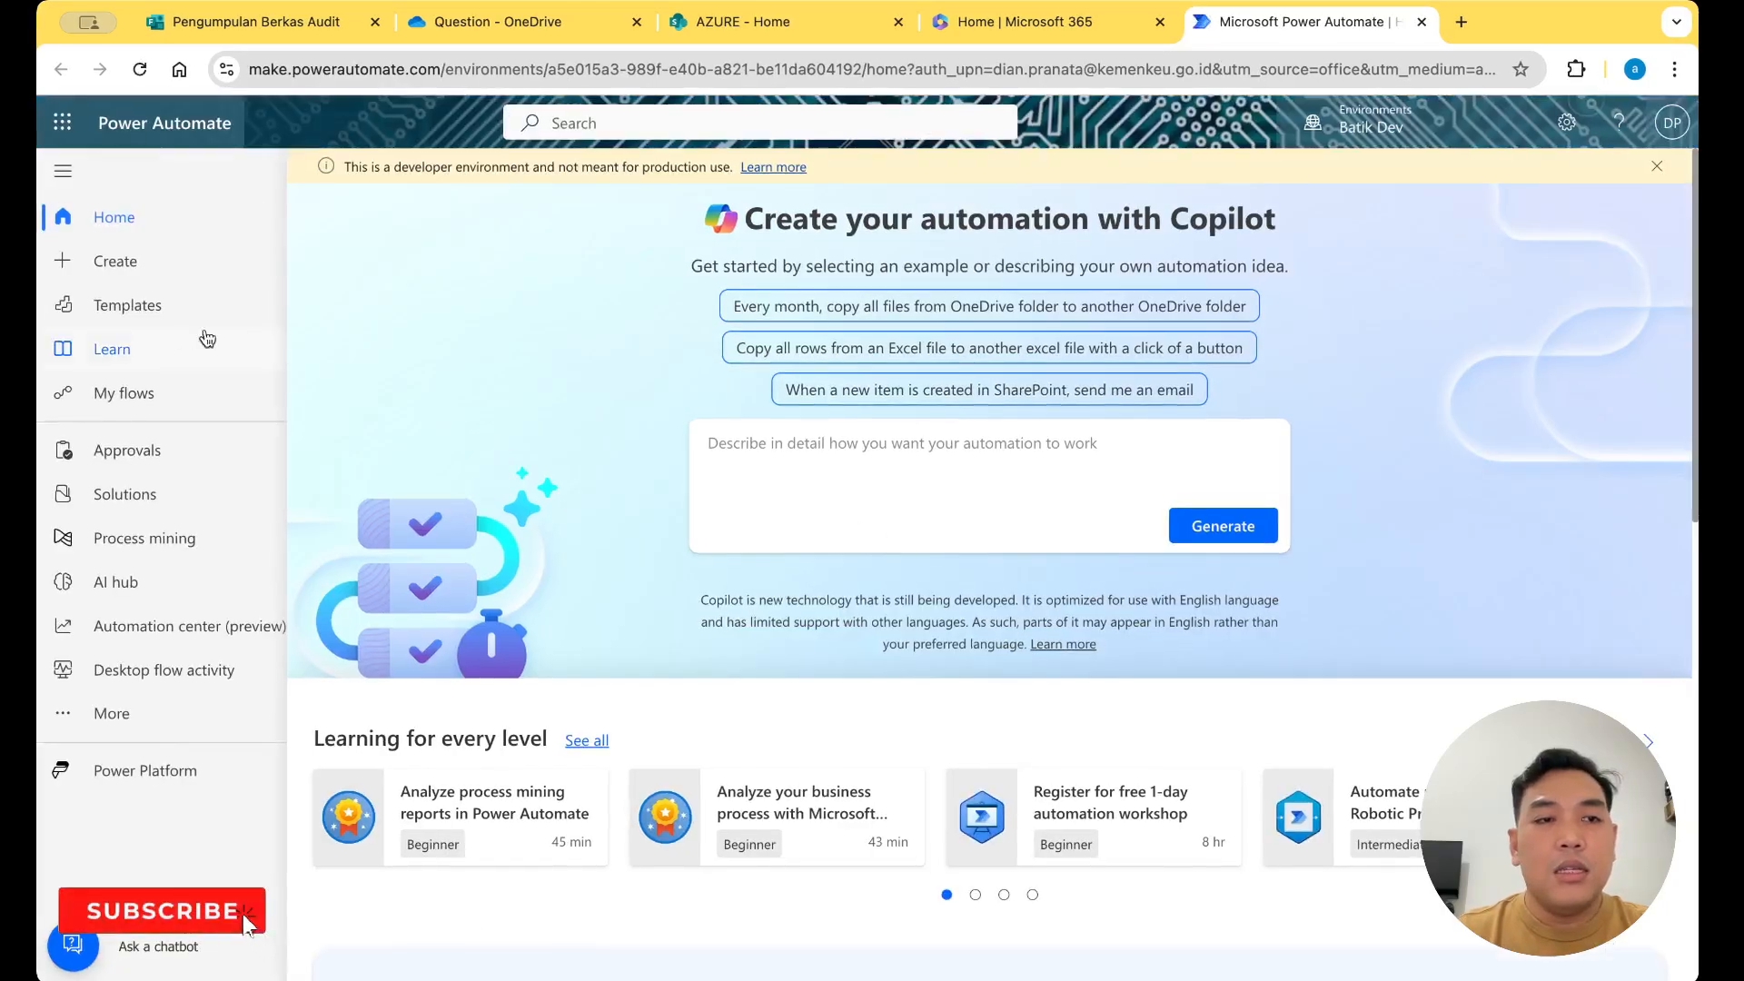
Start a new automated cloud flow and name it "Otomasi Berkas Audit"
{"action": "left_click", "coordinate": [145, 270]}
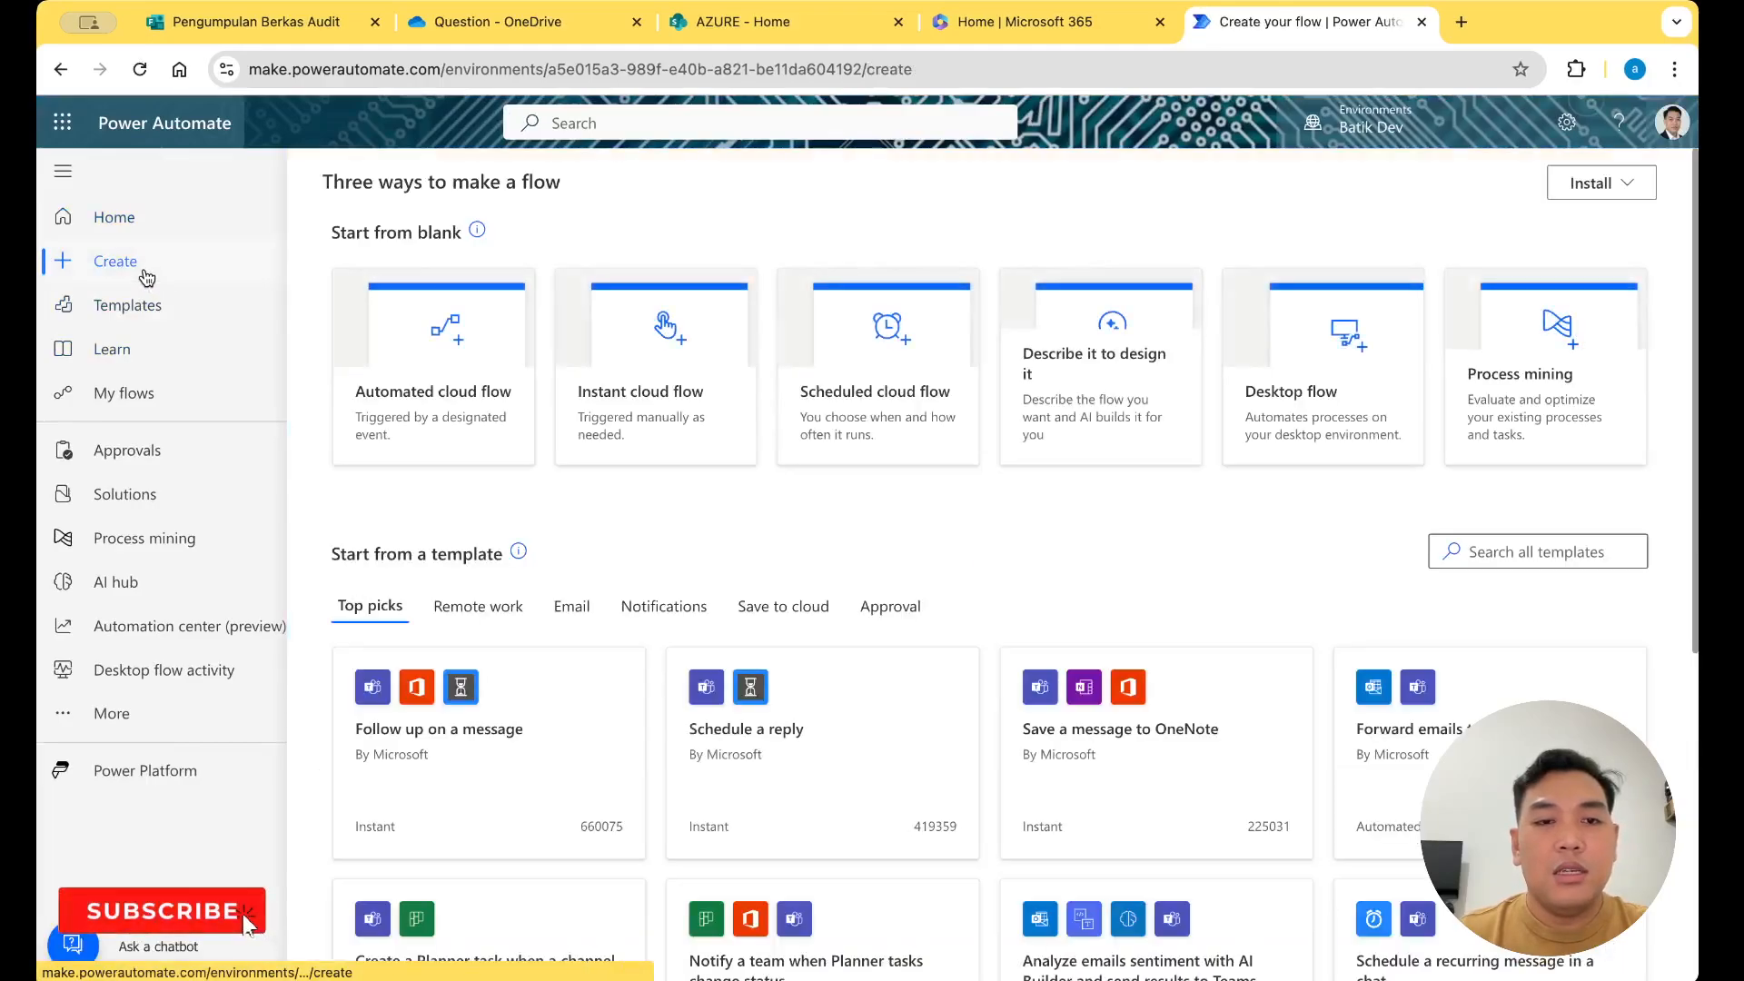
{"action": "left_click", "coordinate": [432, 406]}
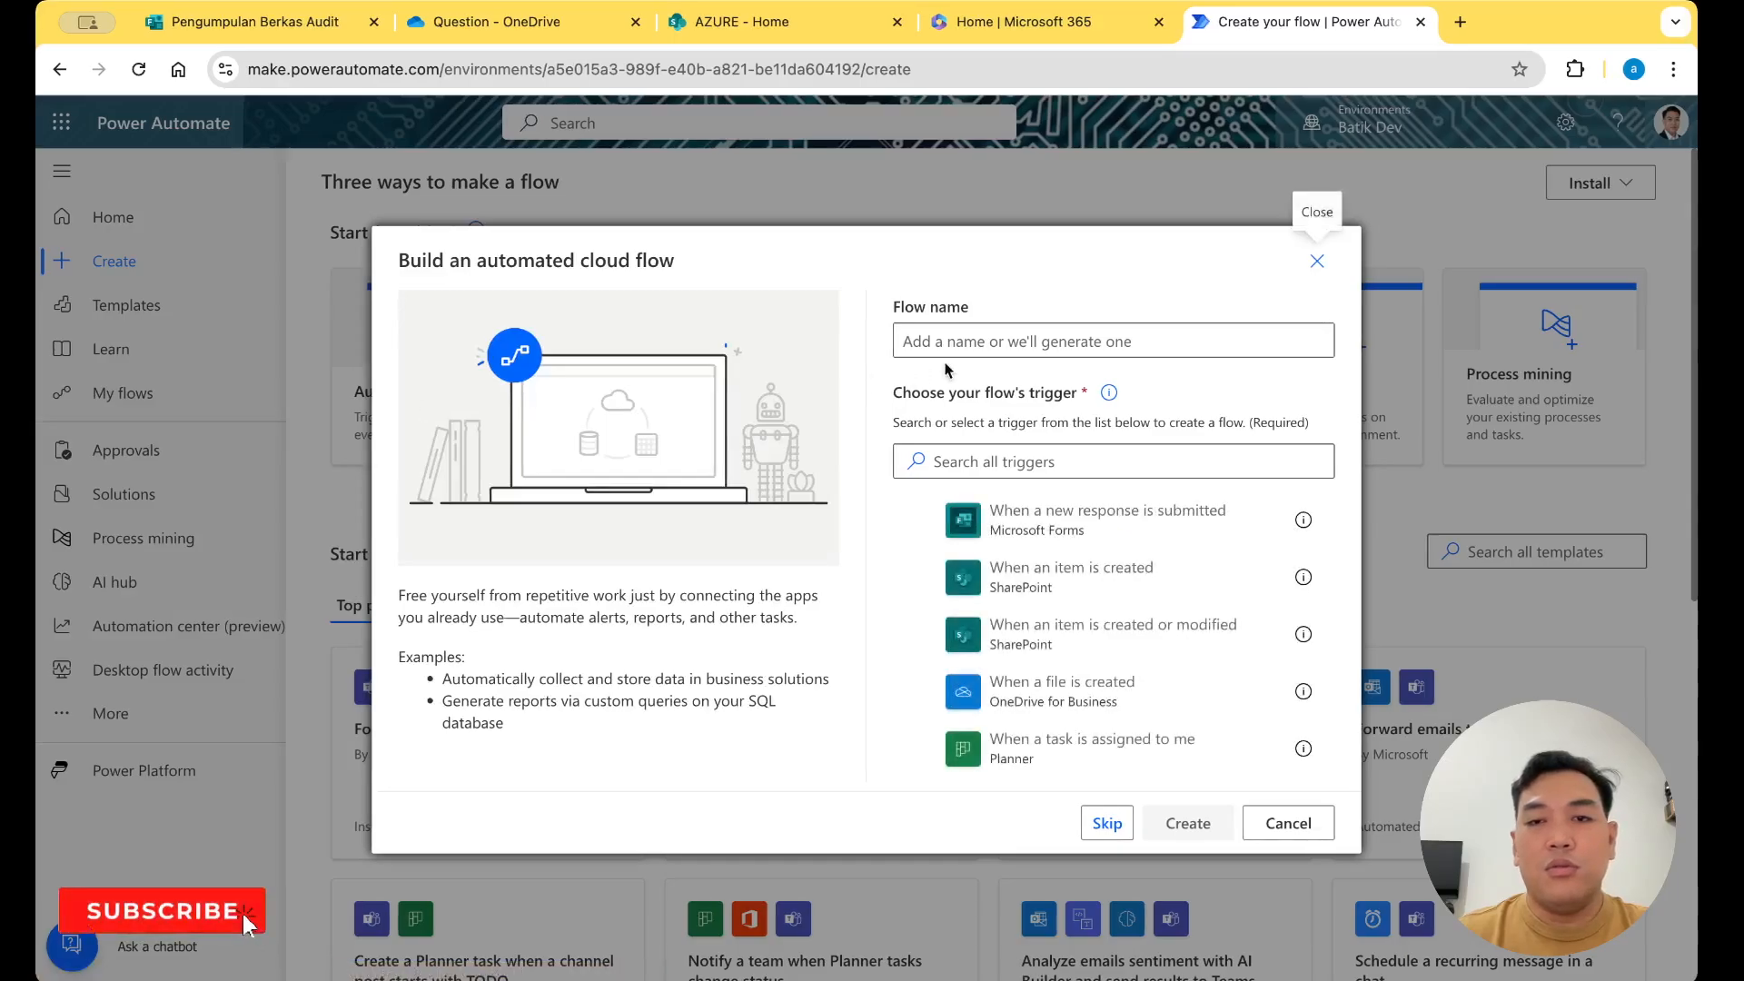
{"action": "left_click", "coordinate": [999, 342]}
{"action": "type", "text": "Oto"}
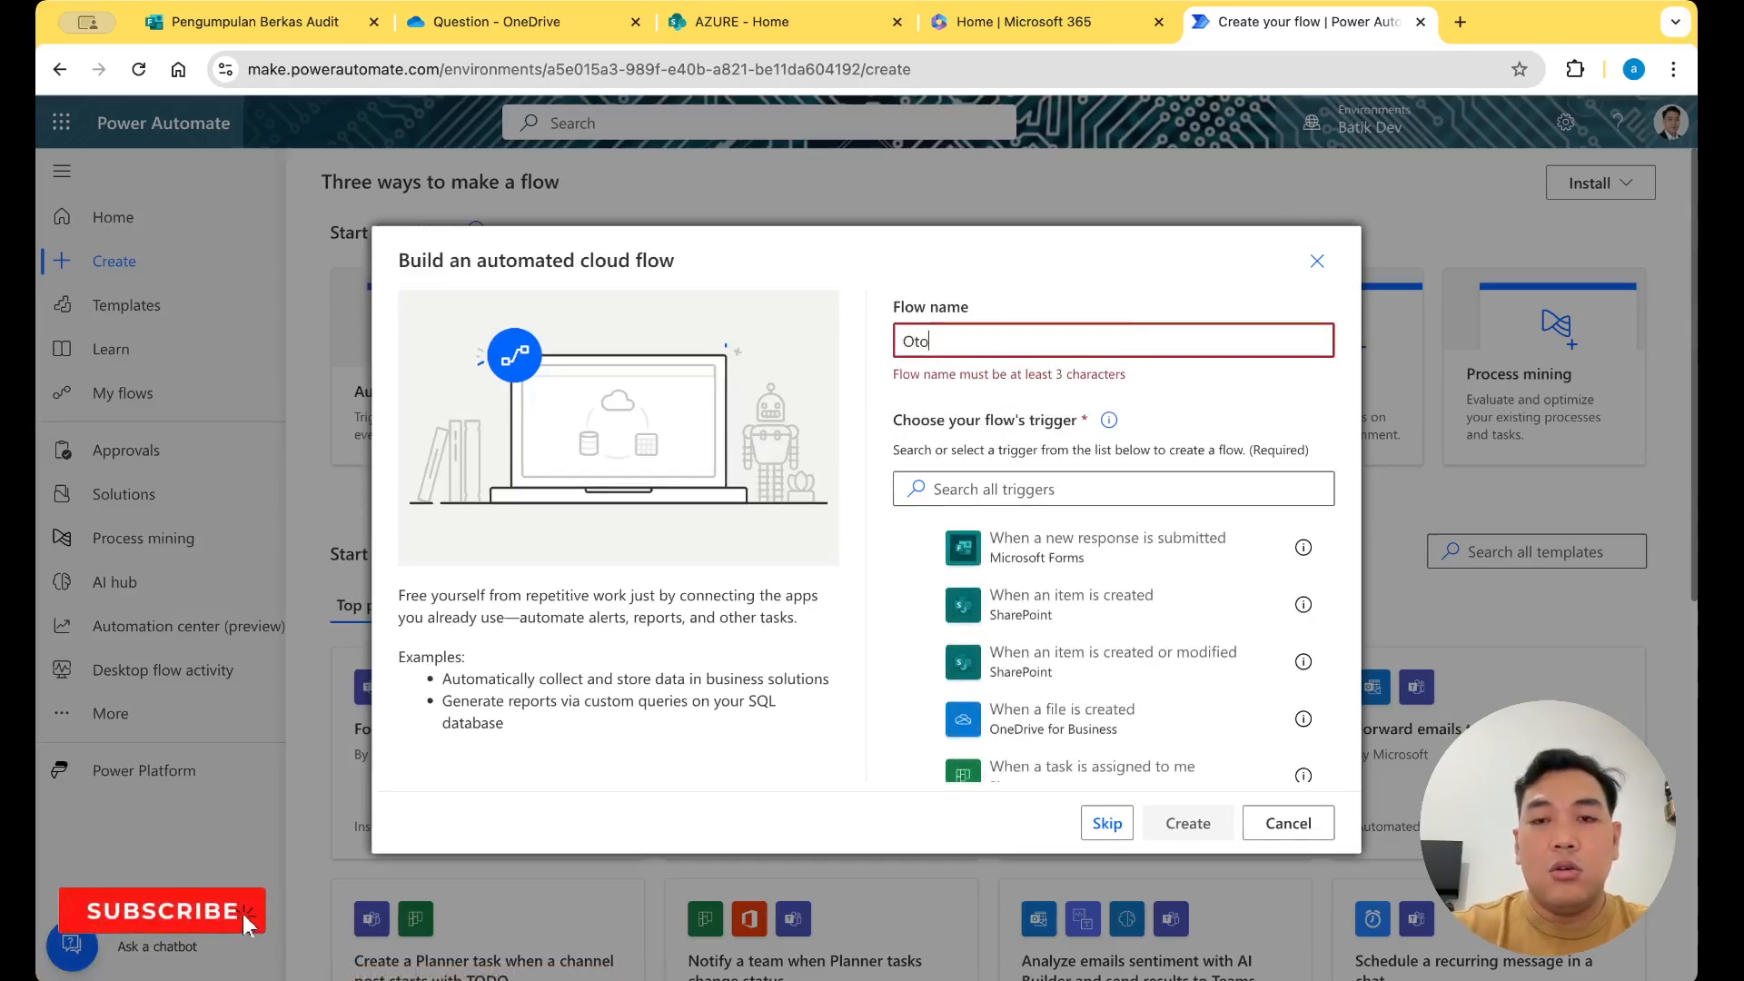
{"action": "type", "text": "masi Berkas "}
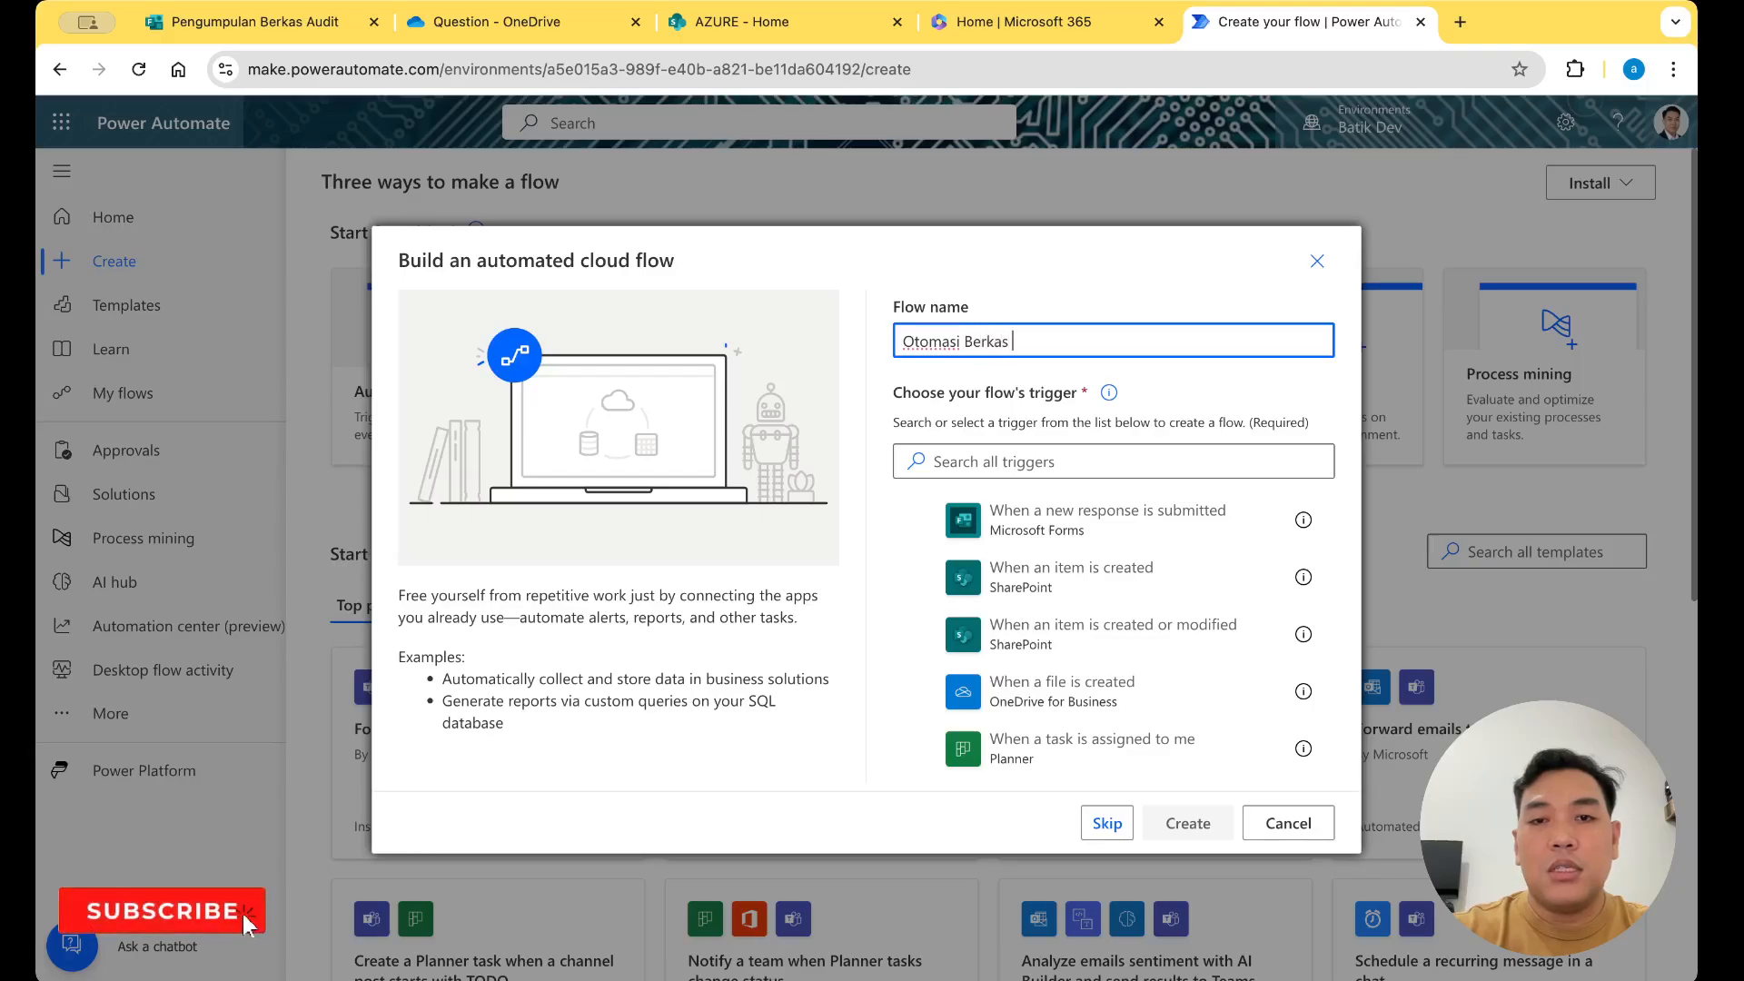
{"action": "type", "text": "Audit"}
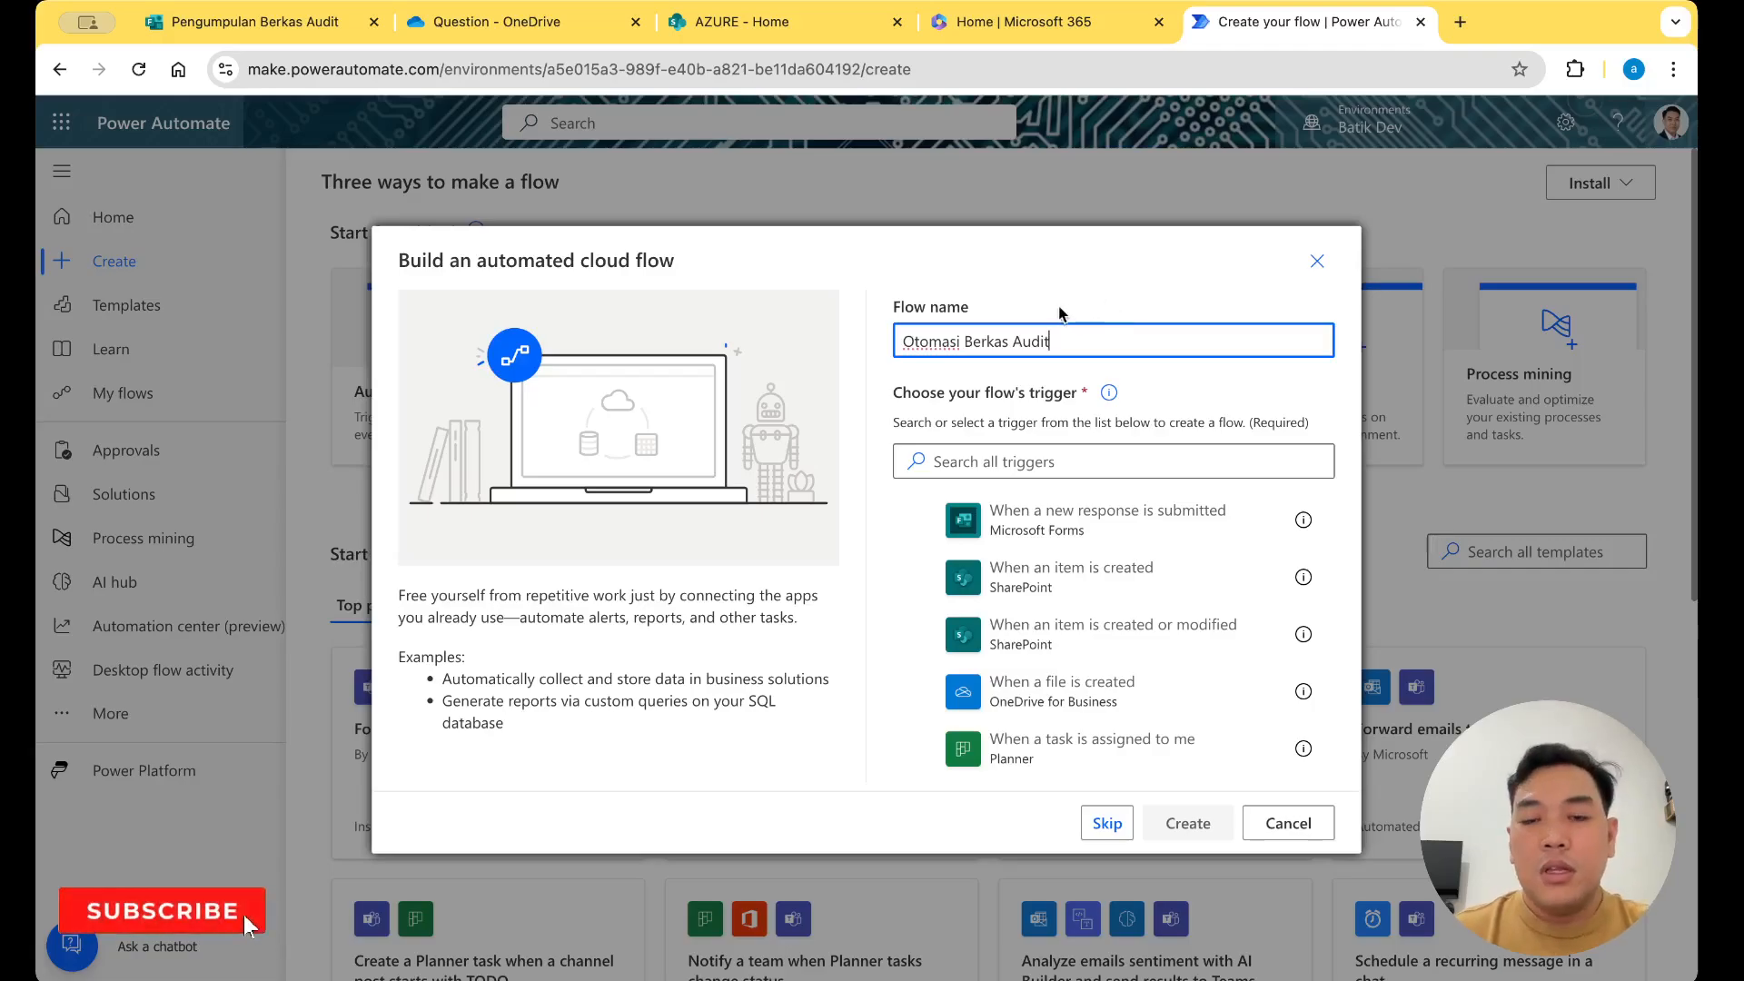
Choose the Microsoft Forms trigger "When a new response is submitted" and create the flow
{"action": "left_click", "coordinate": [1089, 474]}
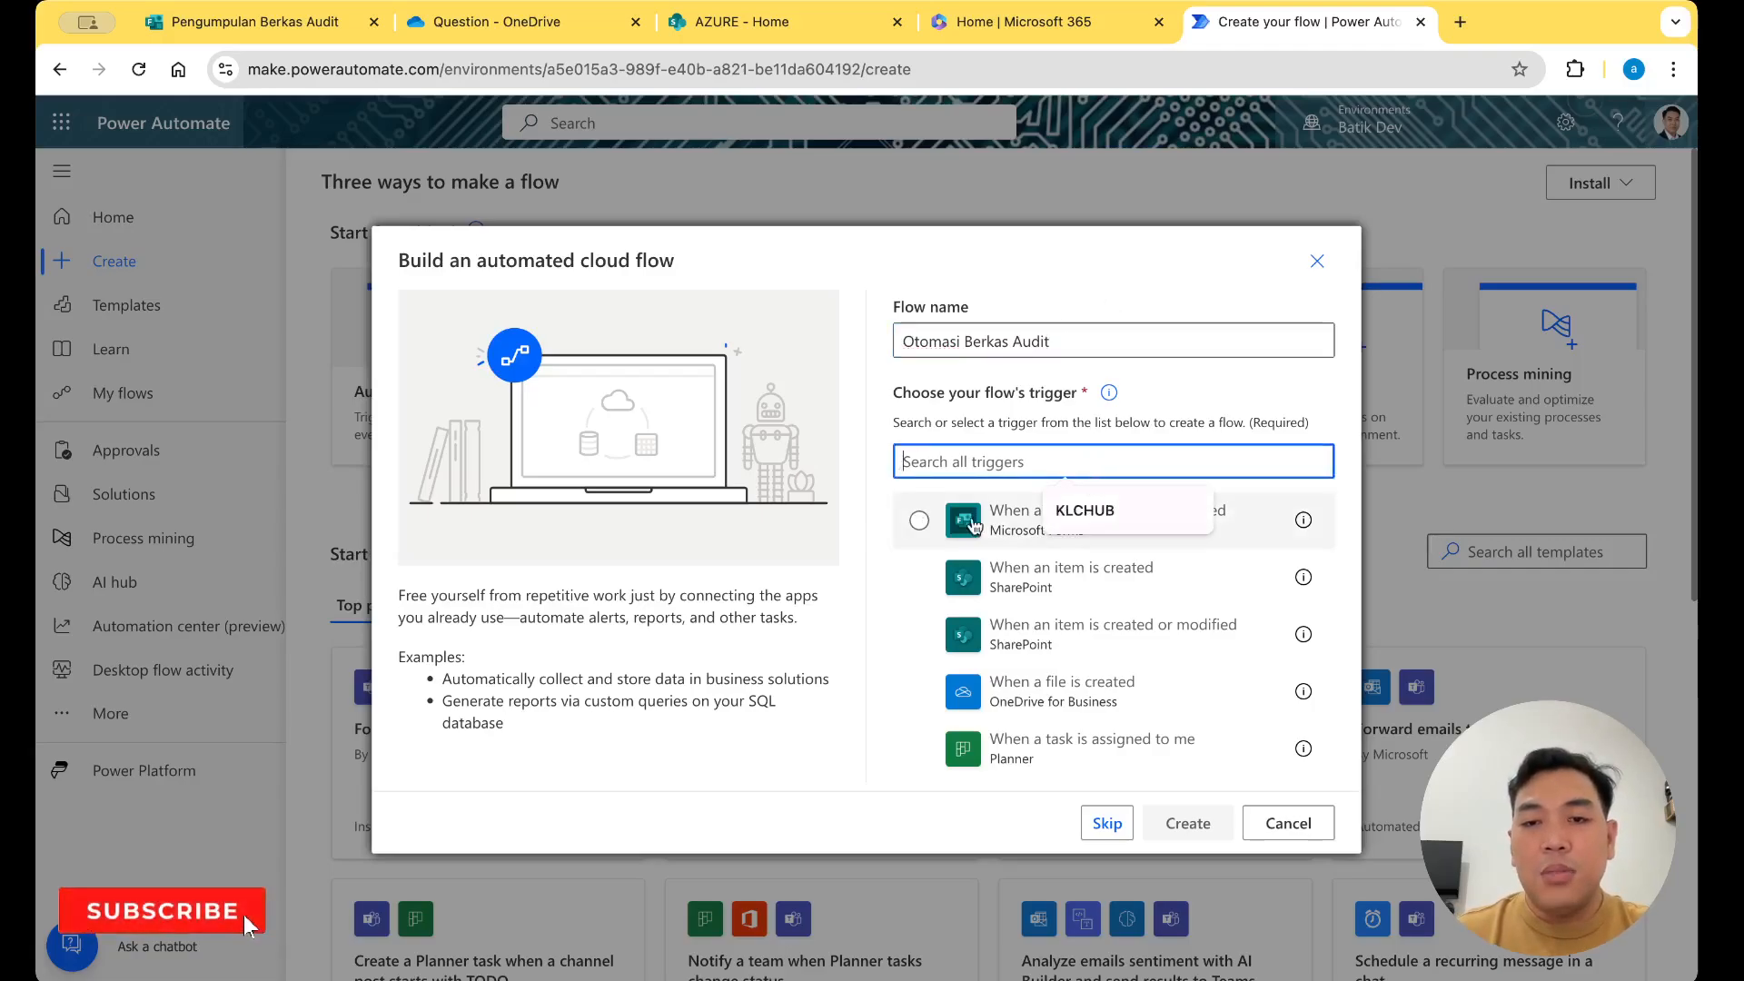
{"action": "left_click", "coordinate": [976, 528]}
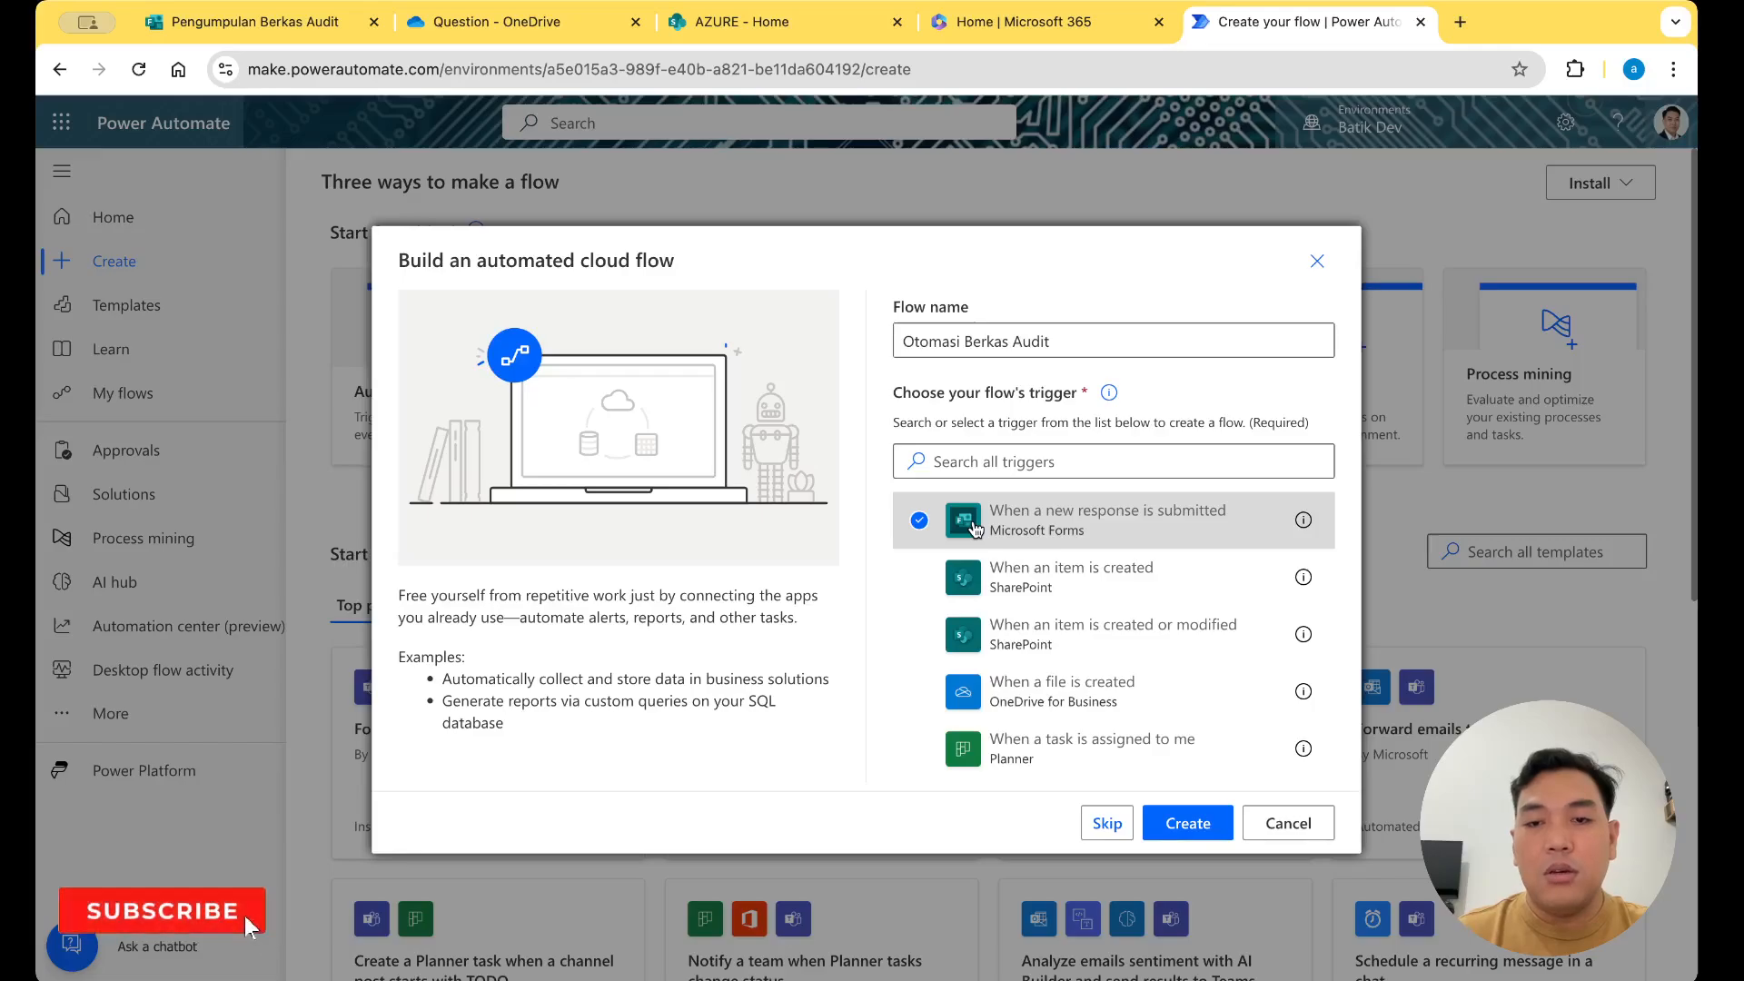
{"action": "left_click", "coordinate": [1204, 825]}
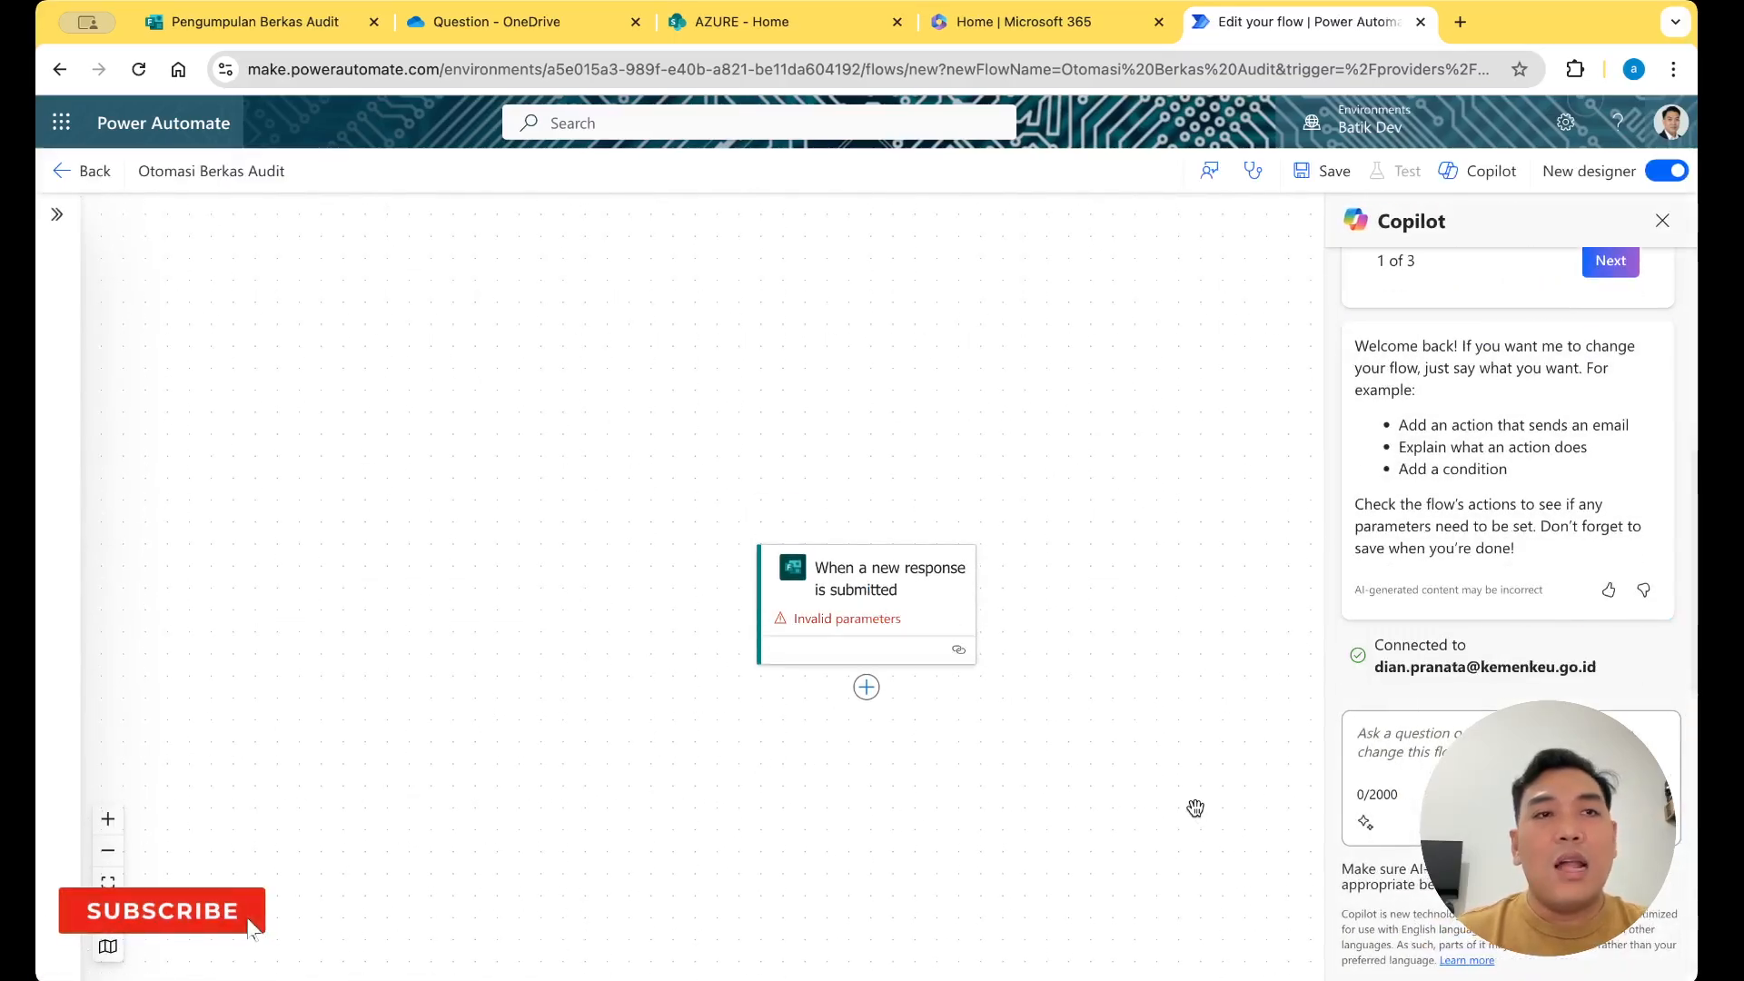
Turn off the new designer and set the trigger's form to "Pengumpulan Berkas Audit"
{"action": "left_click", "coordinate": [1668, 171]}
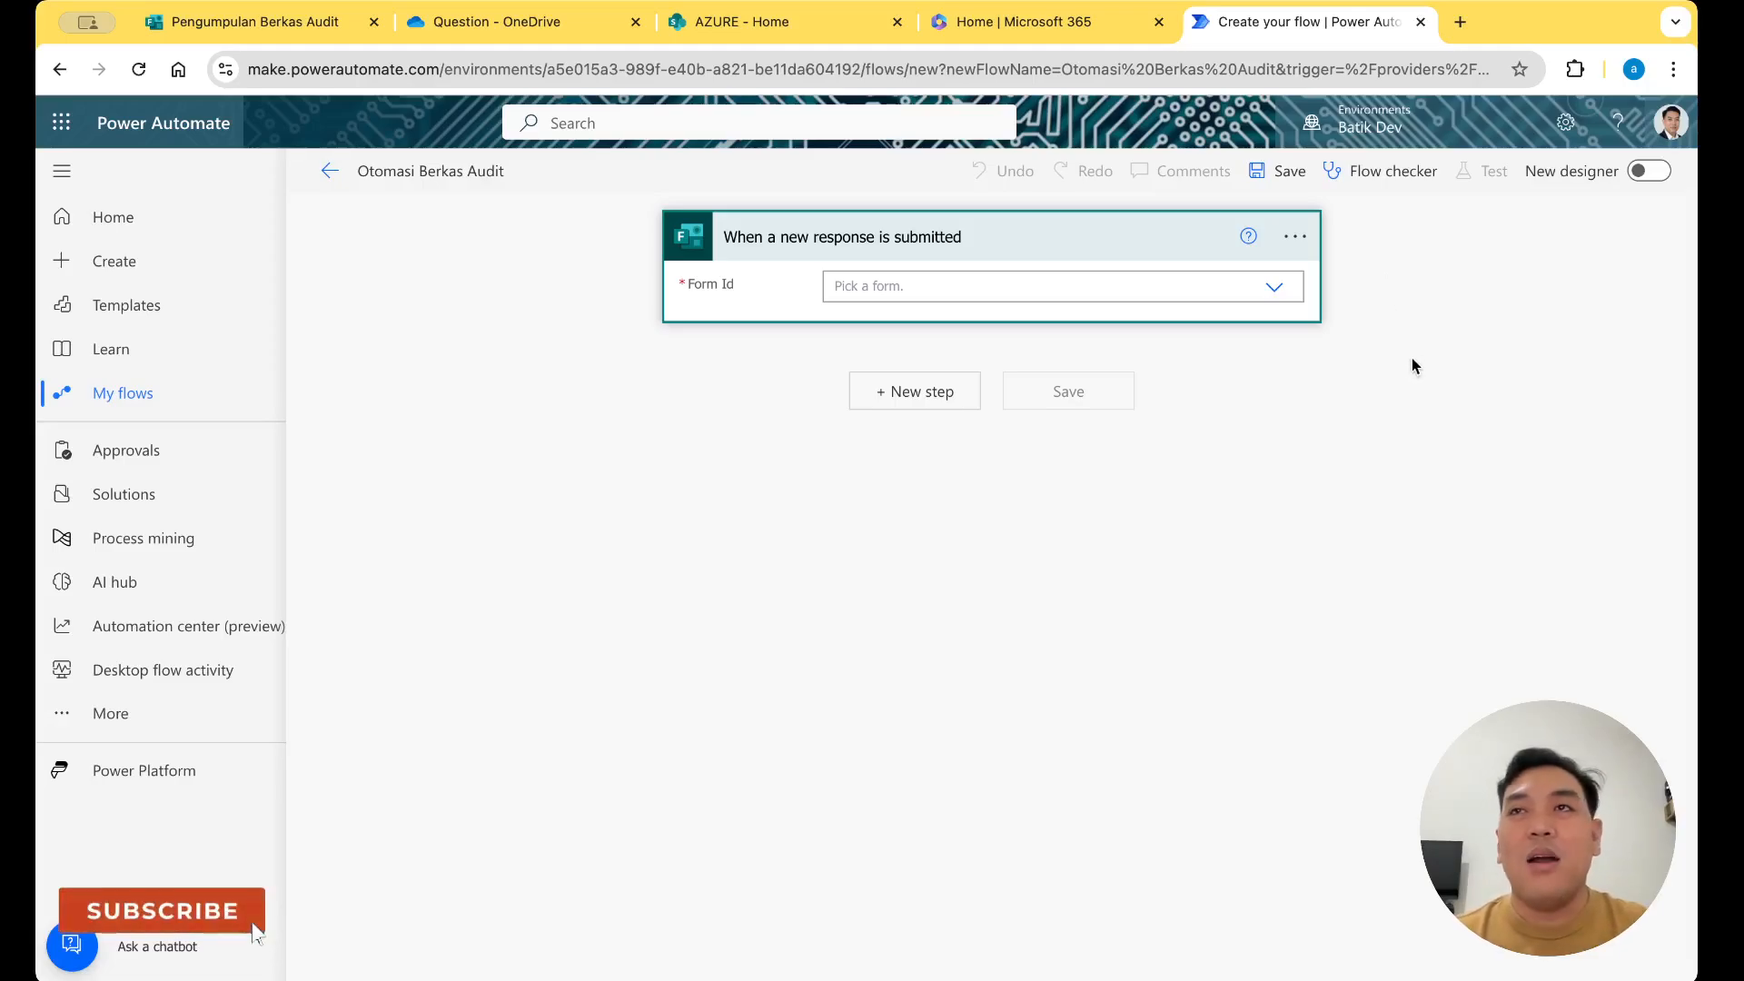
{"action": "left_click", "coordinate": [1120, 281]}
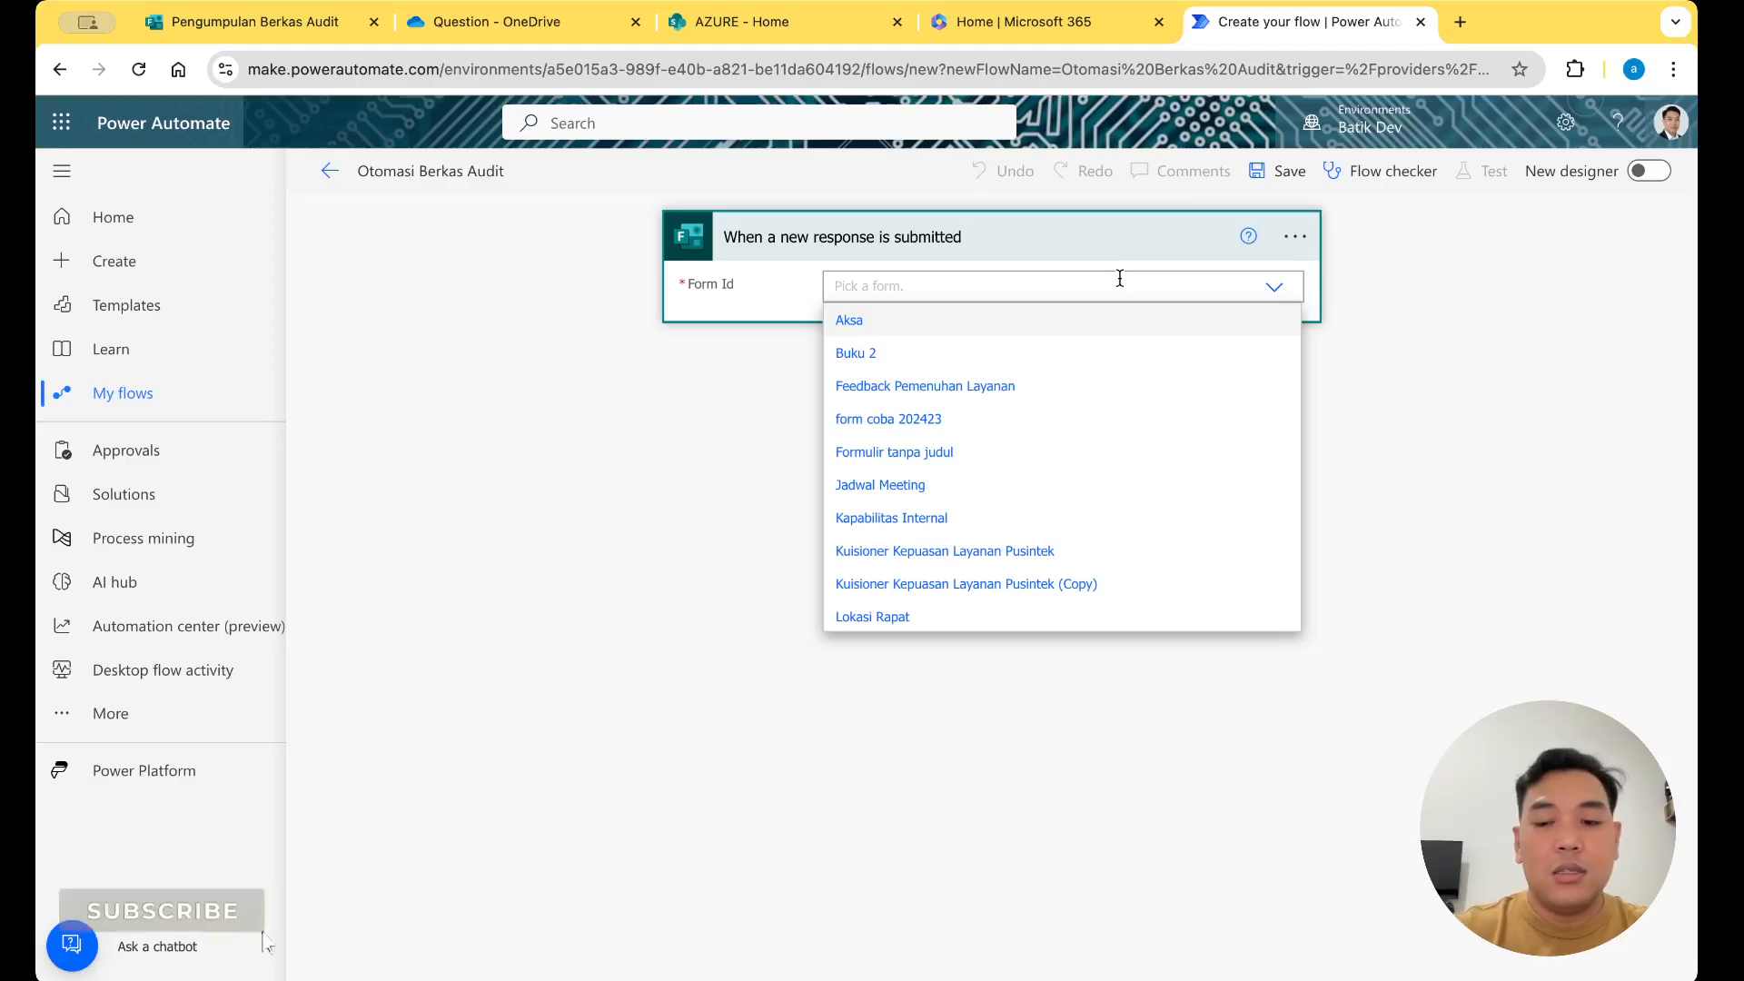
{"action": "type", "text": "Pengum"}
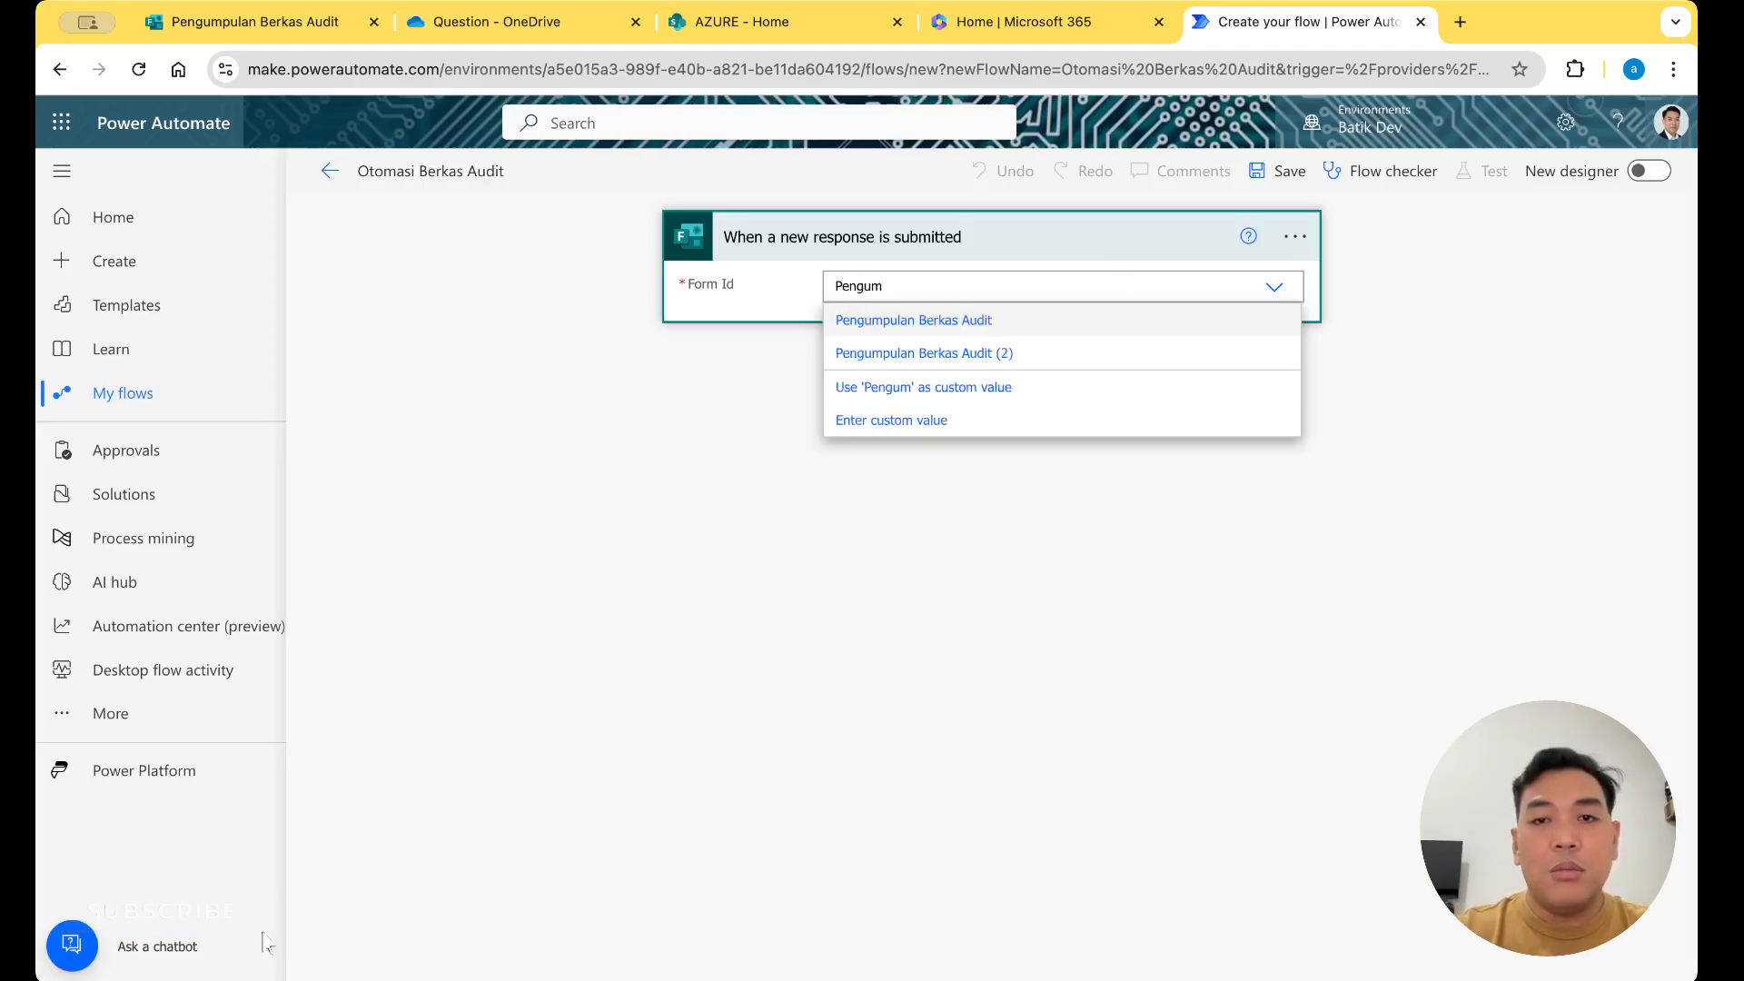
{"action": "left_click", "coordinate": [997, 320]}
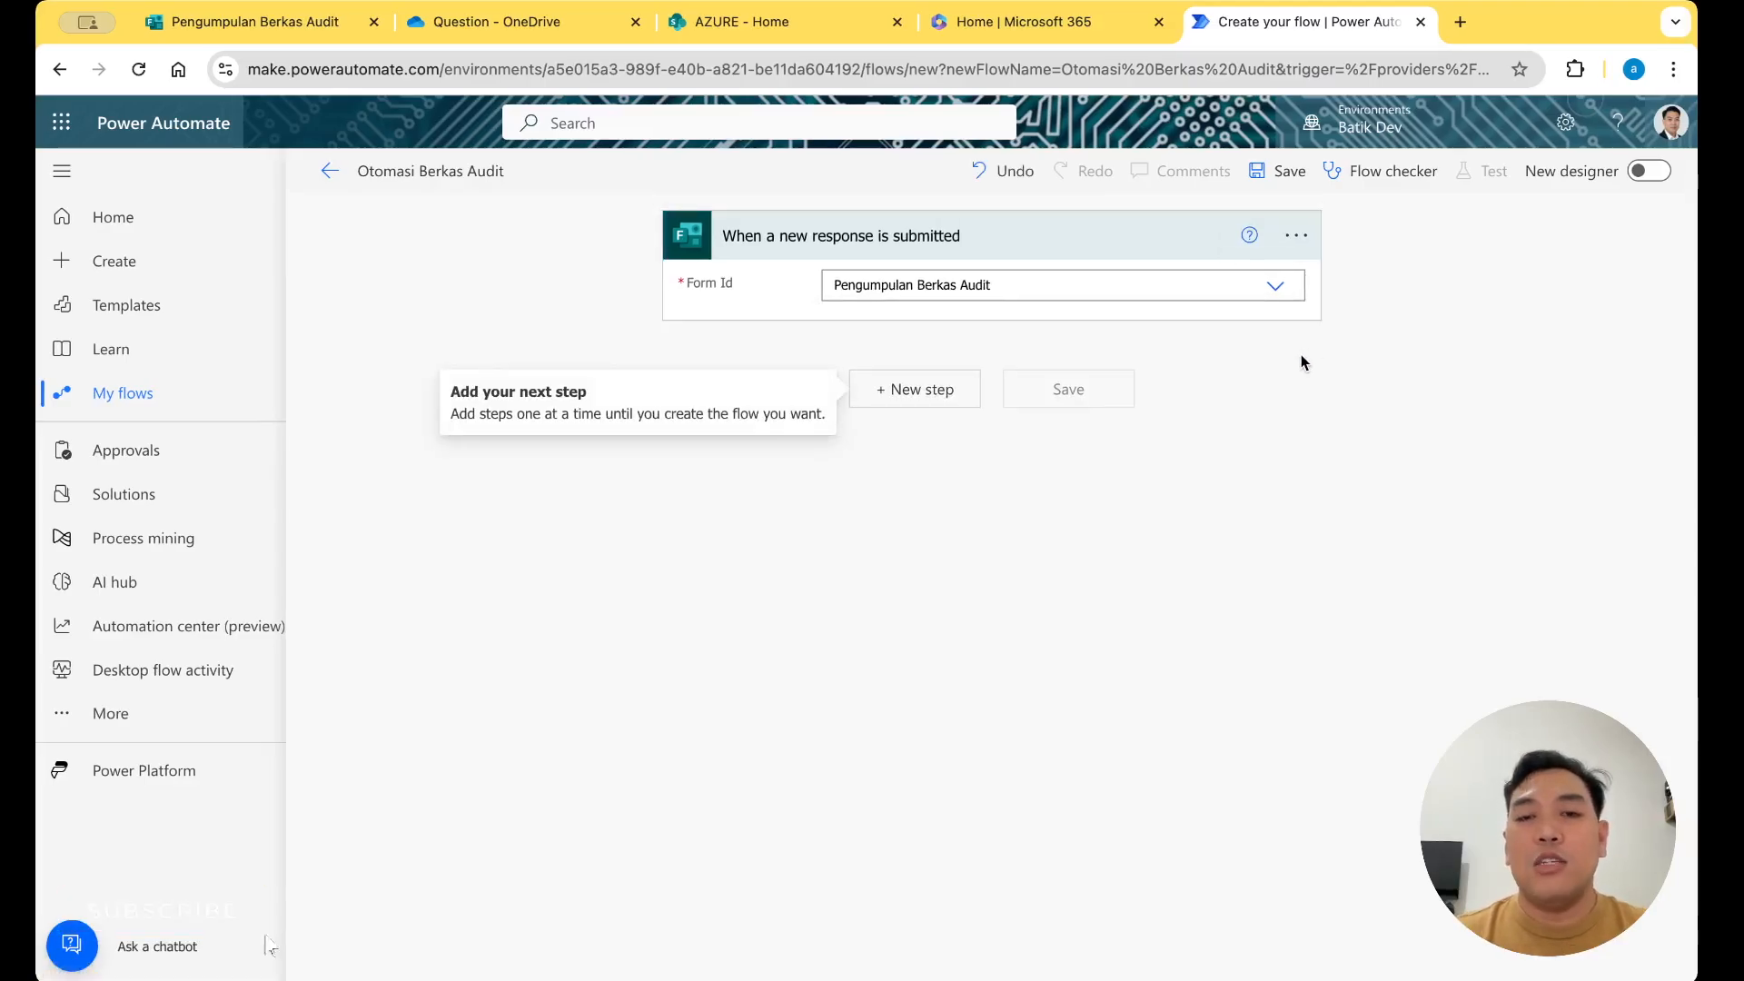
Add a Get response details action using the "Pengumpulan Berkas Audit" form and the trigger's dynamic Response Id
{"action": "left_click", "coordinate": [944, 386]}
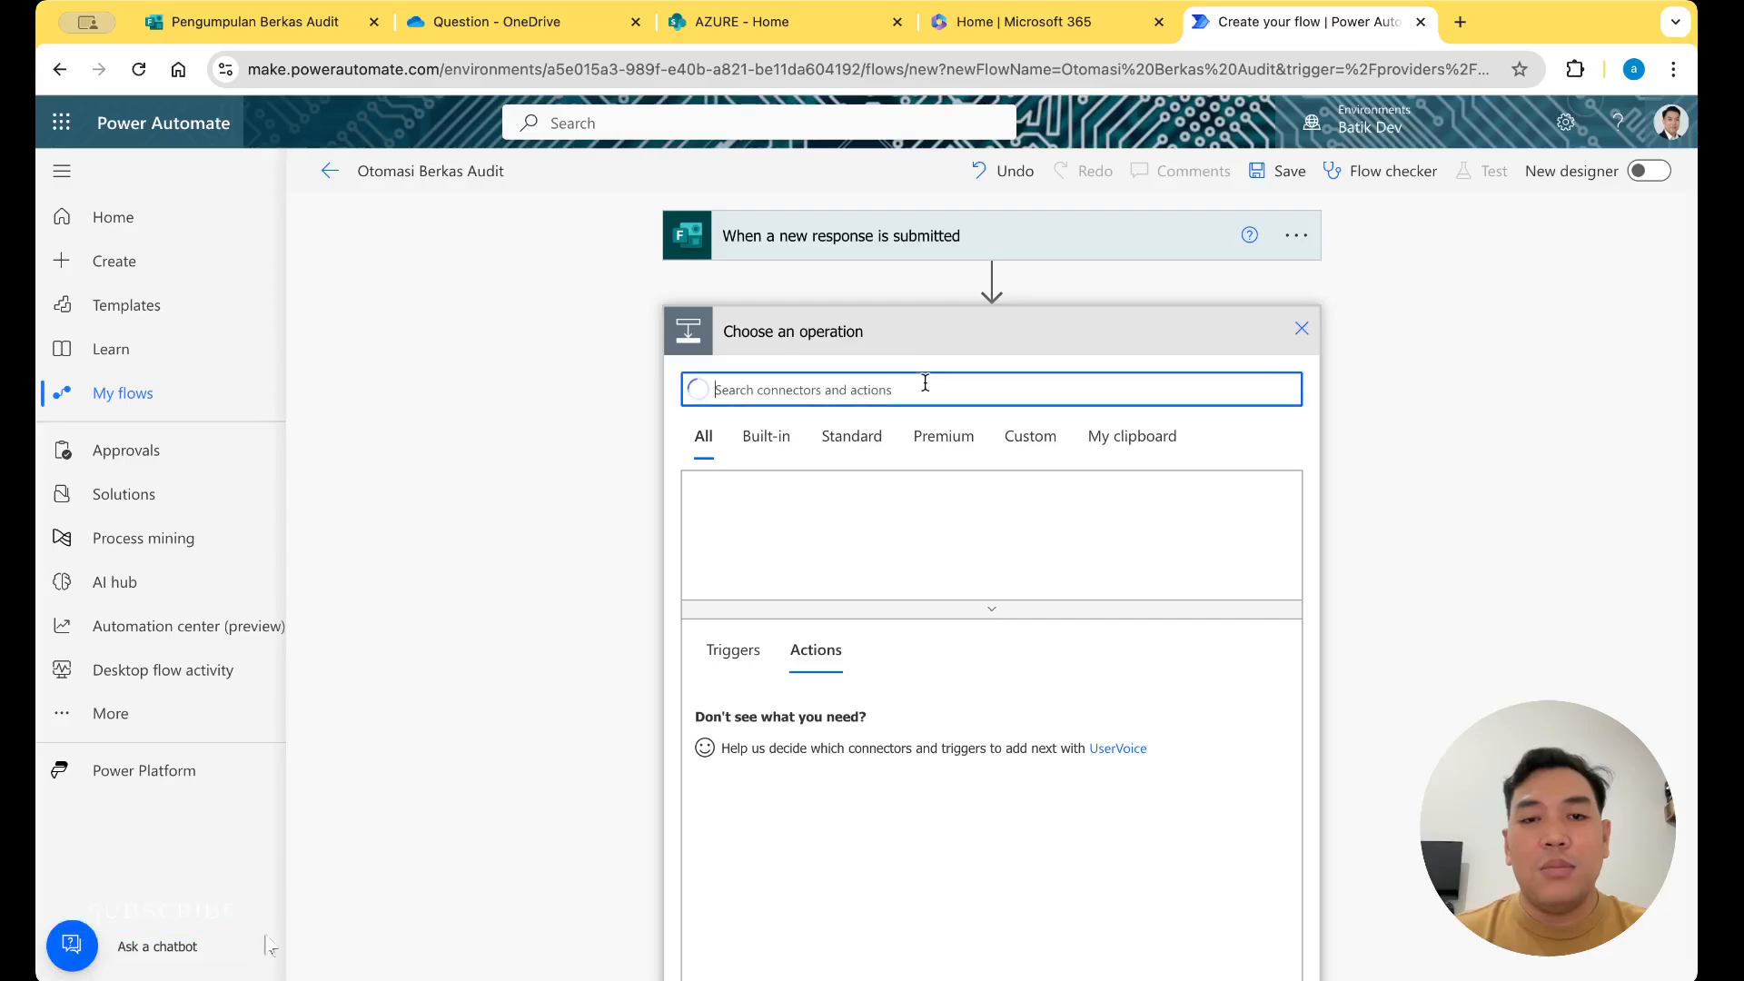
{"action": "type", "text": "Get Respon"}
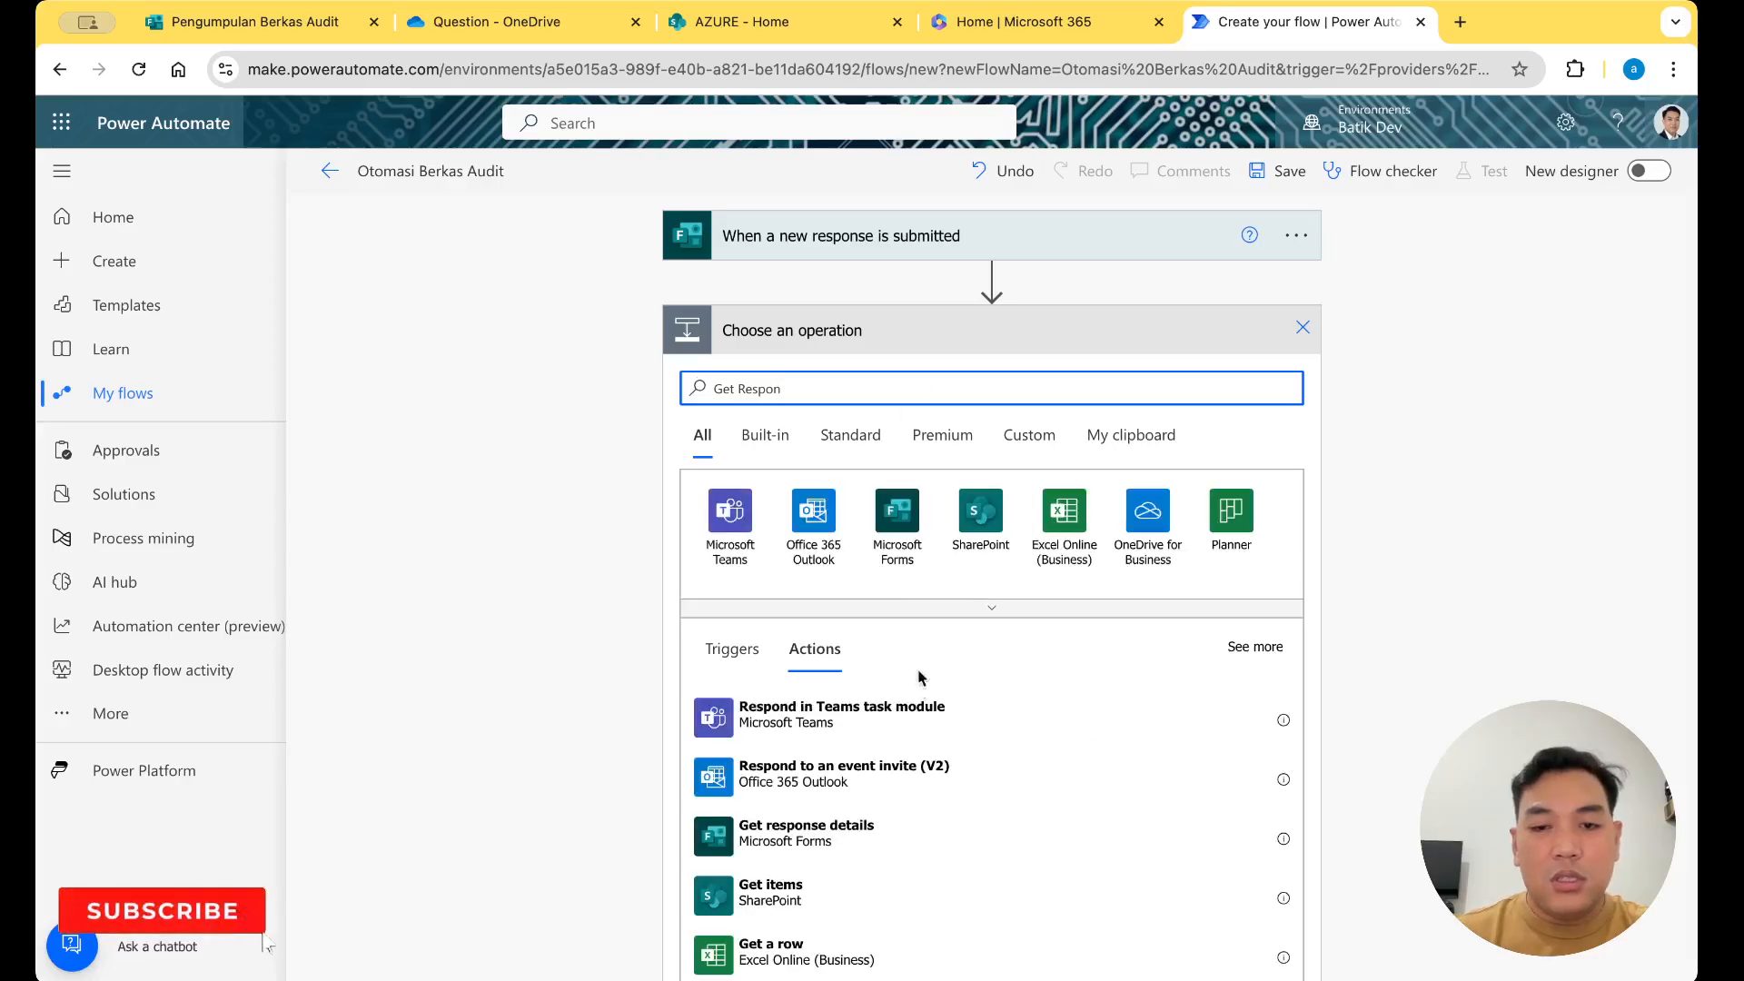
{"action": "left_click", "coordinate": [921, 827]}
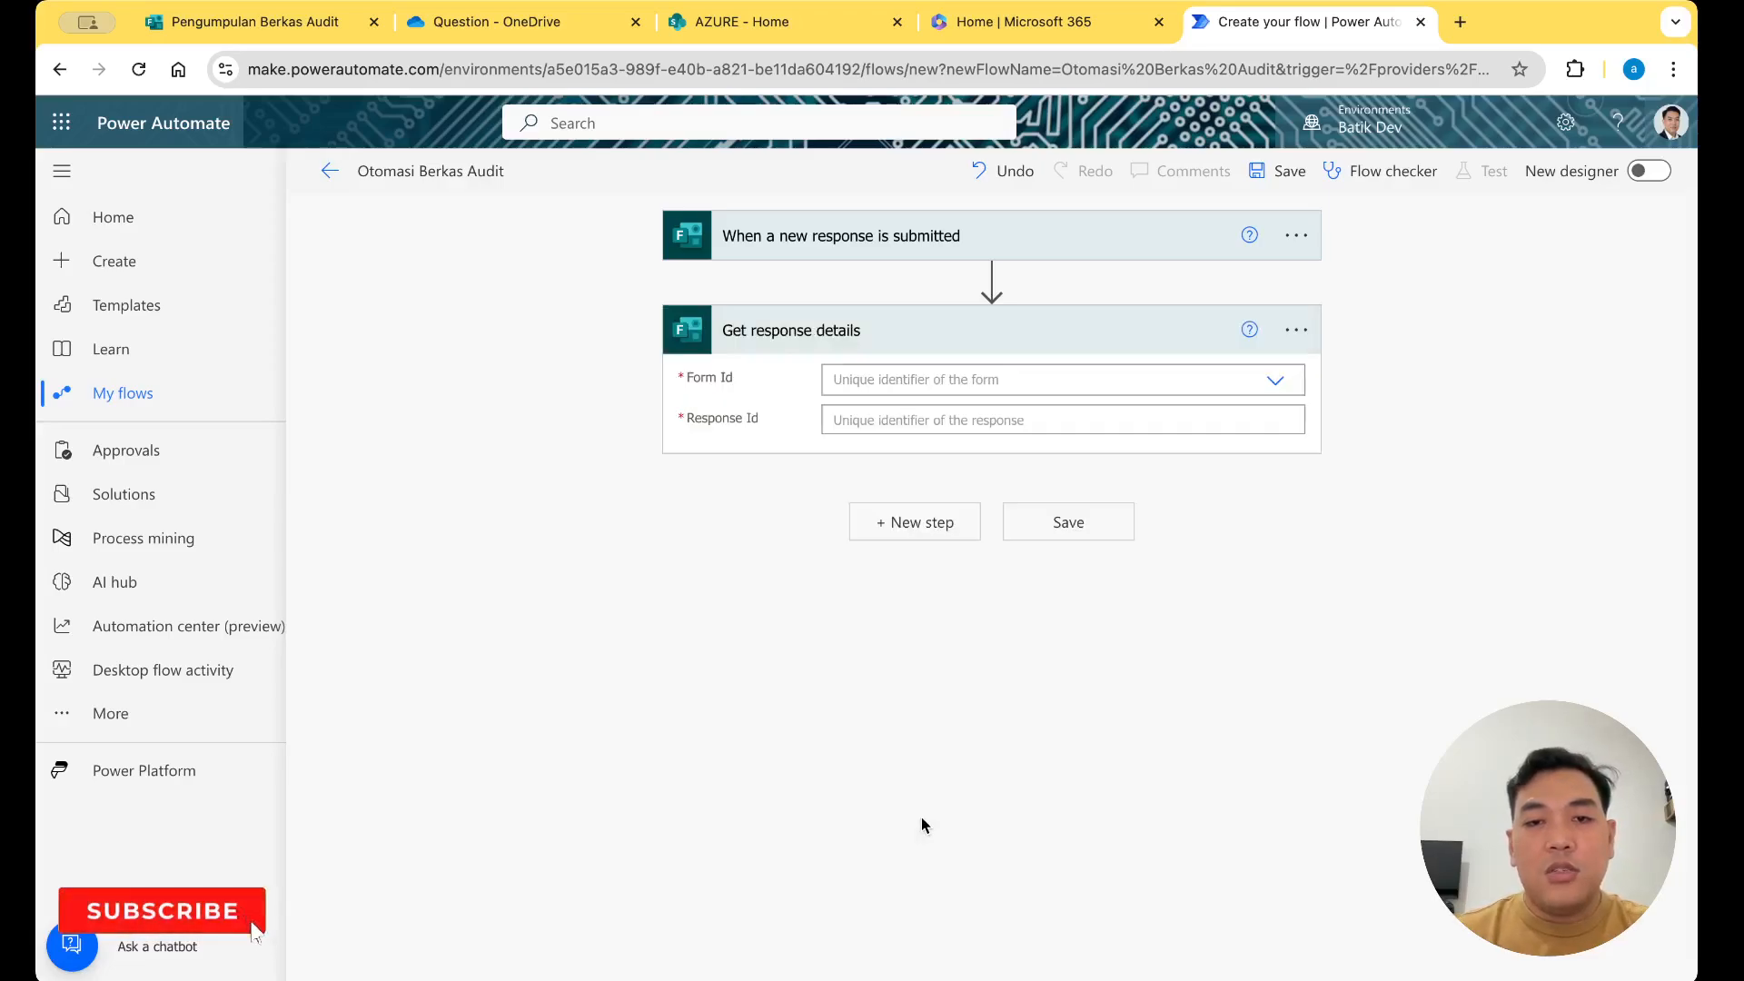
{"action": "left_click", "coordinate": [1043, 382]}
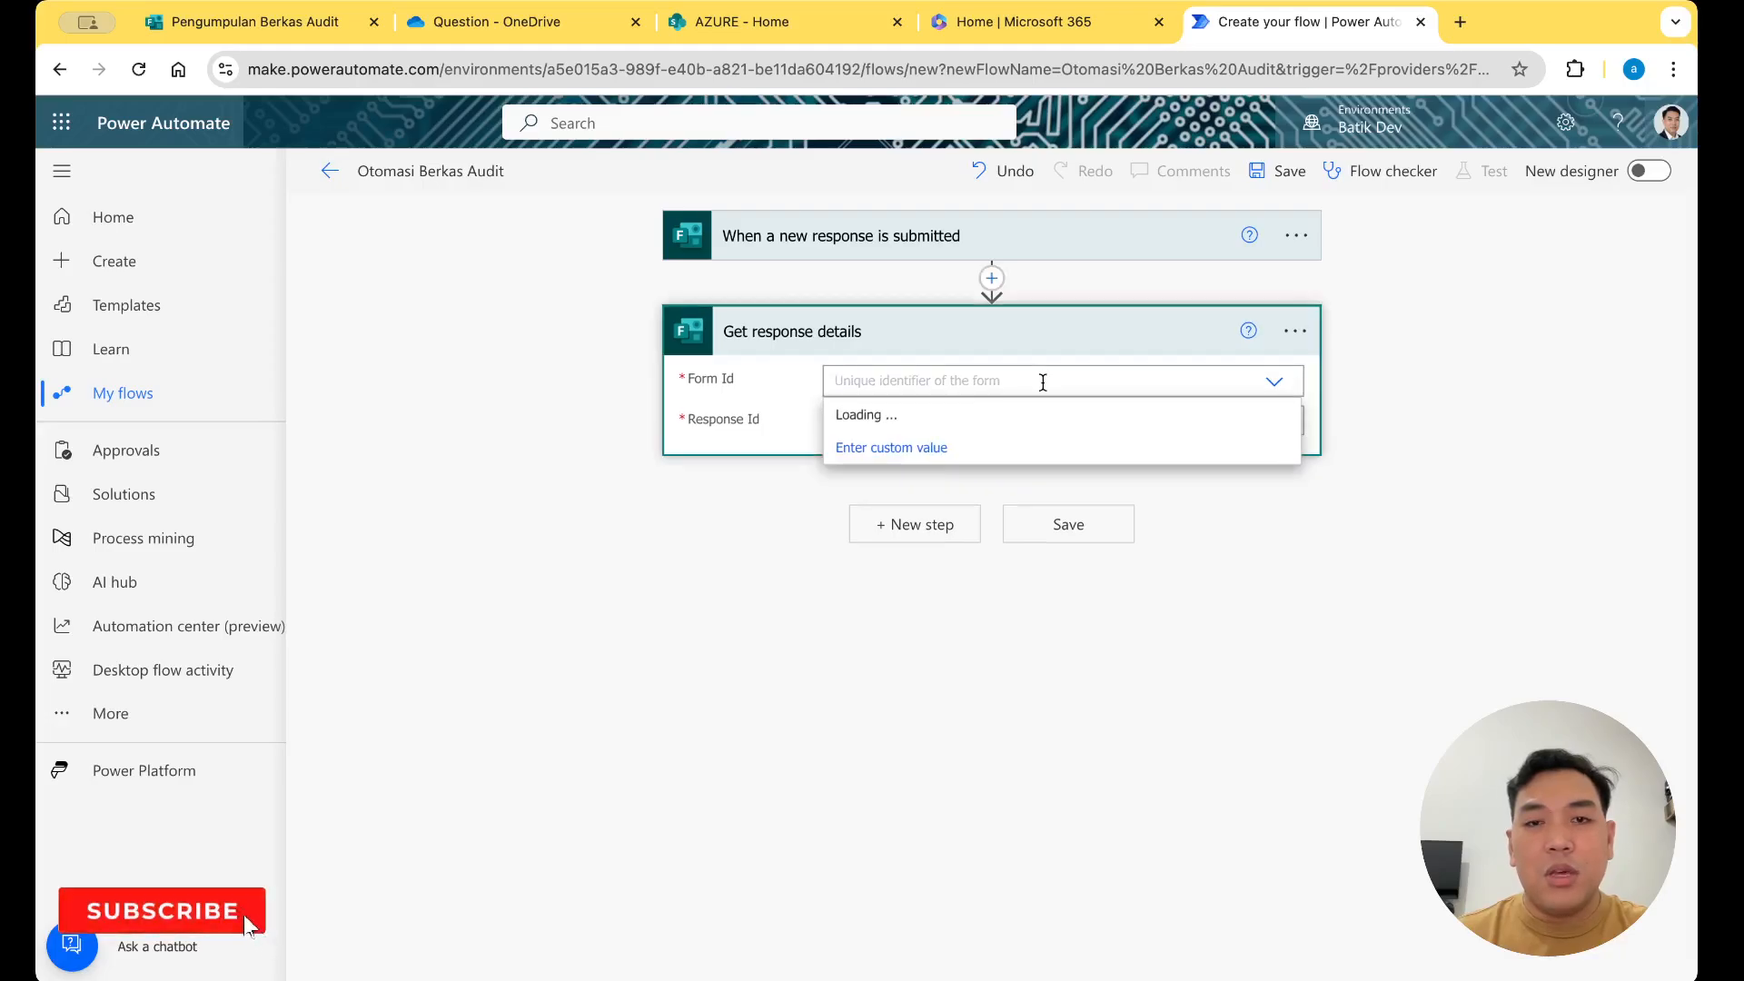
{"action": "type", "text": "pengumpu"}
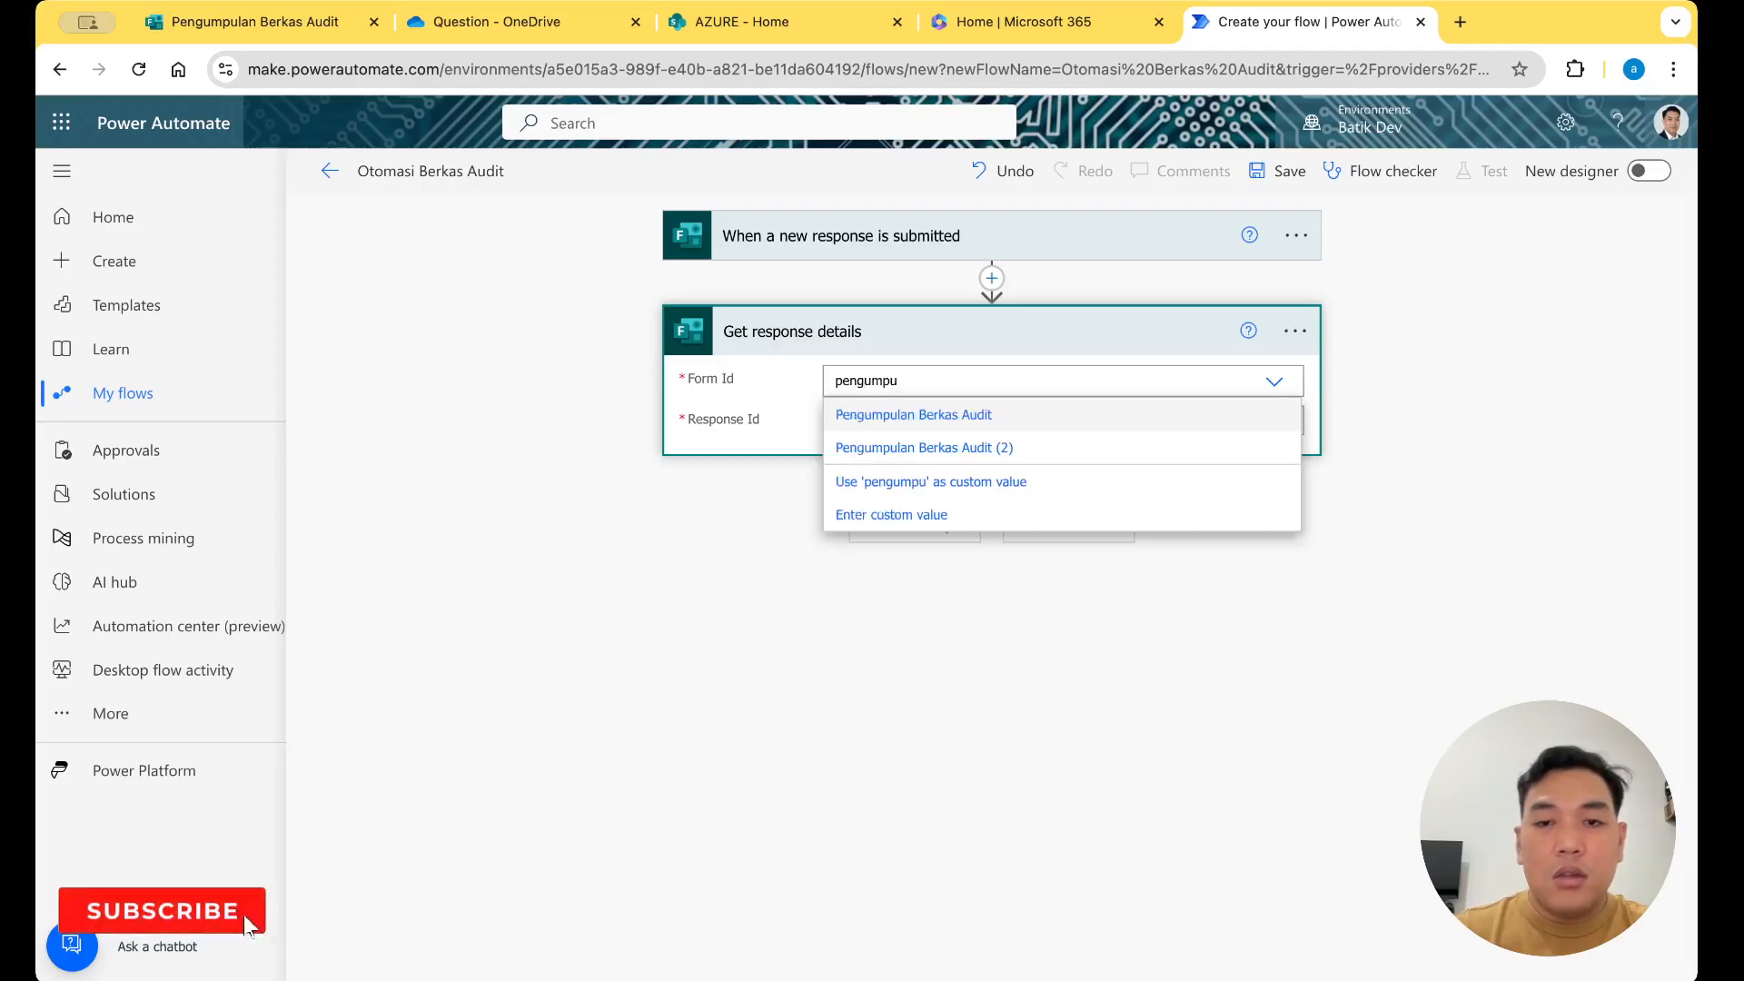
{"action": "left_click", "coordinate": [1004, 416]}
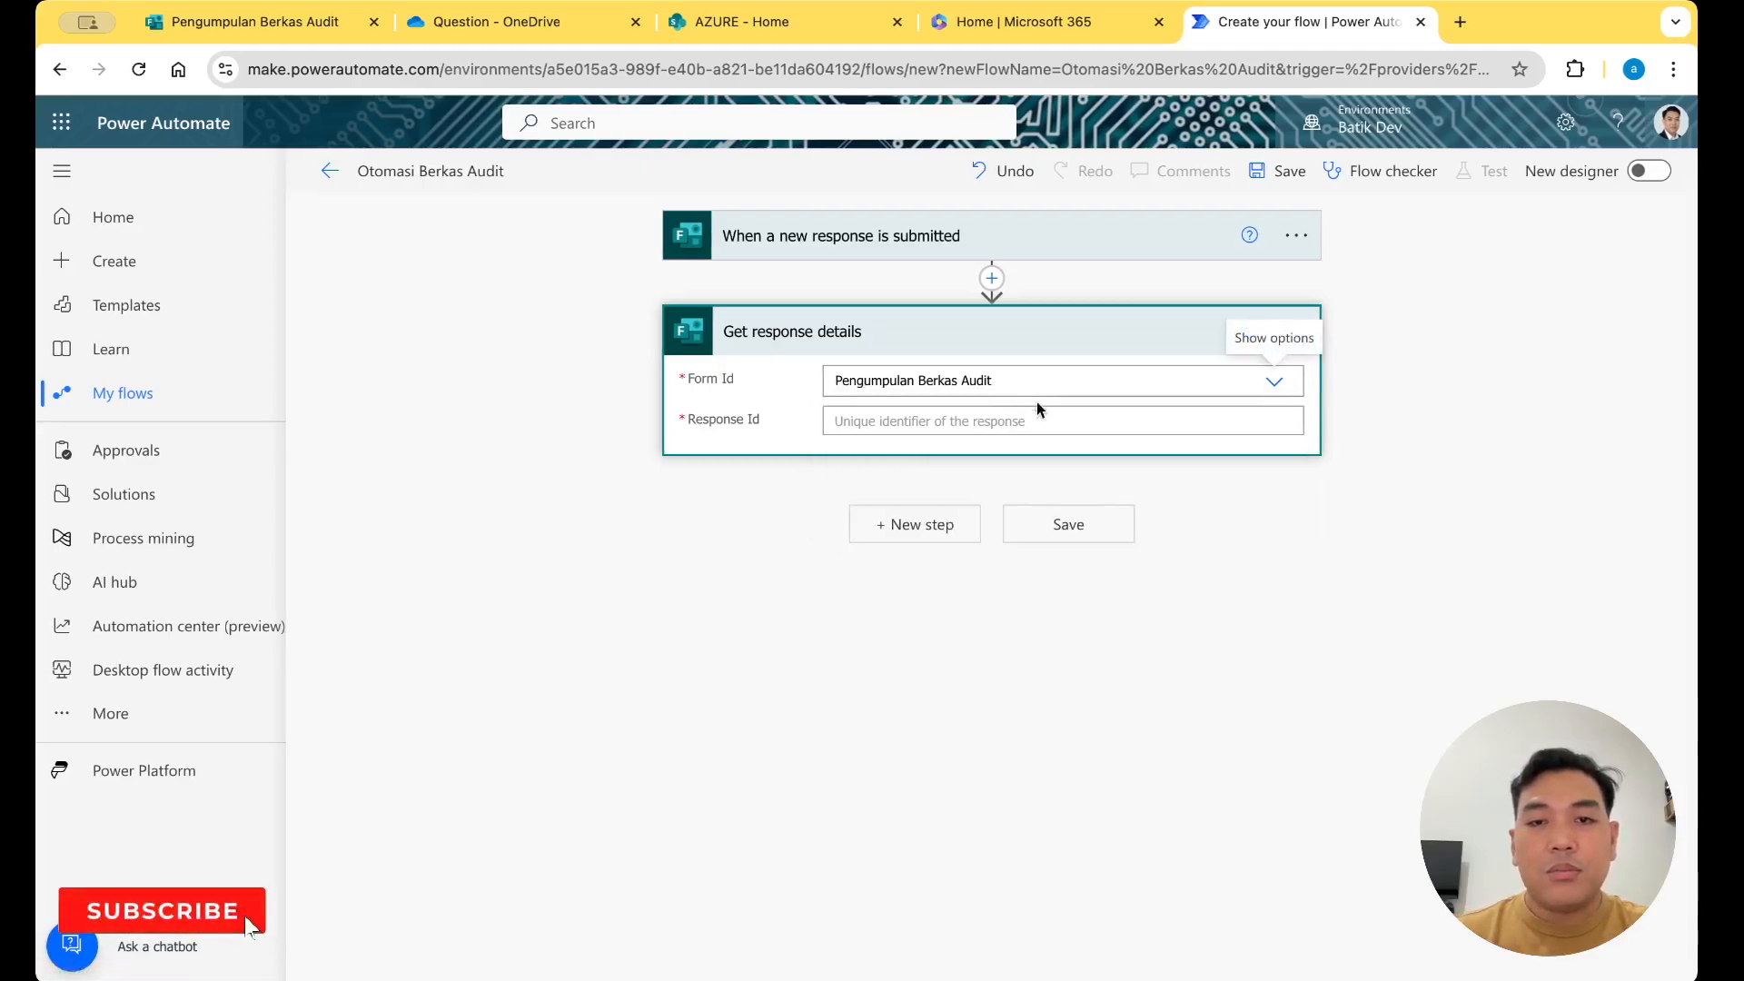
{"action": "left_click", "coordinate": [1043, 418]}
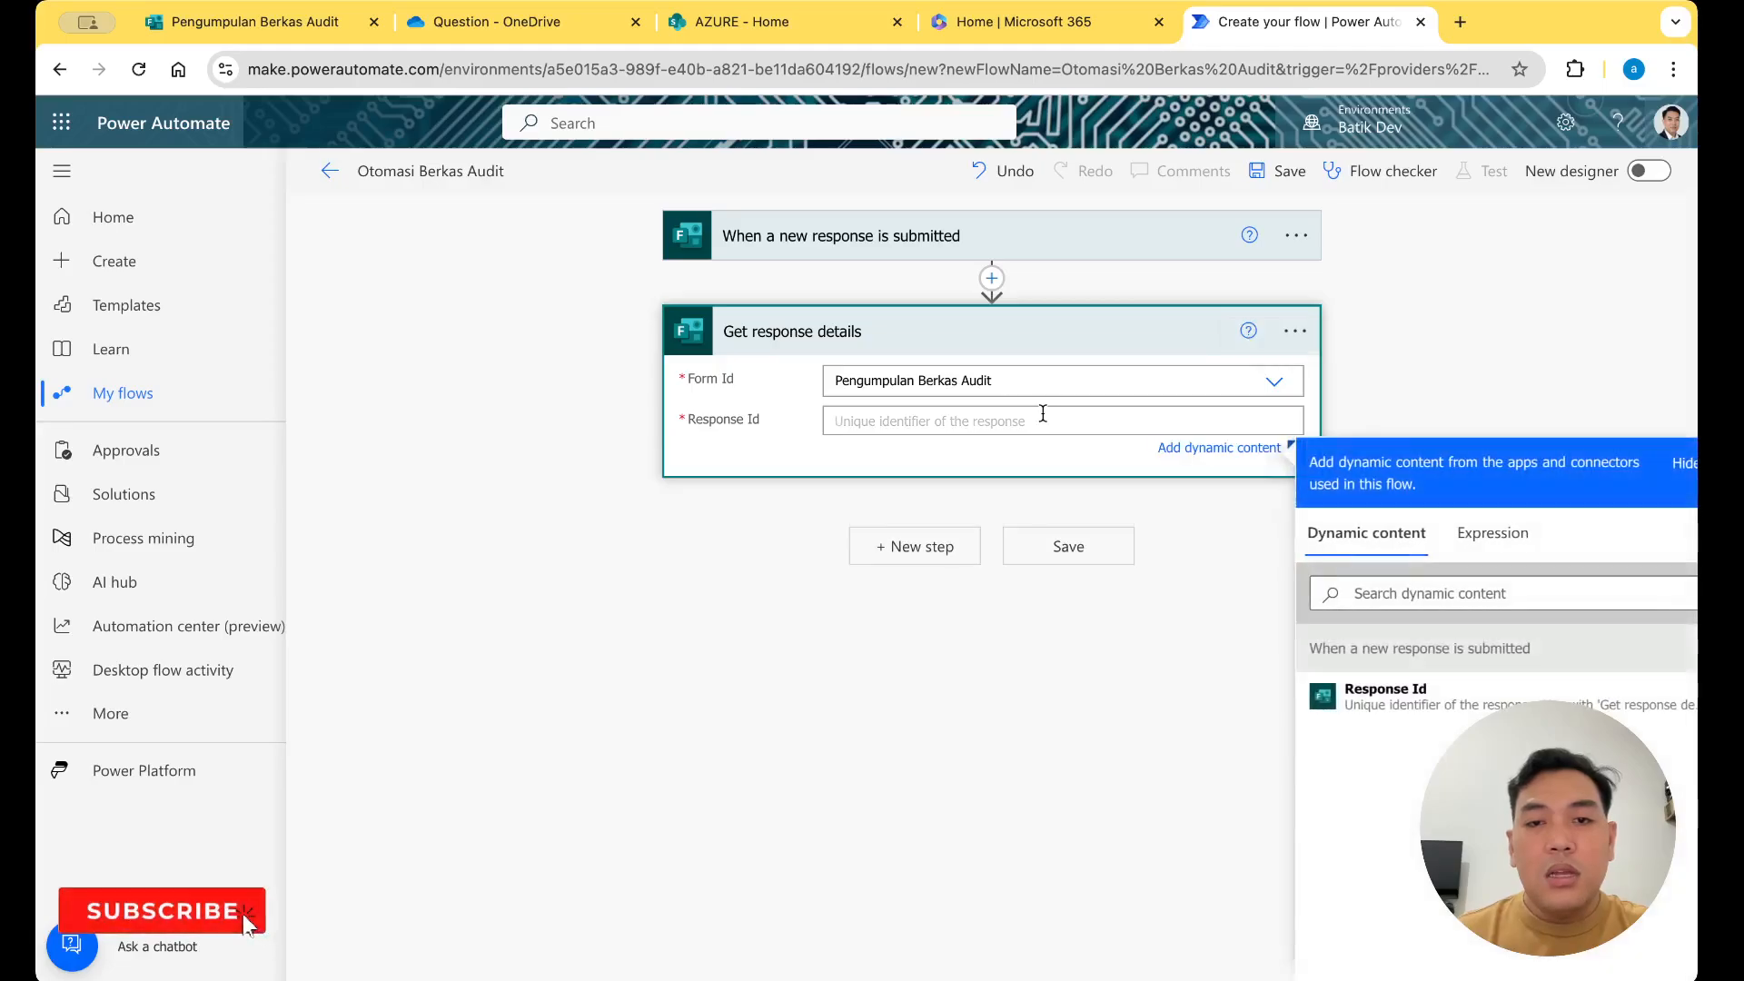
{"action": "left_click", "coordinate": [1385, 693]}
{"action": "left_click", "coordinate": [1017, 705]}
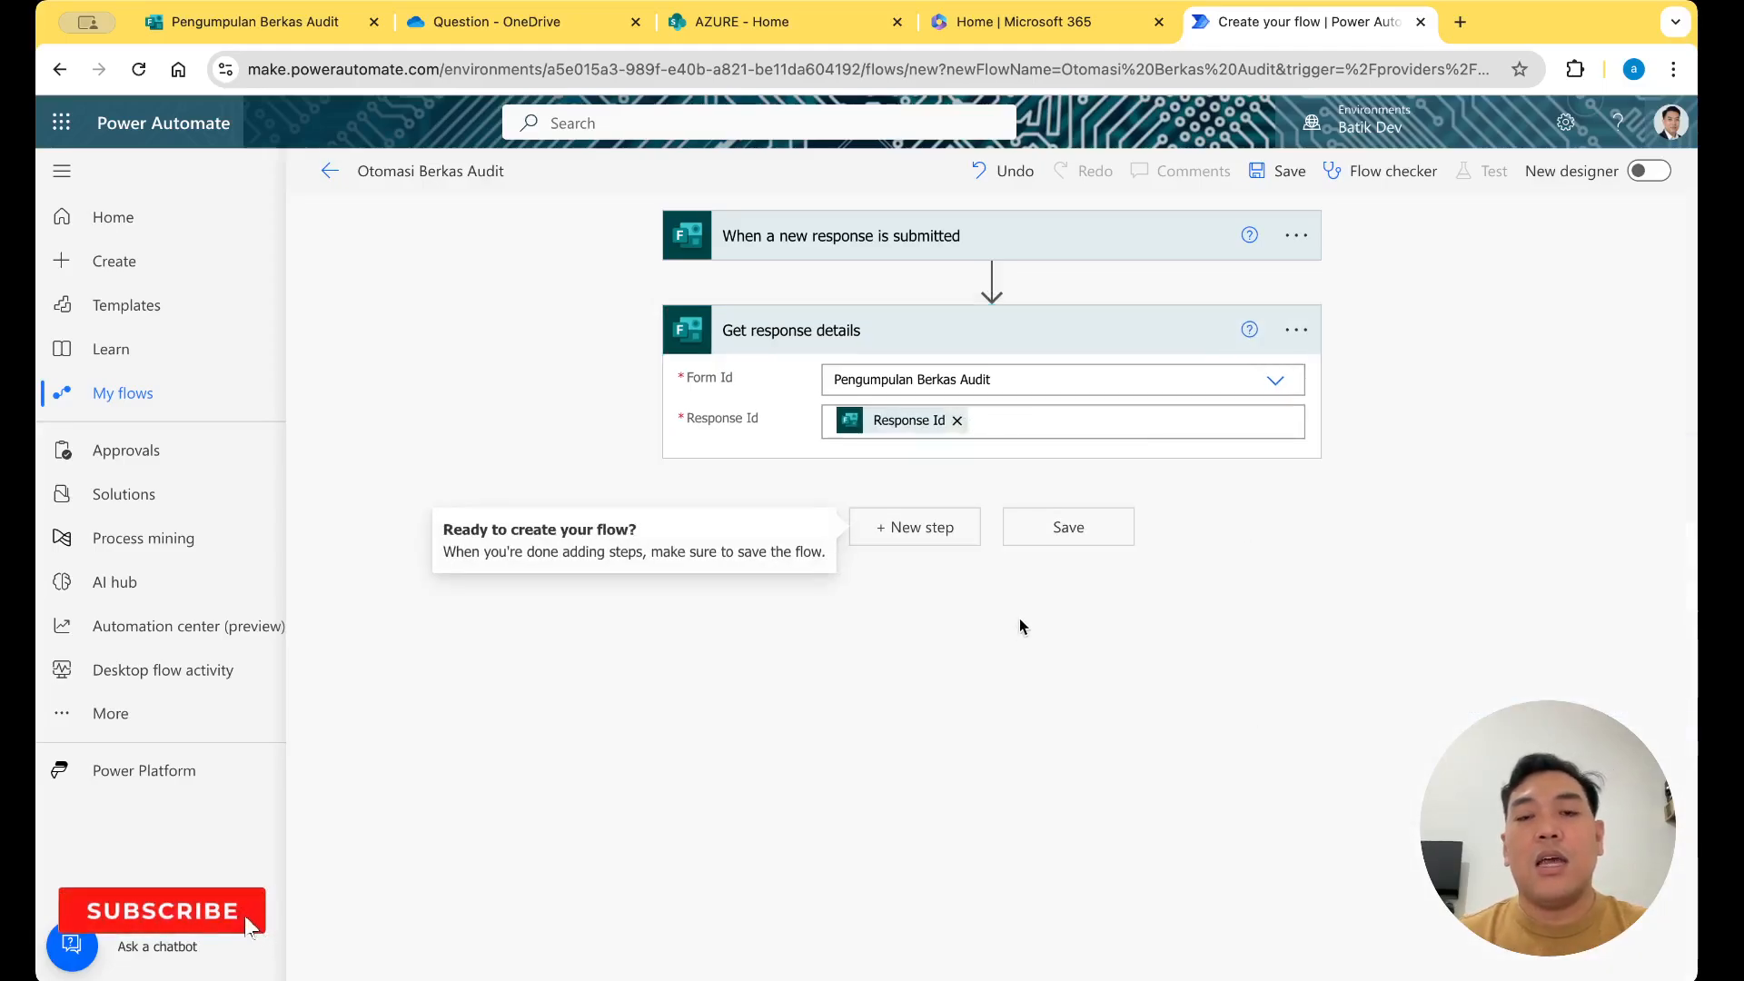
Add an Initialize variable action after Get response details
{"action": "left_click", "coordinate": [950, 527]}
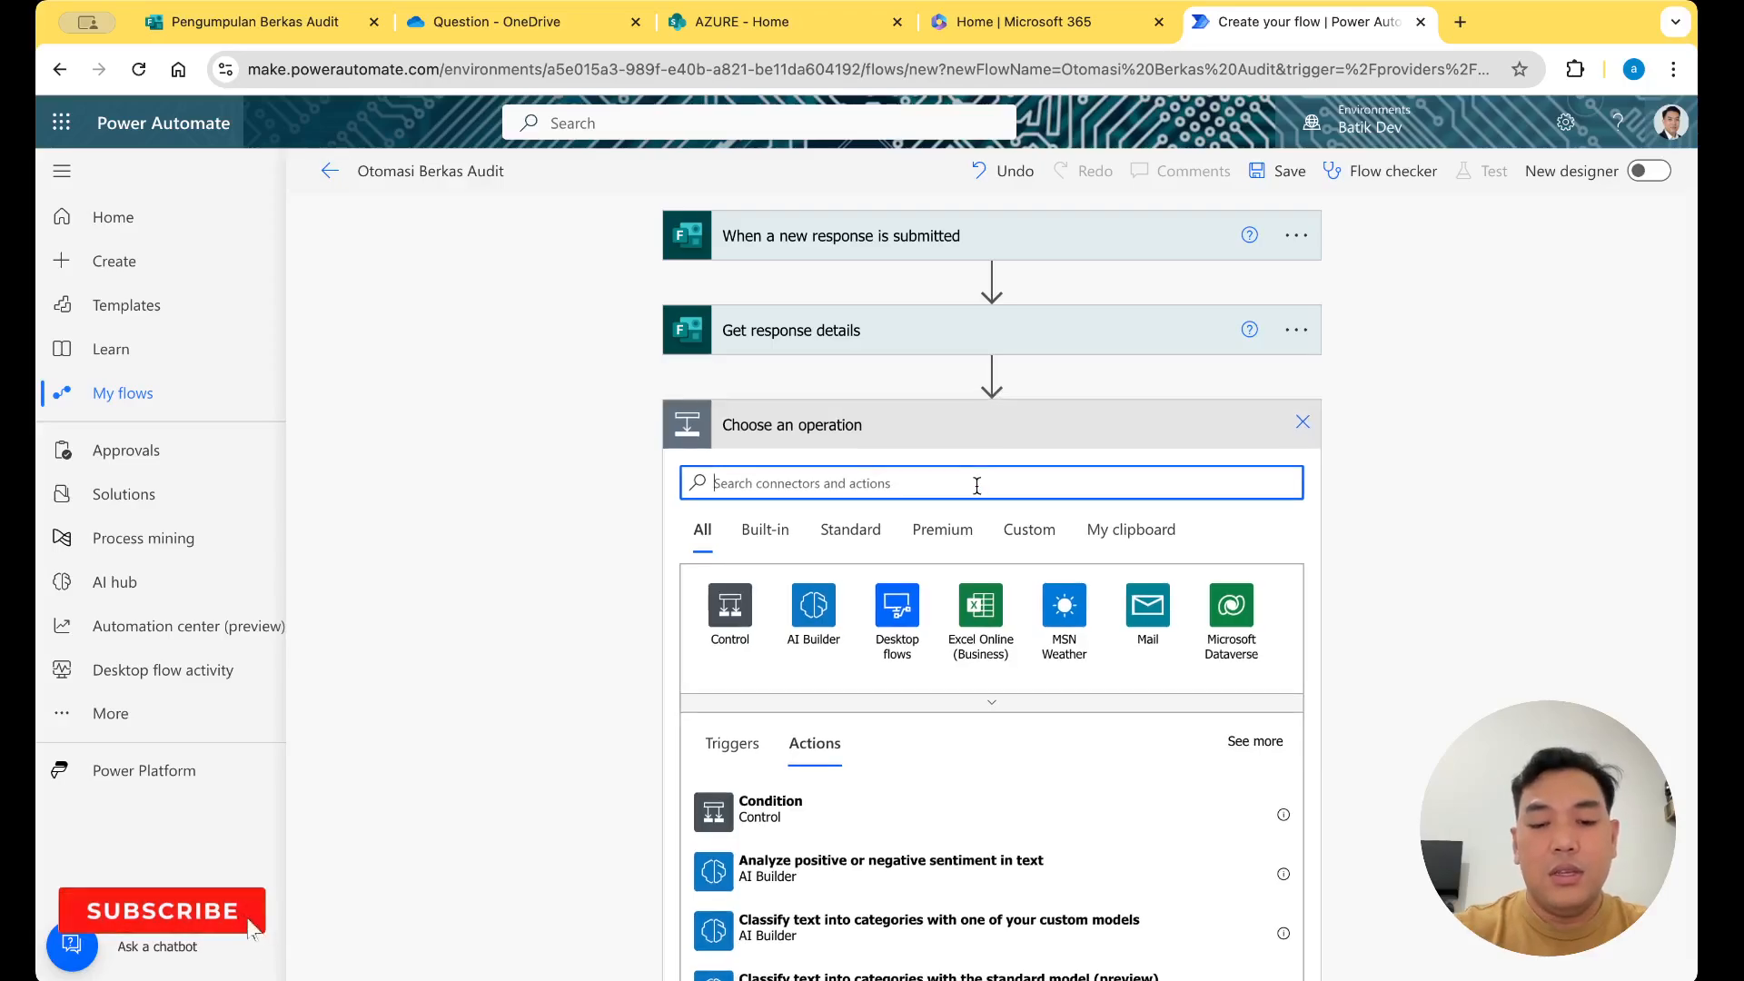
{"action": "type", "text": "initial"}
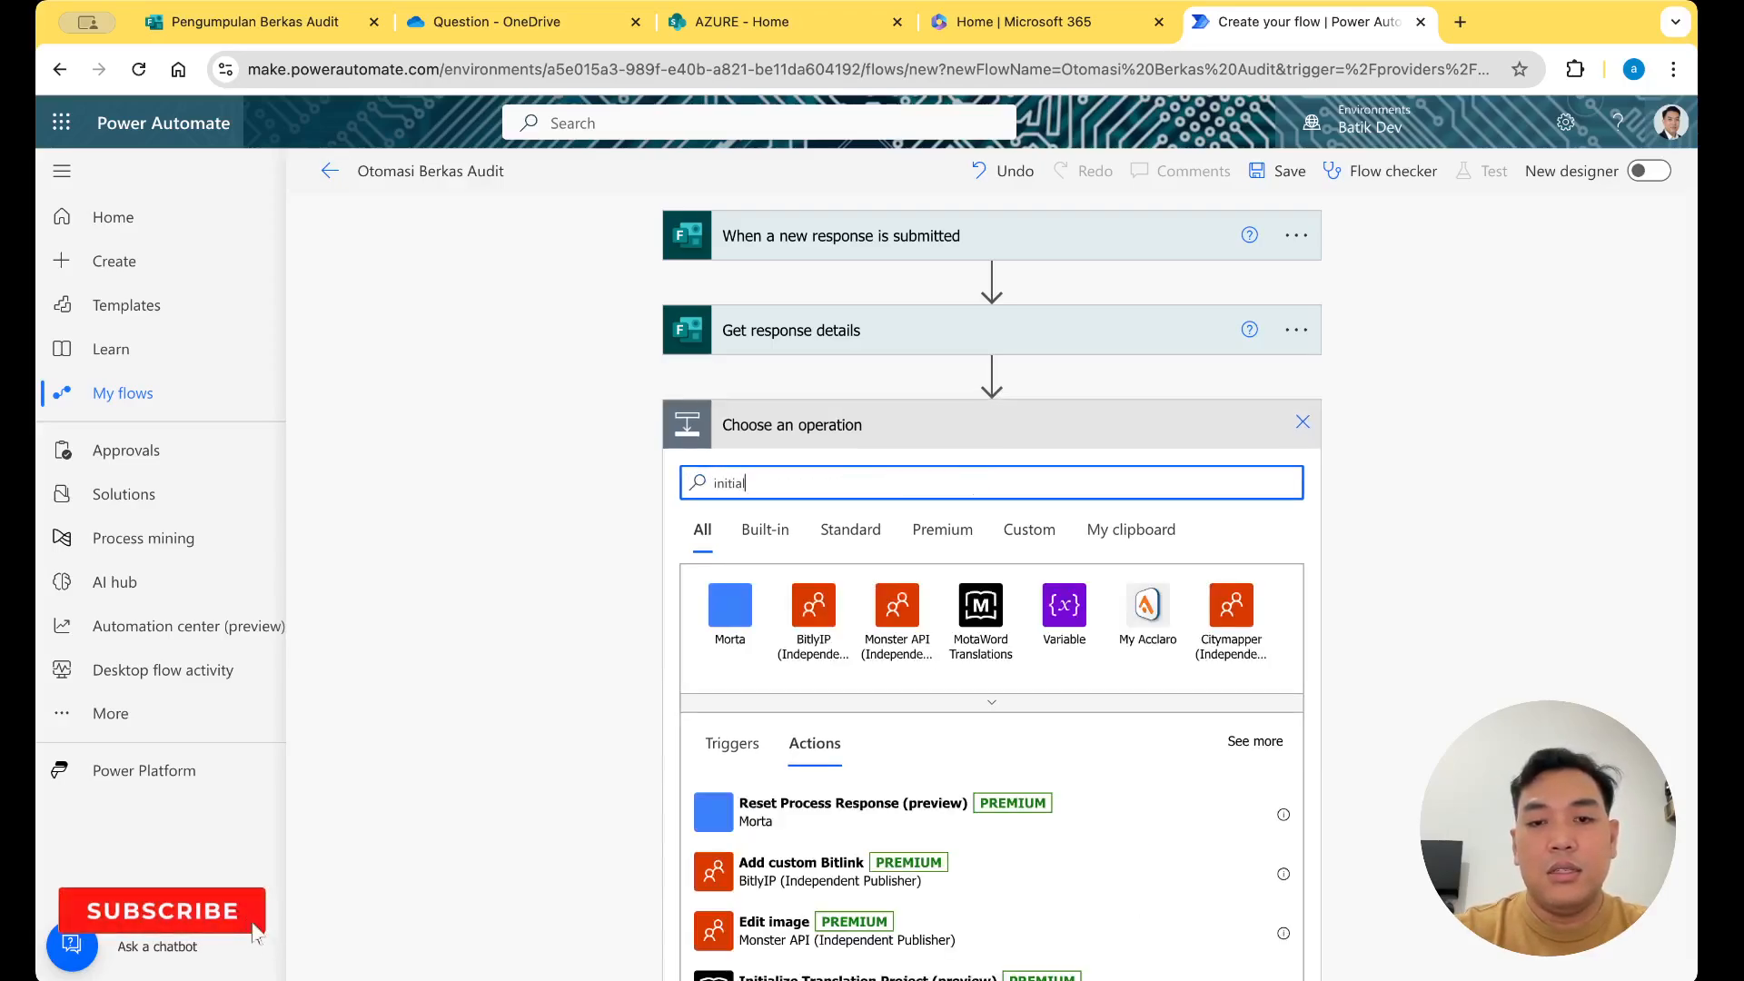
{"action": "left_click", "coordinate": [1062, 627]}
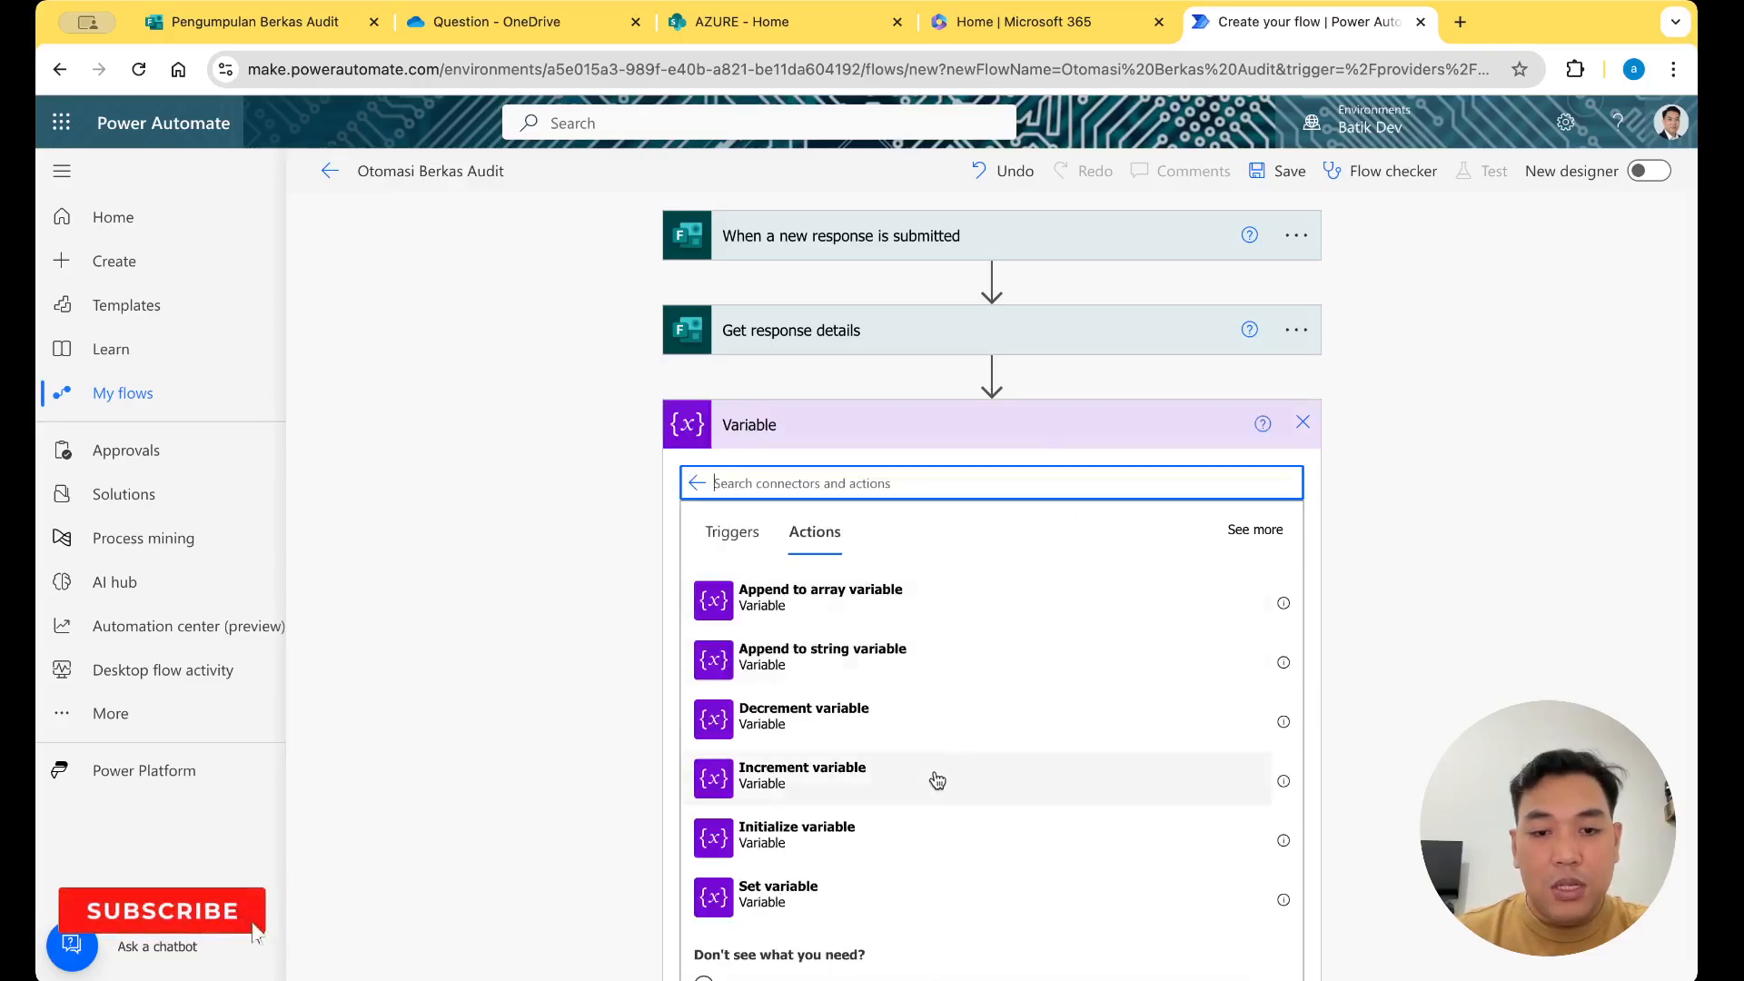
{"action": "left_click", "coordinate": [932, 828]}
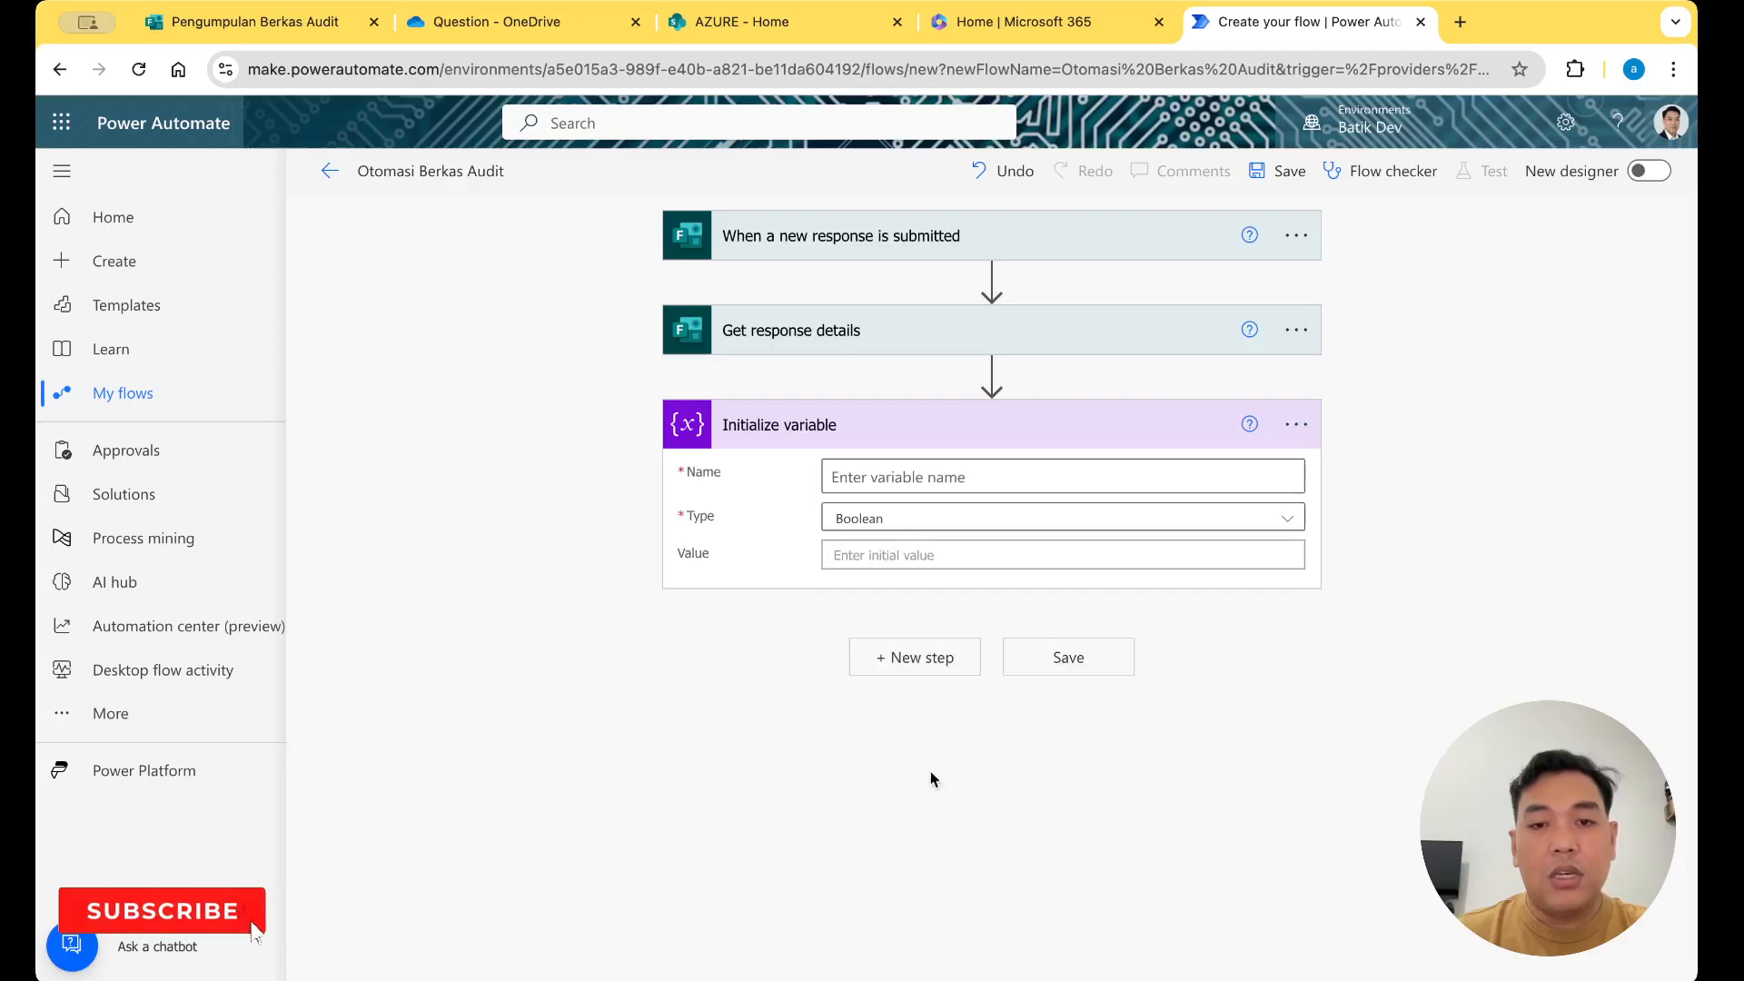
{"action": "left_click", "coordinate": [931, 488]}
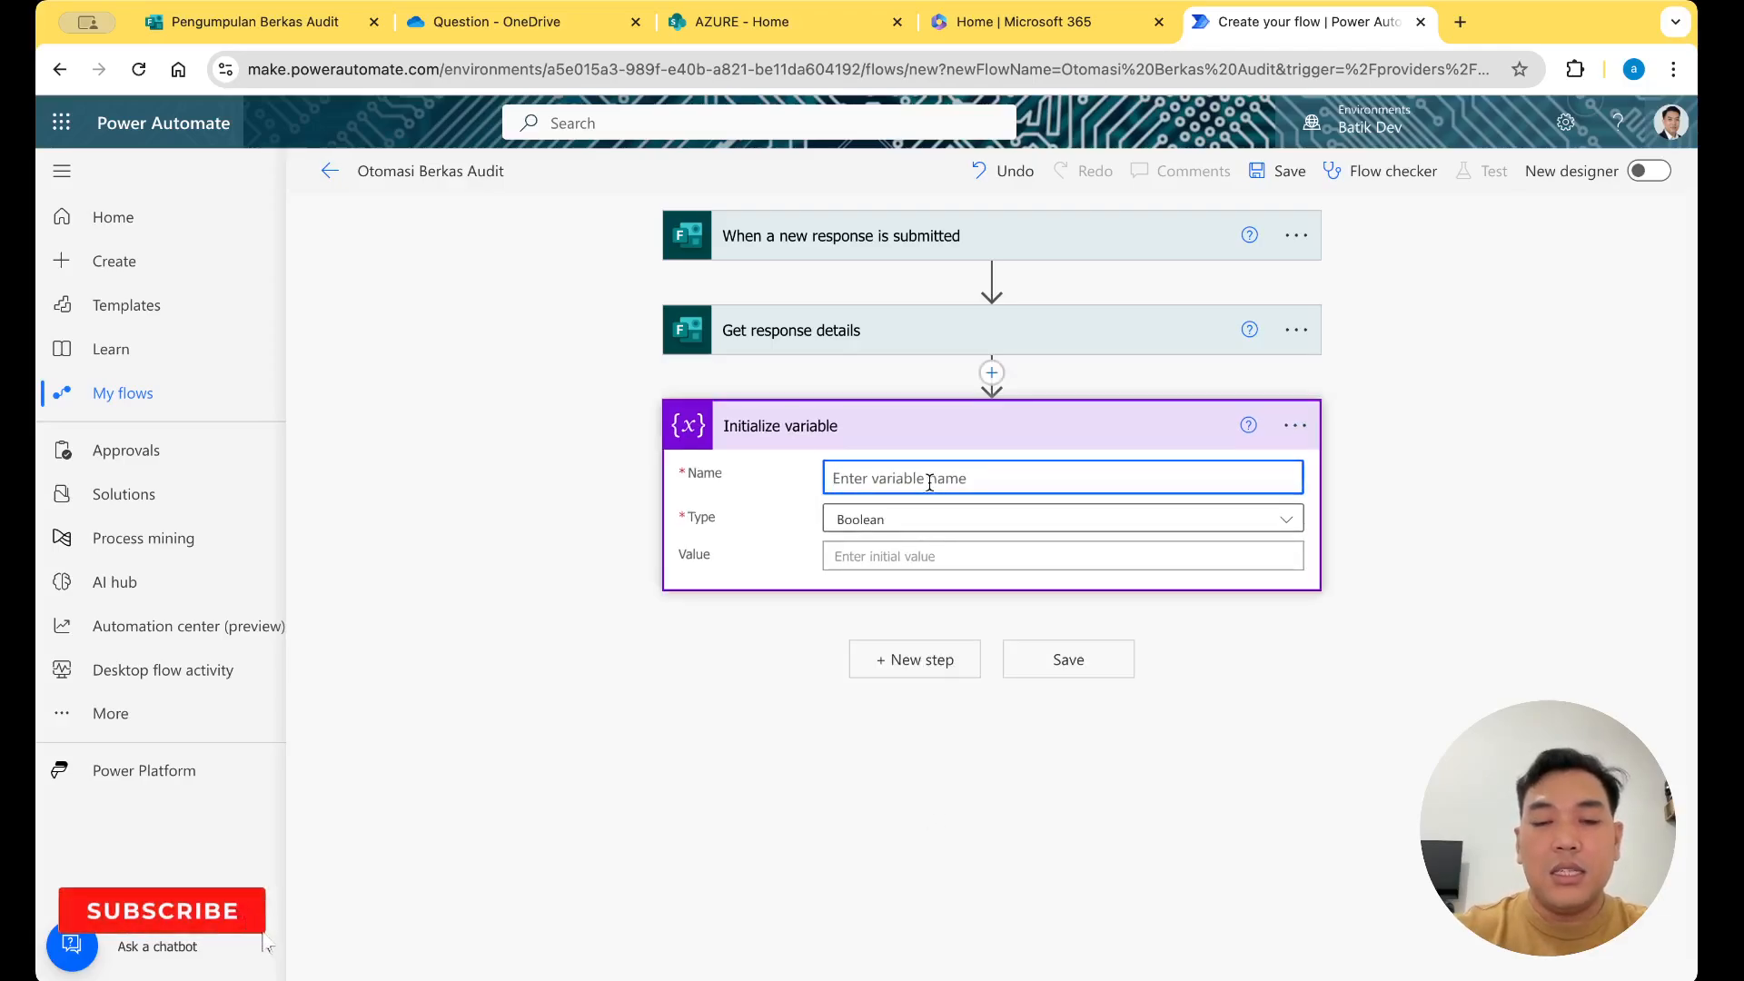
{"action": "type", "text": "Jenis"}
{"action": "key", "text": "BackSpace"}
{"action": "key", "text": "BackSpace"}
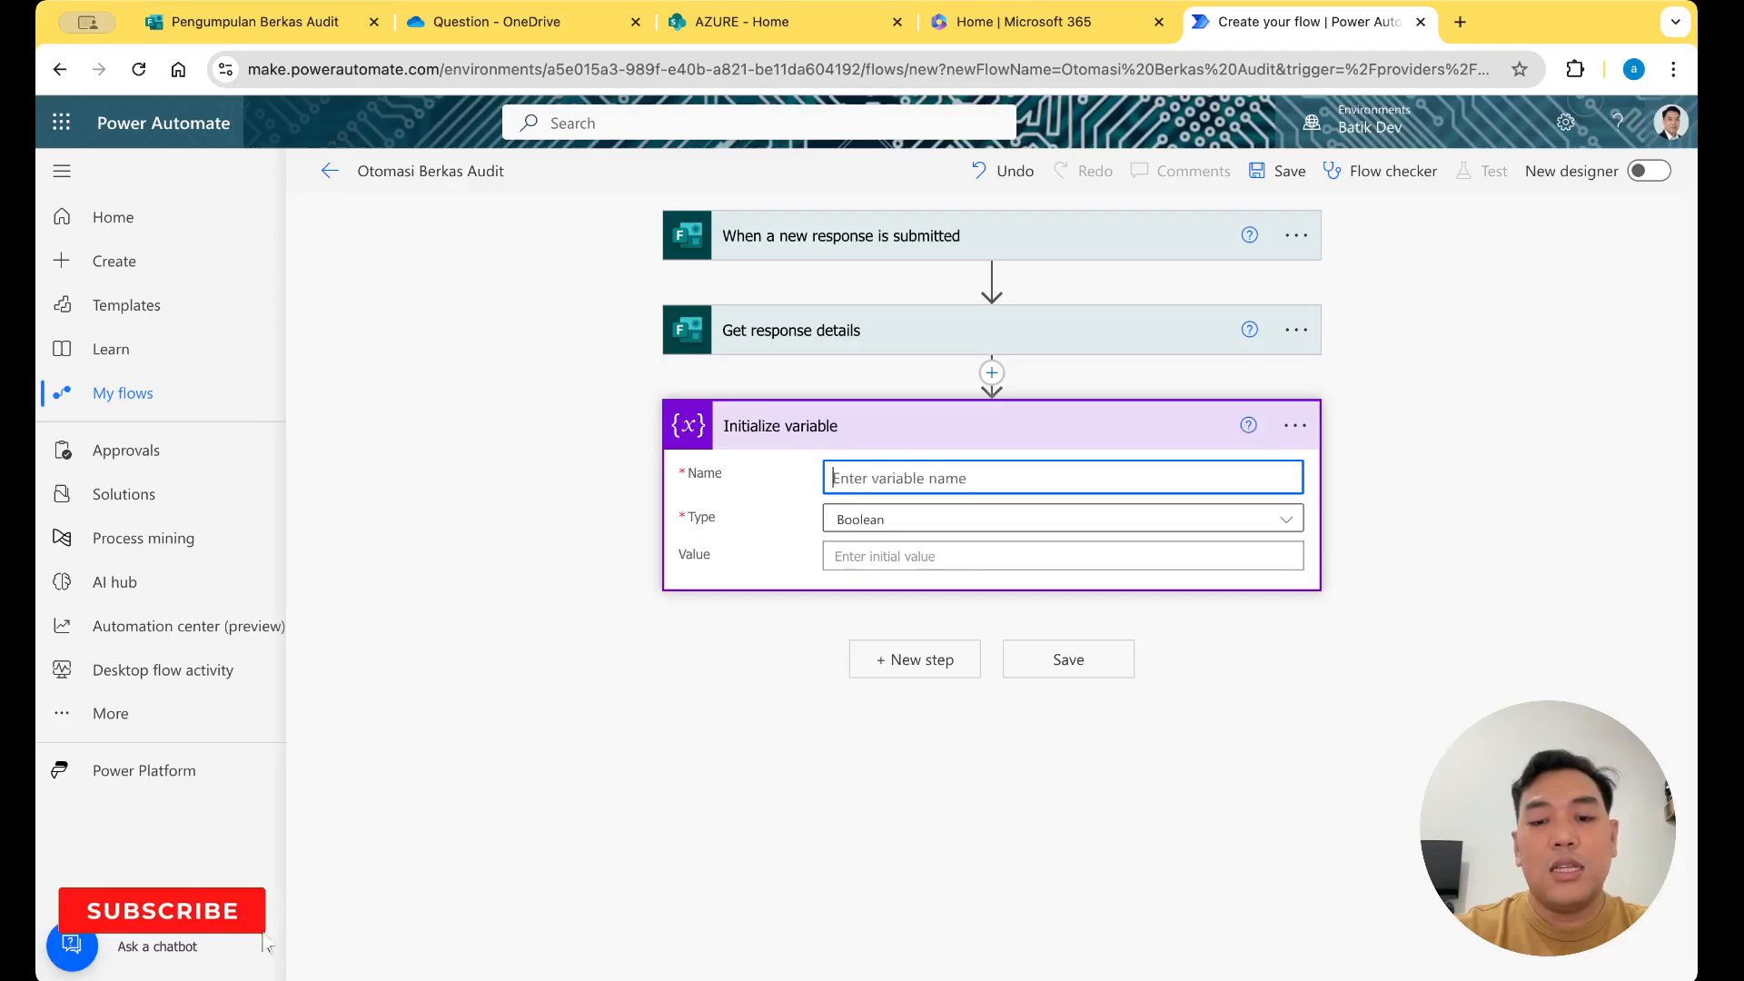
{"action": "type", "text": "Jenis"}
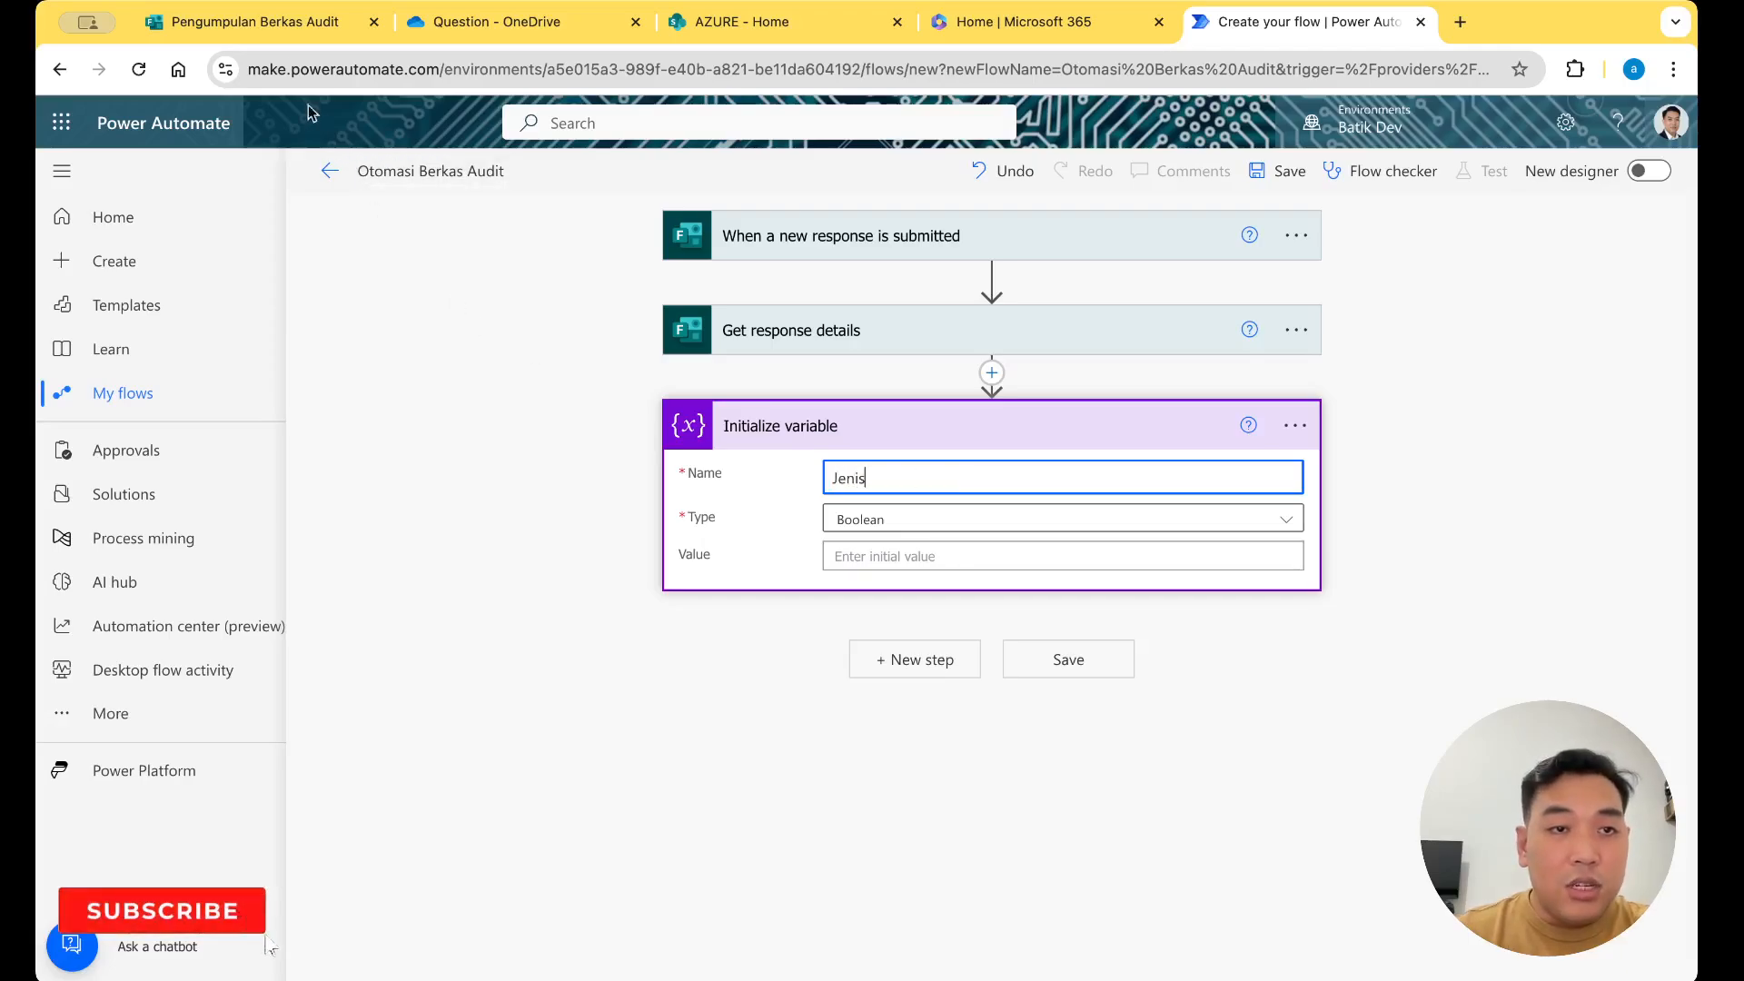
Check the category question's wording in the form and name the variable "Kategori Laporan"
{"action": "left_click", "coordinate": [309, 25]}
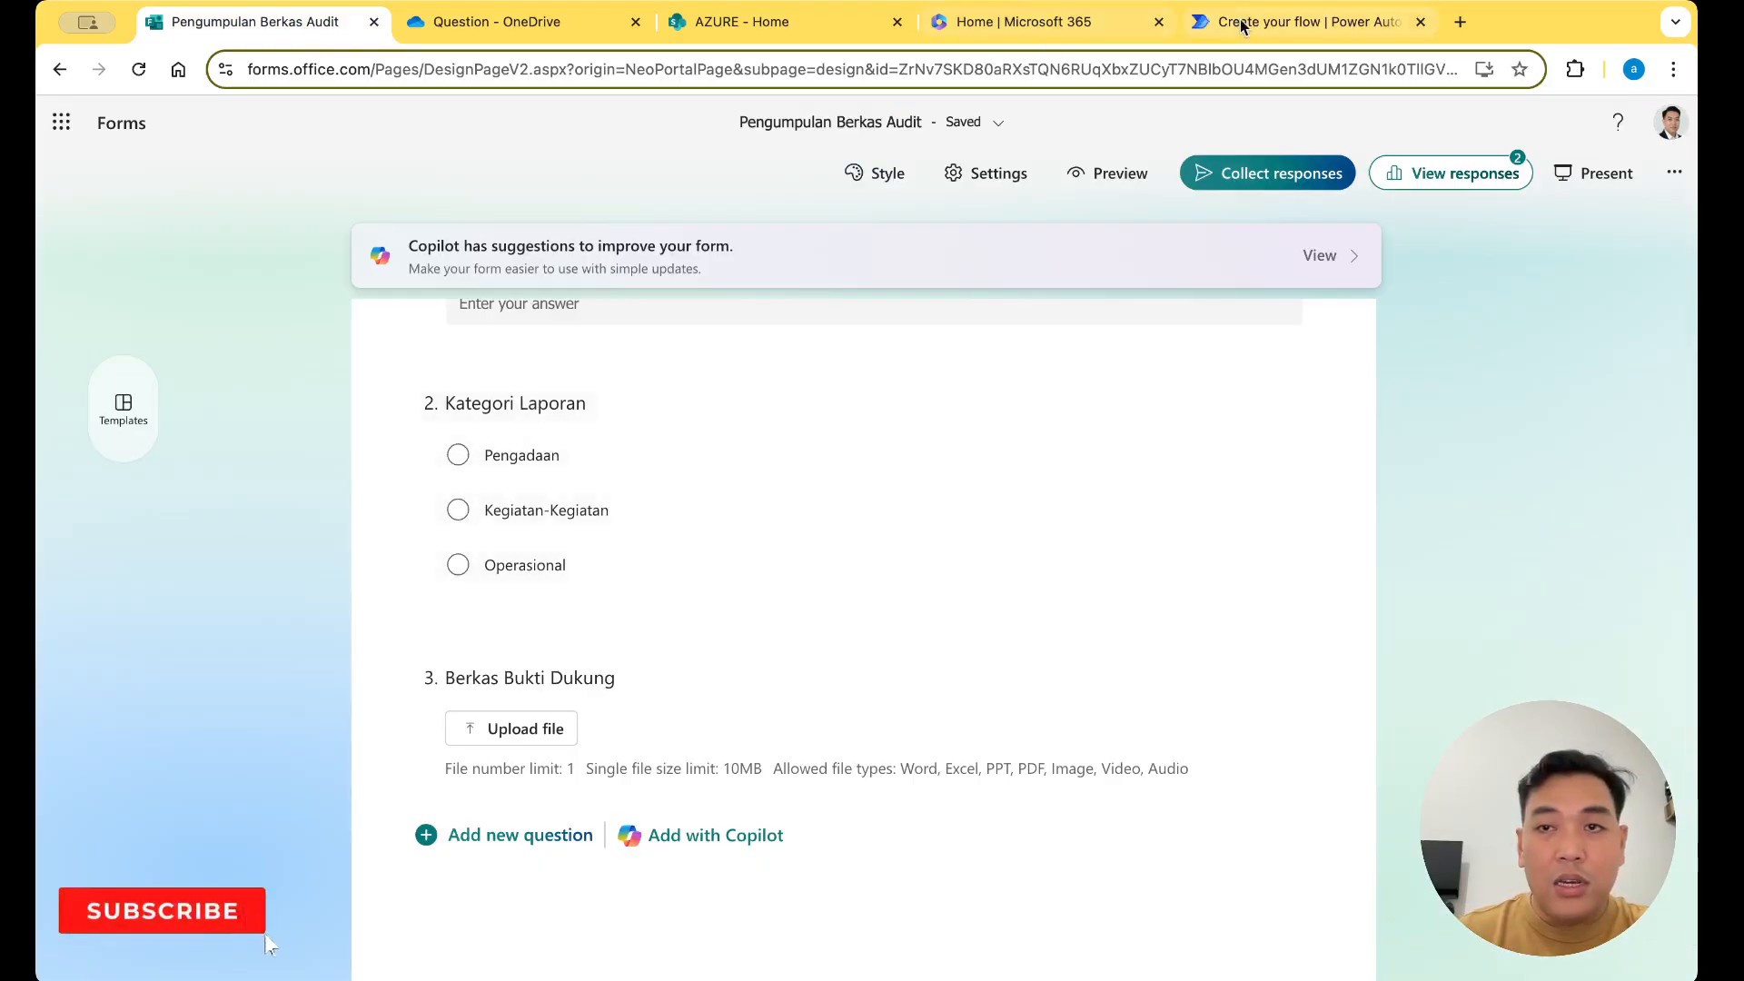
{"action": "left_click", "coordinate": [1308, 25]}
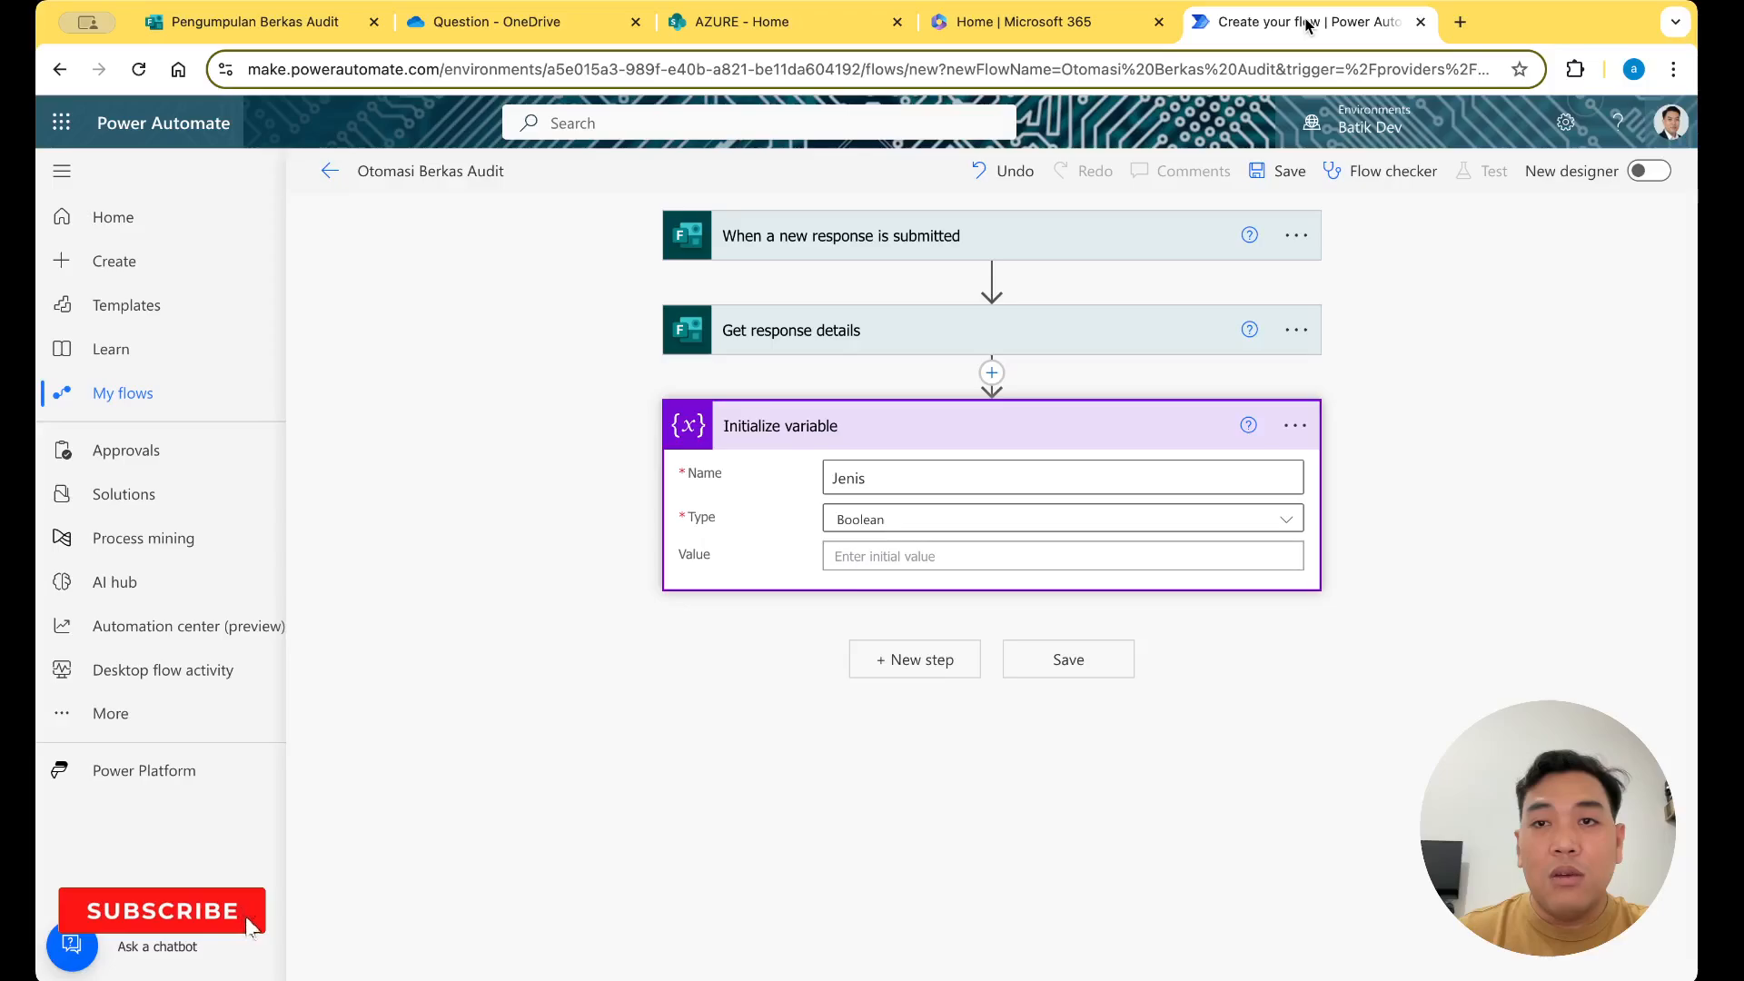
{"action": "double_click", "coordinate": [871, 472]}
{"action": "type", "text": "Kate"}
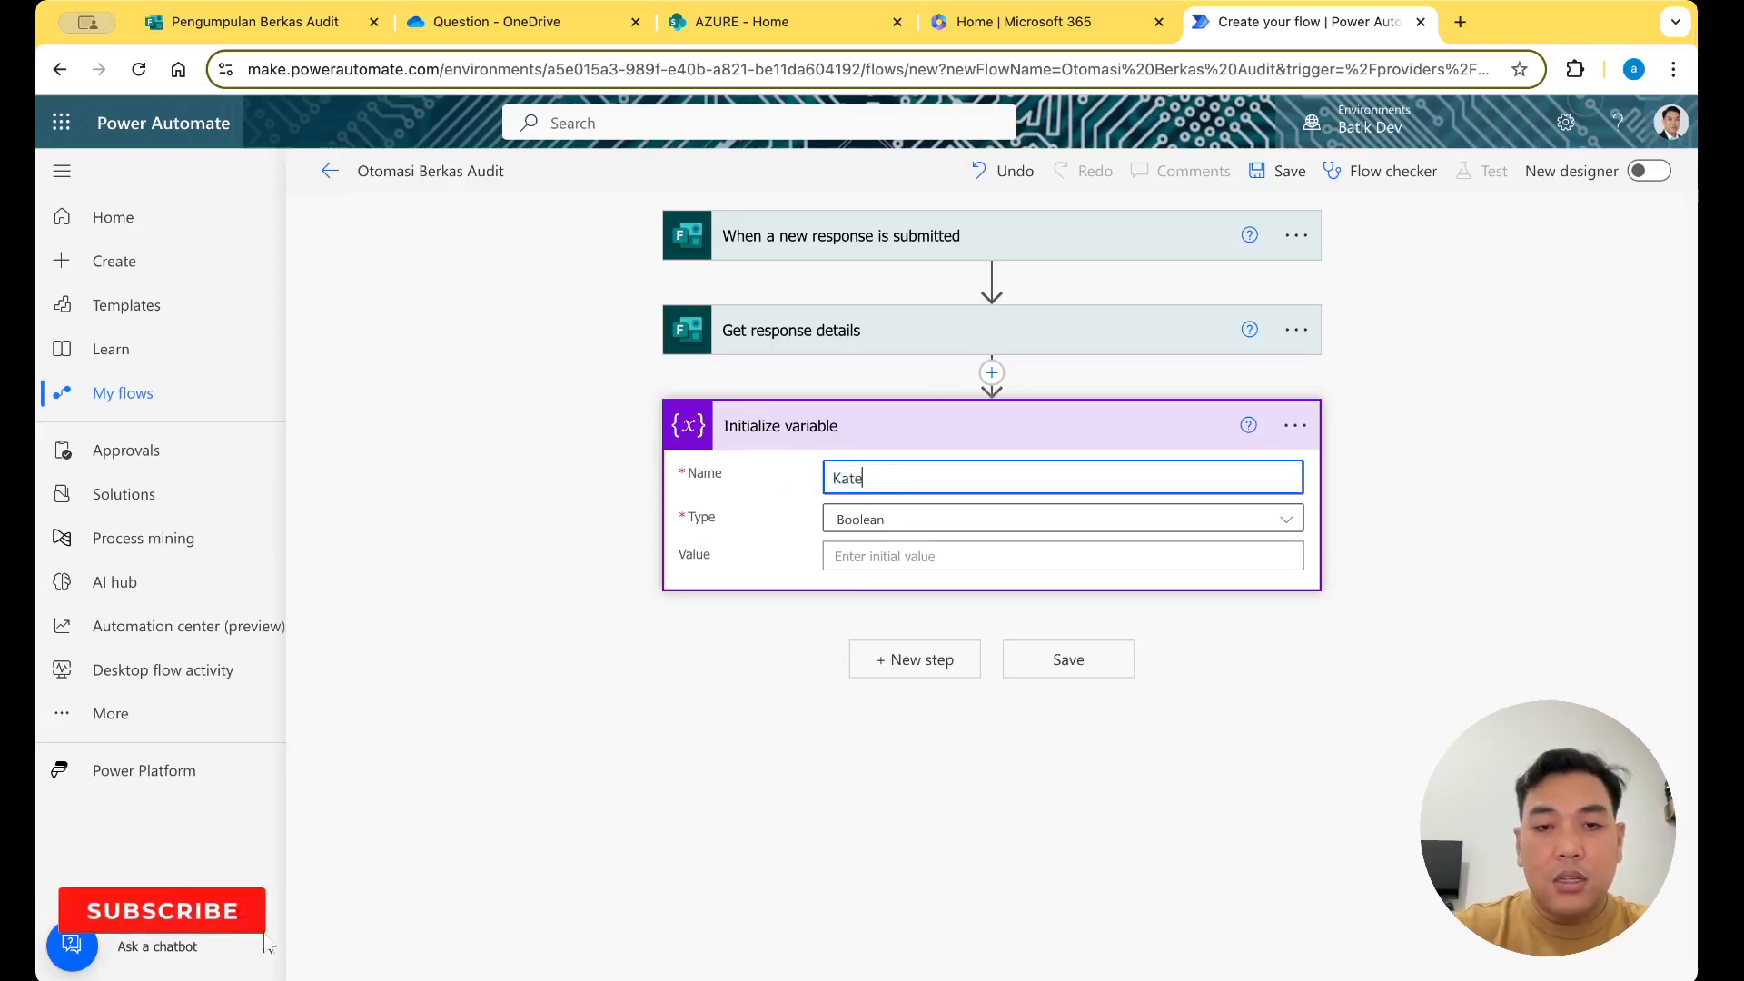
{"action": "type", "text": "gori Laporan"}
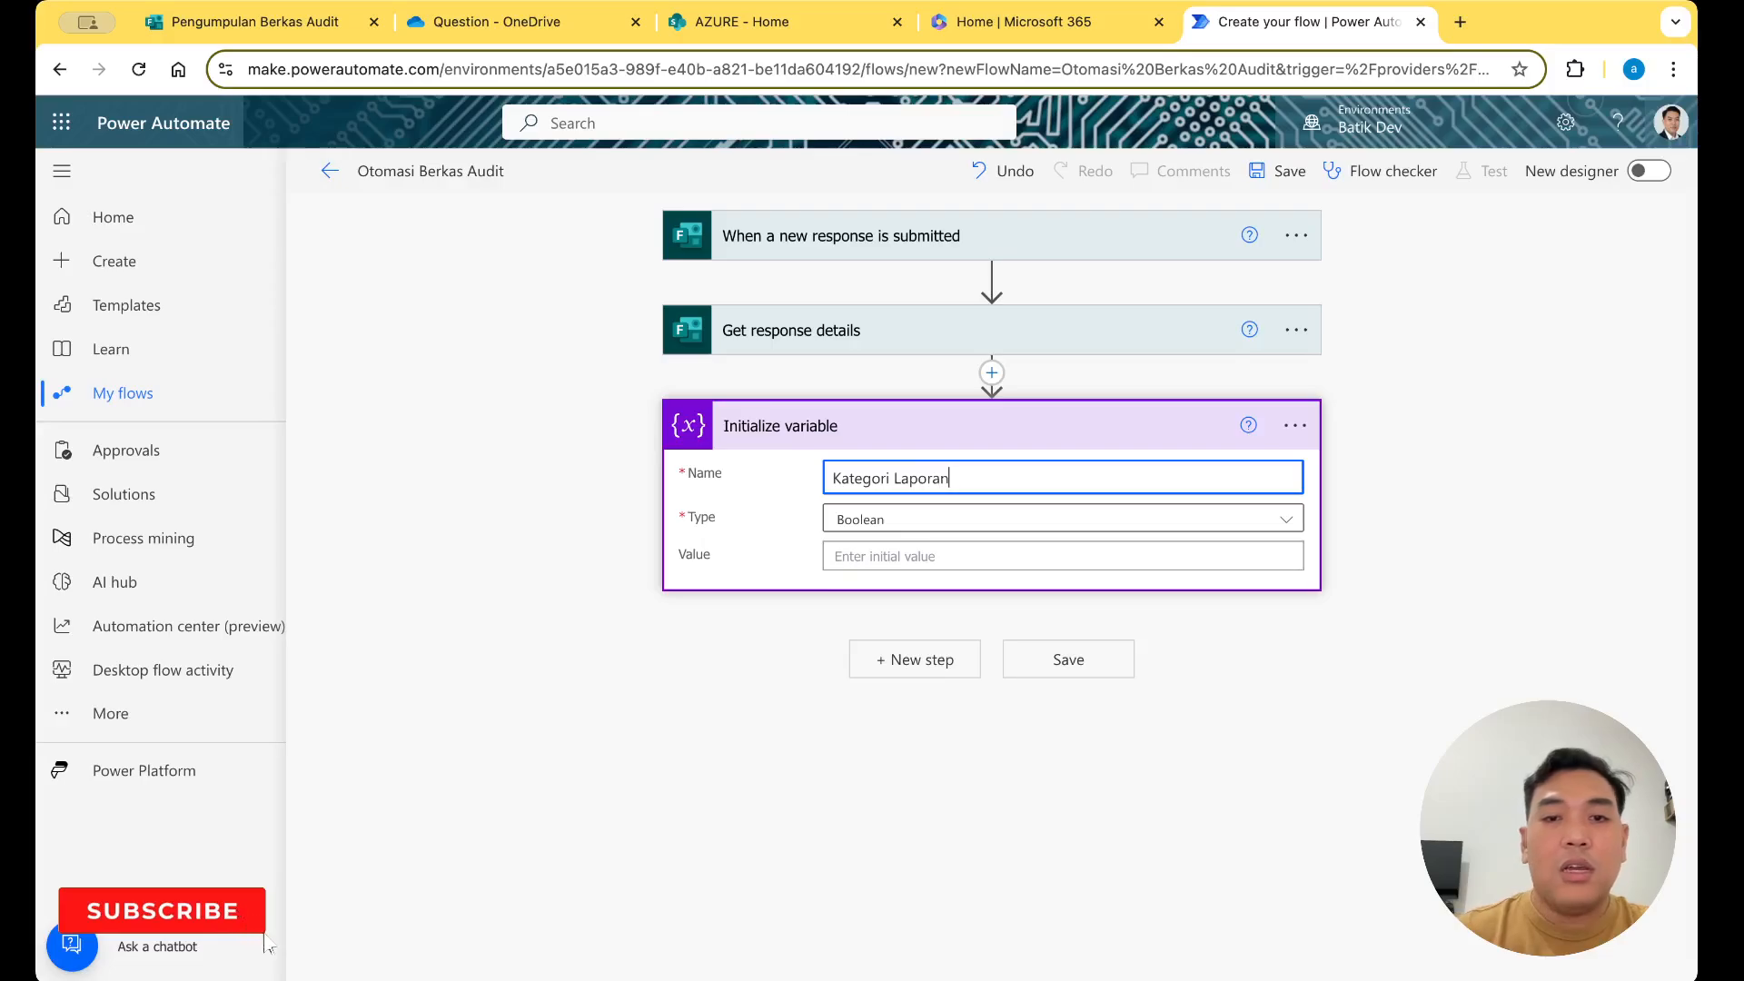
Set the variable's type to String and its value to the form's Kategori Laporan answer
{"action": "left_click", "coordinate": [965, 525]}
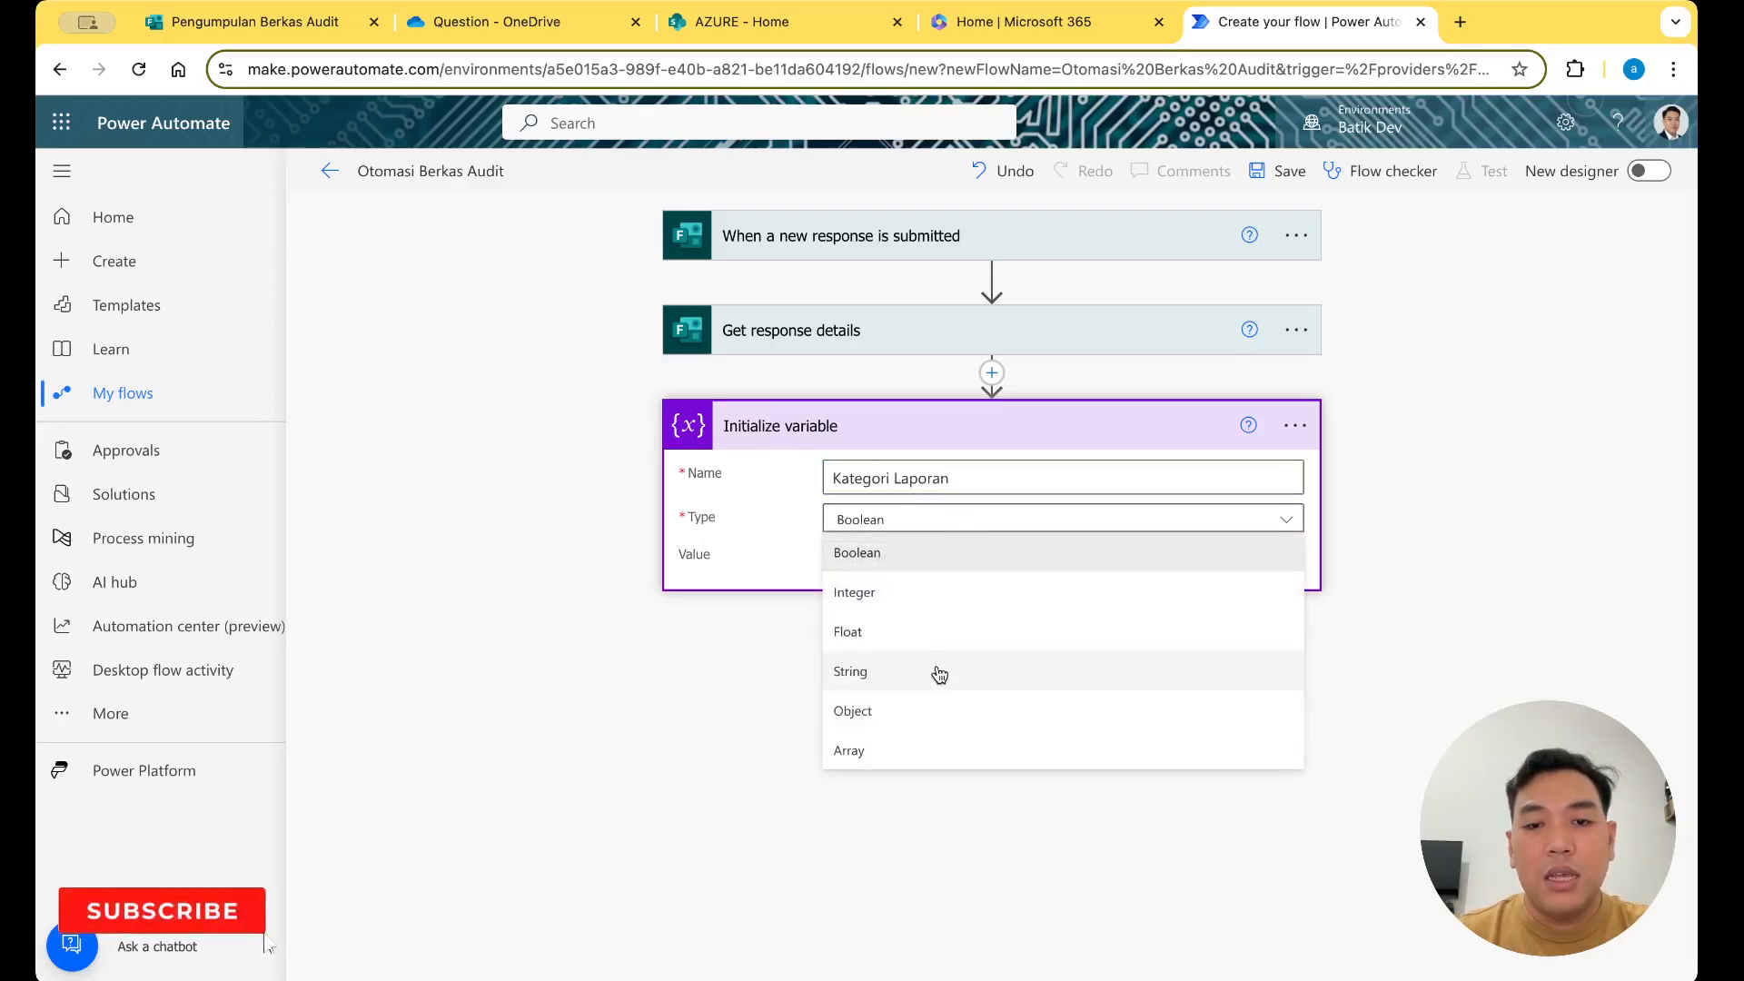
{"action": "left_click", "coordinate": [939, 675]}
{"action": "left_click", "coordinate": [932, 550]}
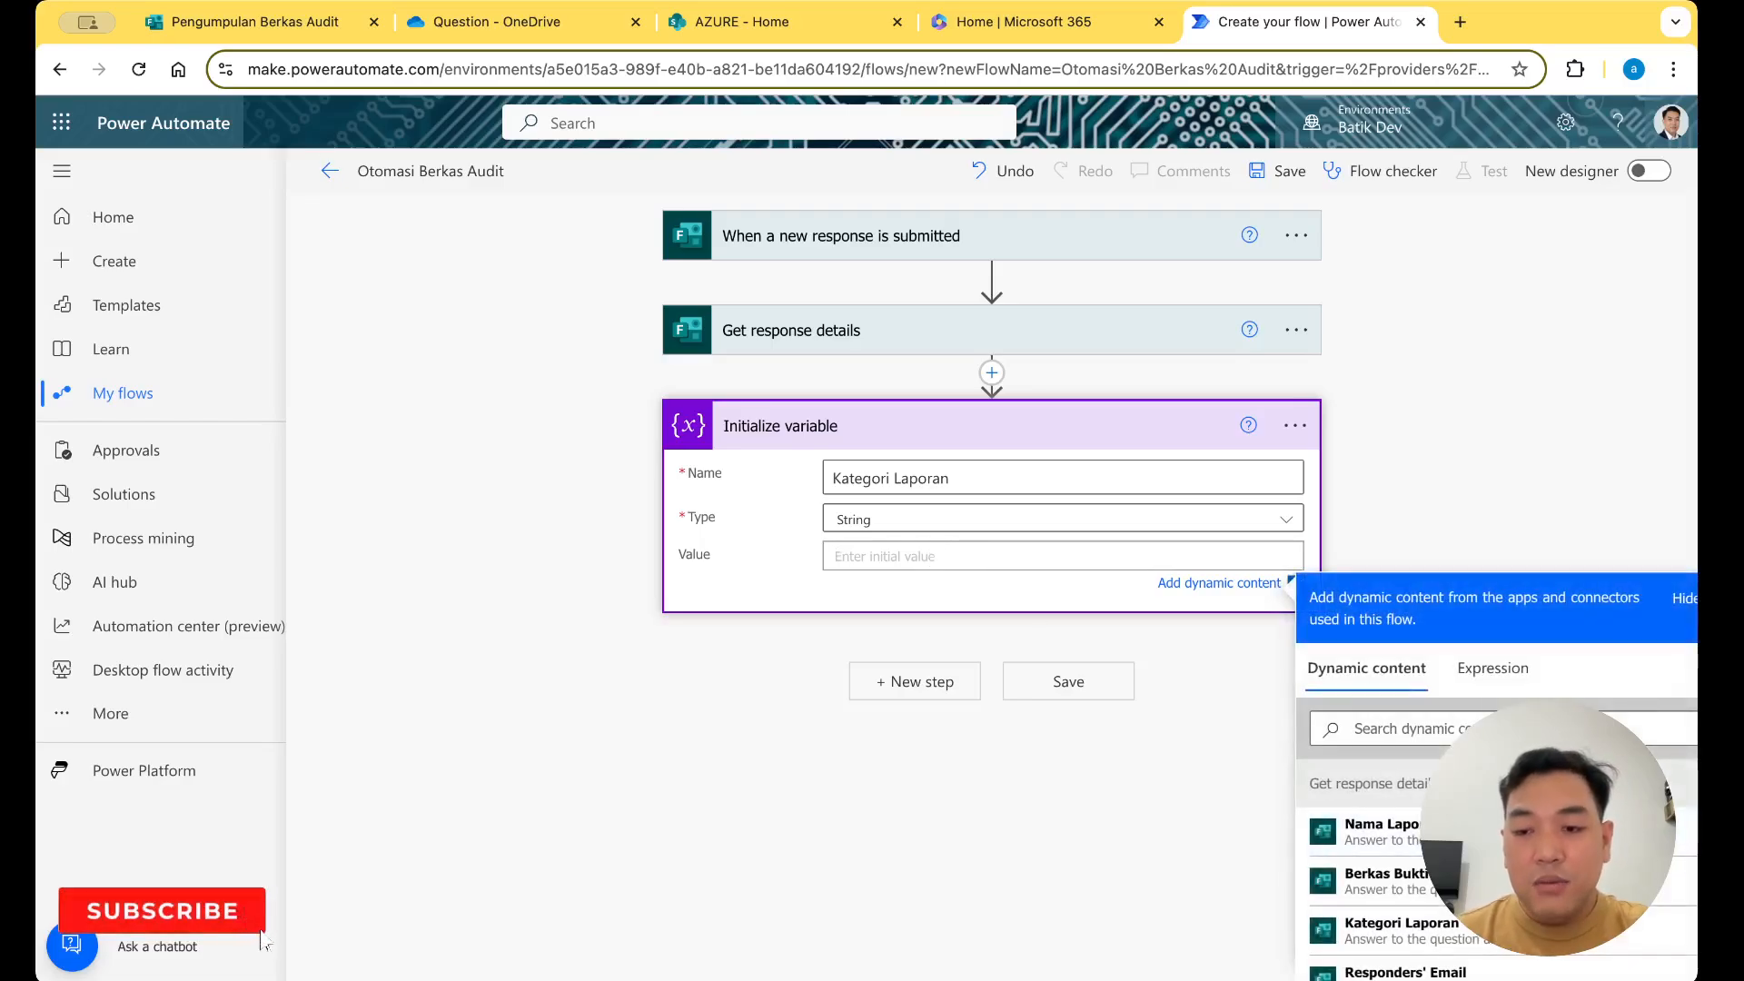
{"action": "scroll", "coordinate": [1518, 508], "scroll_direction": "down", "scroll_amount": 1}
{"action": "left_click", "coordinate": [1390, 883]}
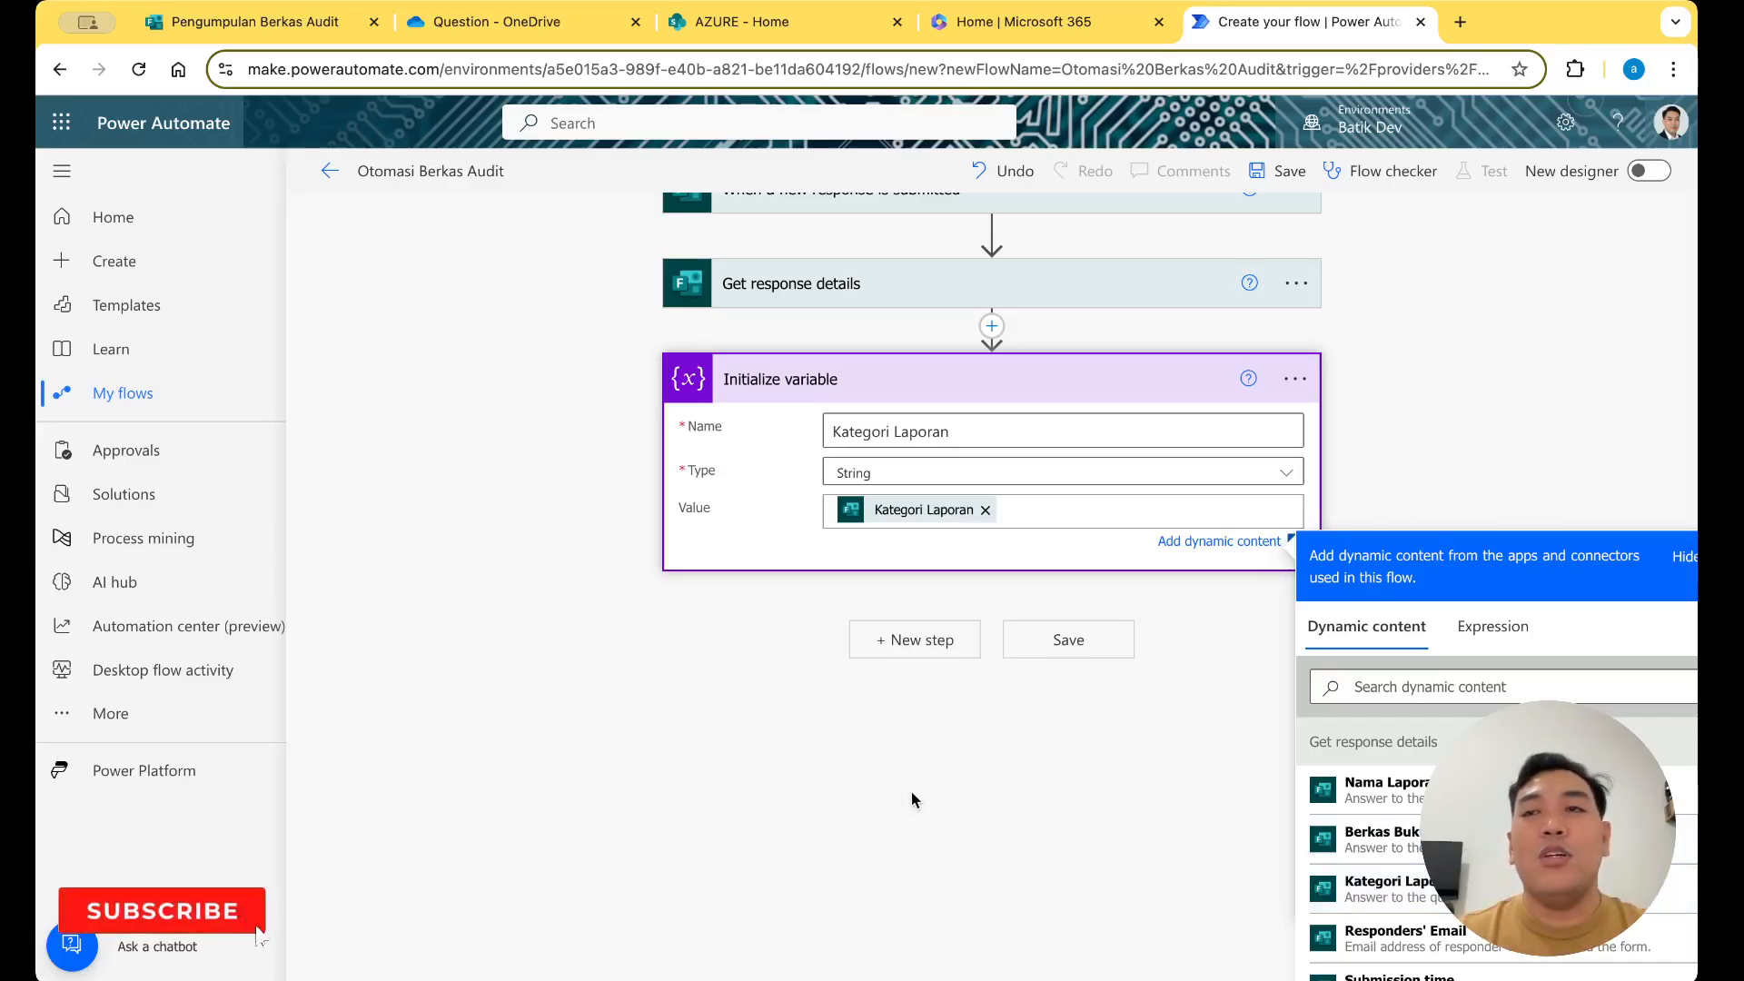
Add a OneDrive for Business List files in folder action with the folder set to /Apps/Microsoft Forms/Pengumpulan Berkas Audit/Question
{"action": "left_click", "coordinate": [918, 695]}
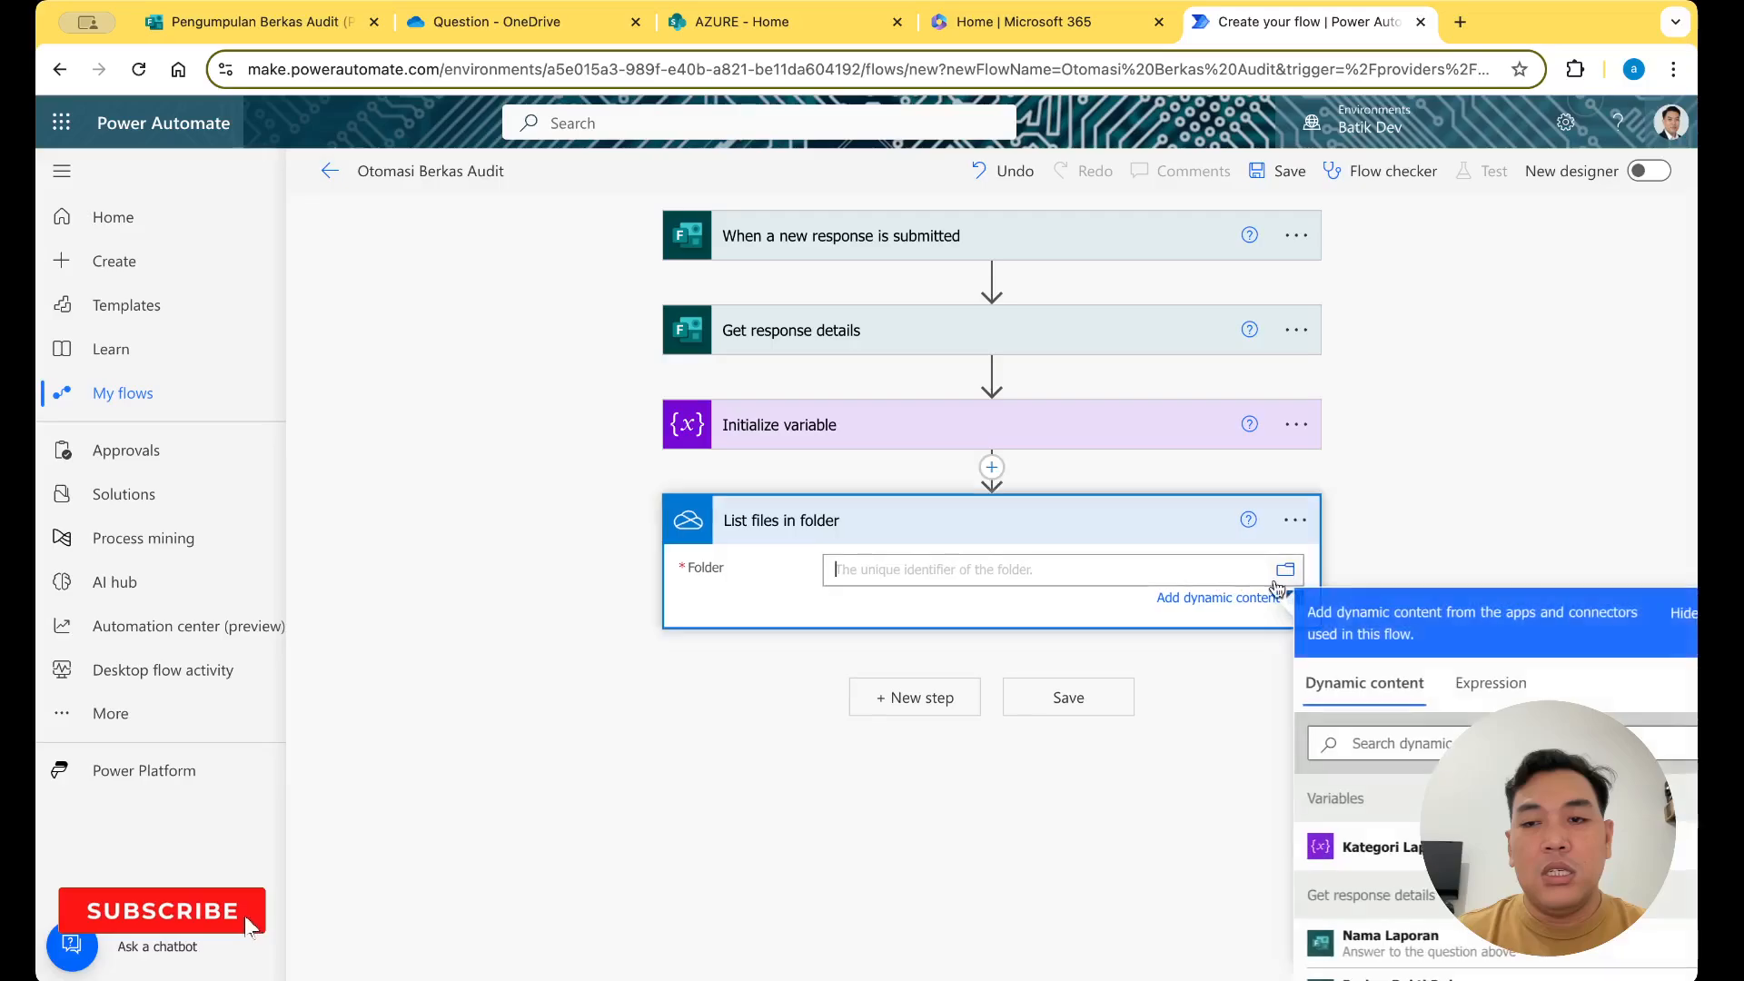
{"action": "left_click", "coordinate": [1285, 569]}
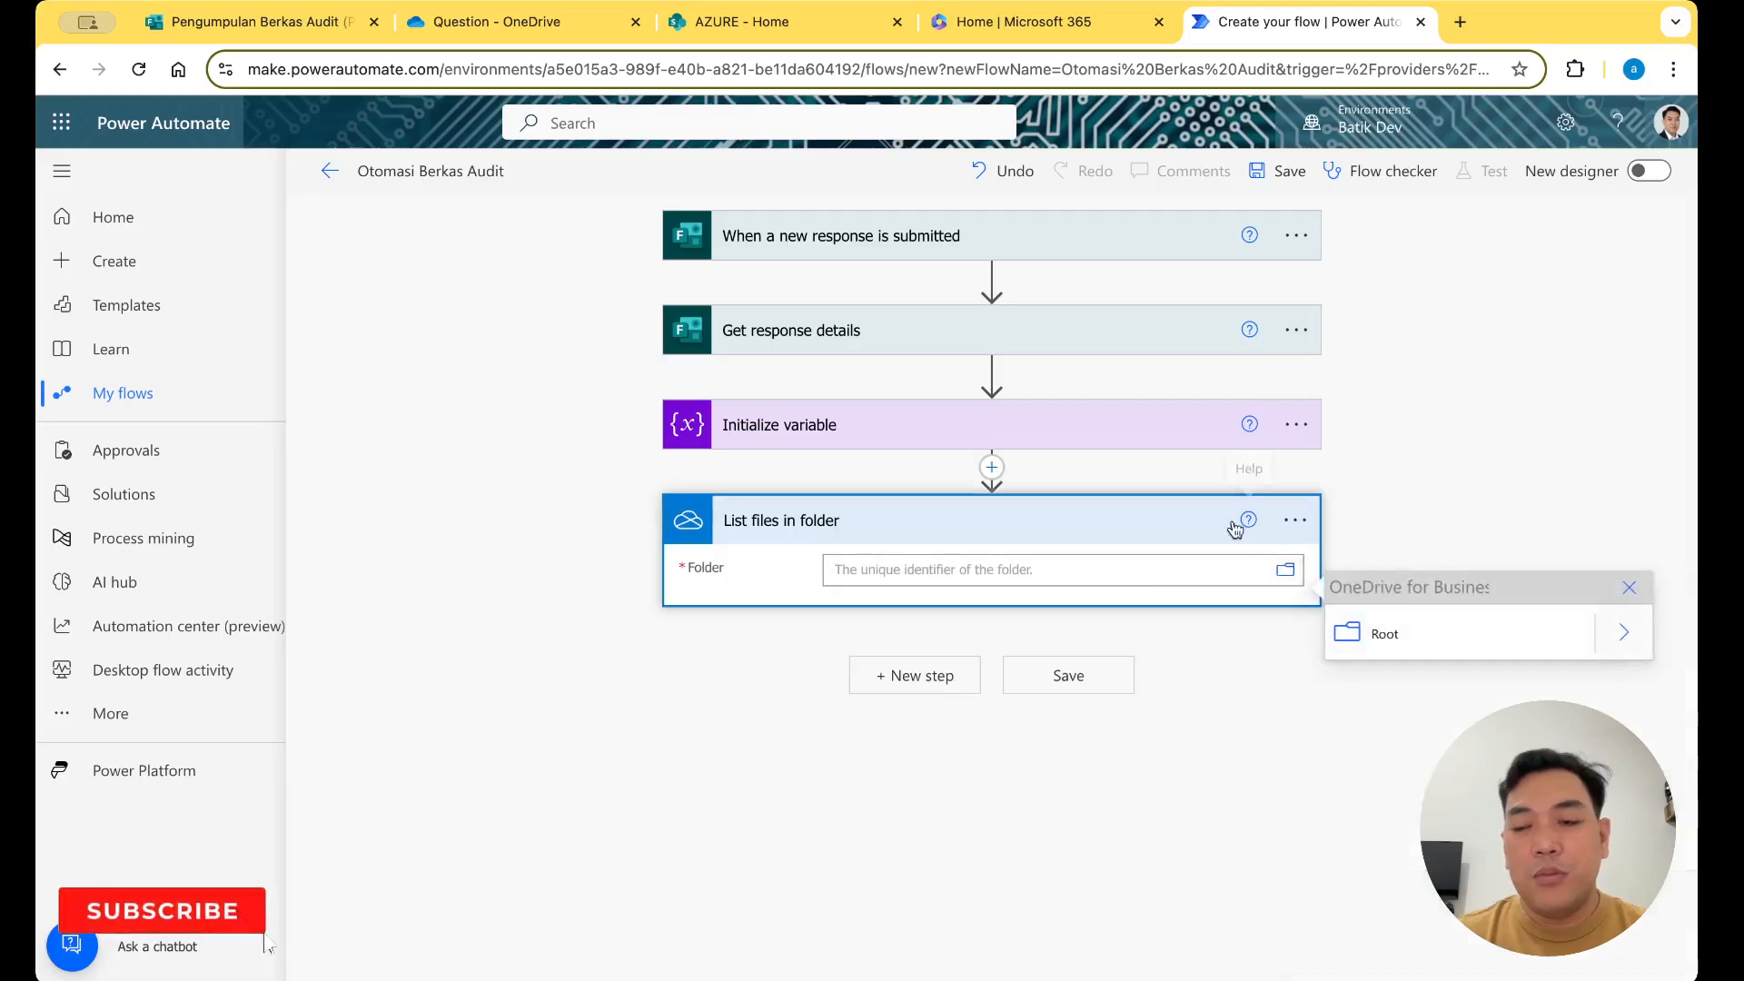
{"action": "left_click", "coordinate": [1619, 641]}
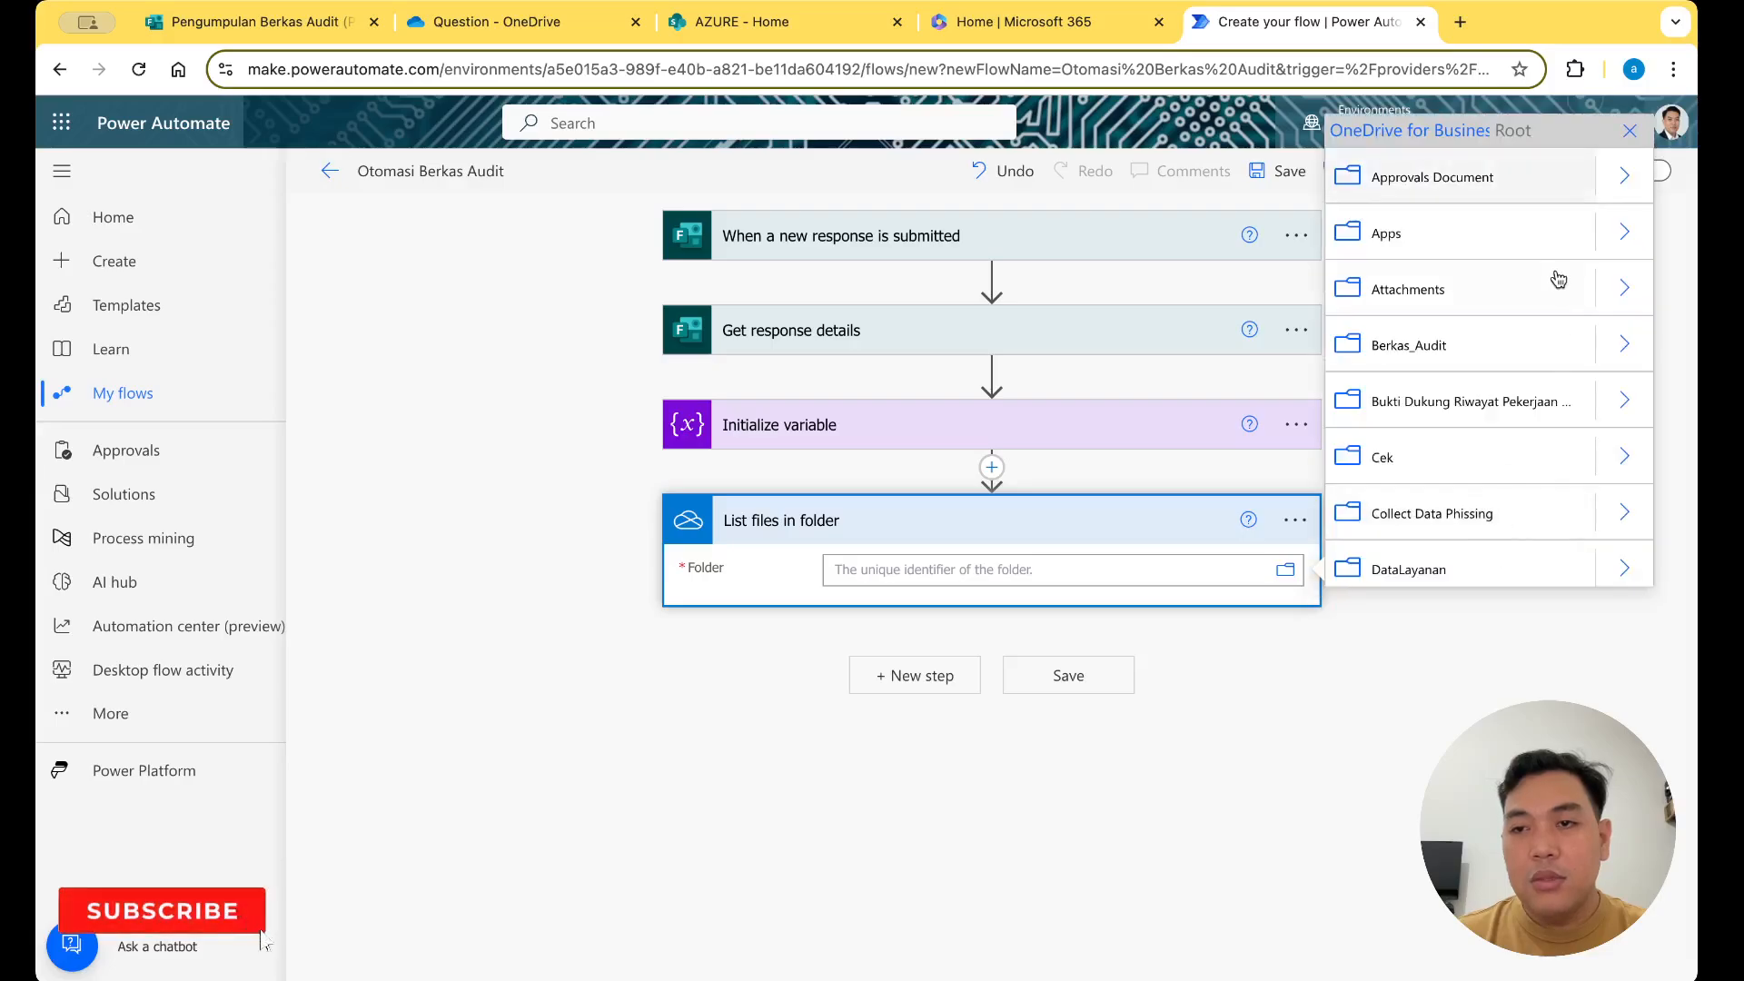
{"action": "left_click", "coordinate": [1635, 232]}
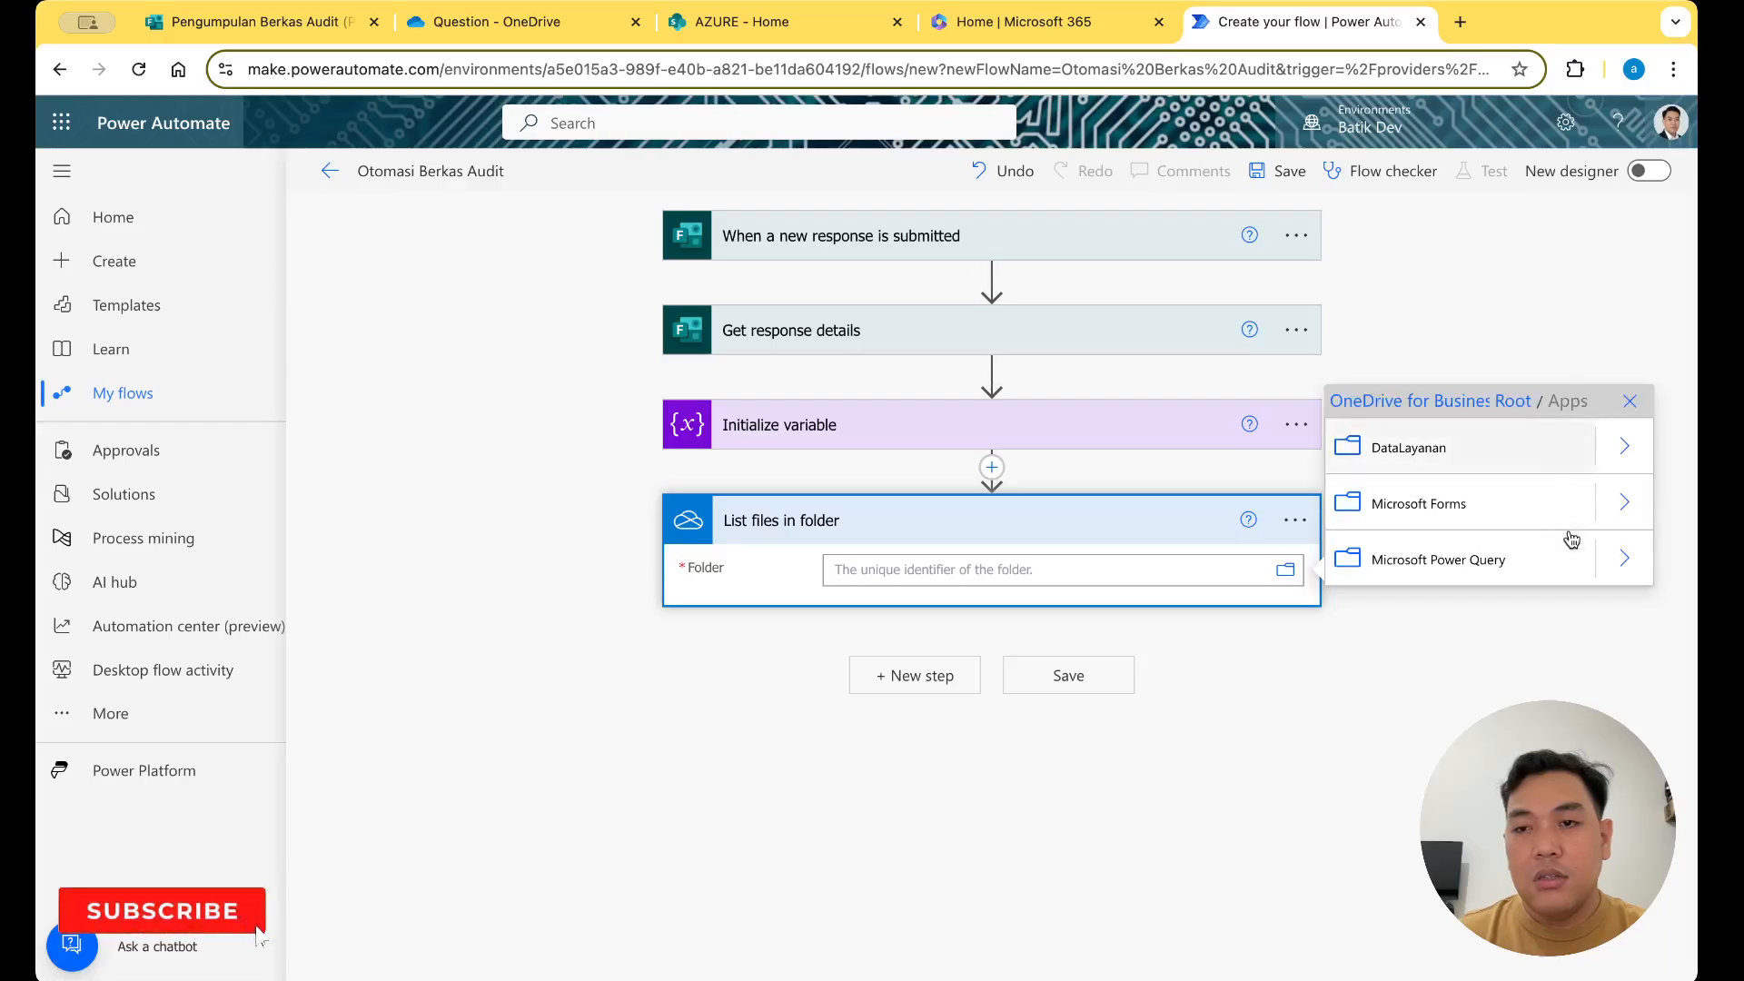
{"action": "left_click", "coordinate": [1610, 507]}
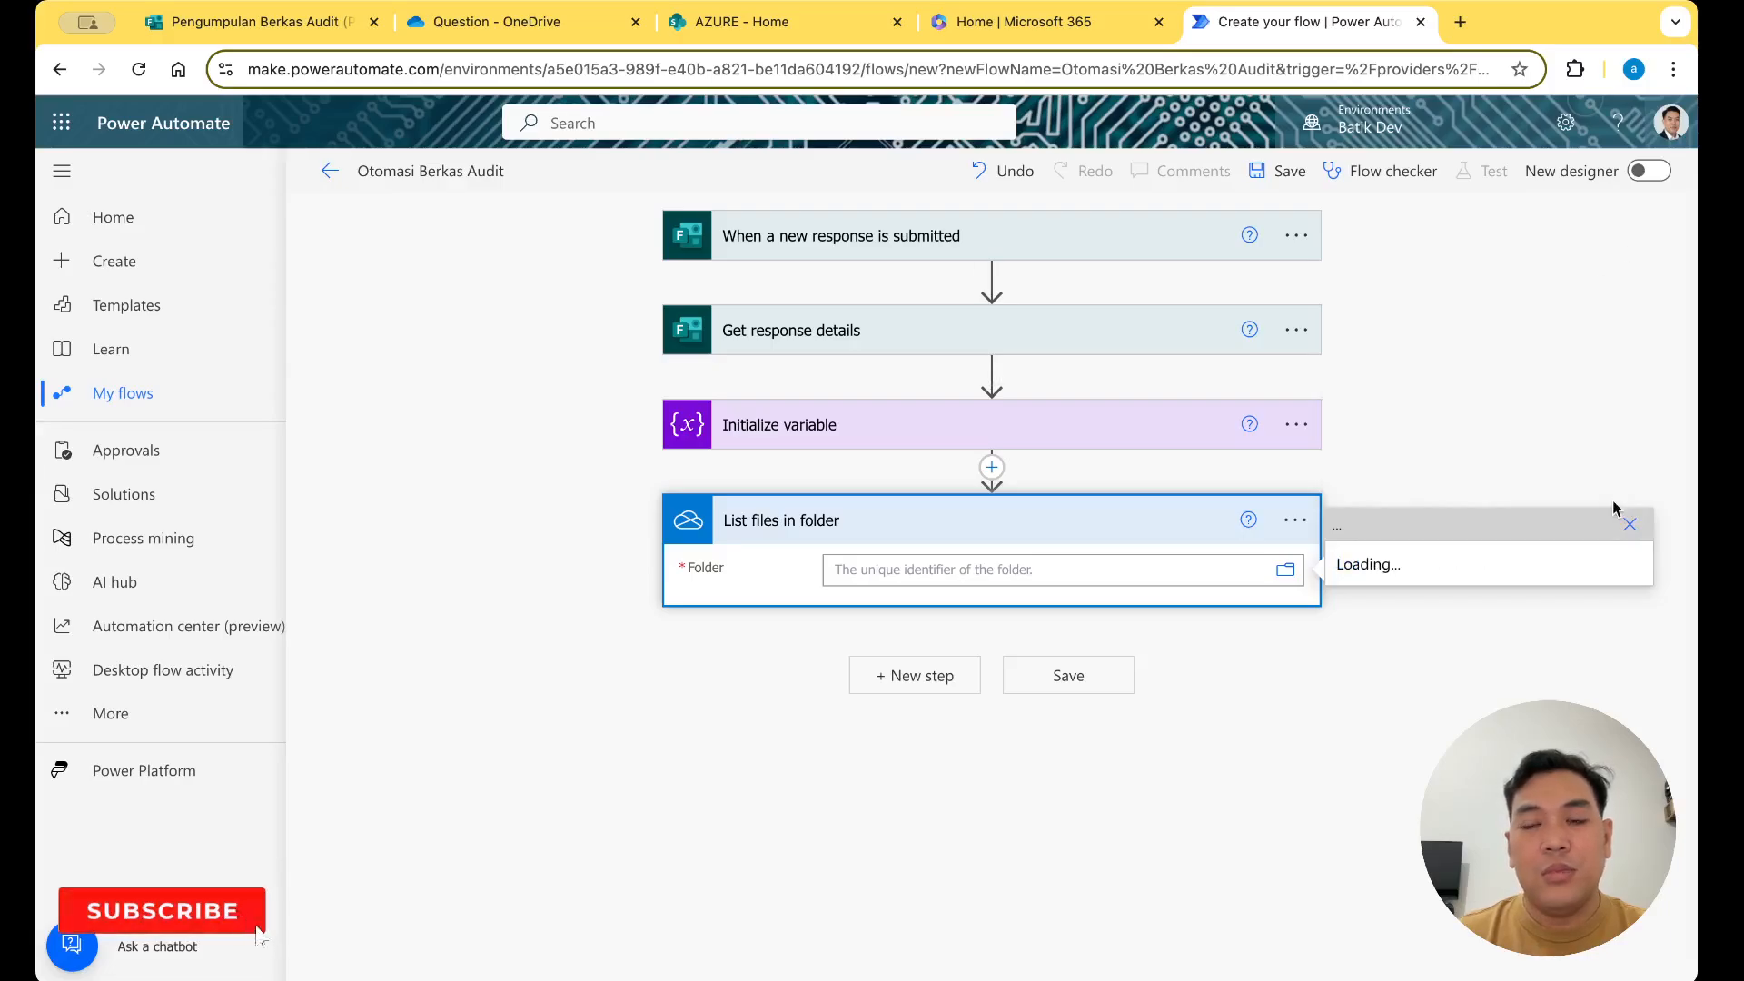
{"action": "scroll", "coordinate": [1481, 434], "scroll_direction": "down", "scroll_amount": 1}
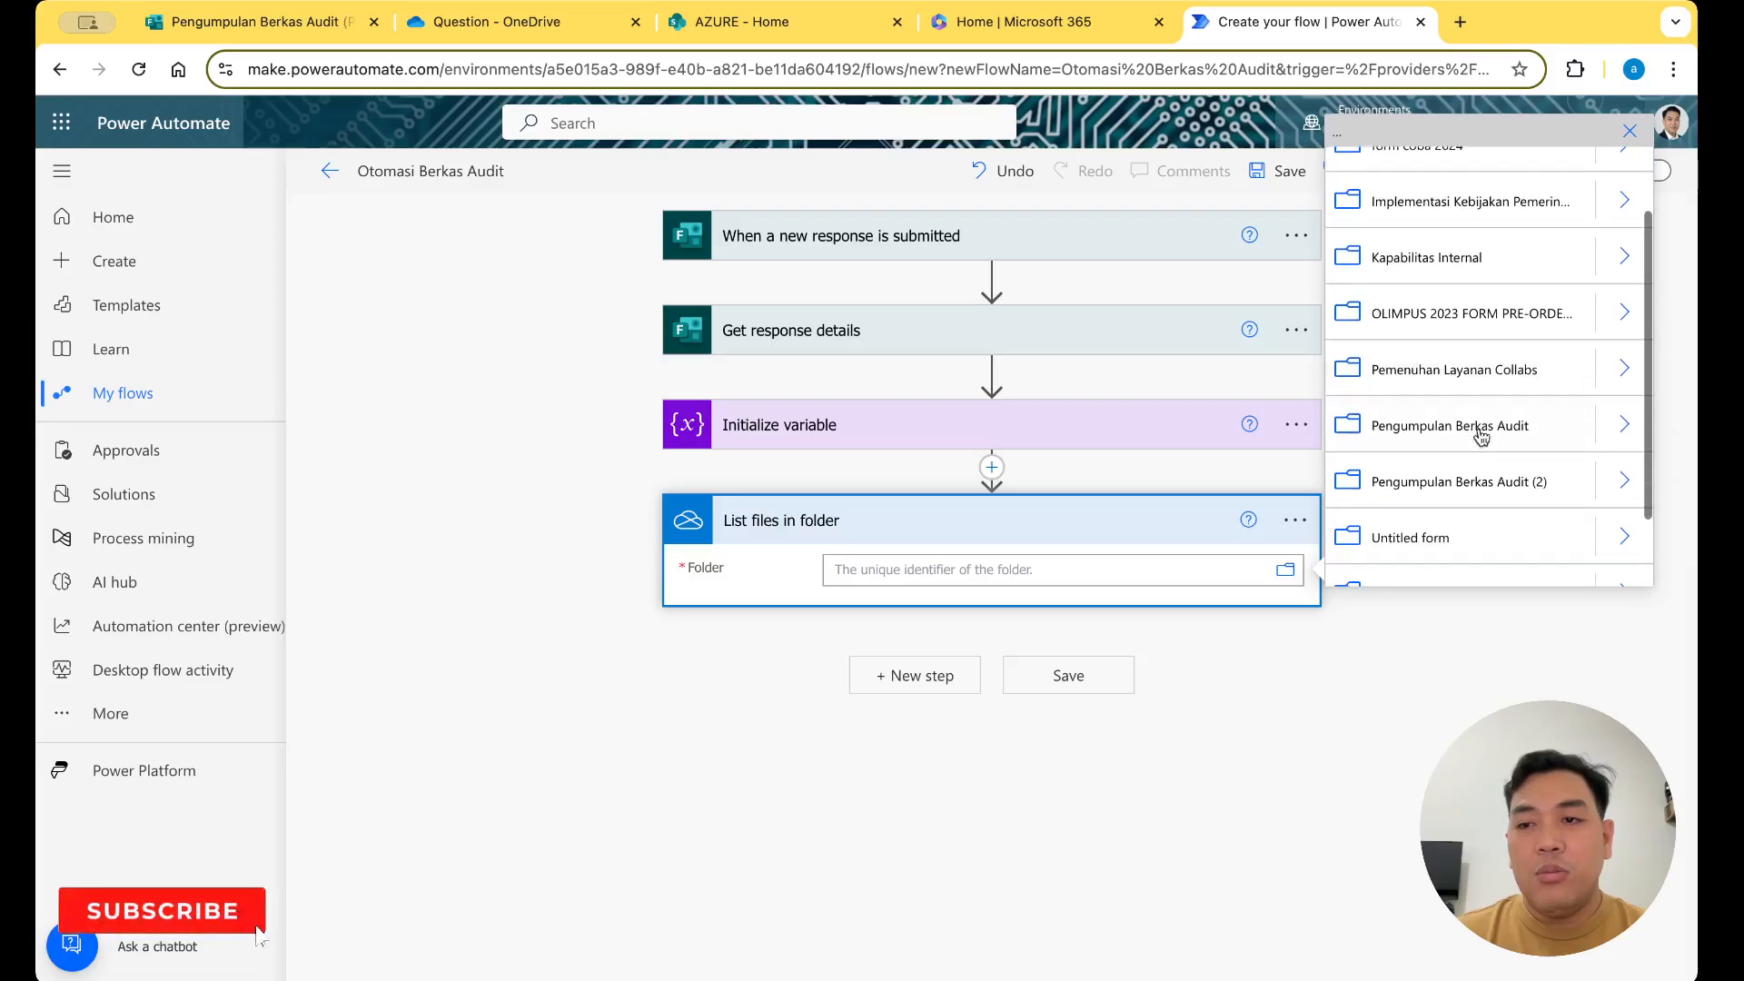
{"action": "left_click", "coordinate": [1623, 425]}
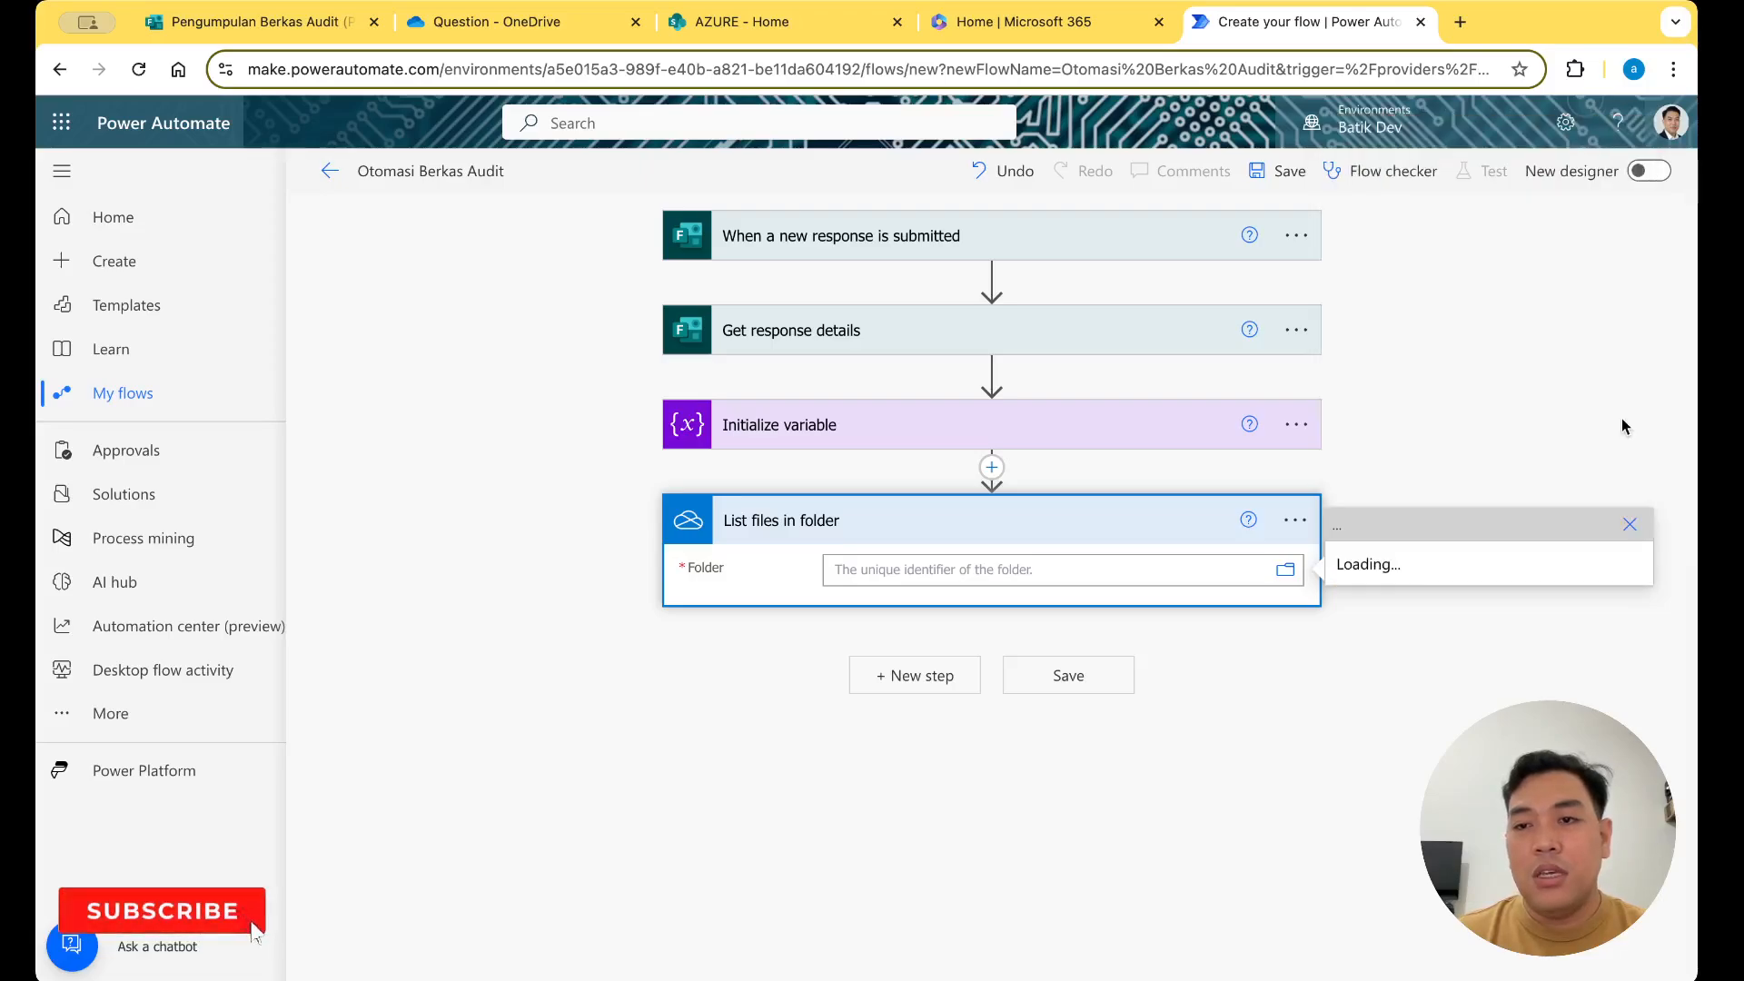
{"action": "left_click", "coordinate": [1473, 559]}
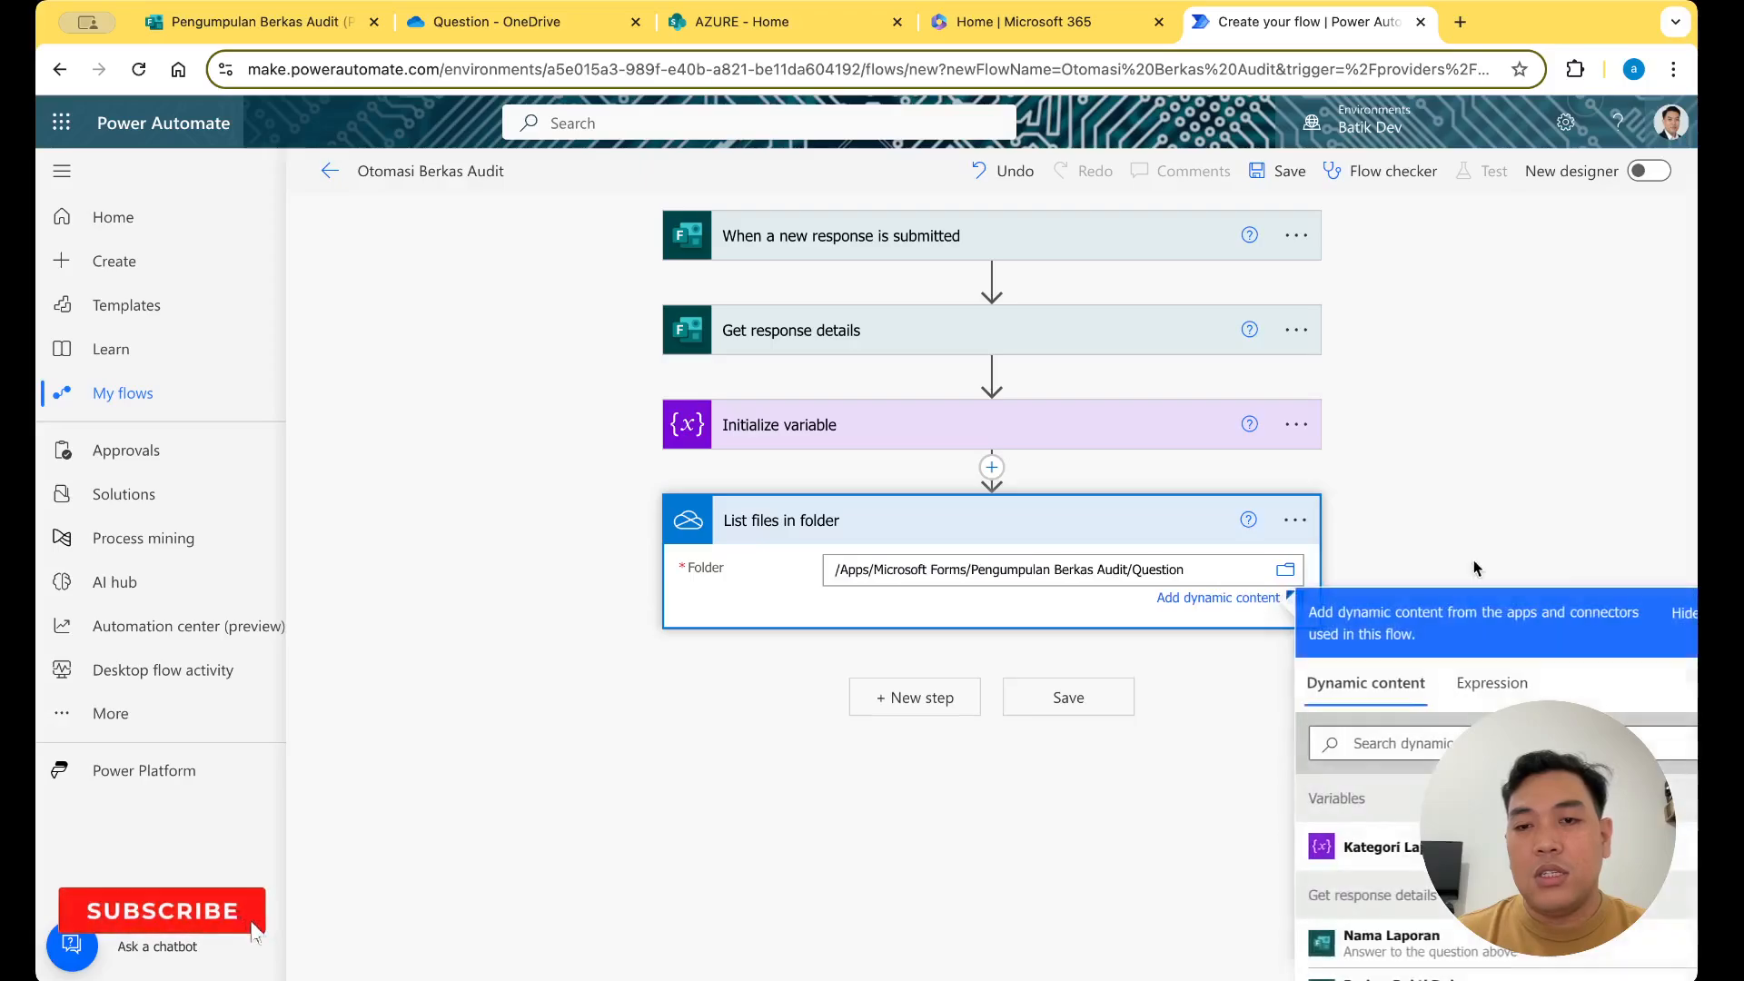
{"action": "left_click", "coordinate": [1482, 464]}
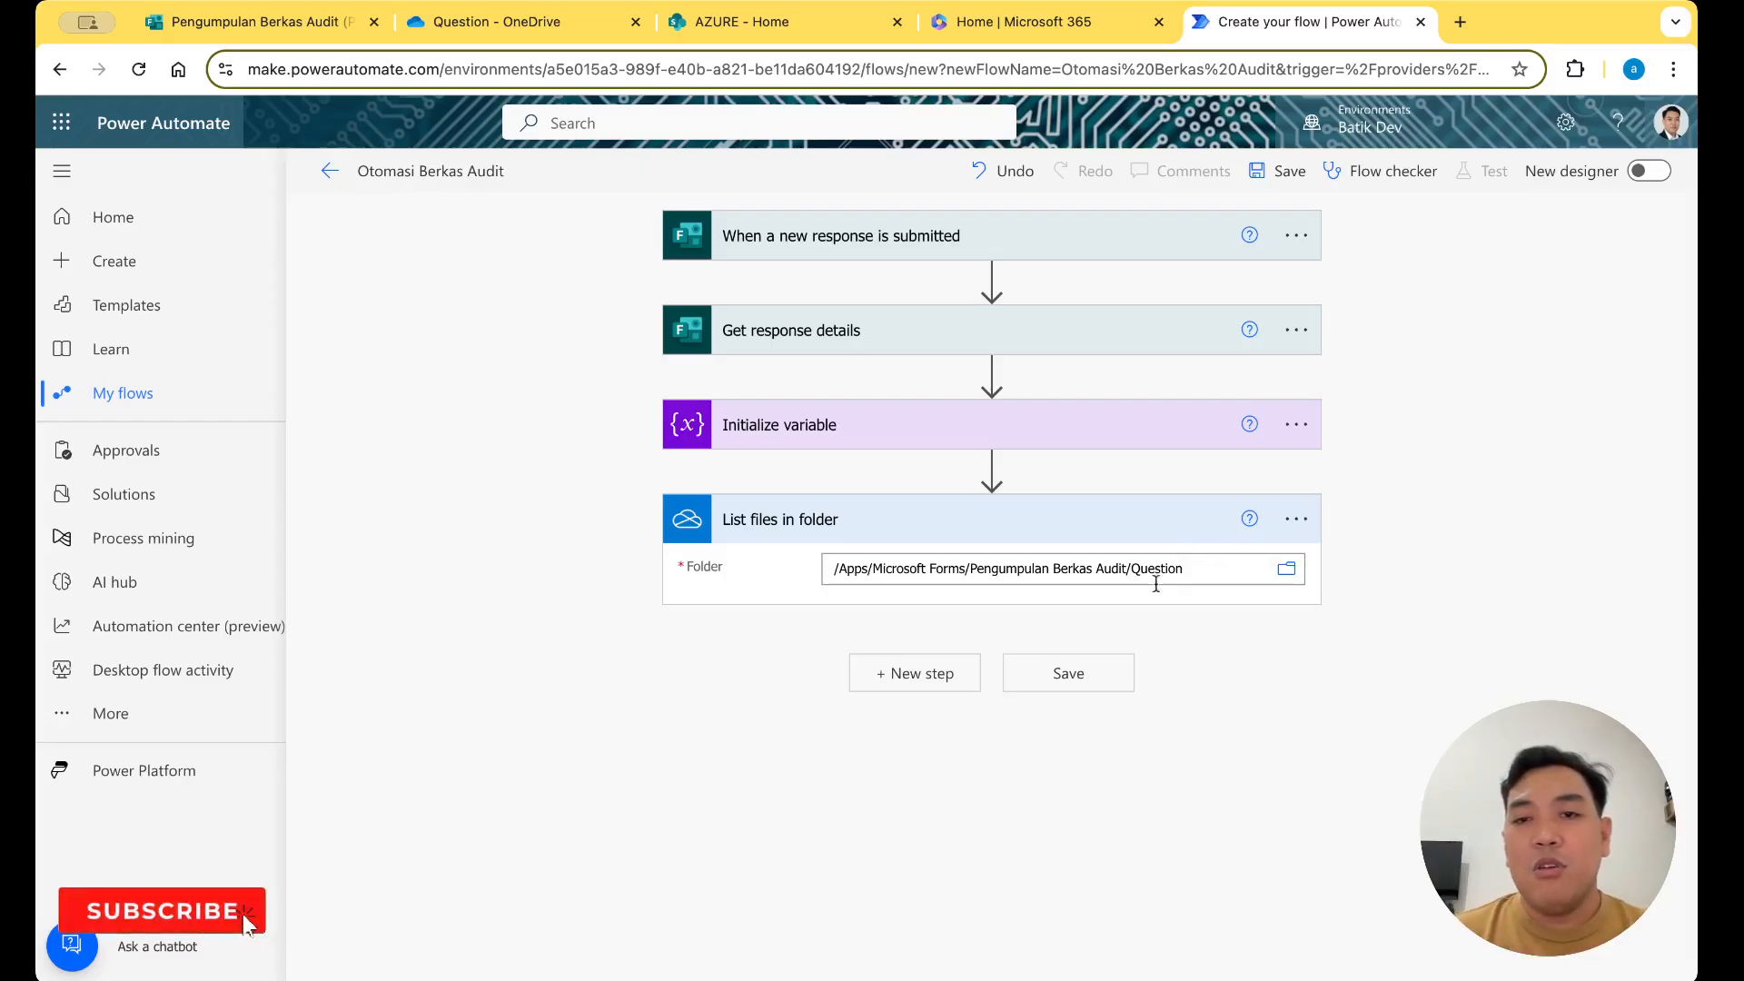
Add an Apply to each control after List files in folder
{"action": "left_click", "coordinate": [927, 664]}
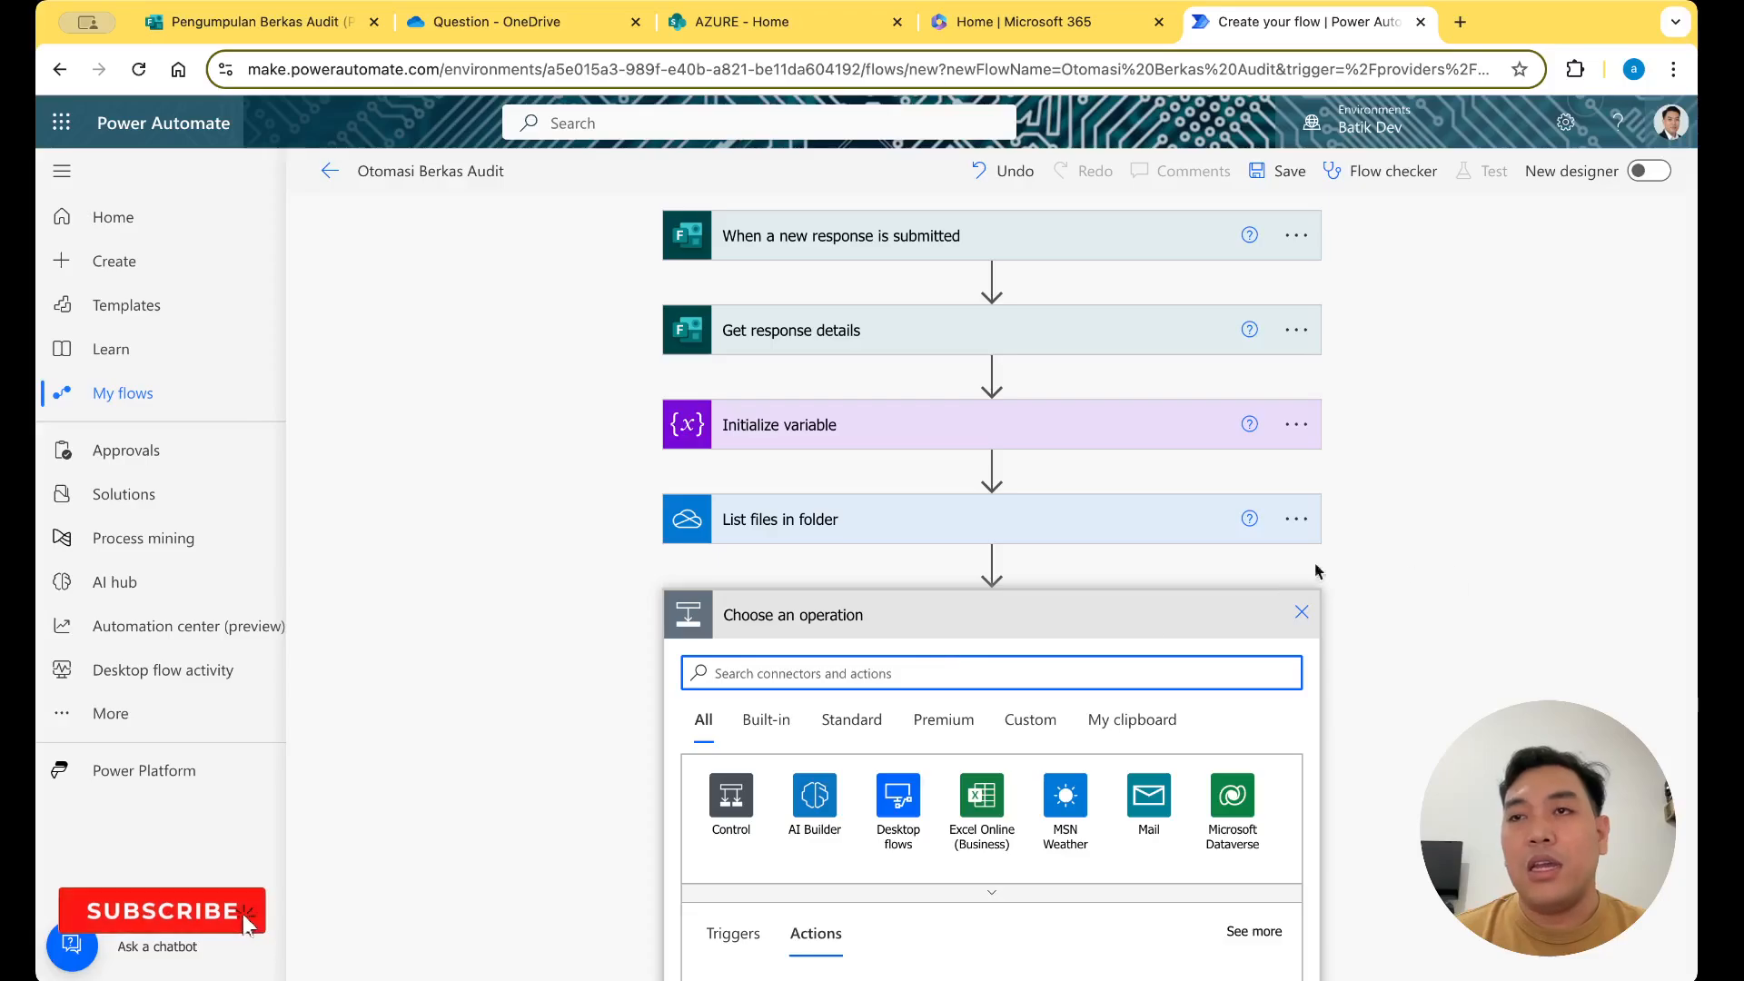
{"action": "scroll", "coordinate": [1397, 570], "scroll_direction": "down", "scroll_amount": 3}
{"action": "scroll", "coordinate": [1397, 560], "scroll_direction": "up", "scroll_amount": 2}
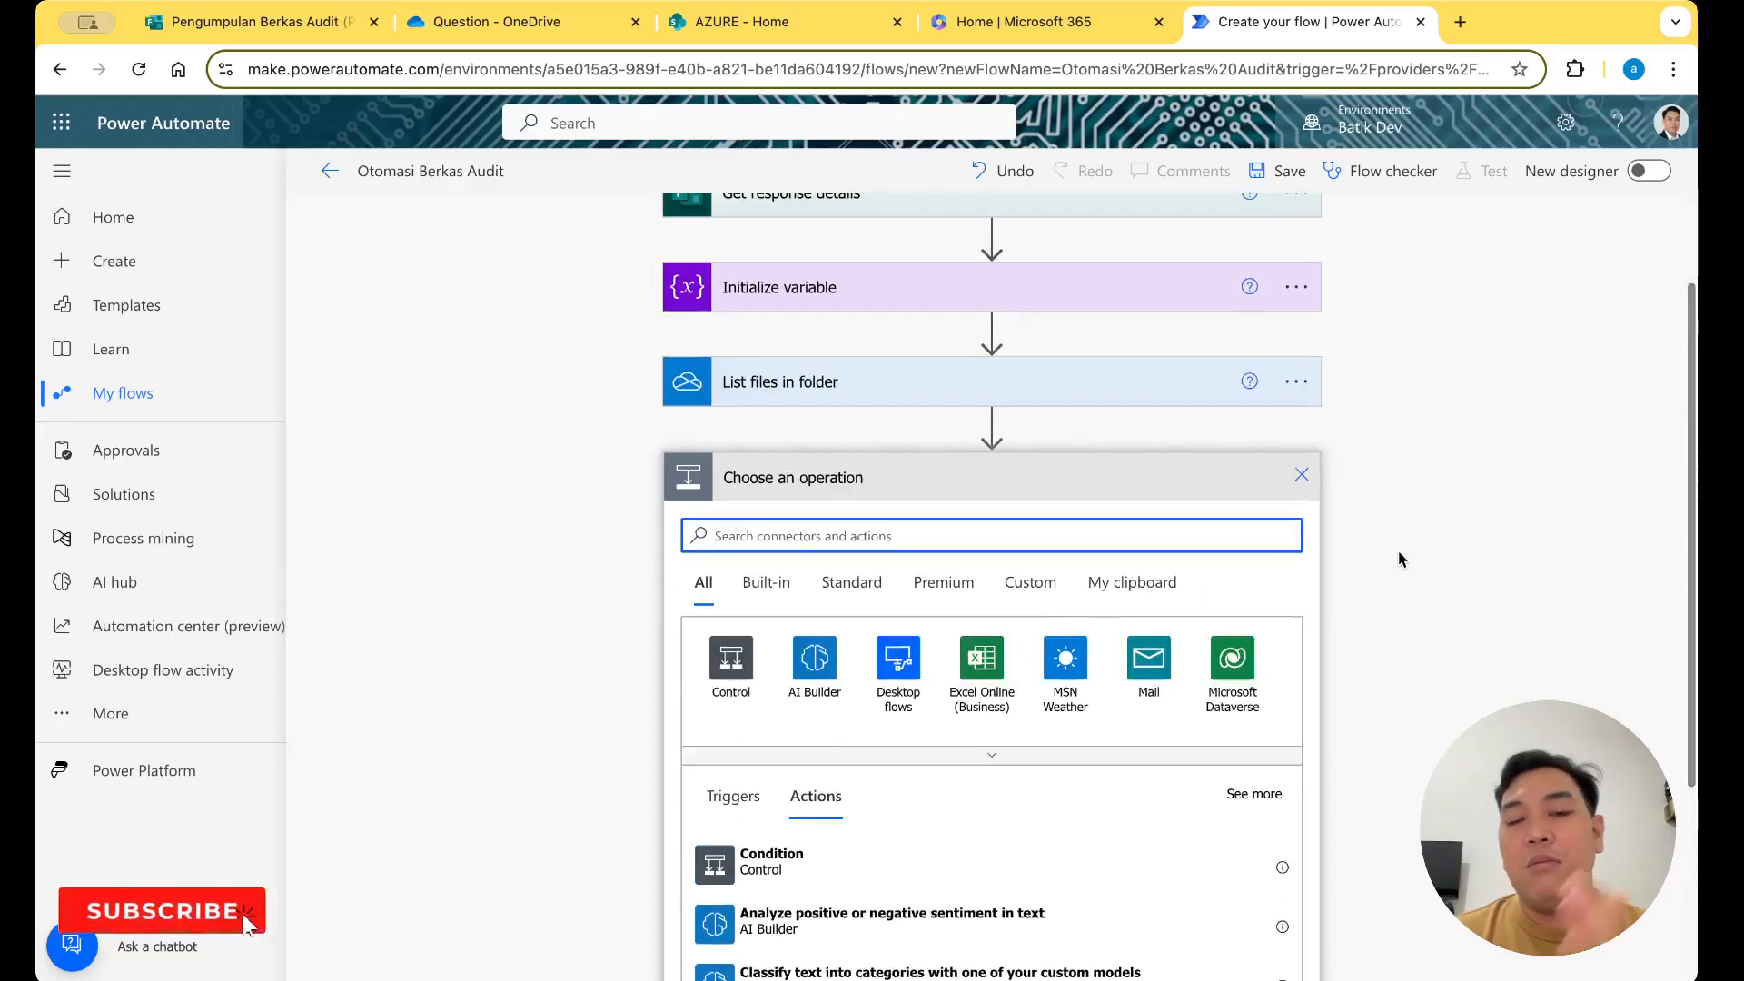
{"action": "scroll", "coordinate": [1399, 503], "scroll_direction": "down", "scroll_amount": 3}
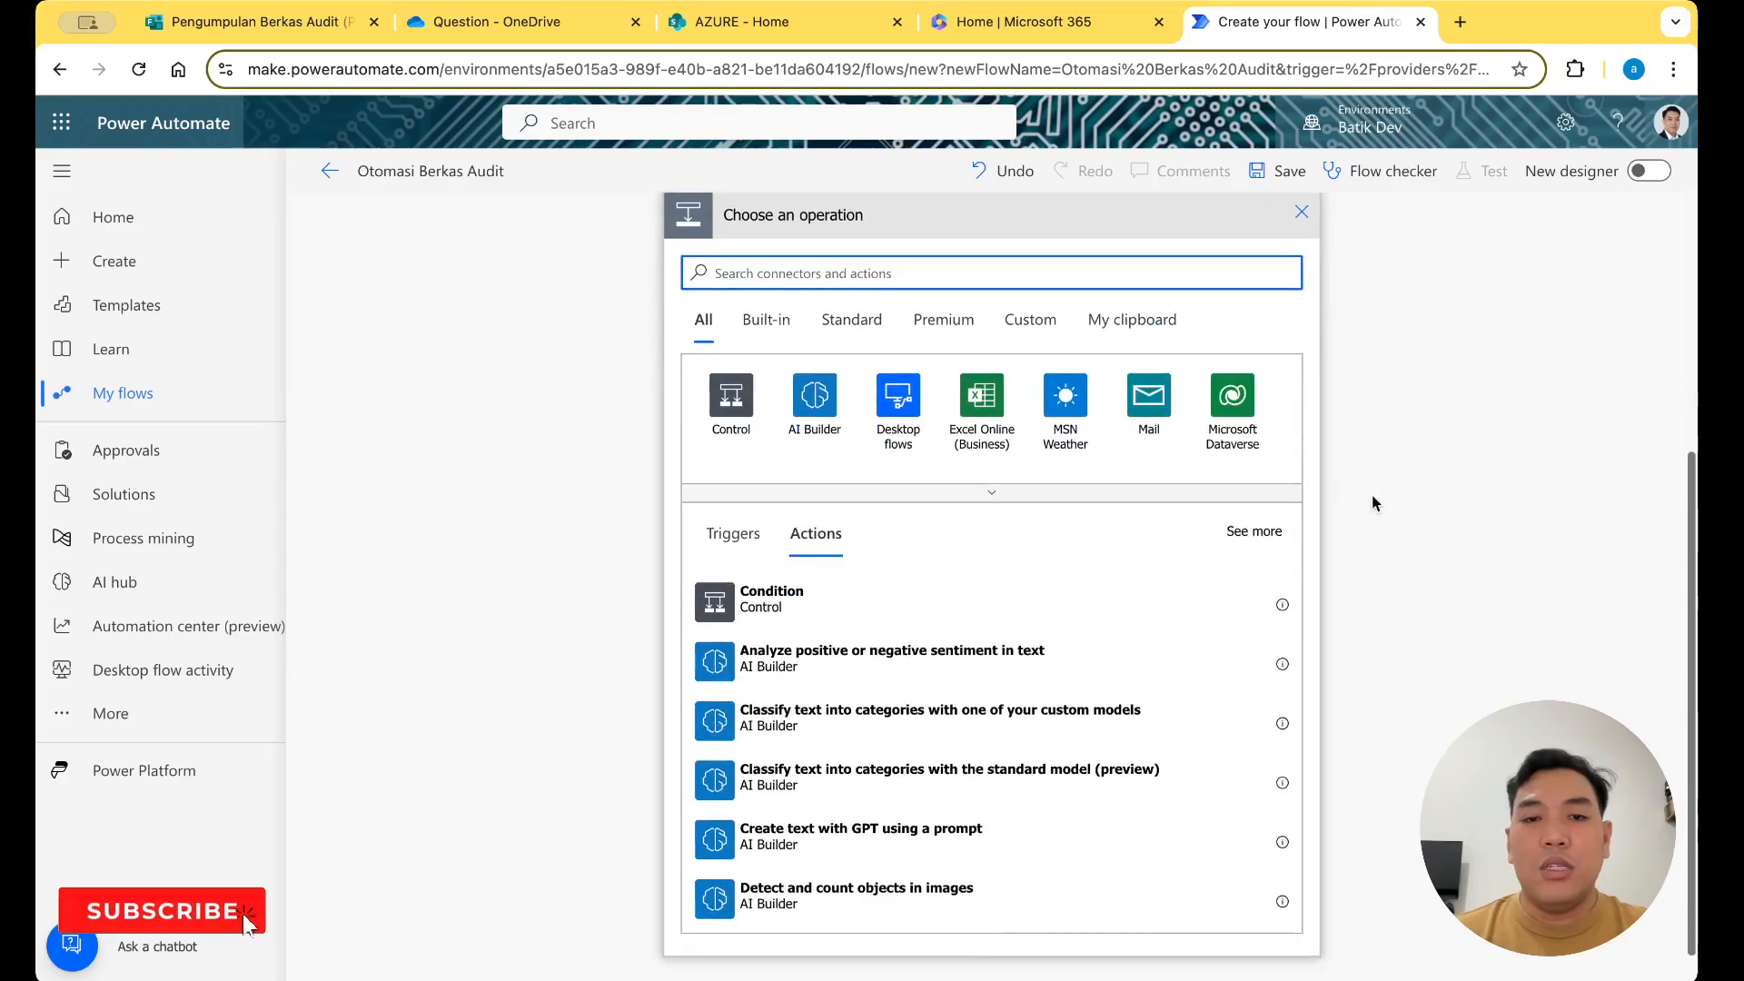
{"action": "type", "text": "apply"}
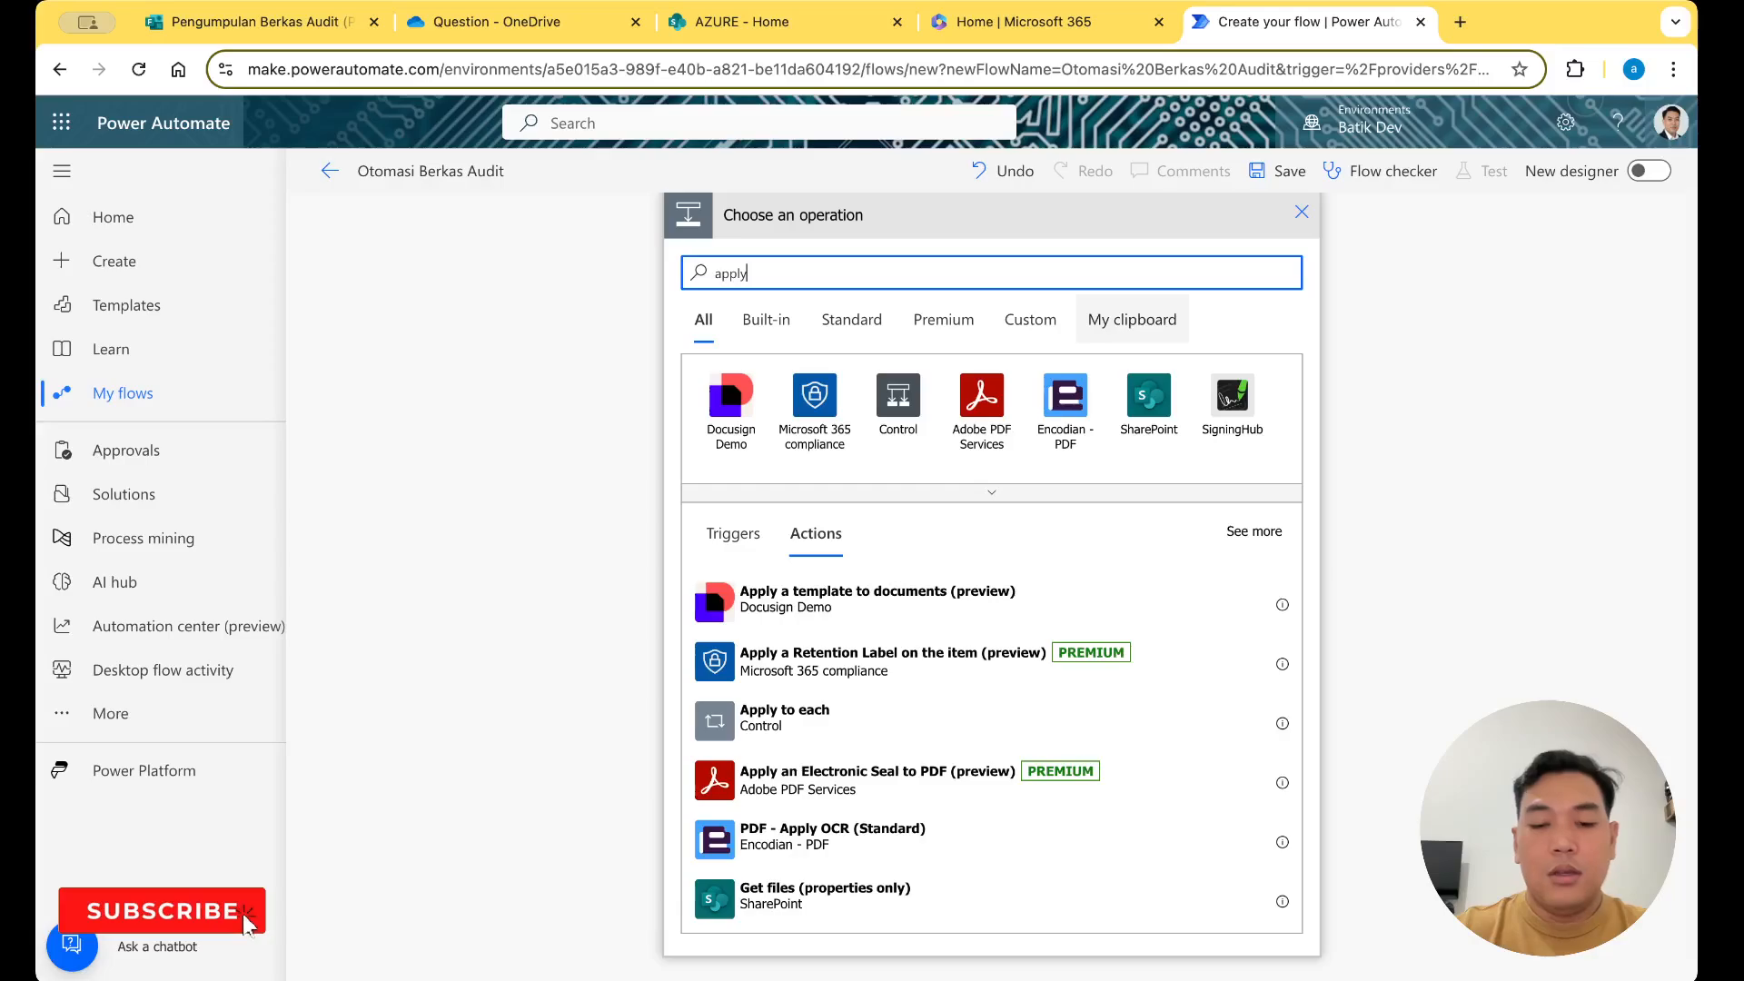
{"action": "type", "text": " to ea"}
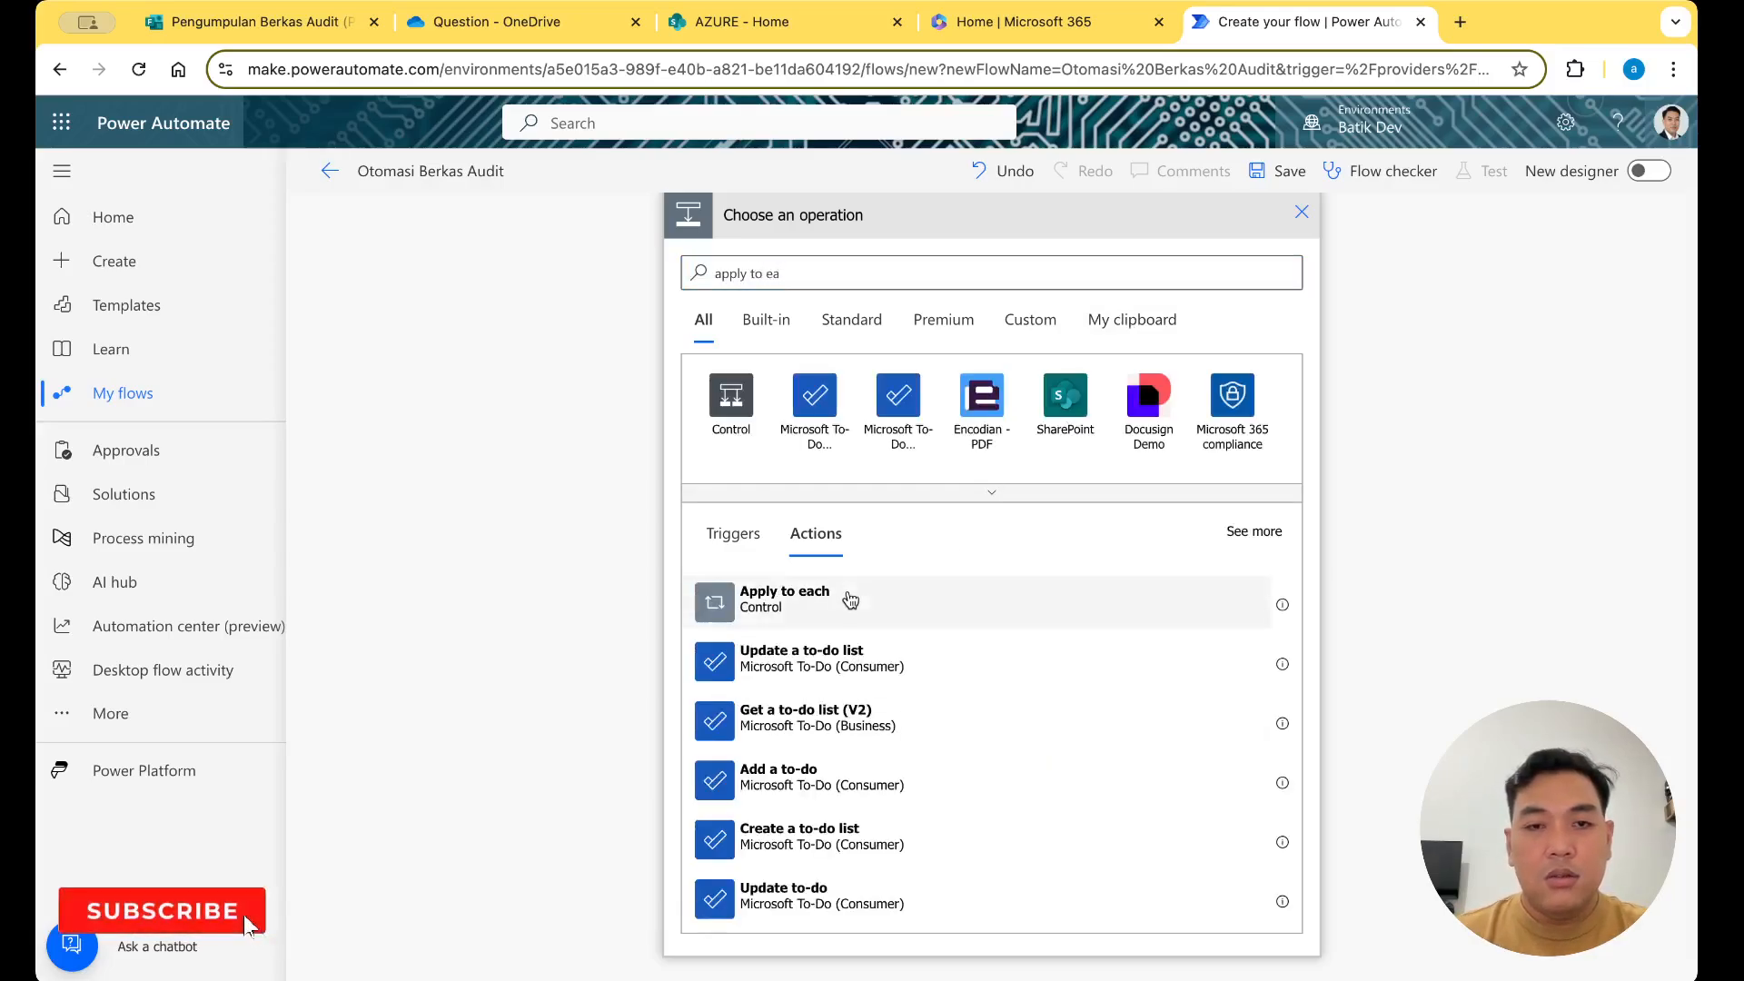
{"action": "left_click", "coordinate": [849, 602]}
Set the Apply to each input to the "value" dynamic content from List files in folder
{"action": "left_click", "coordinate": [904, 688]}
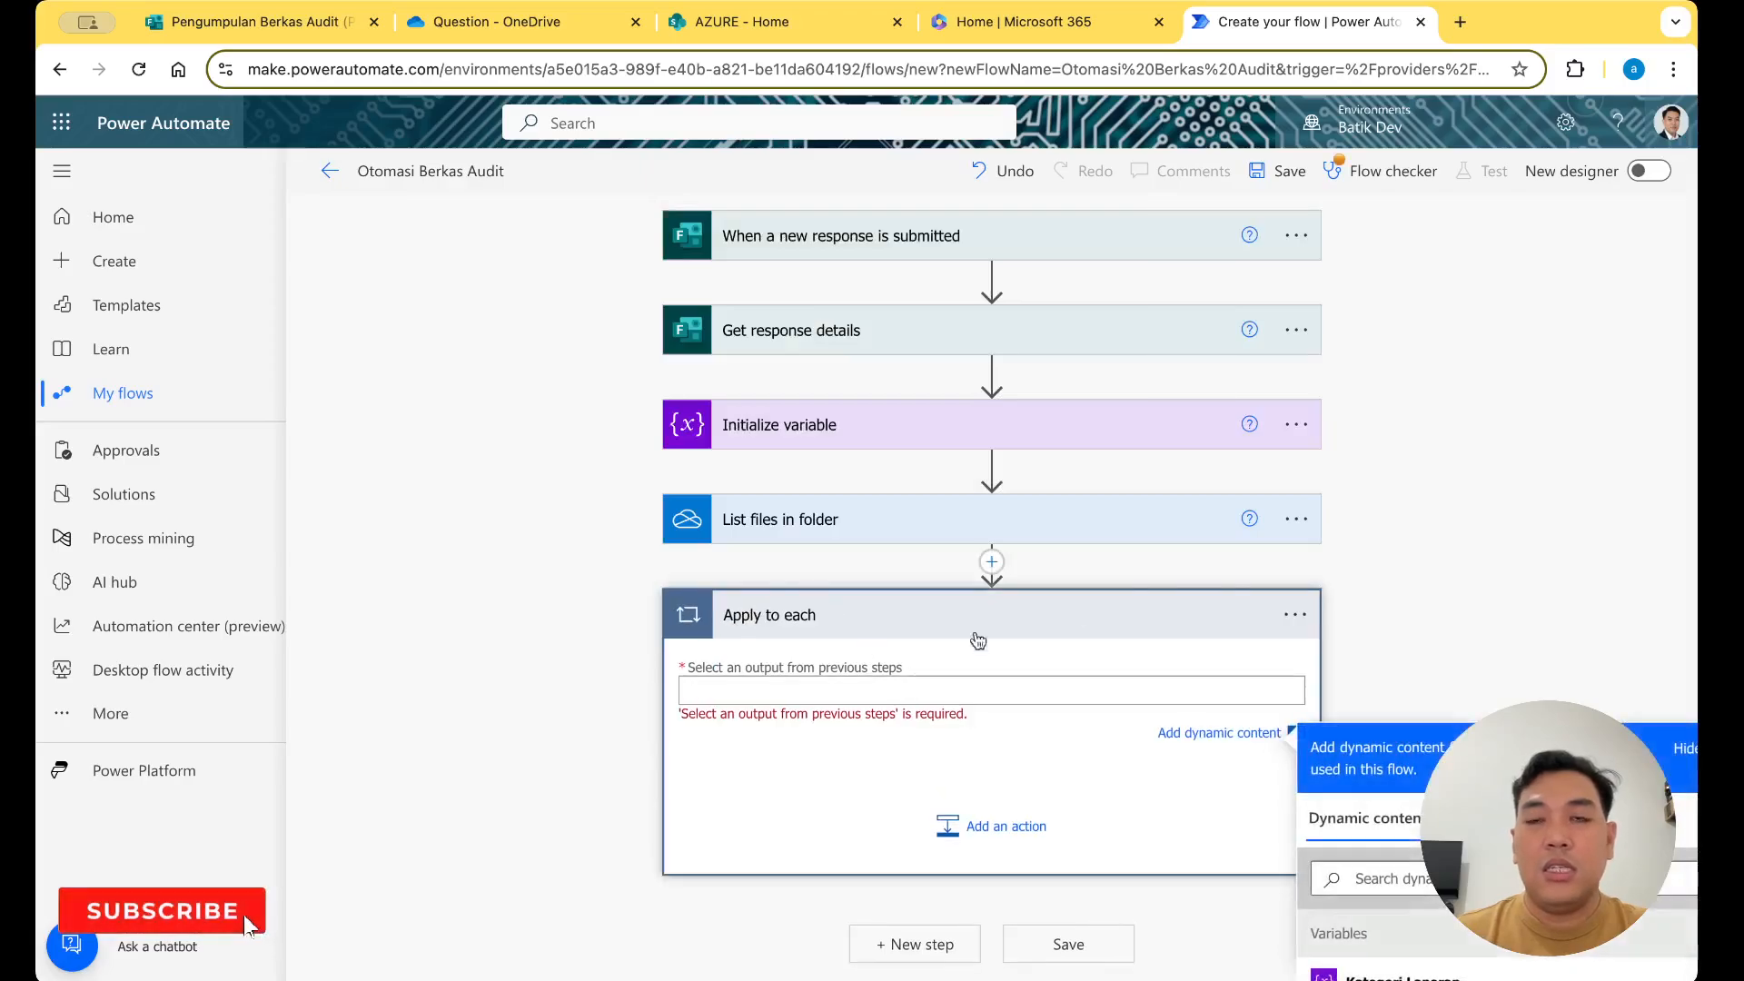
{"action": "left_click", "coordinate": [1432, 527]}
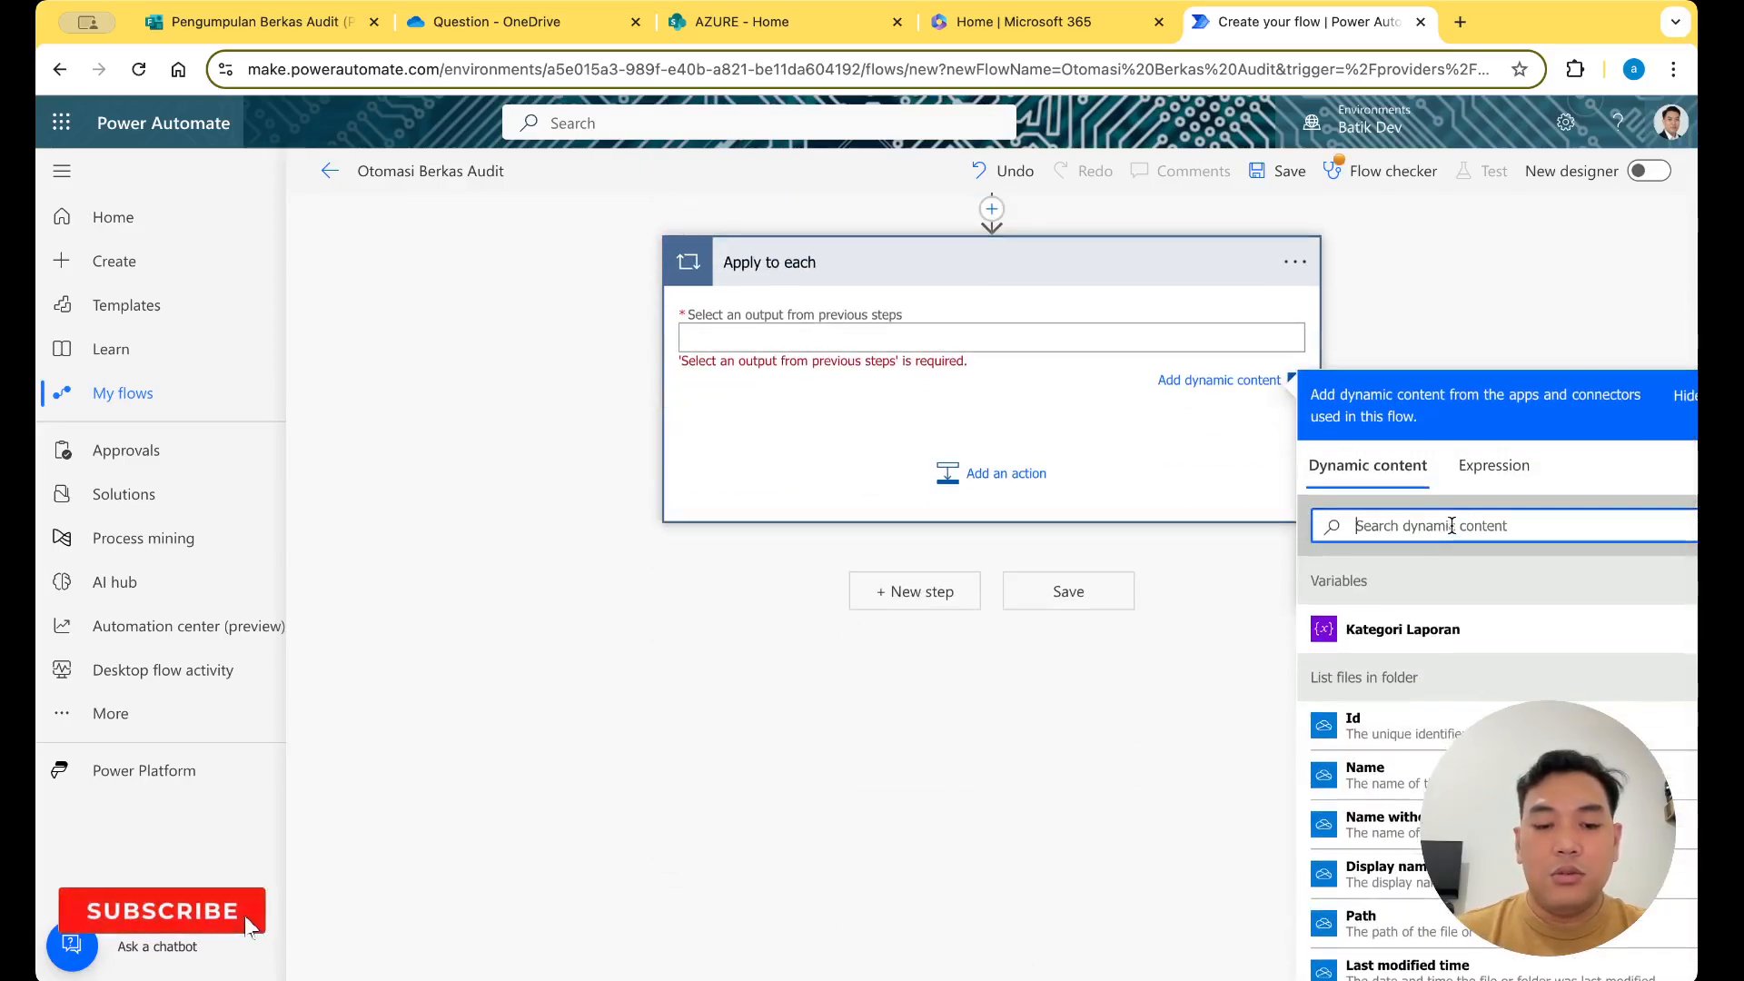
{"action": "type", "text": "value"}
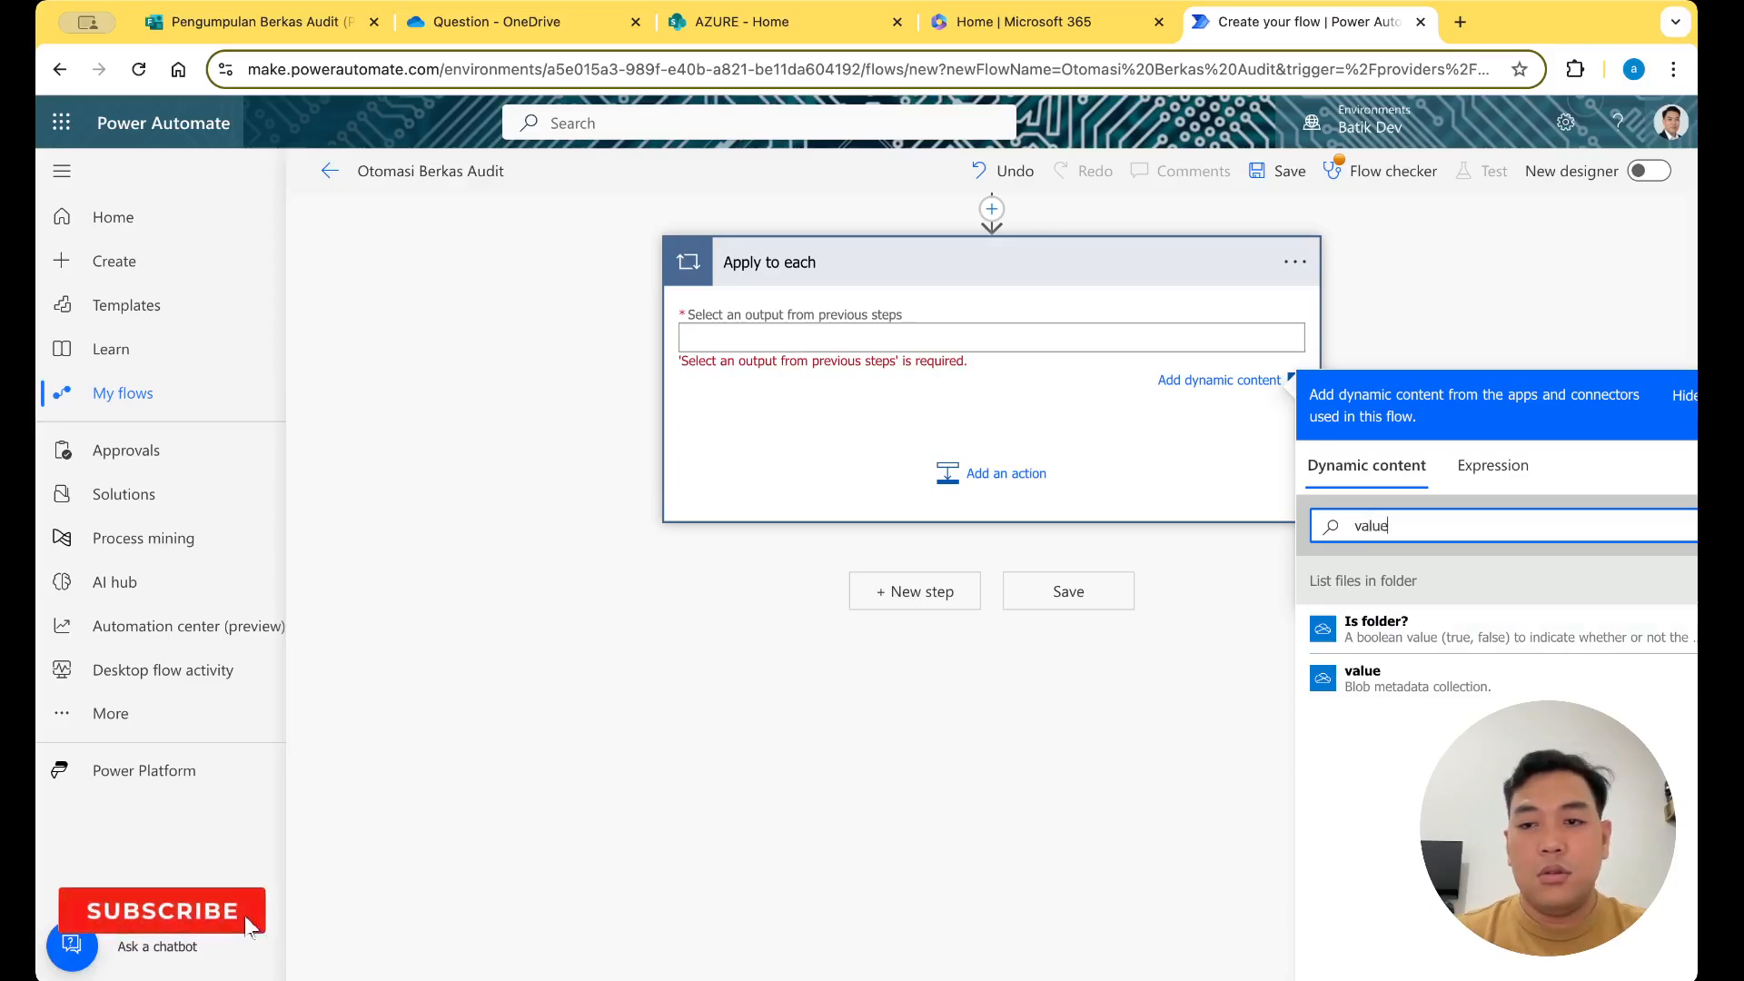
{"action": "left_click", "coordinate": [1403, 681]}
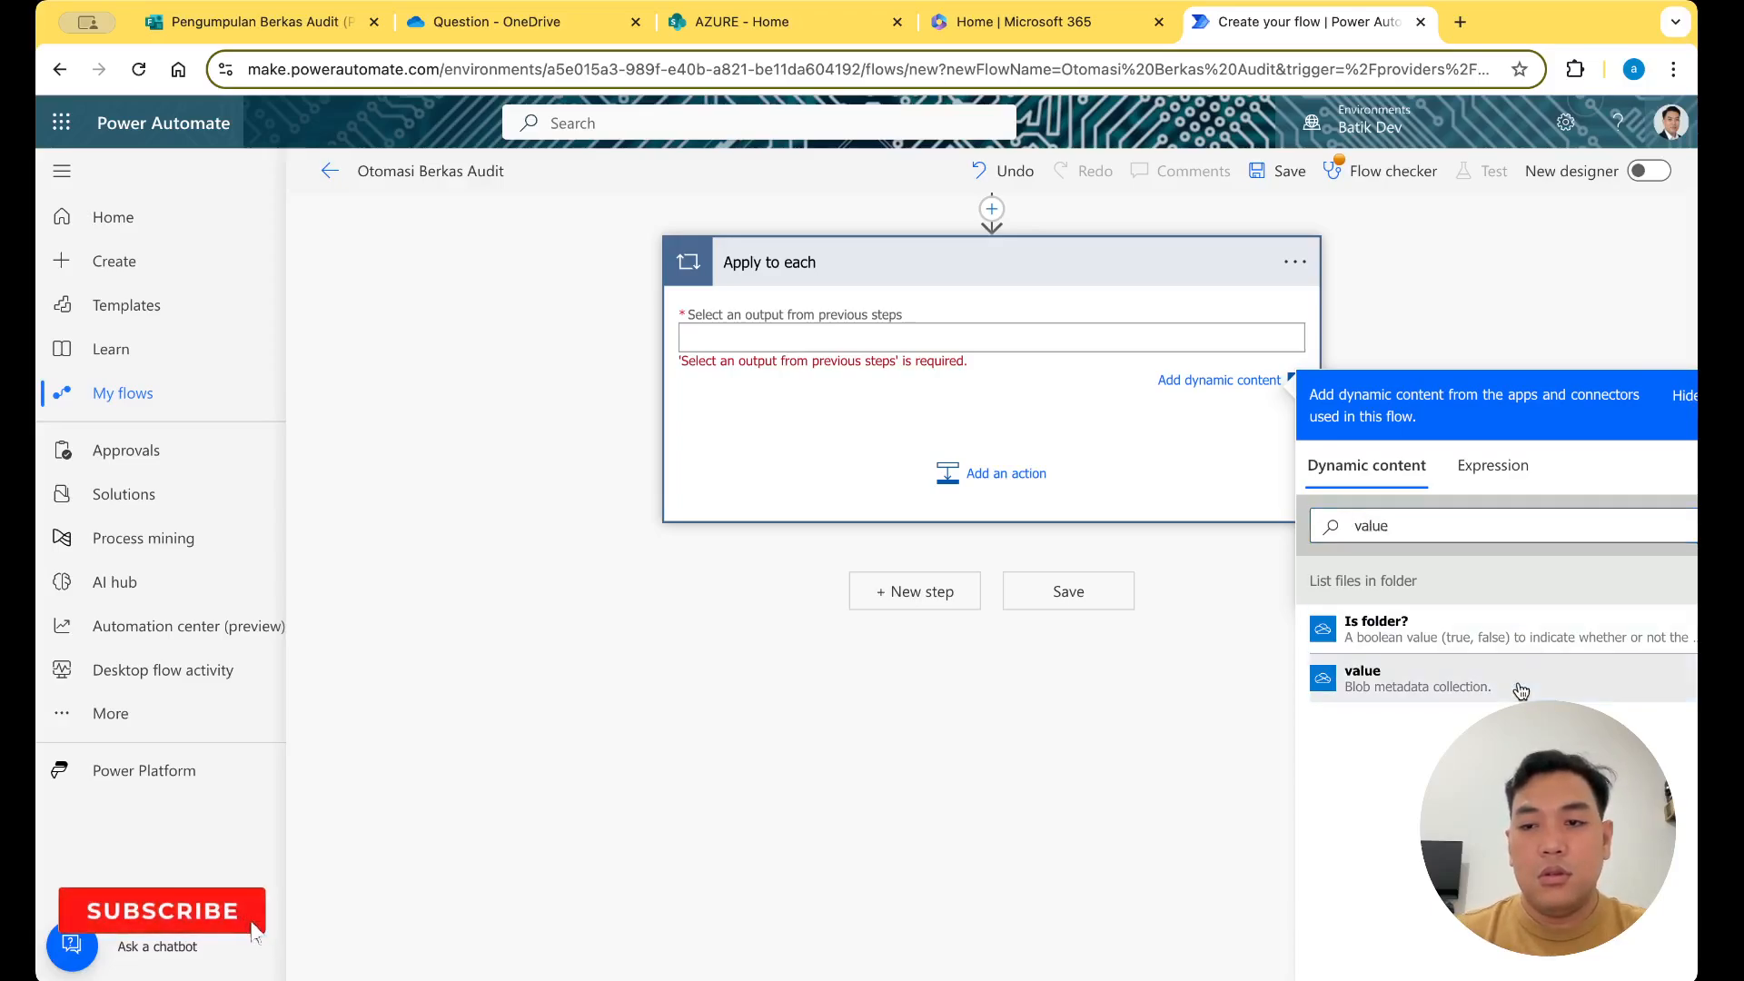
Add a SharePoint Create file action inside the Apply to each loop
{"action": "left_click", "coordinate": [1023, 483]}
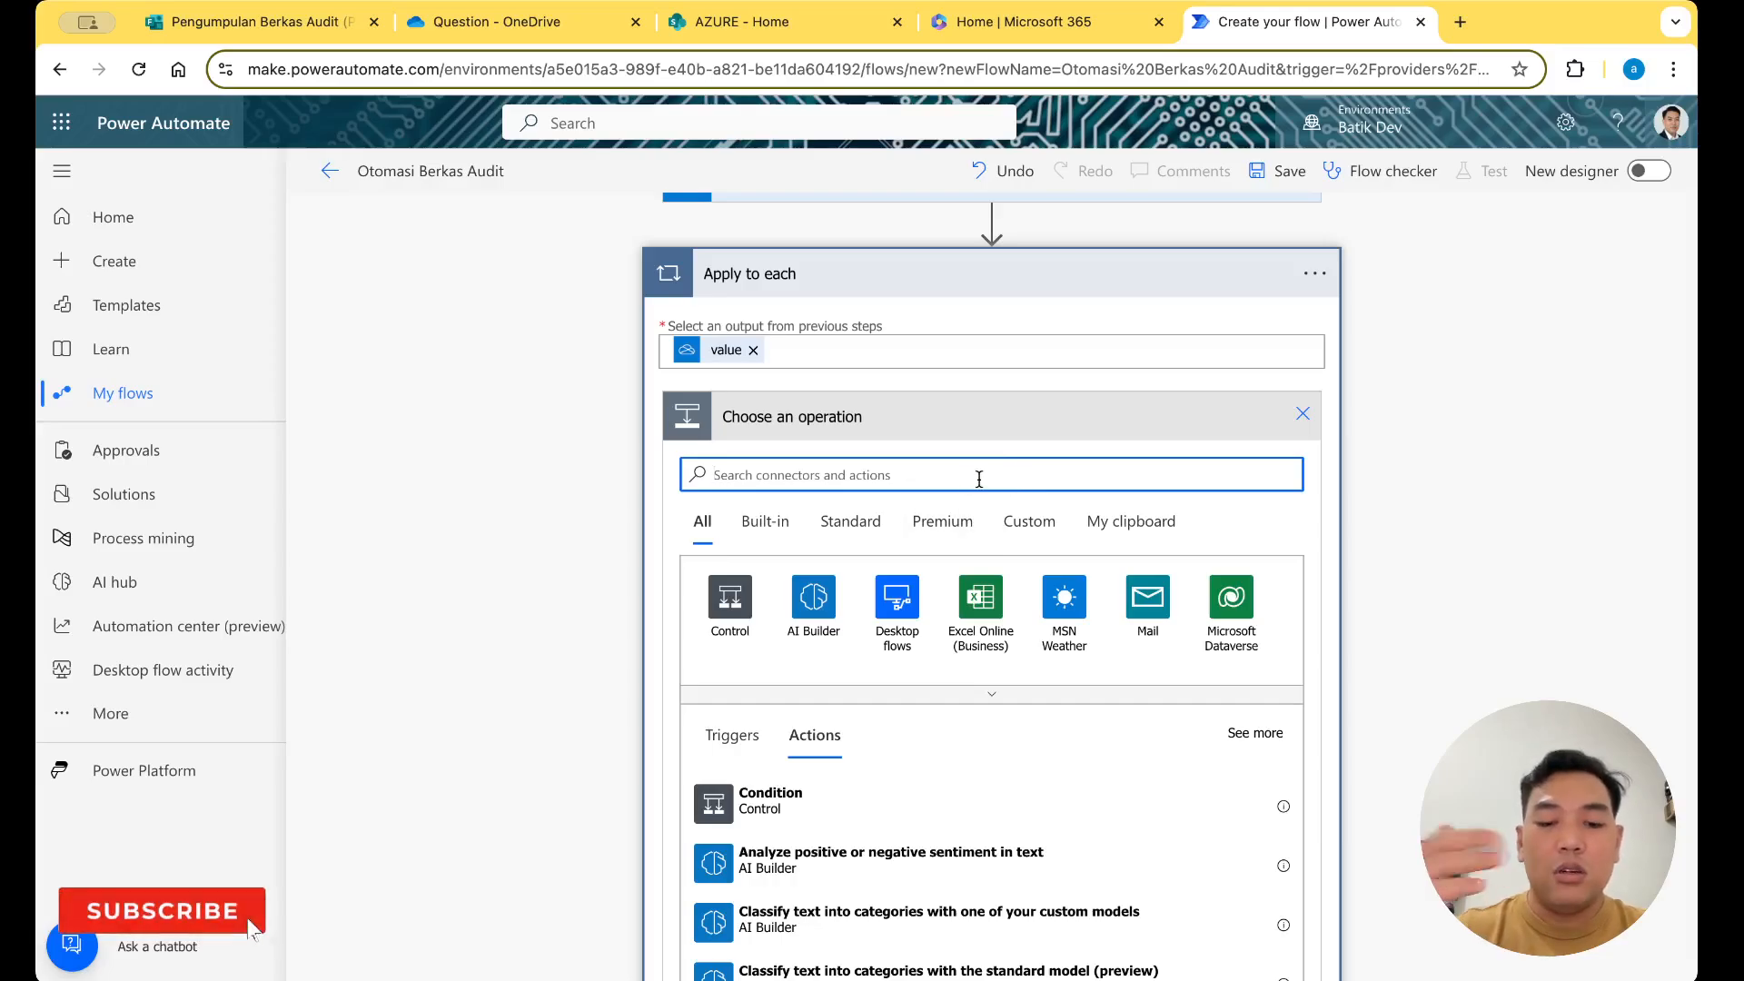
{"action": "type", "text": "create"}
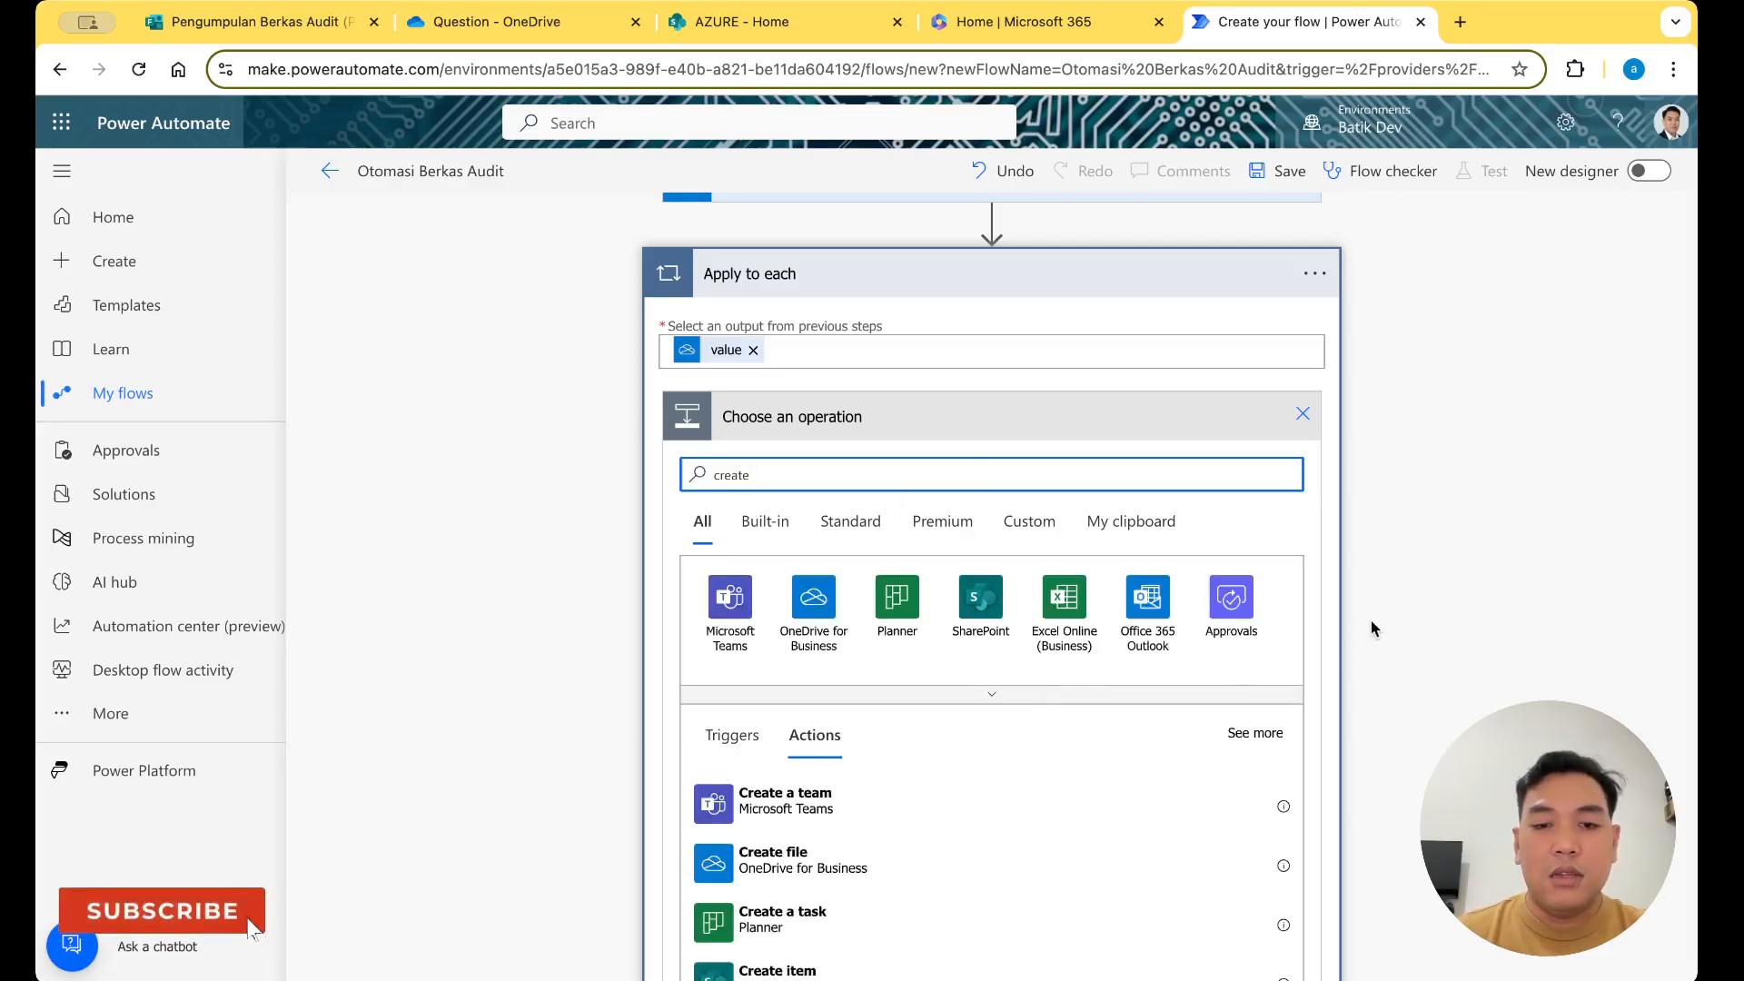
{"action": "scroll", "coordinate": [1466, 636], "scroll_direction": "down", "scroll_amount": 3}
{"action": "scroll", "coordinate": [1226, 677], "scroll_direction": "down", "scroll_amount": 7}
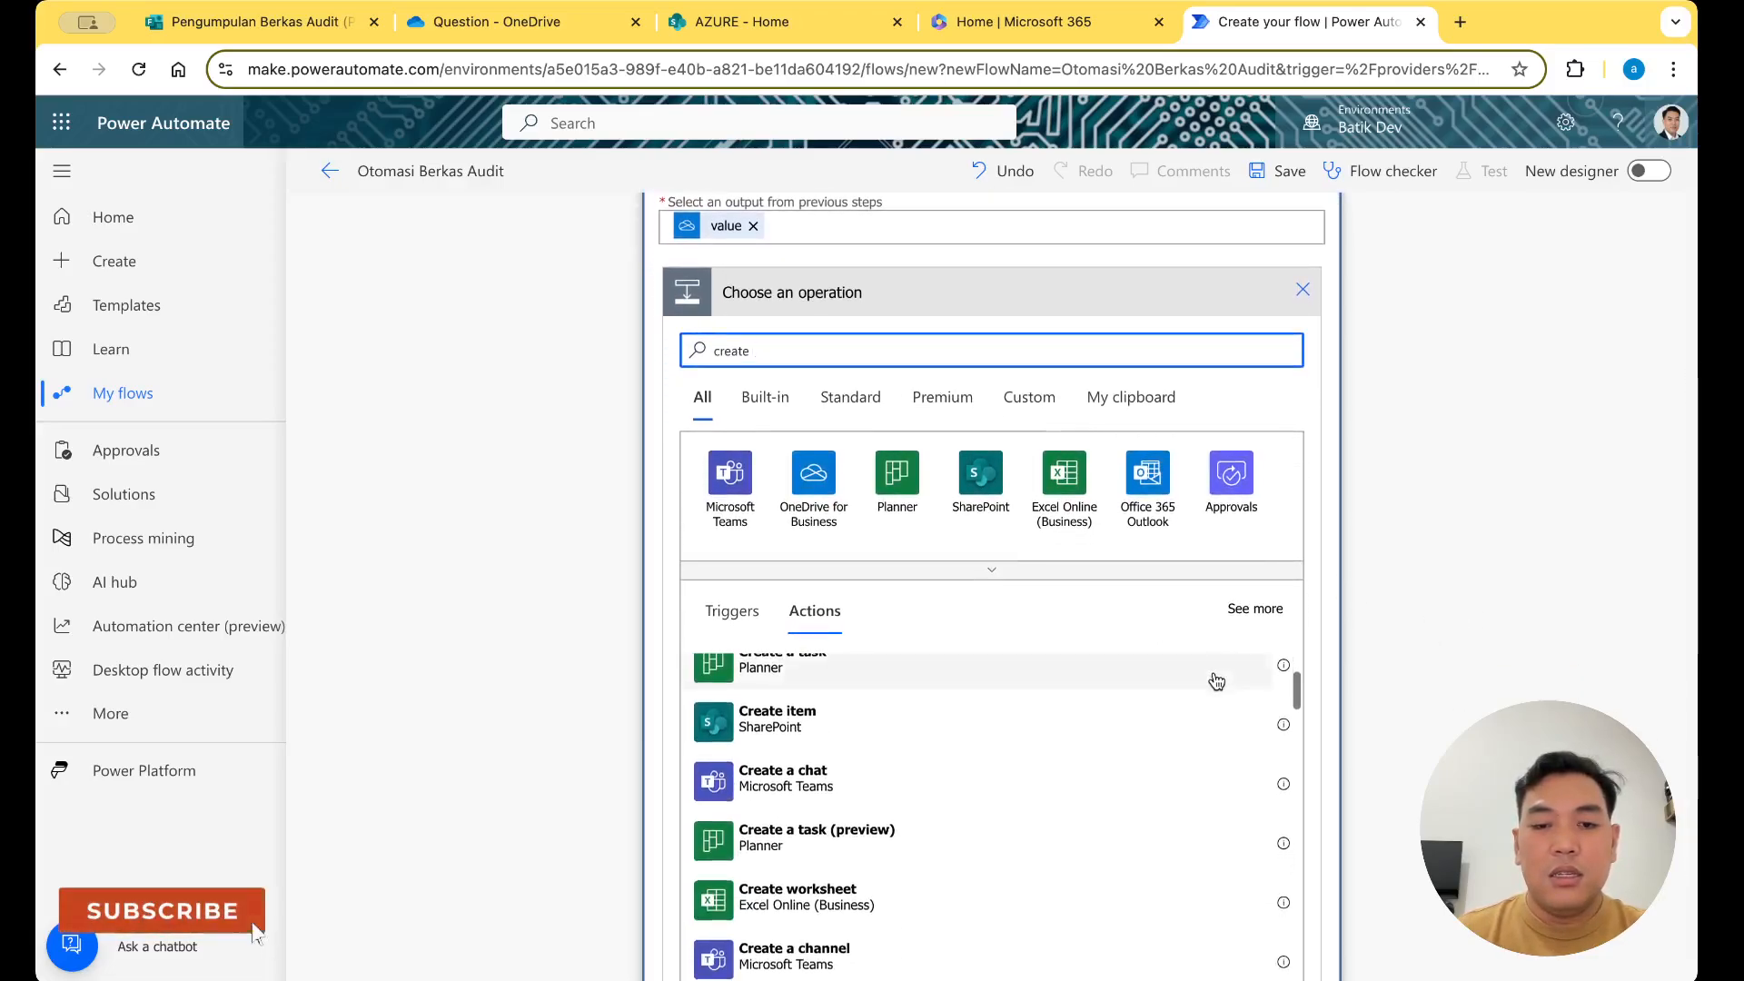
{"action": "scroll", "coordinate": [1197, 687], "scroll_direction": "up", "scroll_amount": 1}
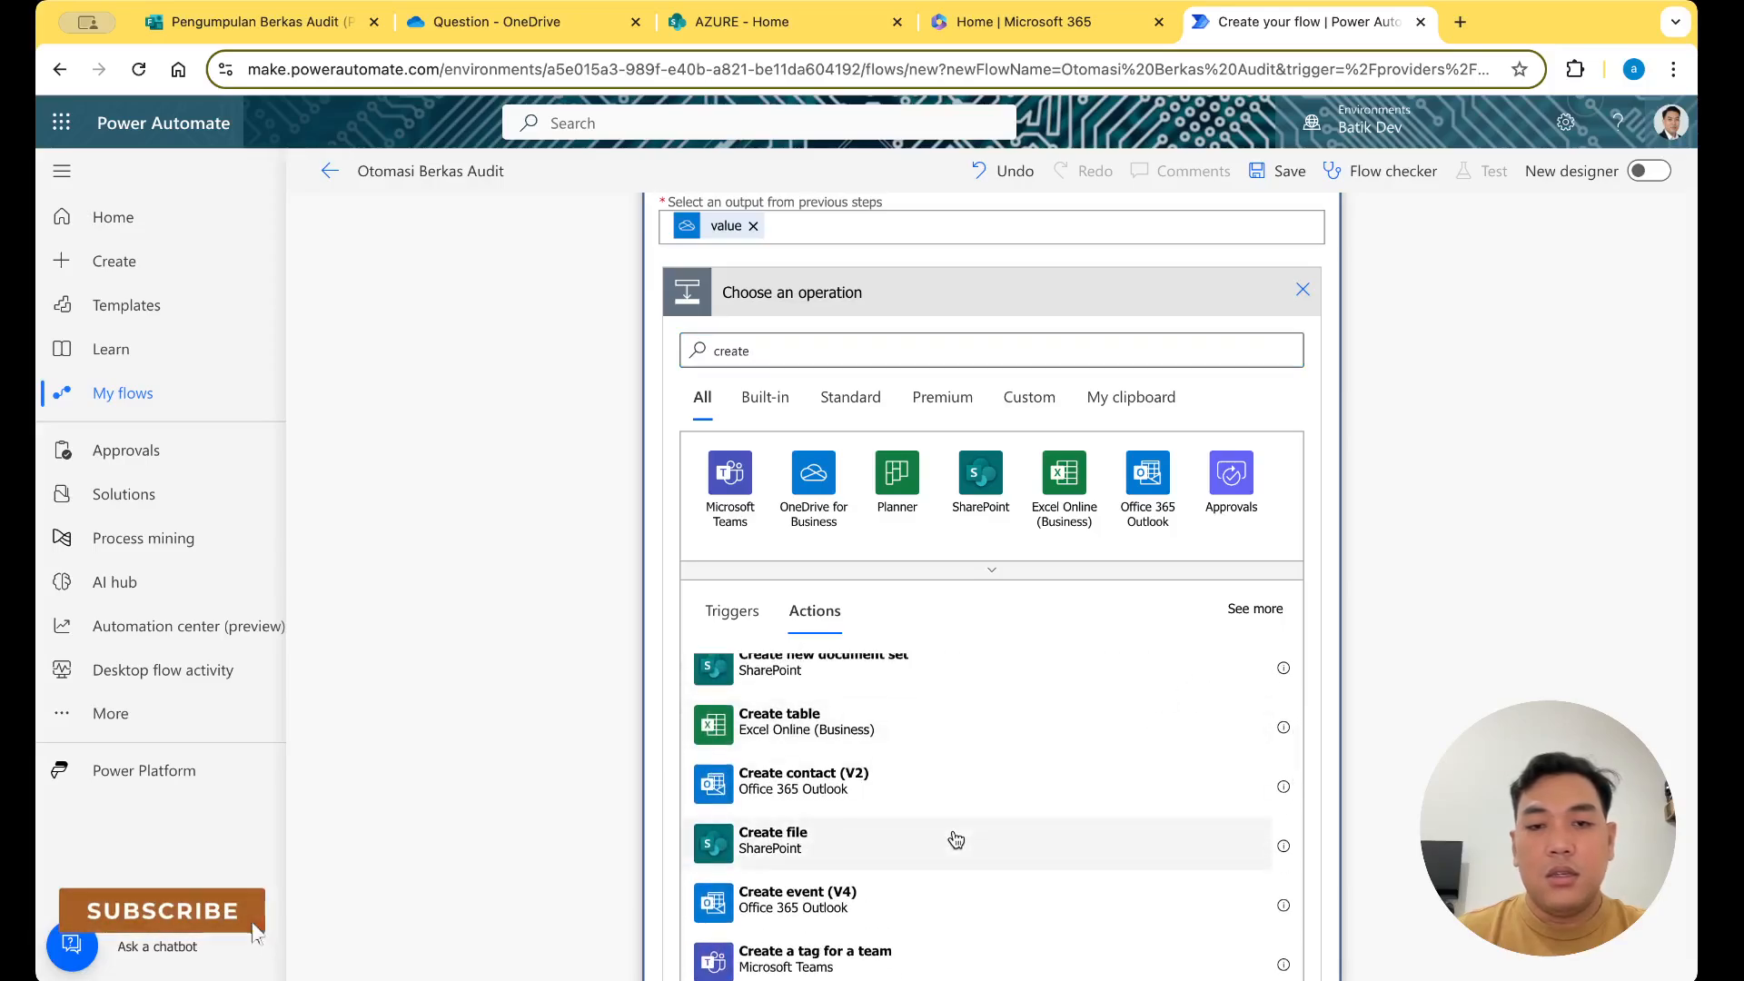
{"action": "left_click", "coordinate": [956, 840]}
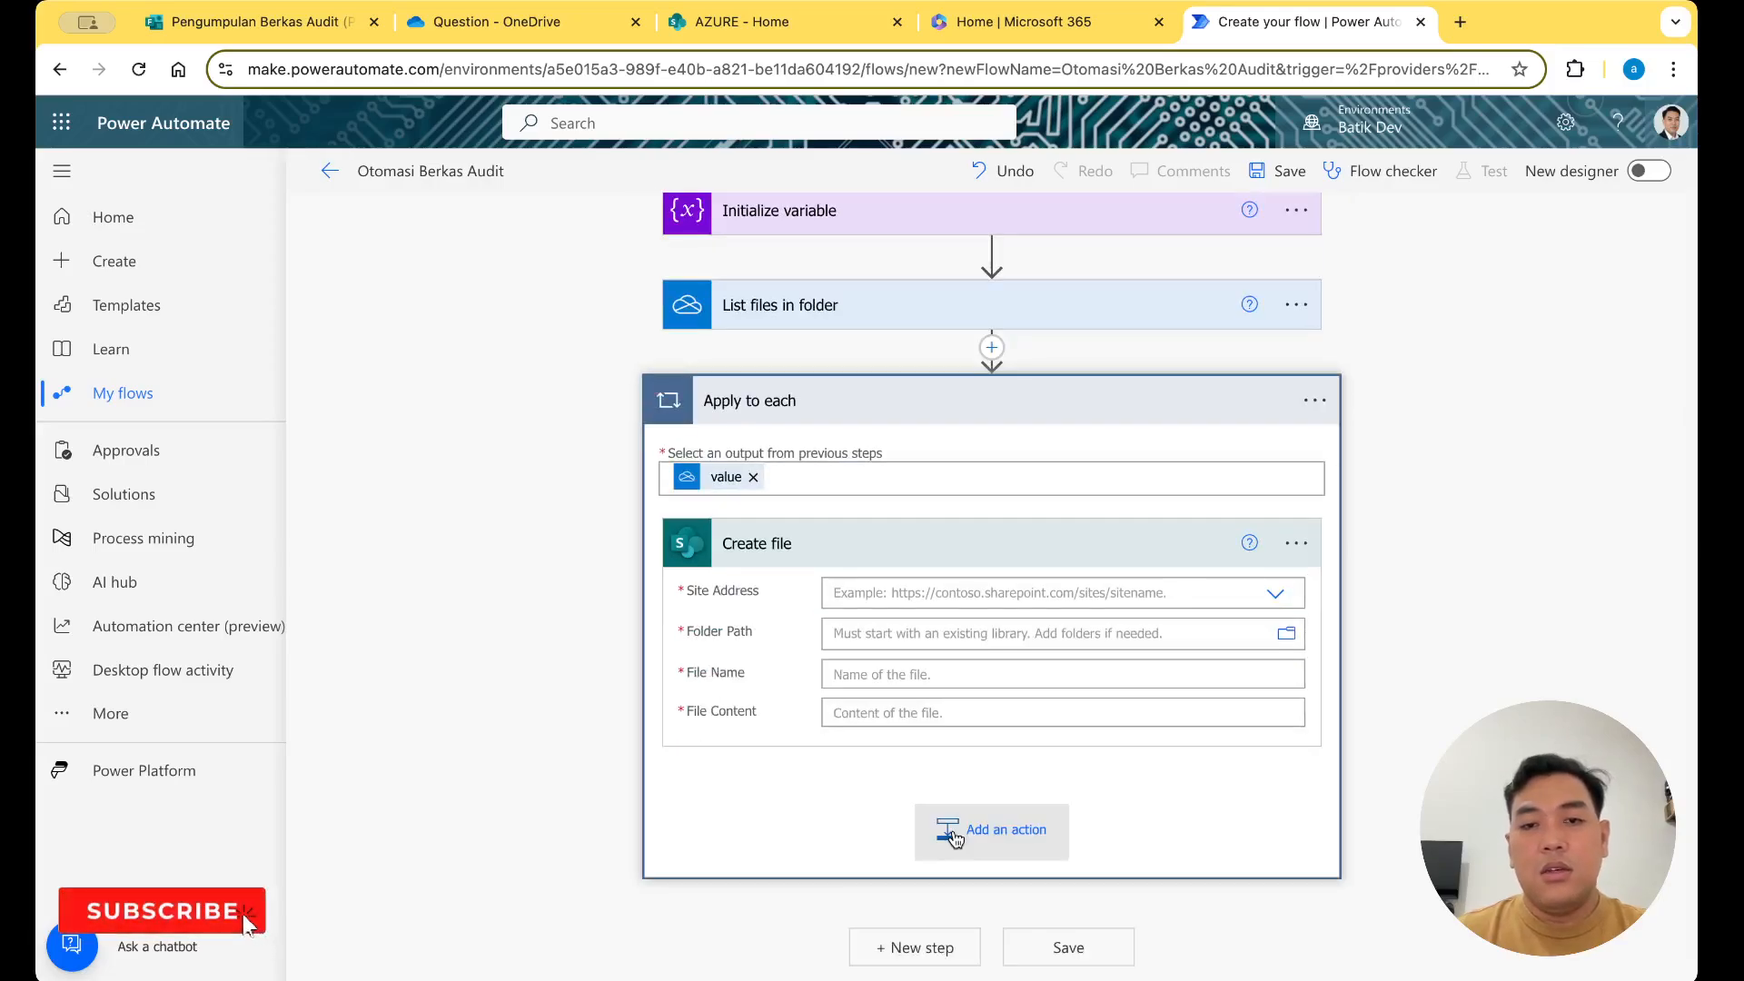
{"action": "left_click", "coordinate": [1405, 510]}
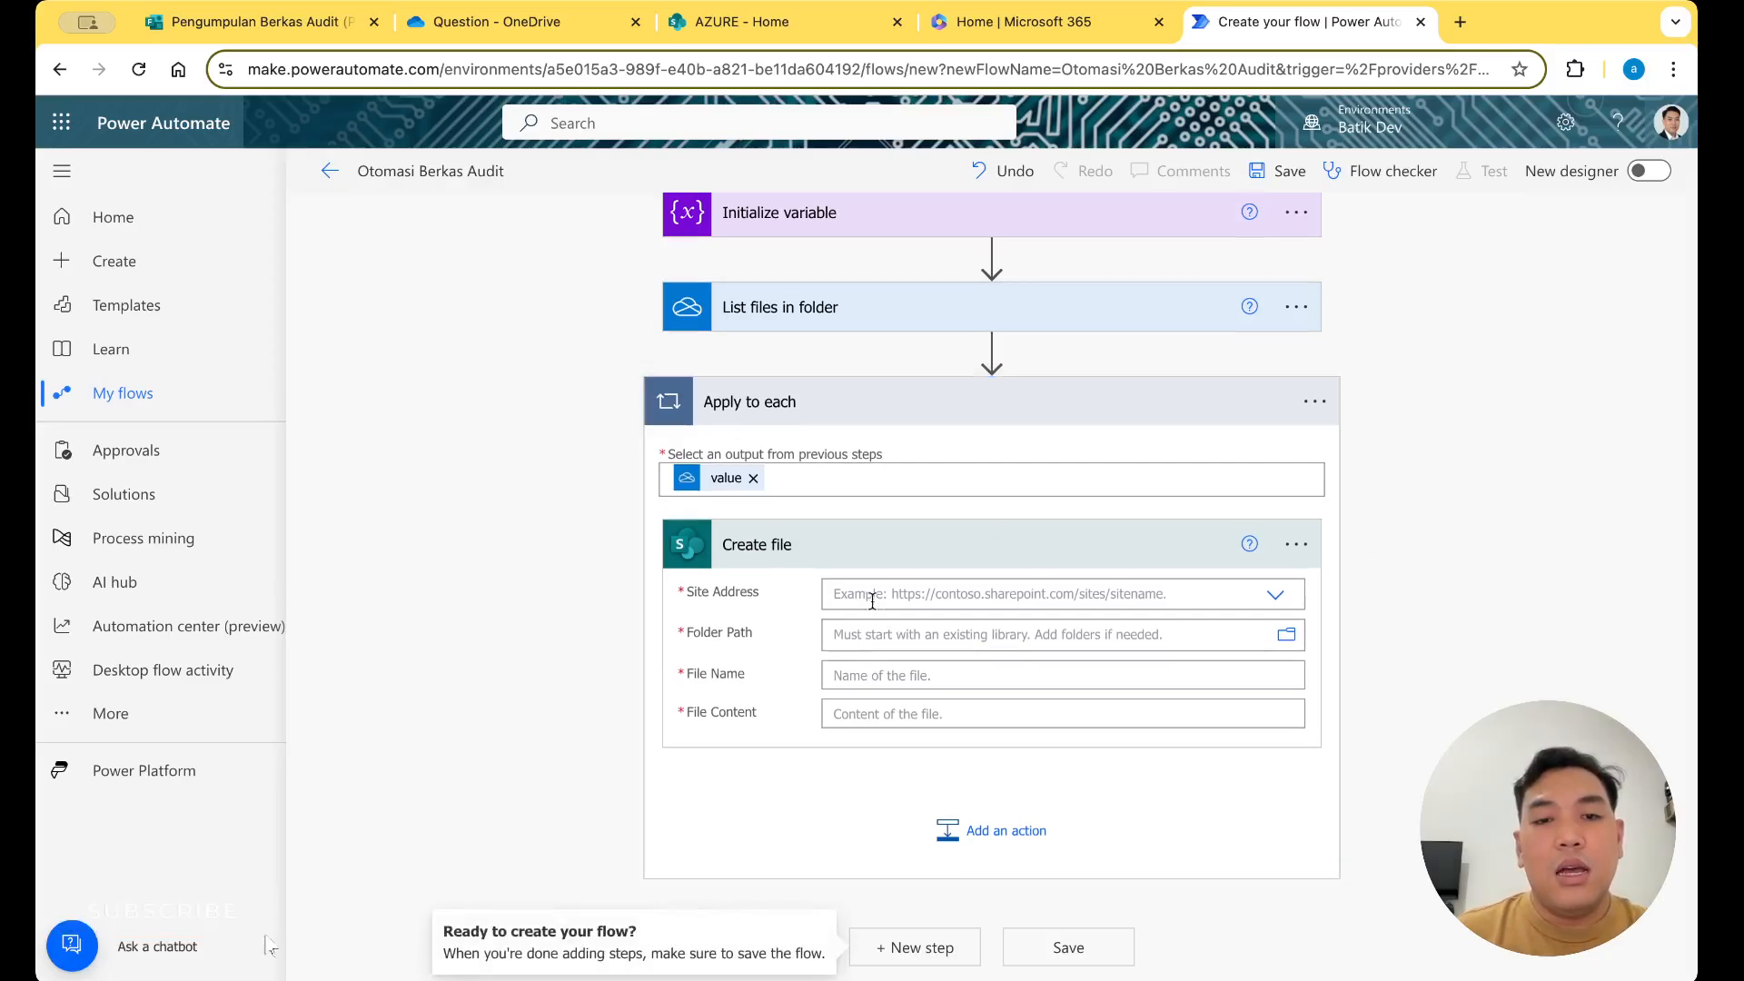
Switch to the AZURE SharePoint site and create a document library named "Berkas Audit"
{"action": "left_click", "coordinate": [278, 22]}
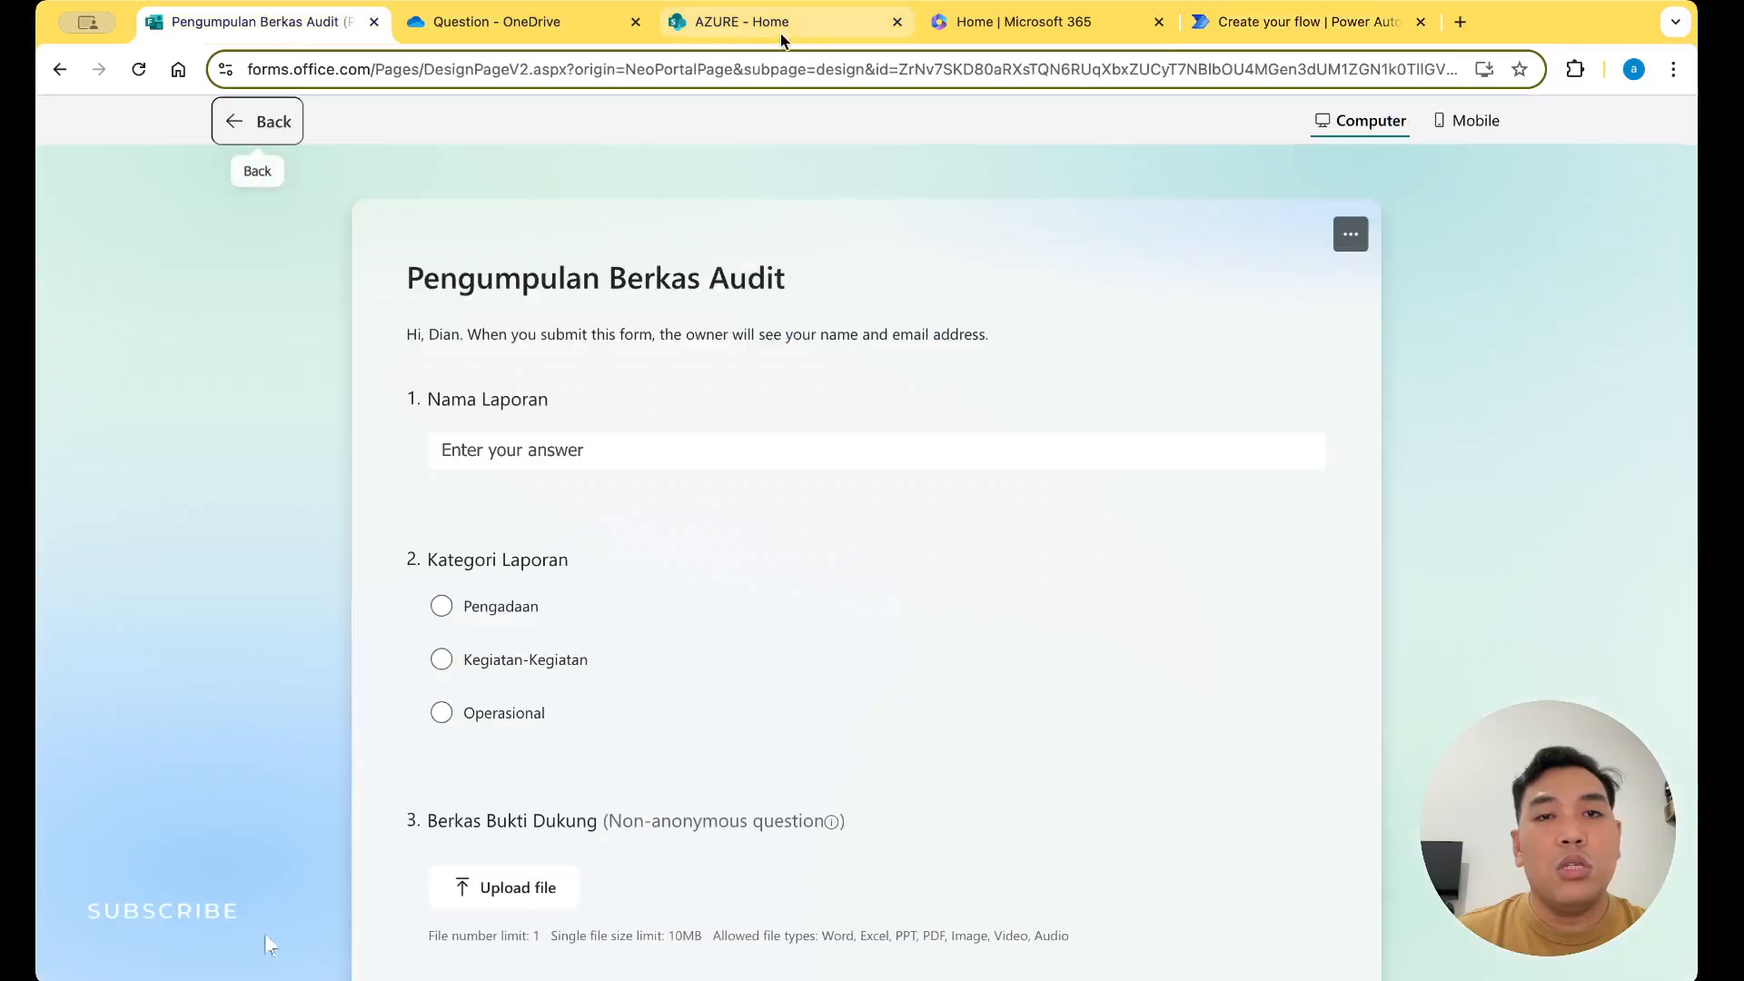
{"action": "left_click", "coordinate": [777, 25]}
{"action": "left_click", "coordinate": [338, 228]}
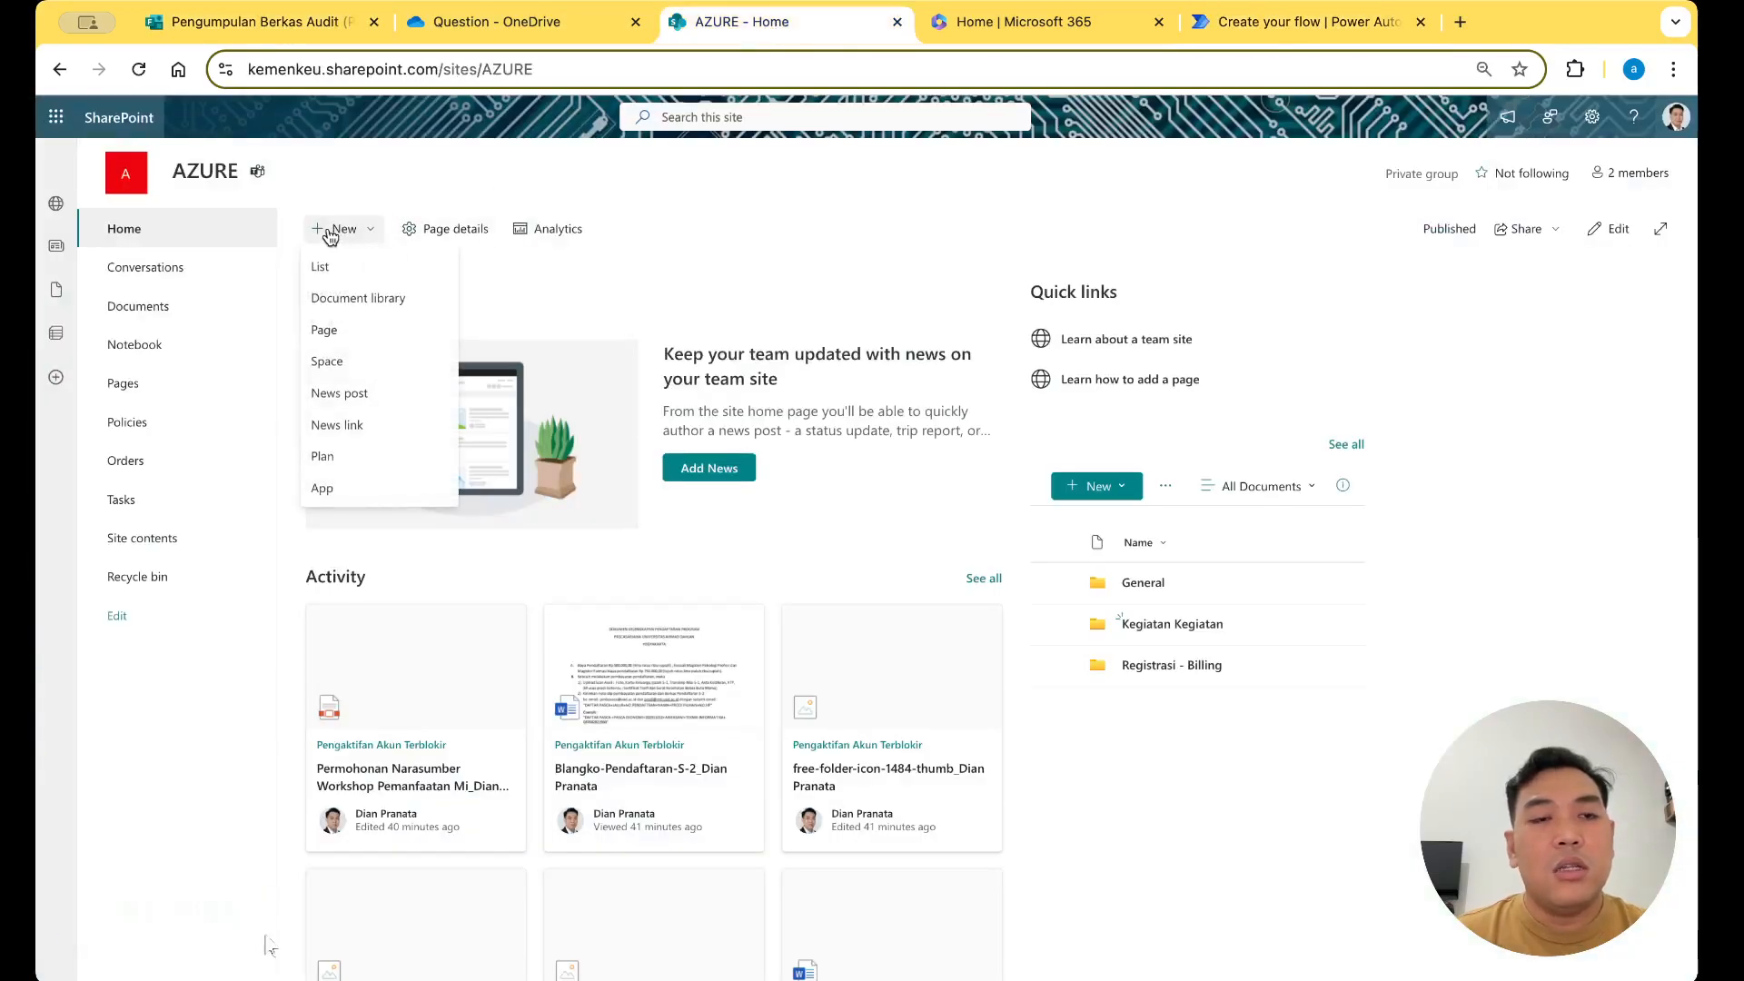
{"action": "left_click", "coordinate": [367, 298]}
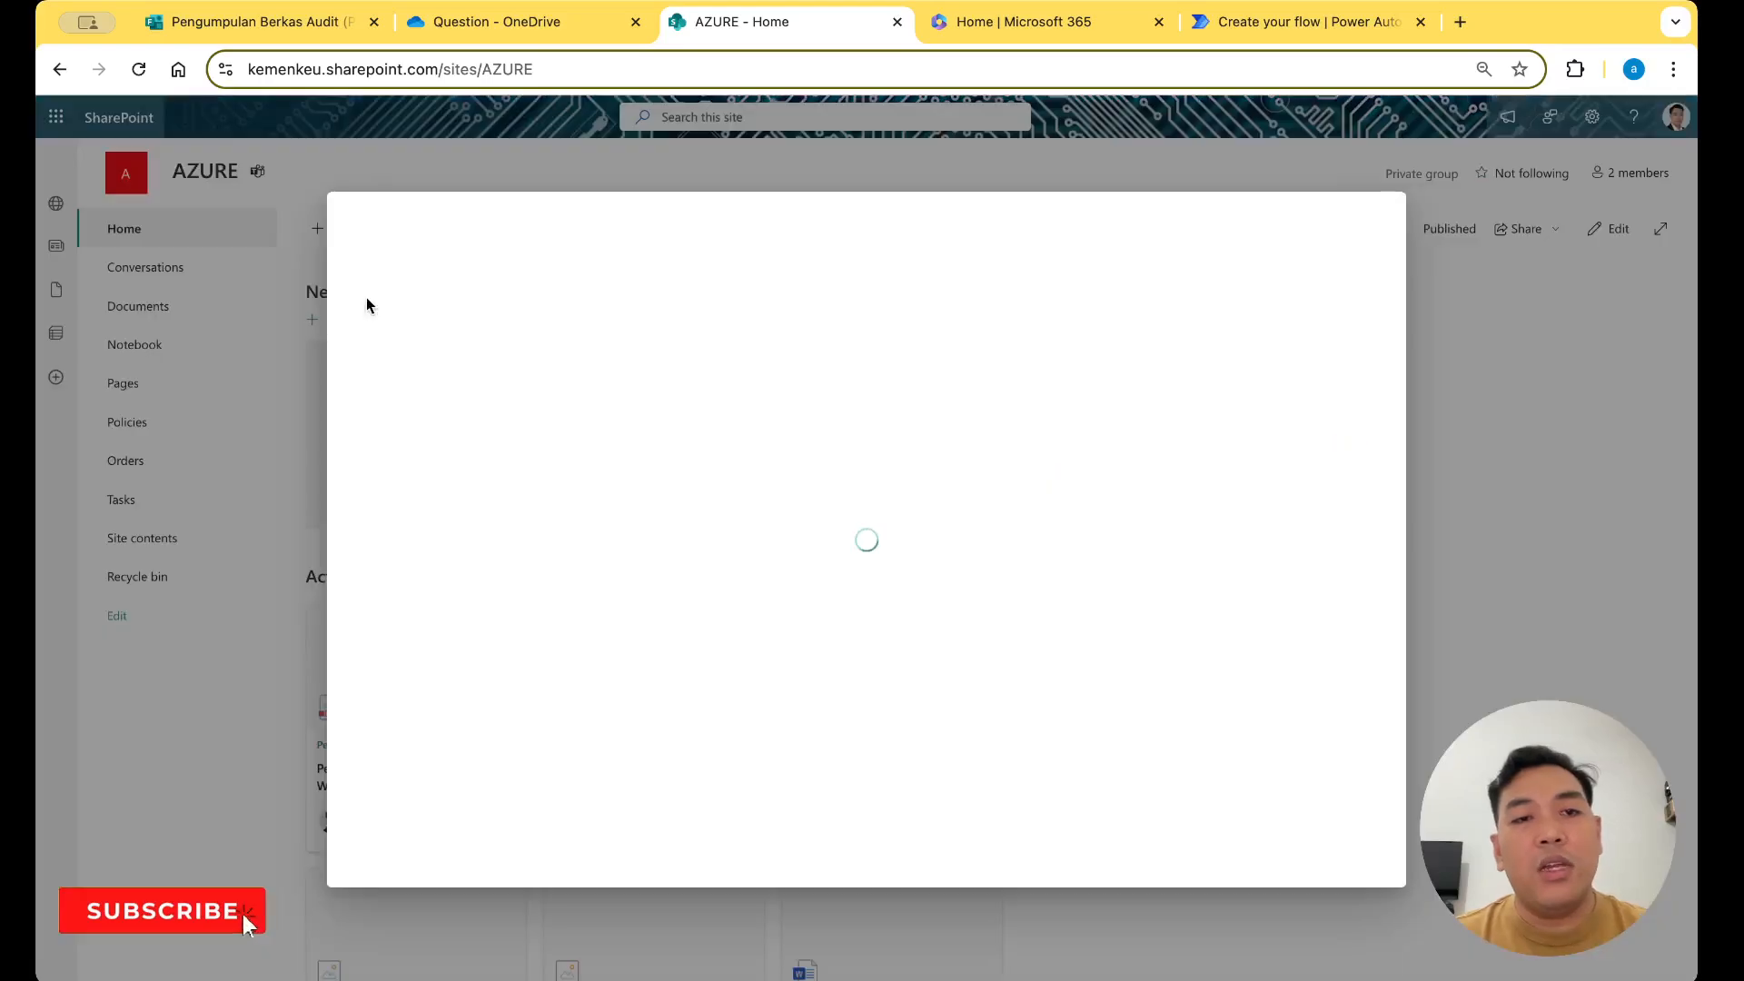
{"action": "left_click", "coordinate": [439, 355]}
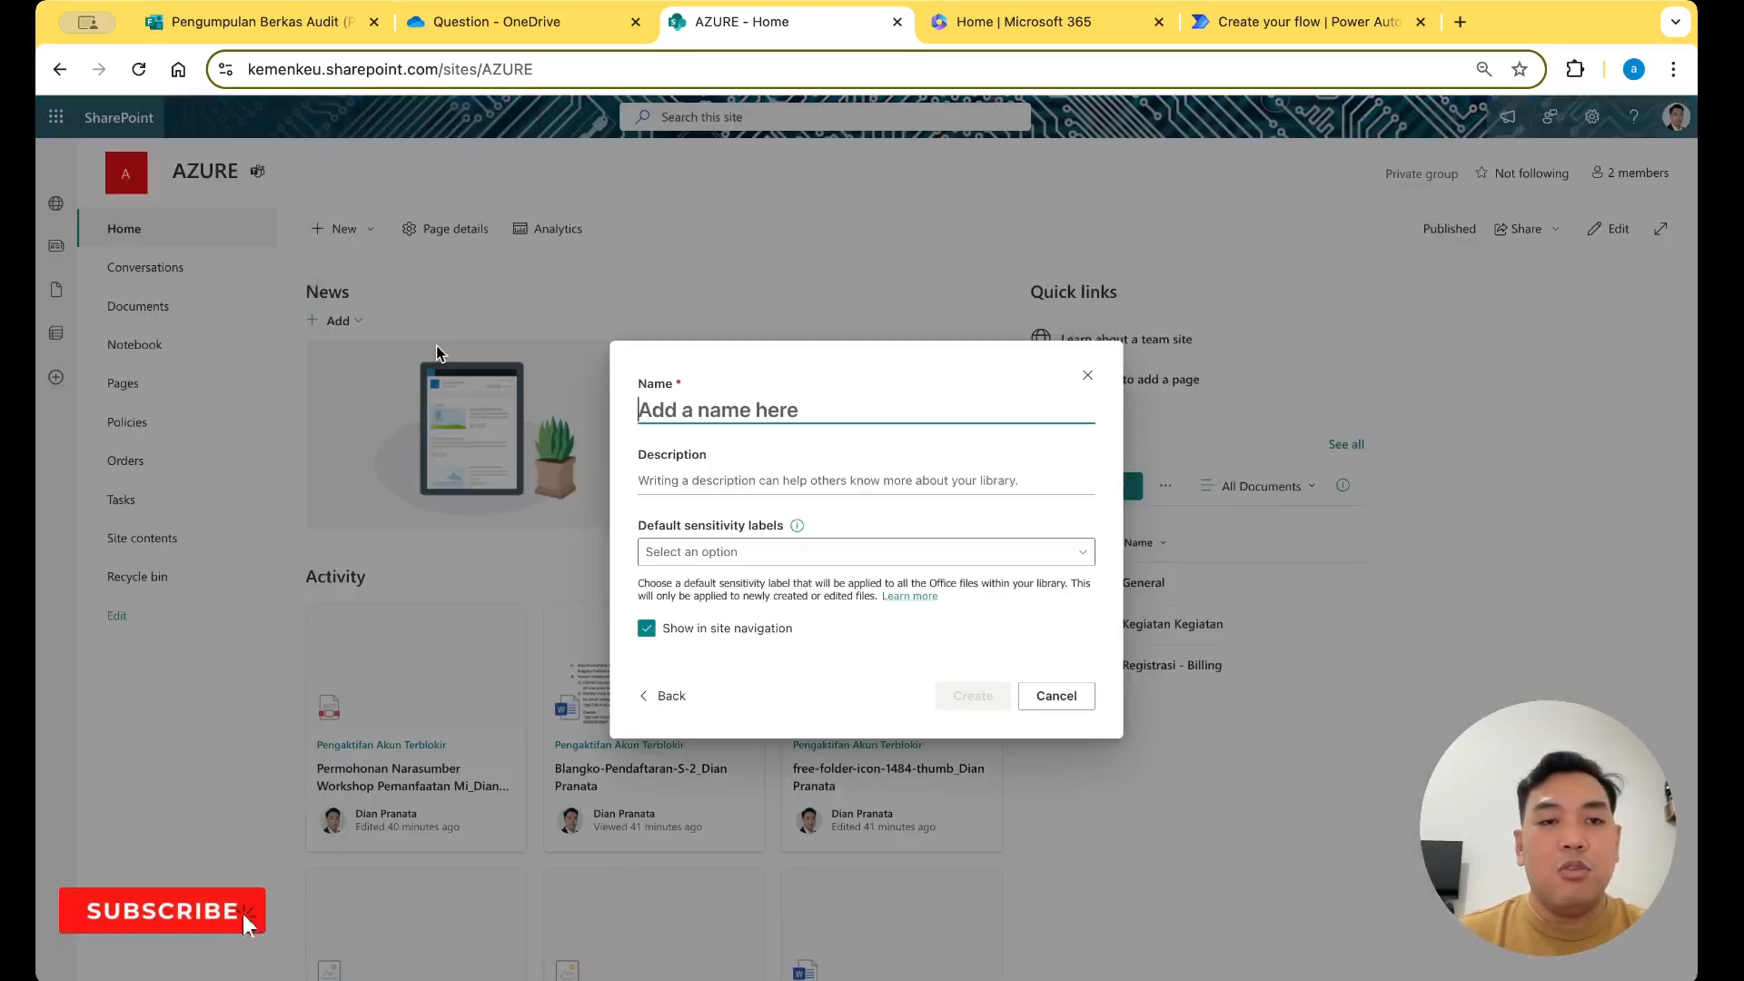
{"action": "type", "text": "Berkas "}
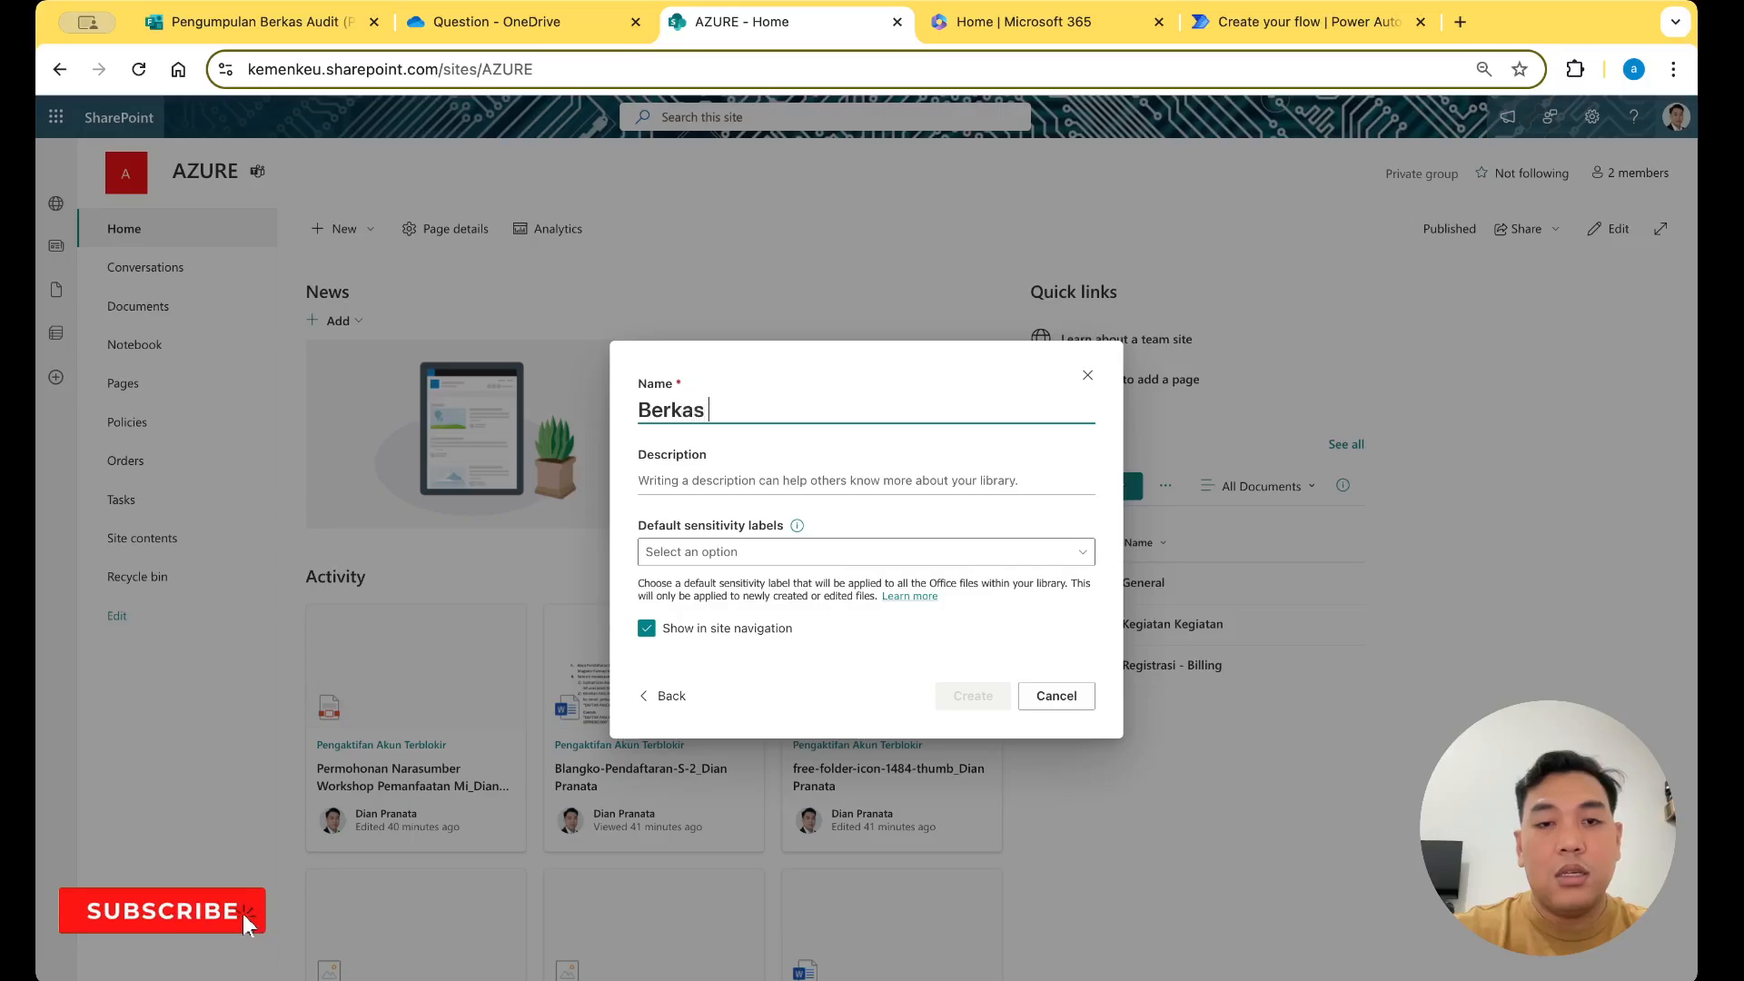
{"action": "type", "text": "Audit"}
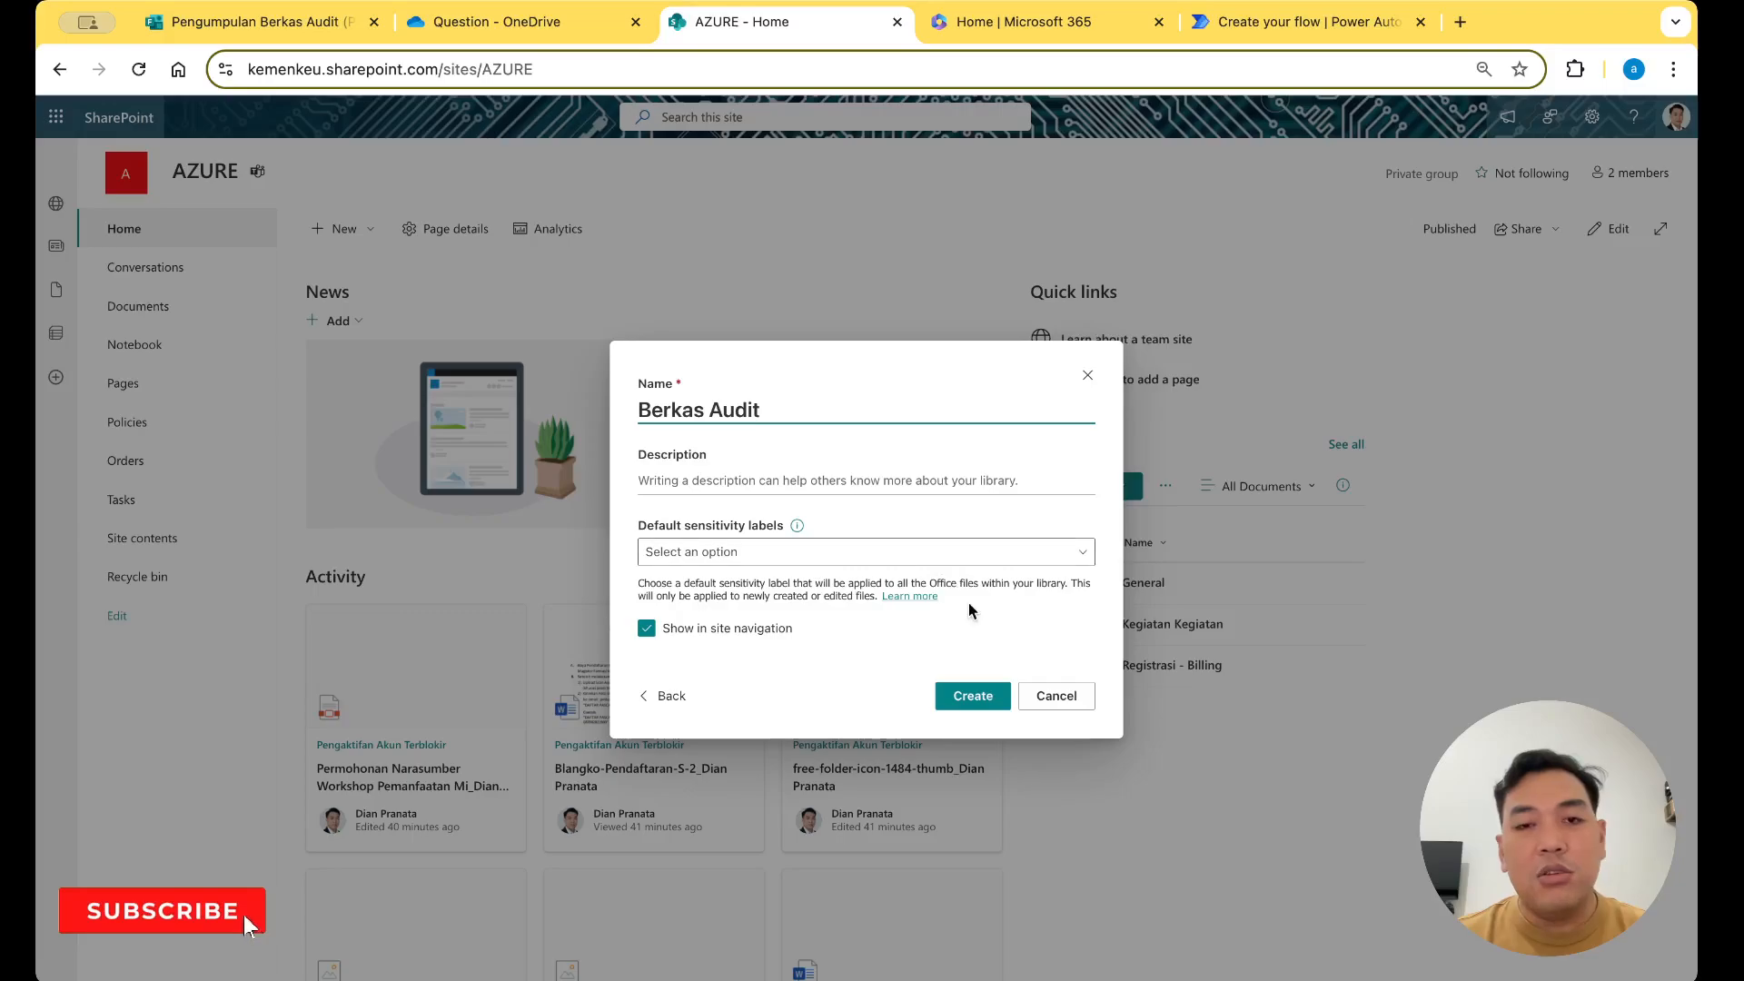
{"action": "left_click", "coordinate": [965, 700]}
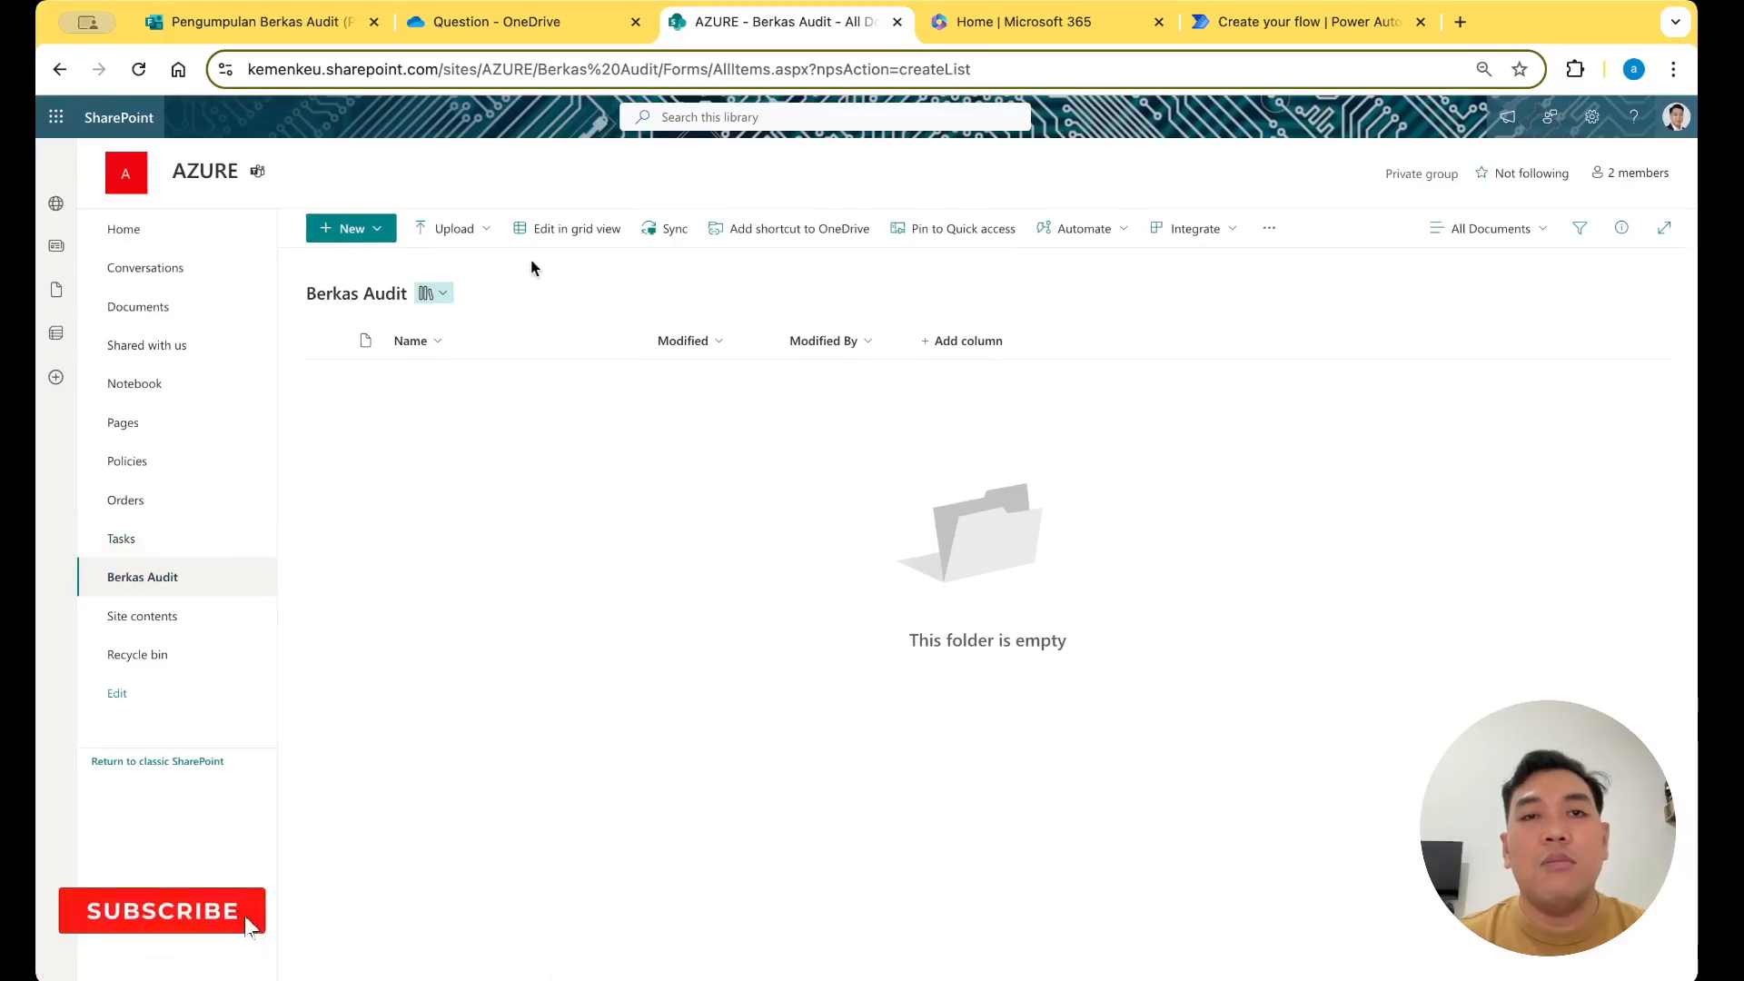
{"action": "left_click", "coordinate": [509, 27]}
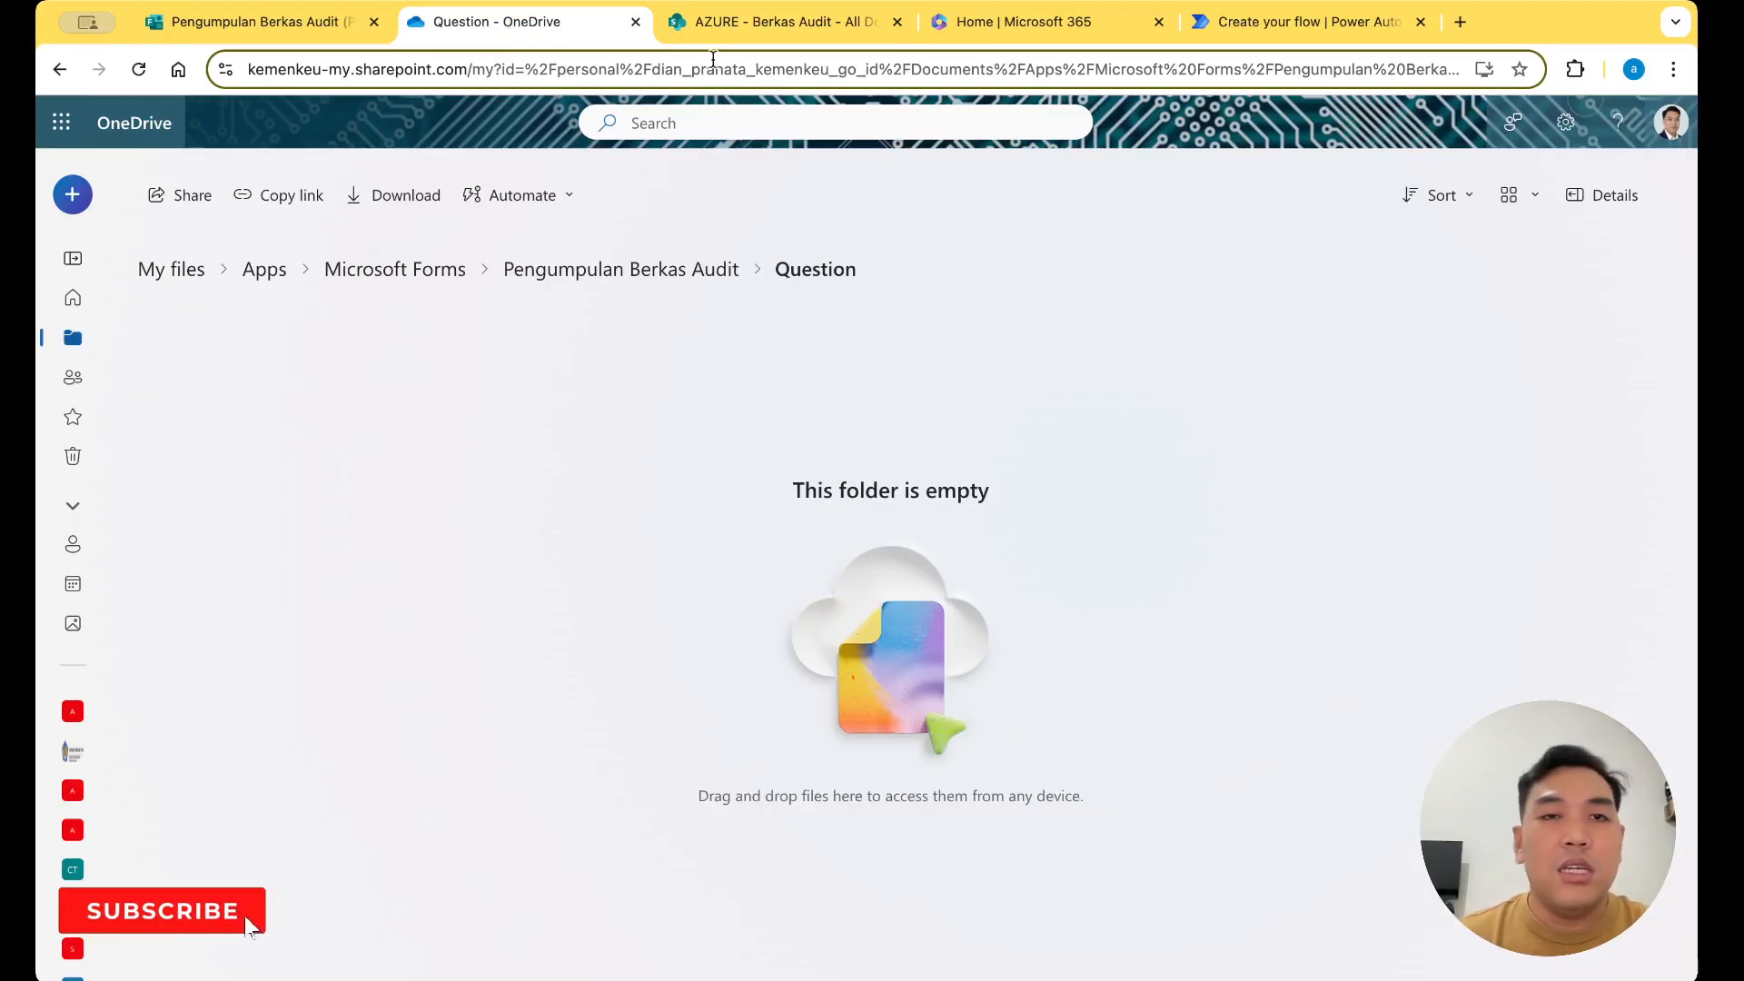
{"action": "left_click", "coordinate": [805, 20]}
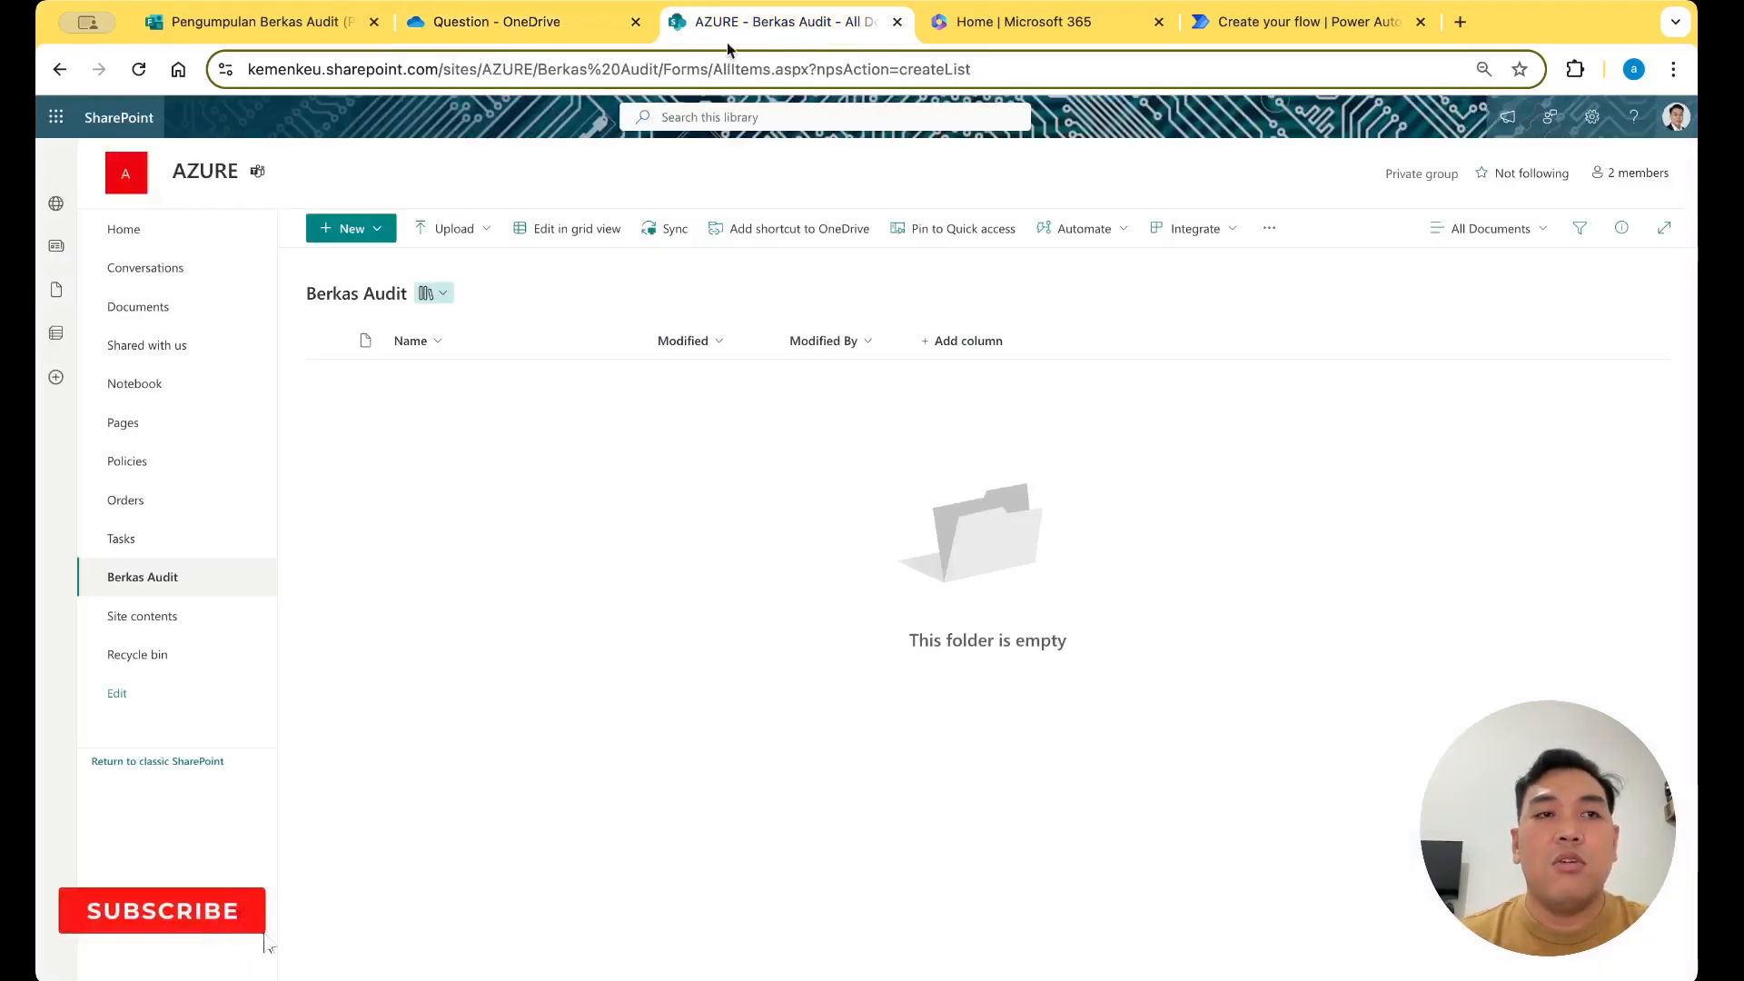
{"action": "left_click", "coordinate": [1186, 16]}
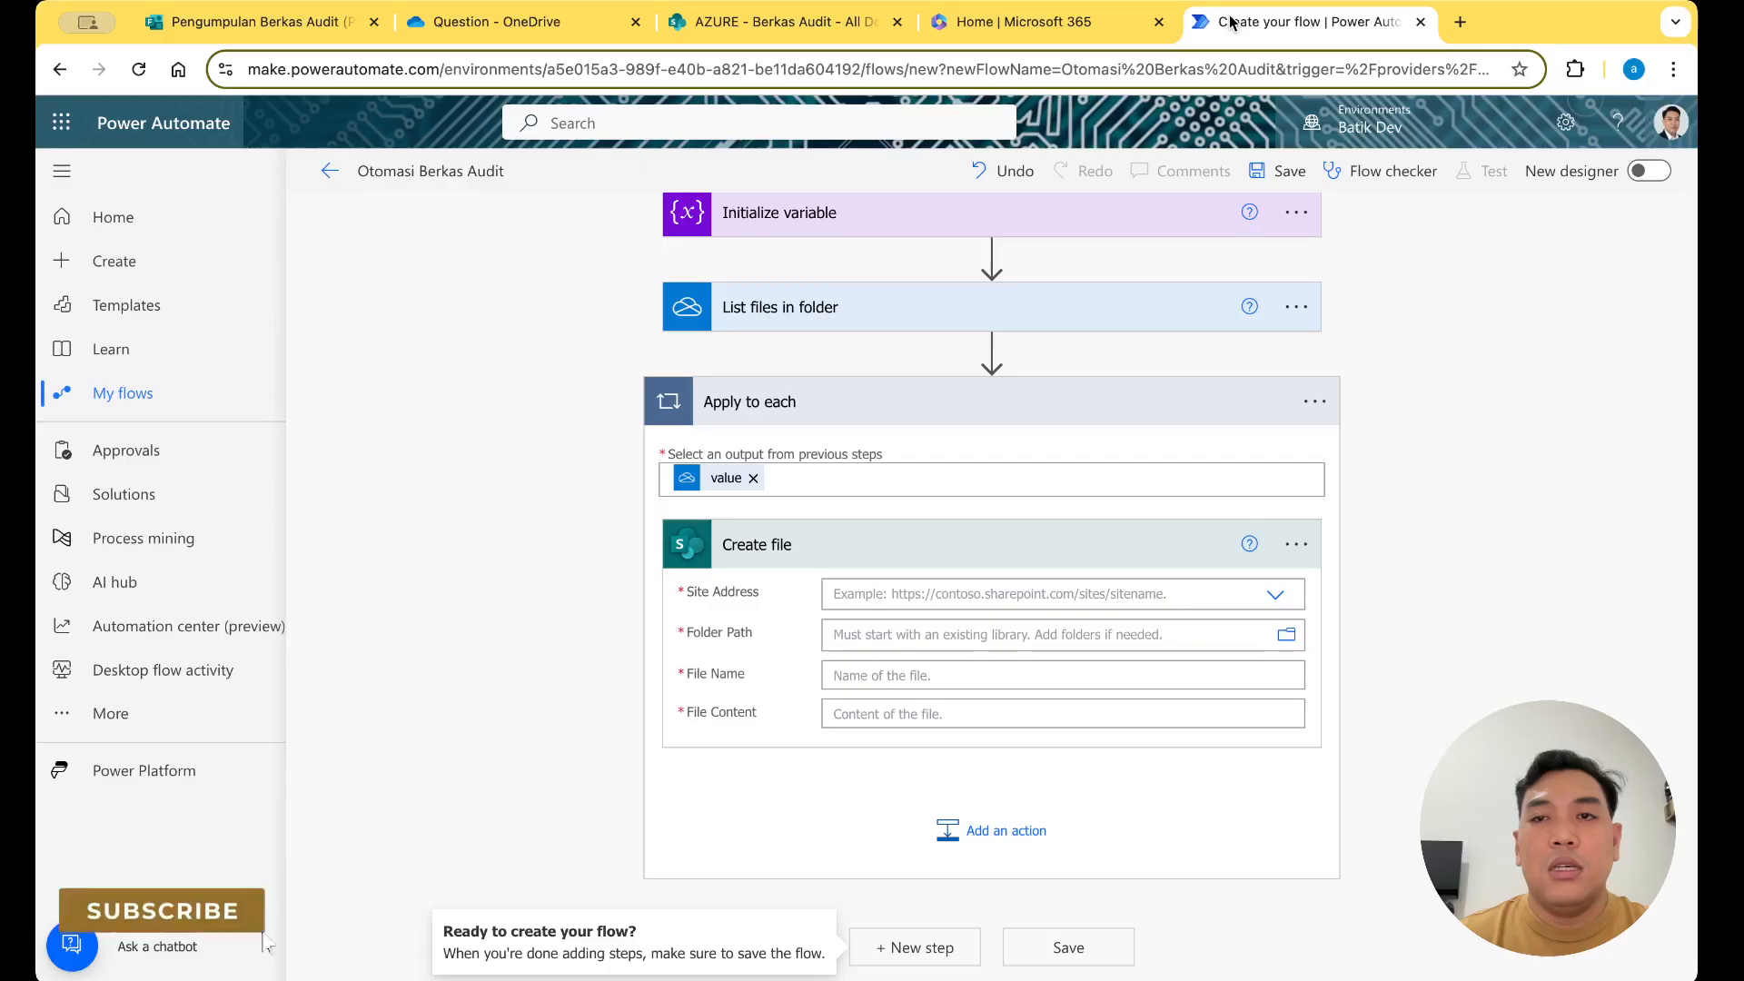
{"action": "left_click", "coordinate": [950, 595]}
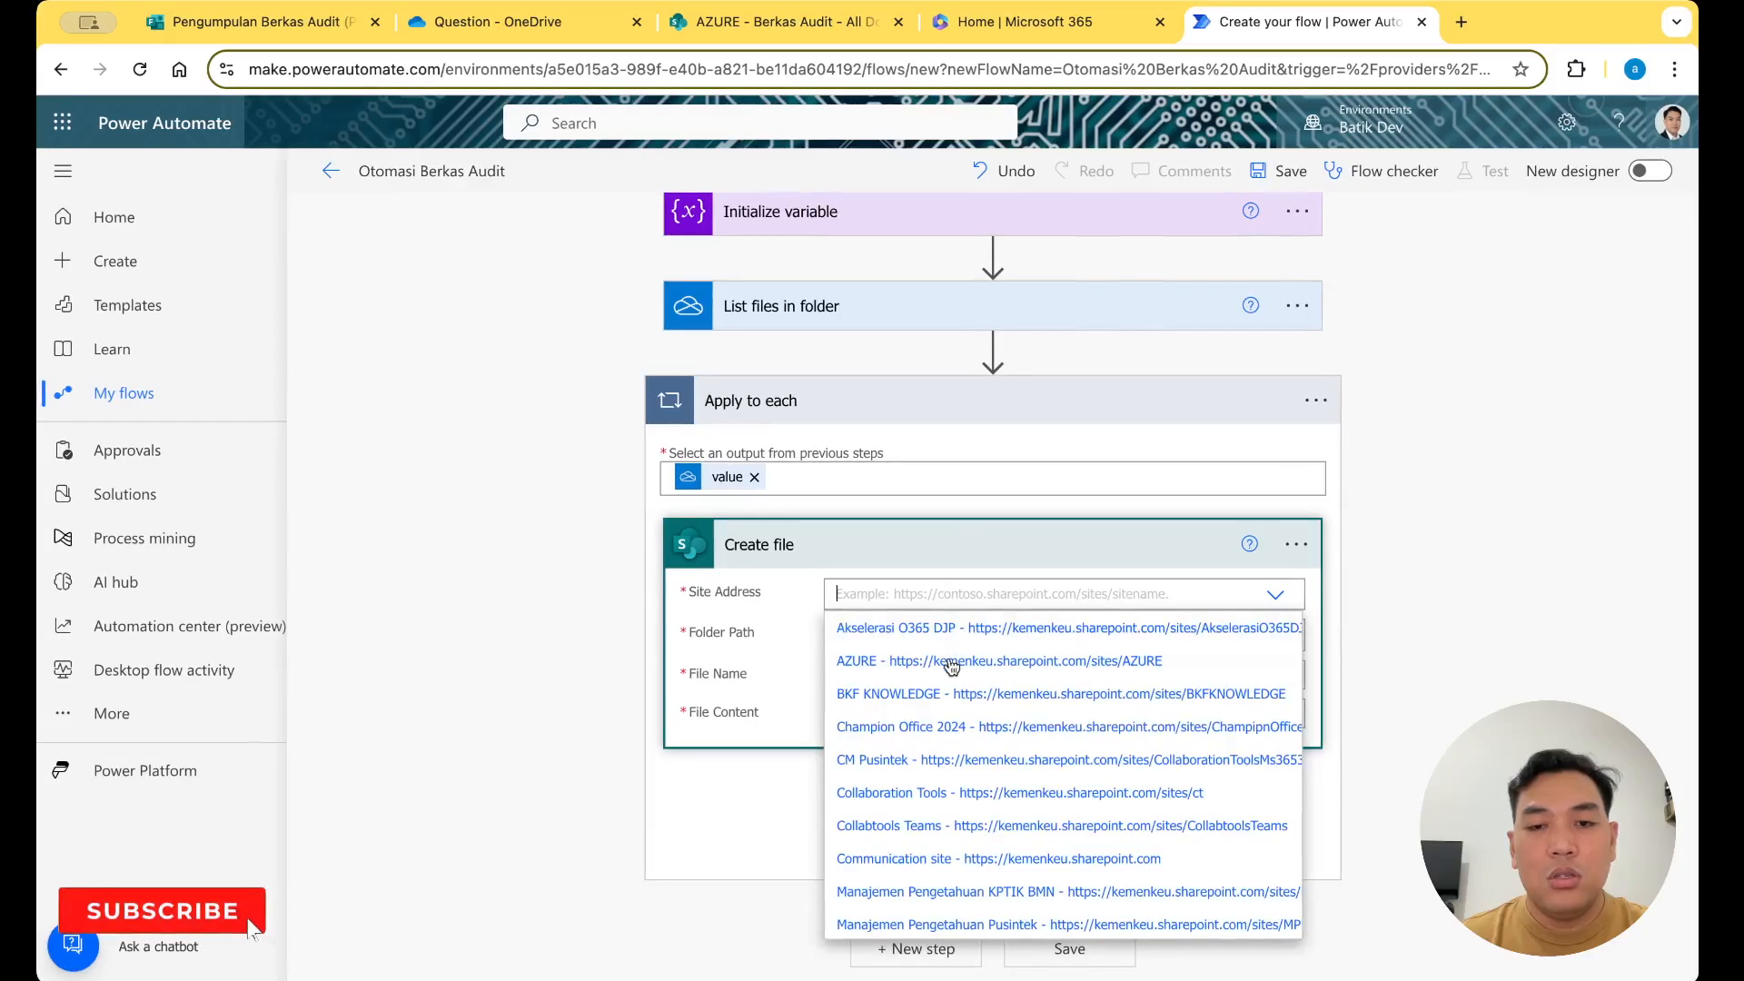
{"action": "left_click", "coordinate": [950, 662]}
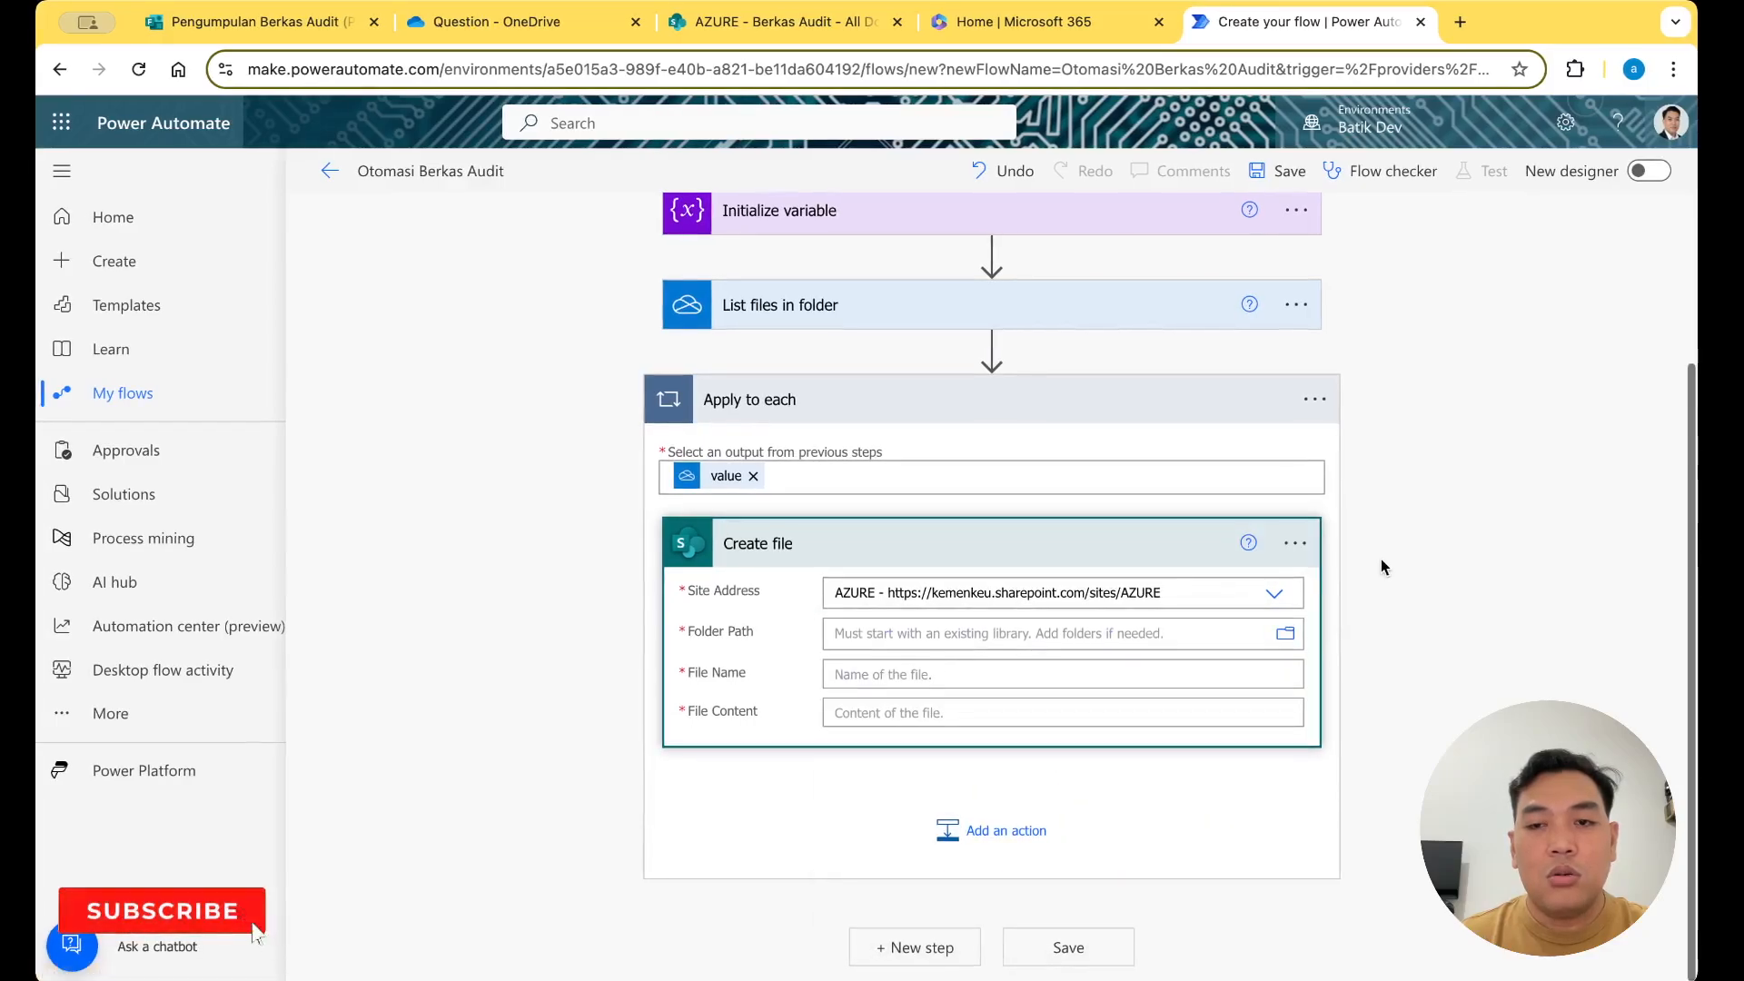
{"action": "left_click", "coordinate": [1057, 634]}
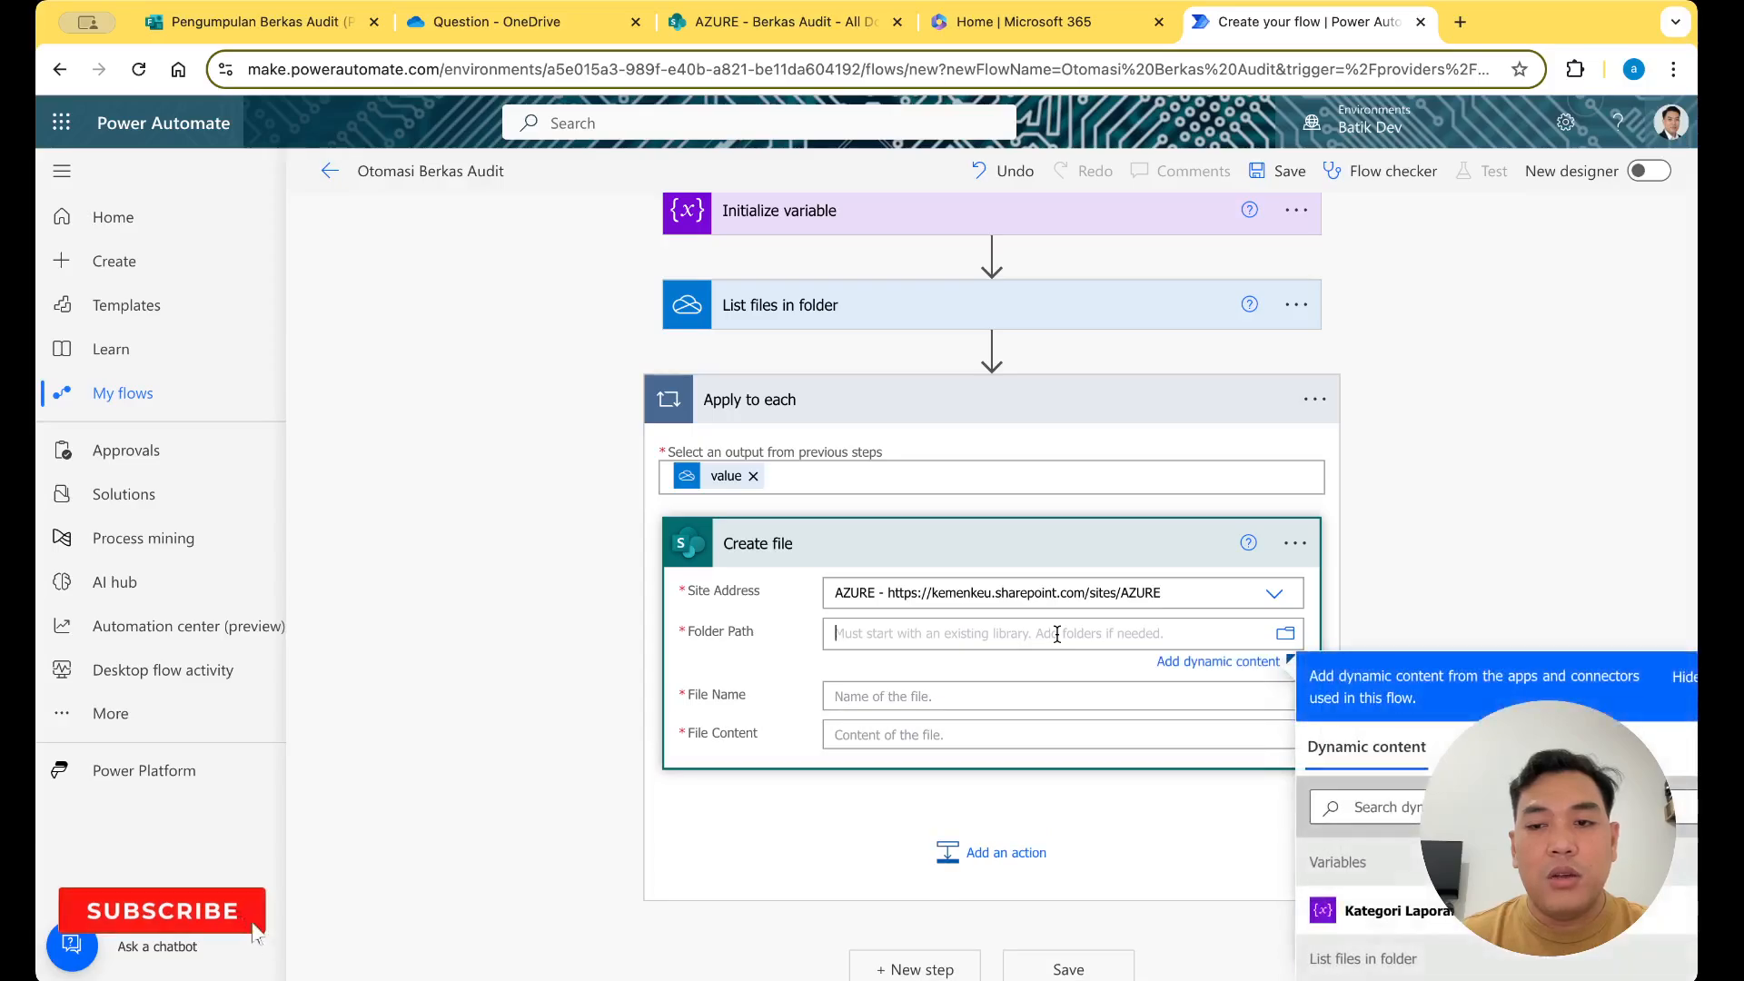
{"action": "scroll", "coordinate": [1463, 569], "scroll_direction": "down", "scroll_amount": 1}
{"action": "scroll", "coordinate": [1408, 470], "scroll_direction": "down", "scroll_amount": 1}
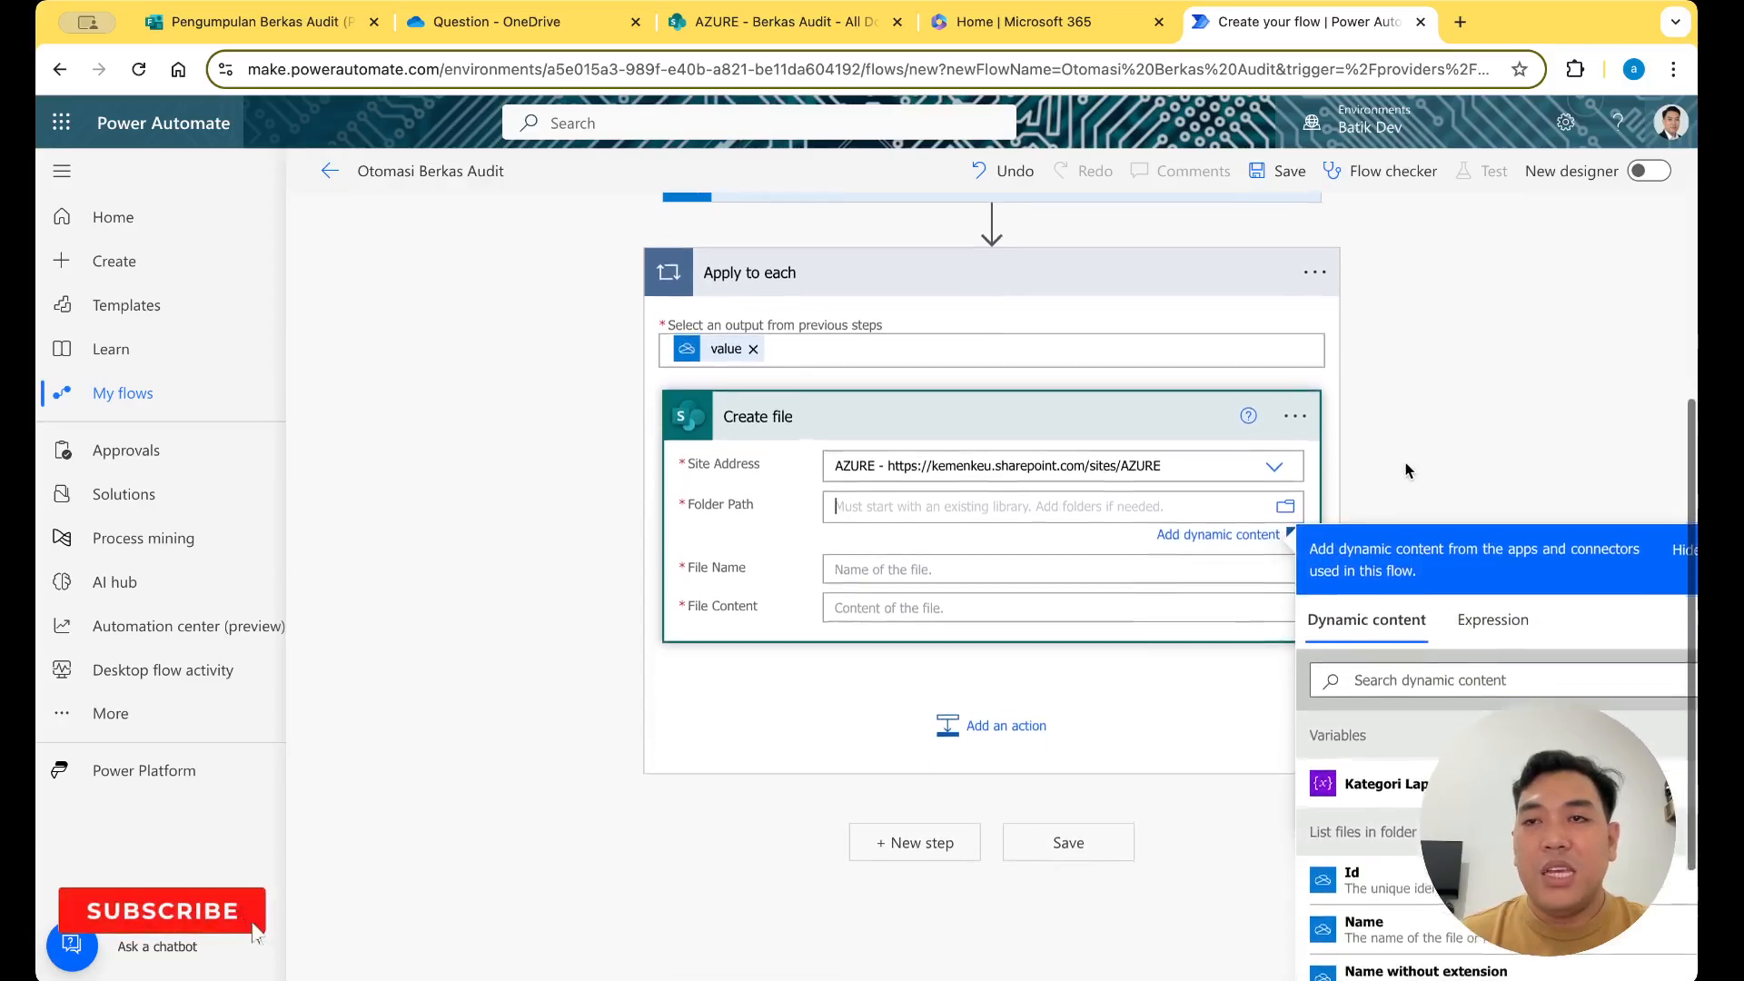
{"action": "scroll", "coordinate": [1406, 470], "scroll_direction": "down", "scroll_amount": 1}
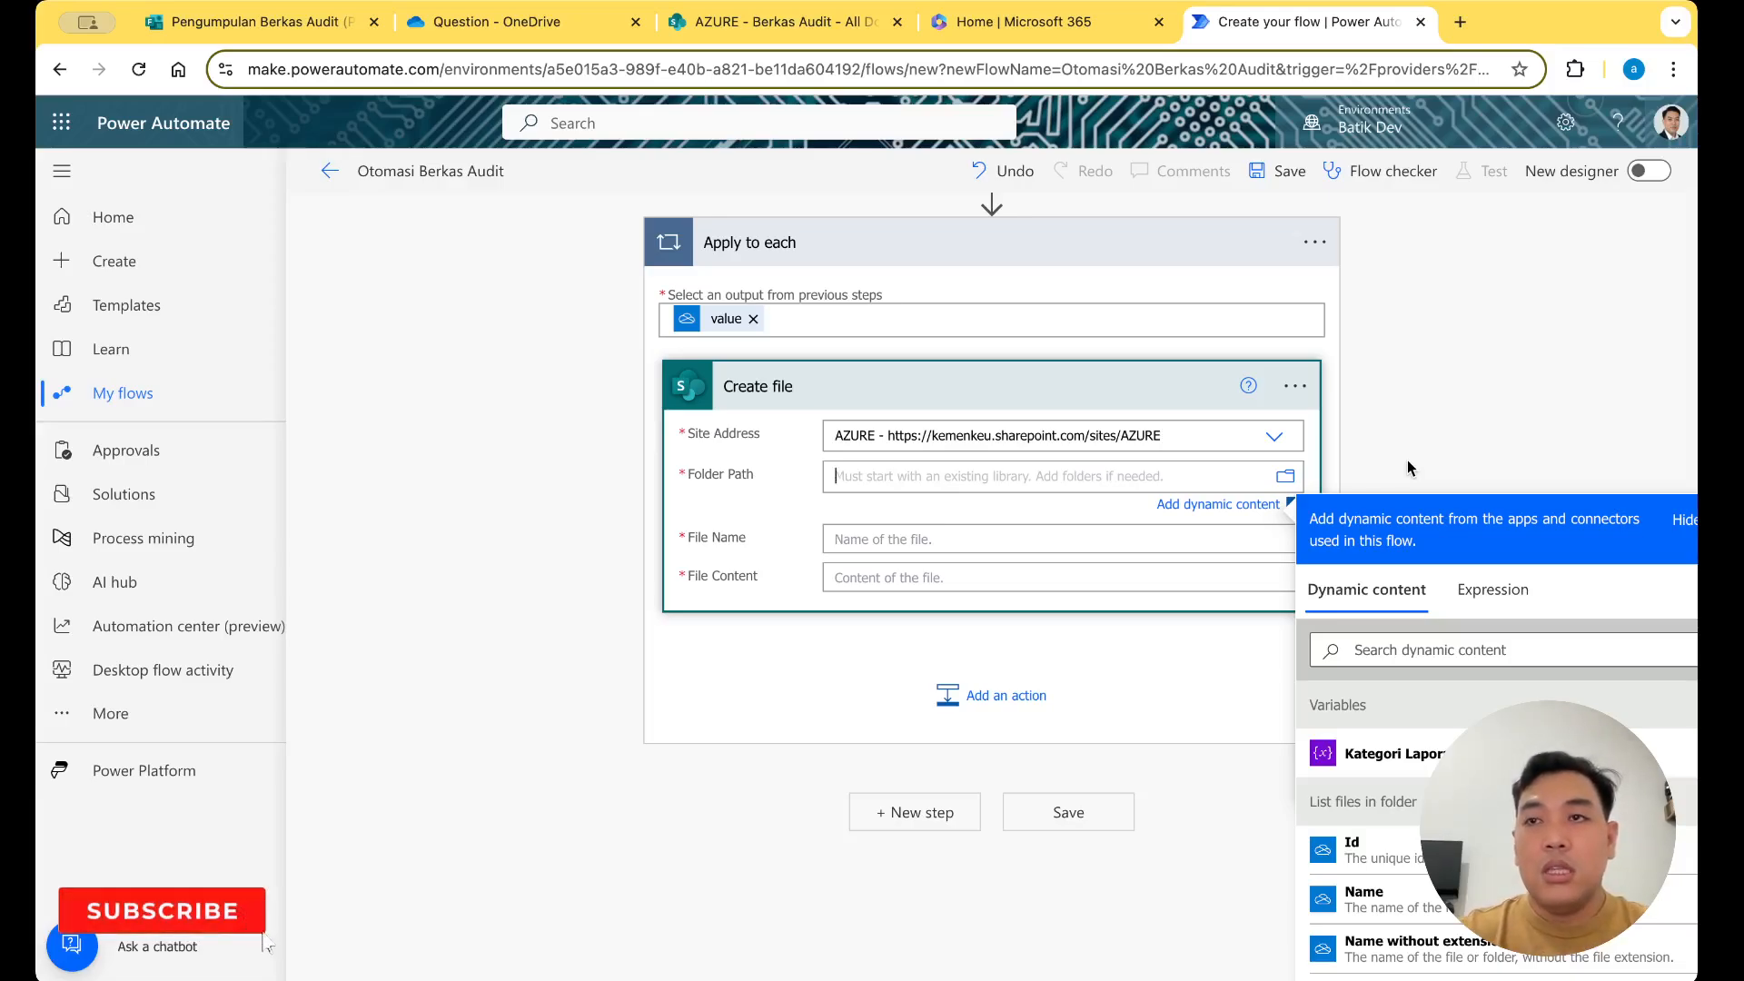
{"action": "type", "text": "/Berkas"}
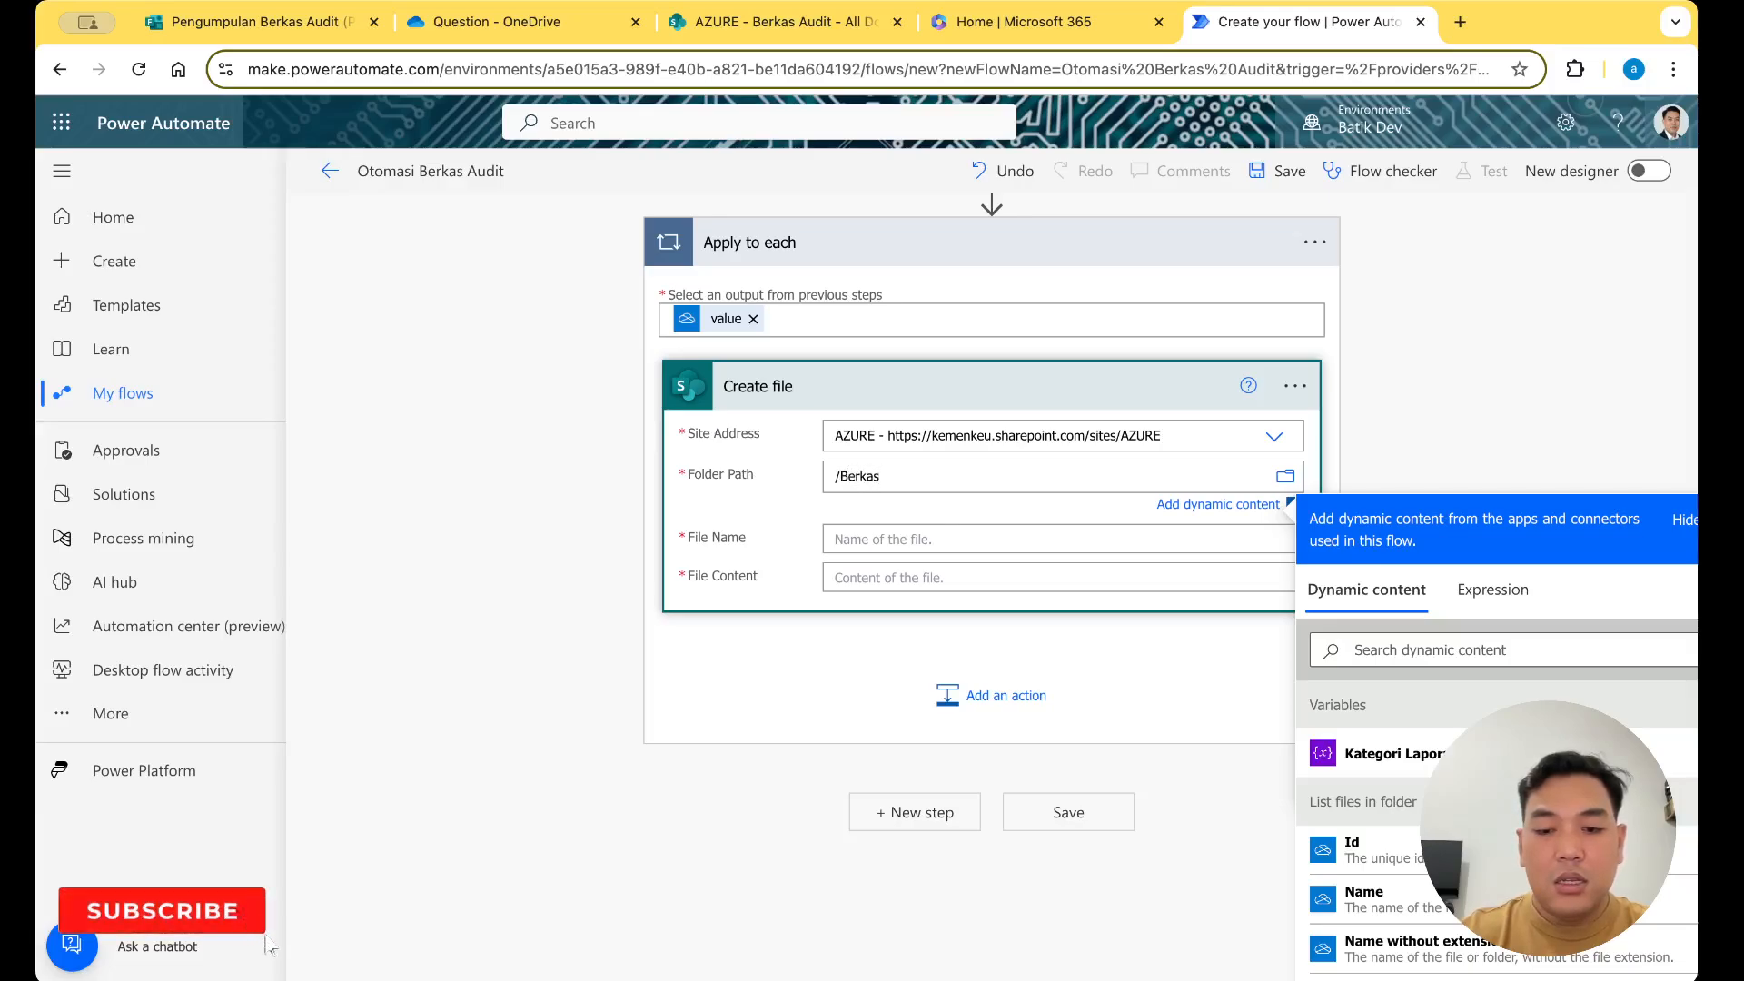
{"action": "type", "text": "_Audit"}
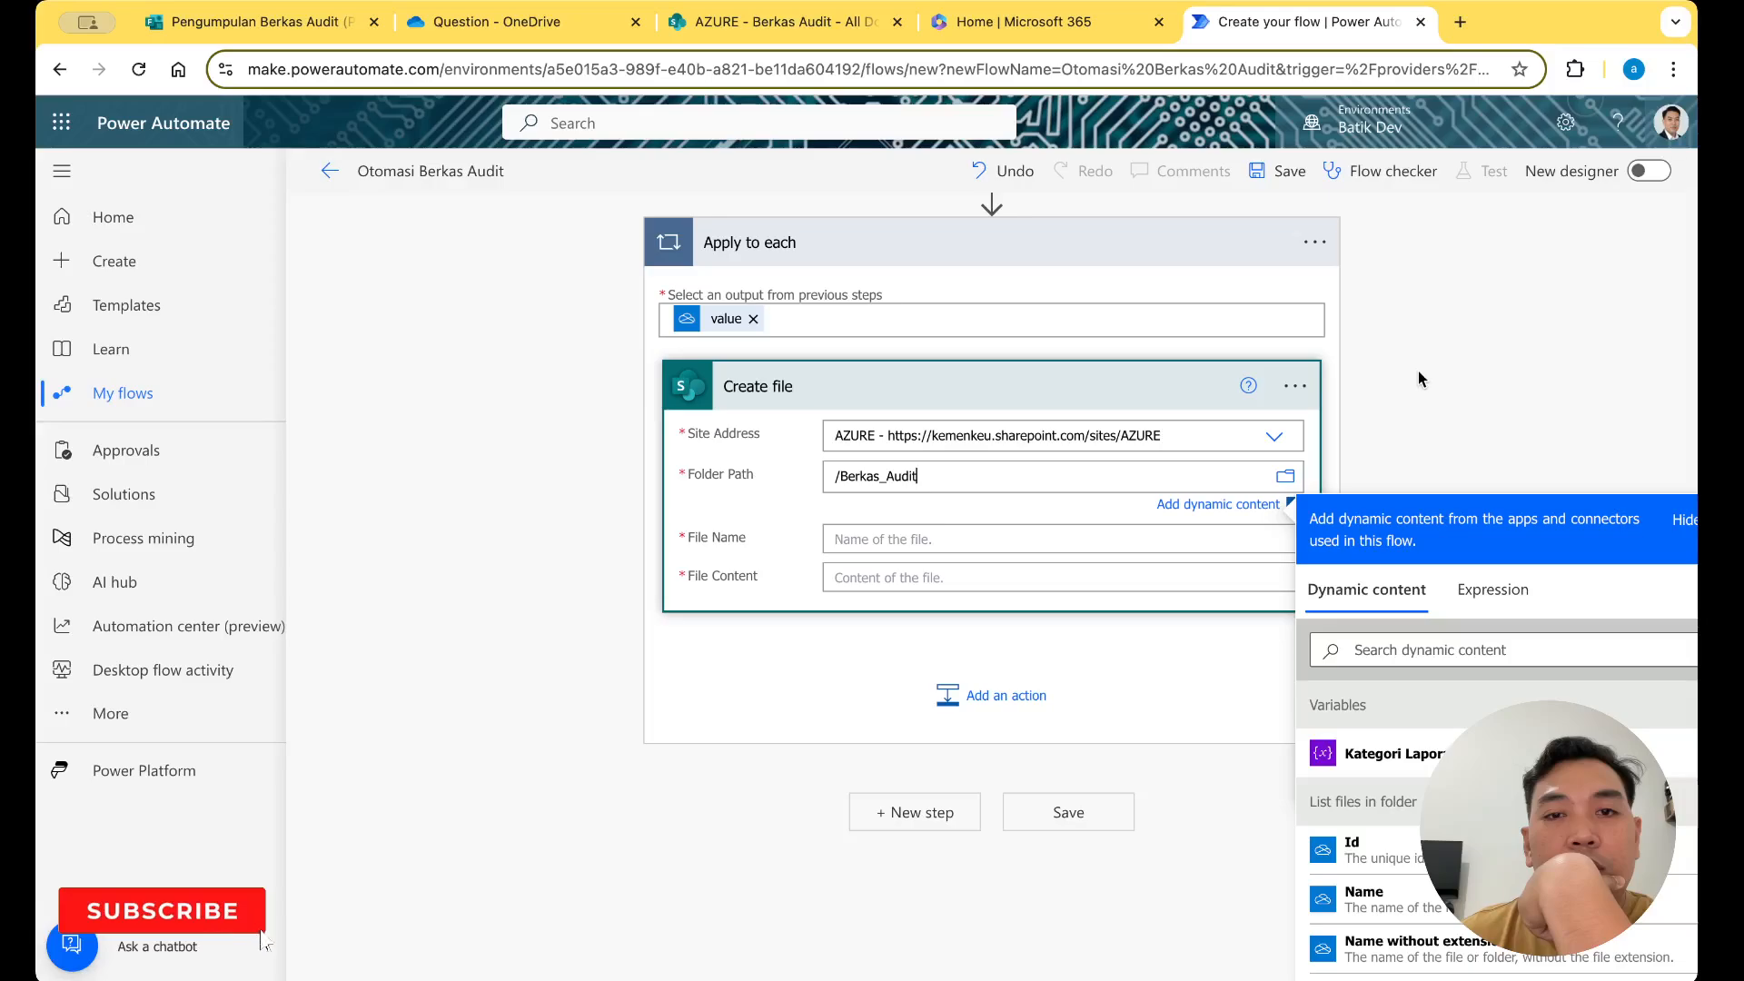
{"action": "scroll", "coordinate": [1420, 371], "scroll_direction": "up", "scroll_amount": 3}
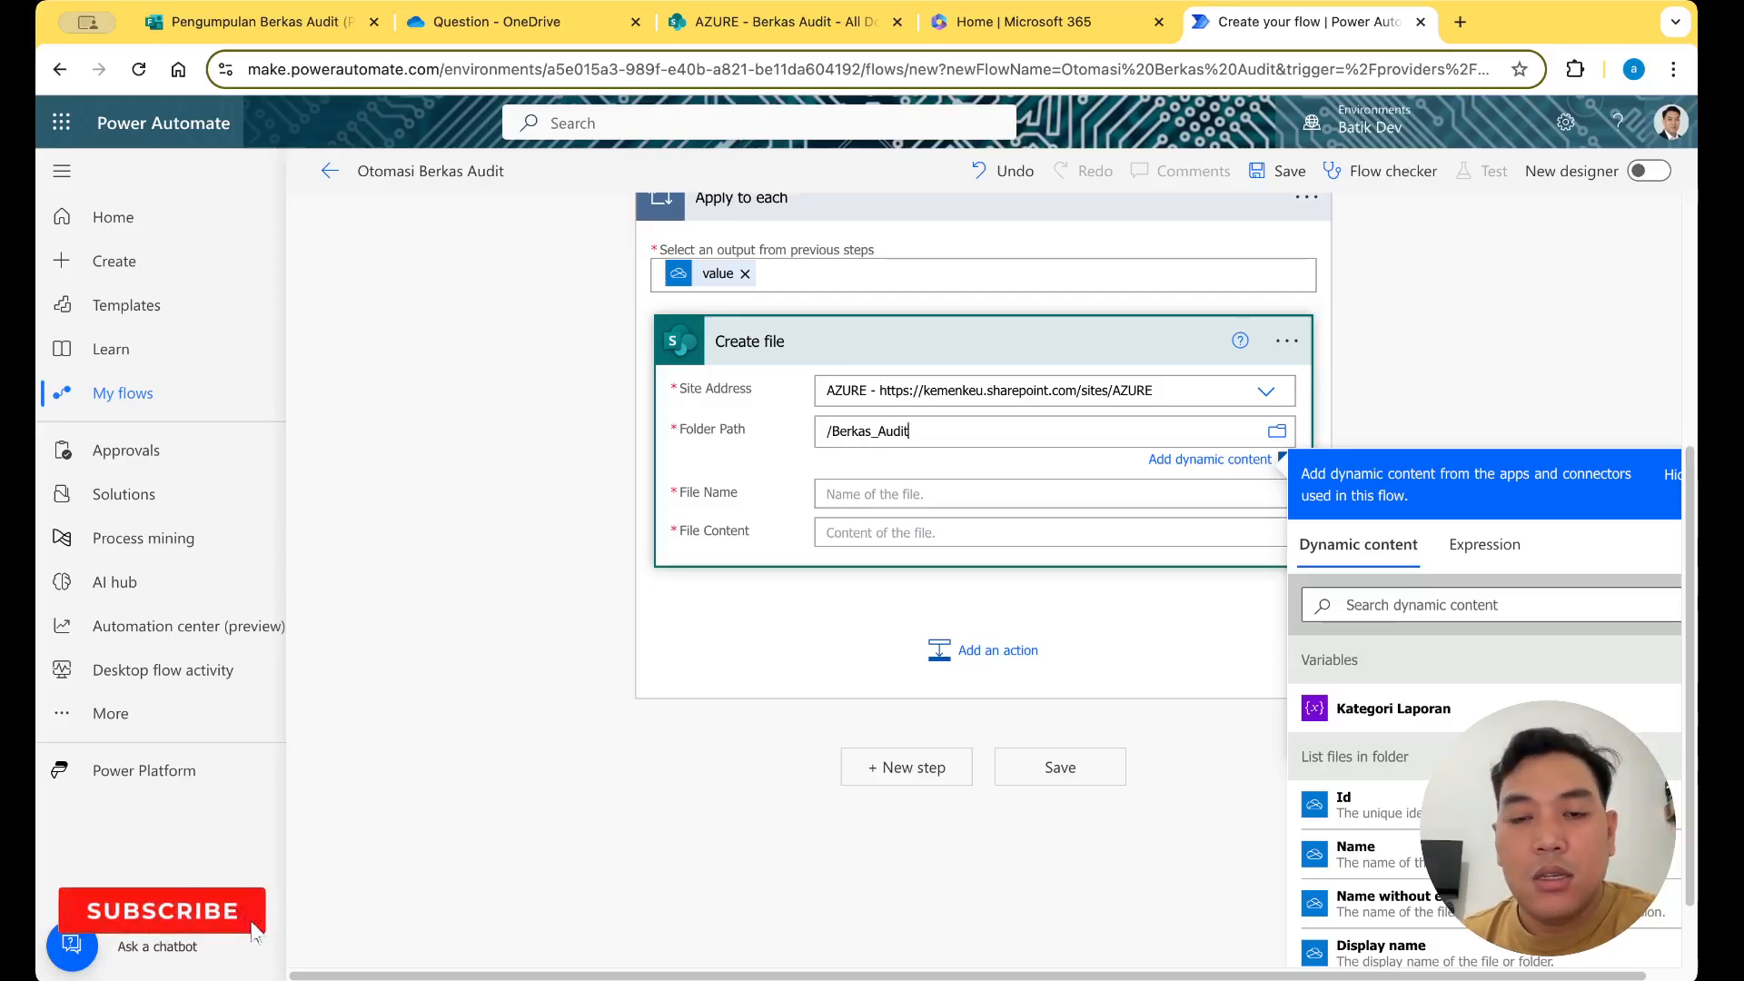
{"action": "left_click_drag", "start_coordinate": [1252, 420], "coordinate": [777, 417]}
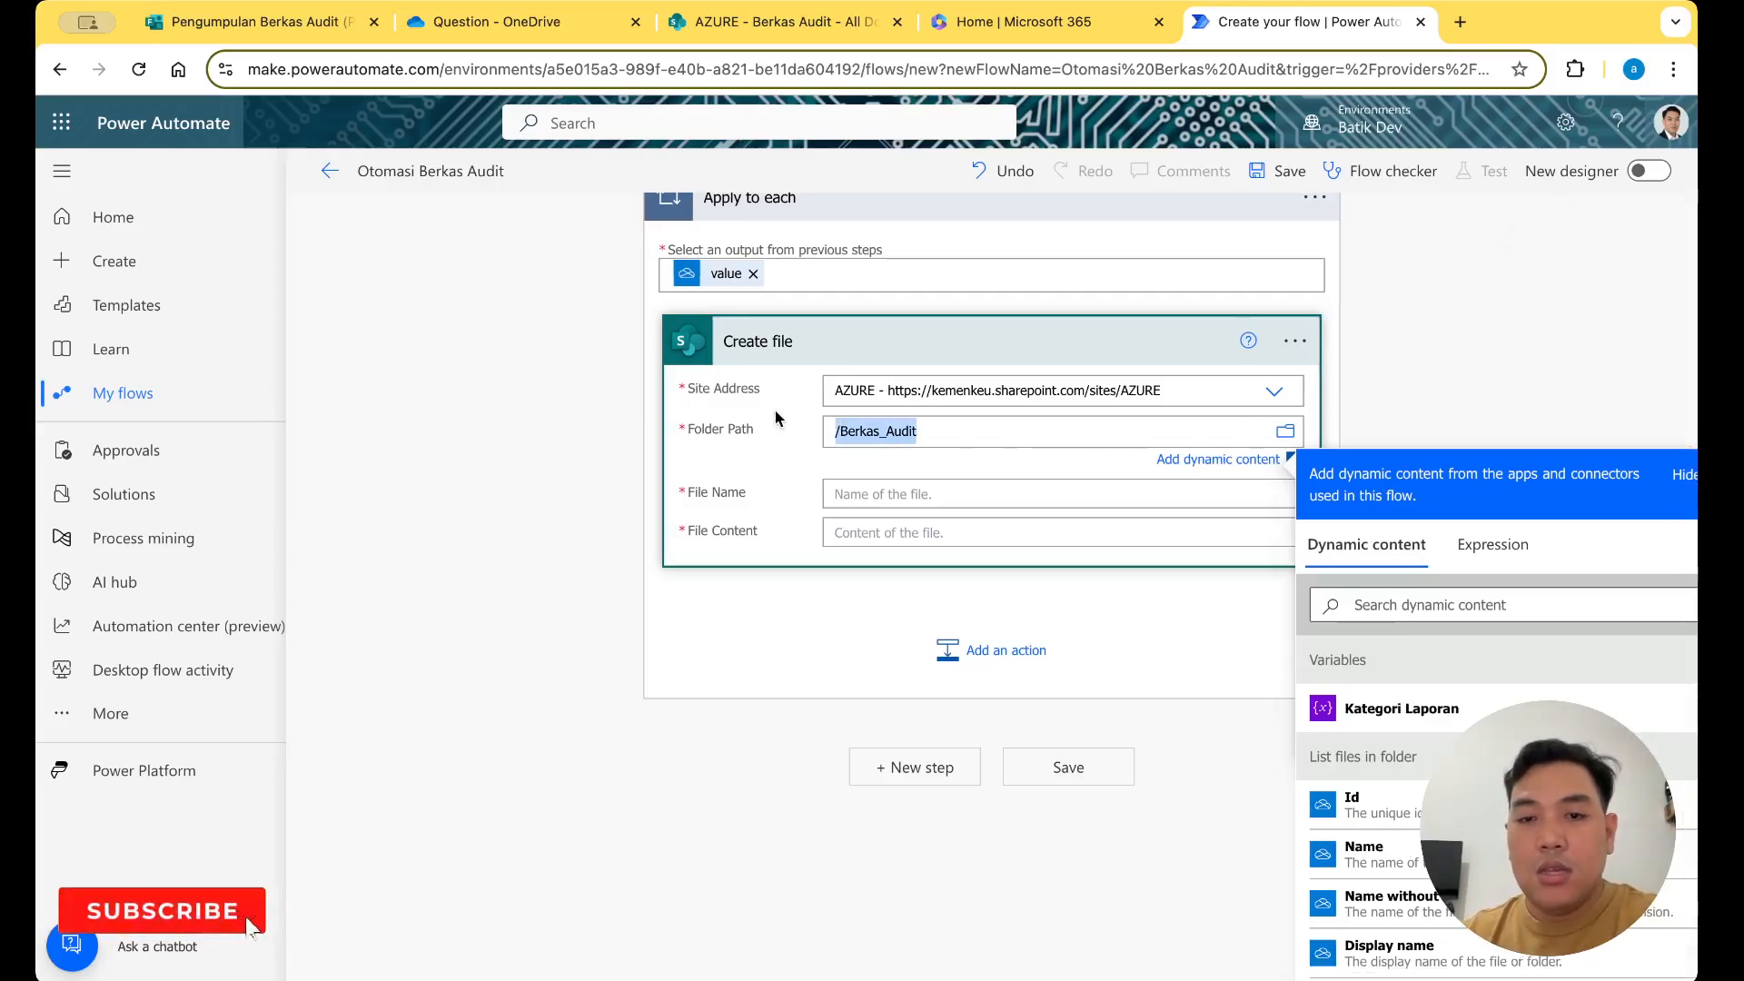
{"action": "key", "text": "BackSpace"}
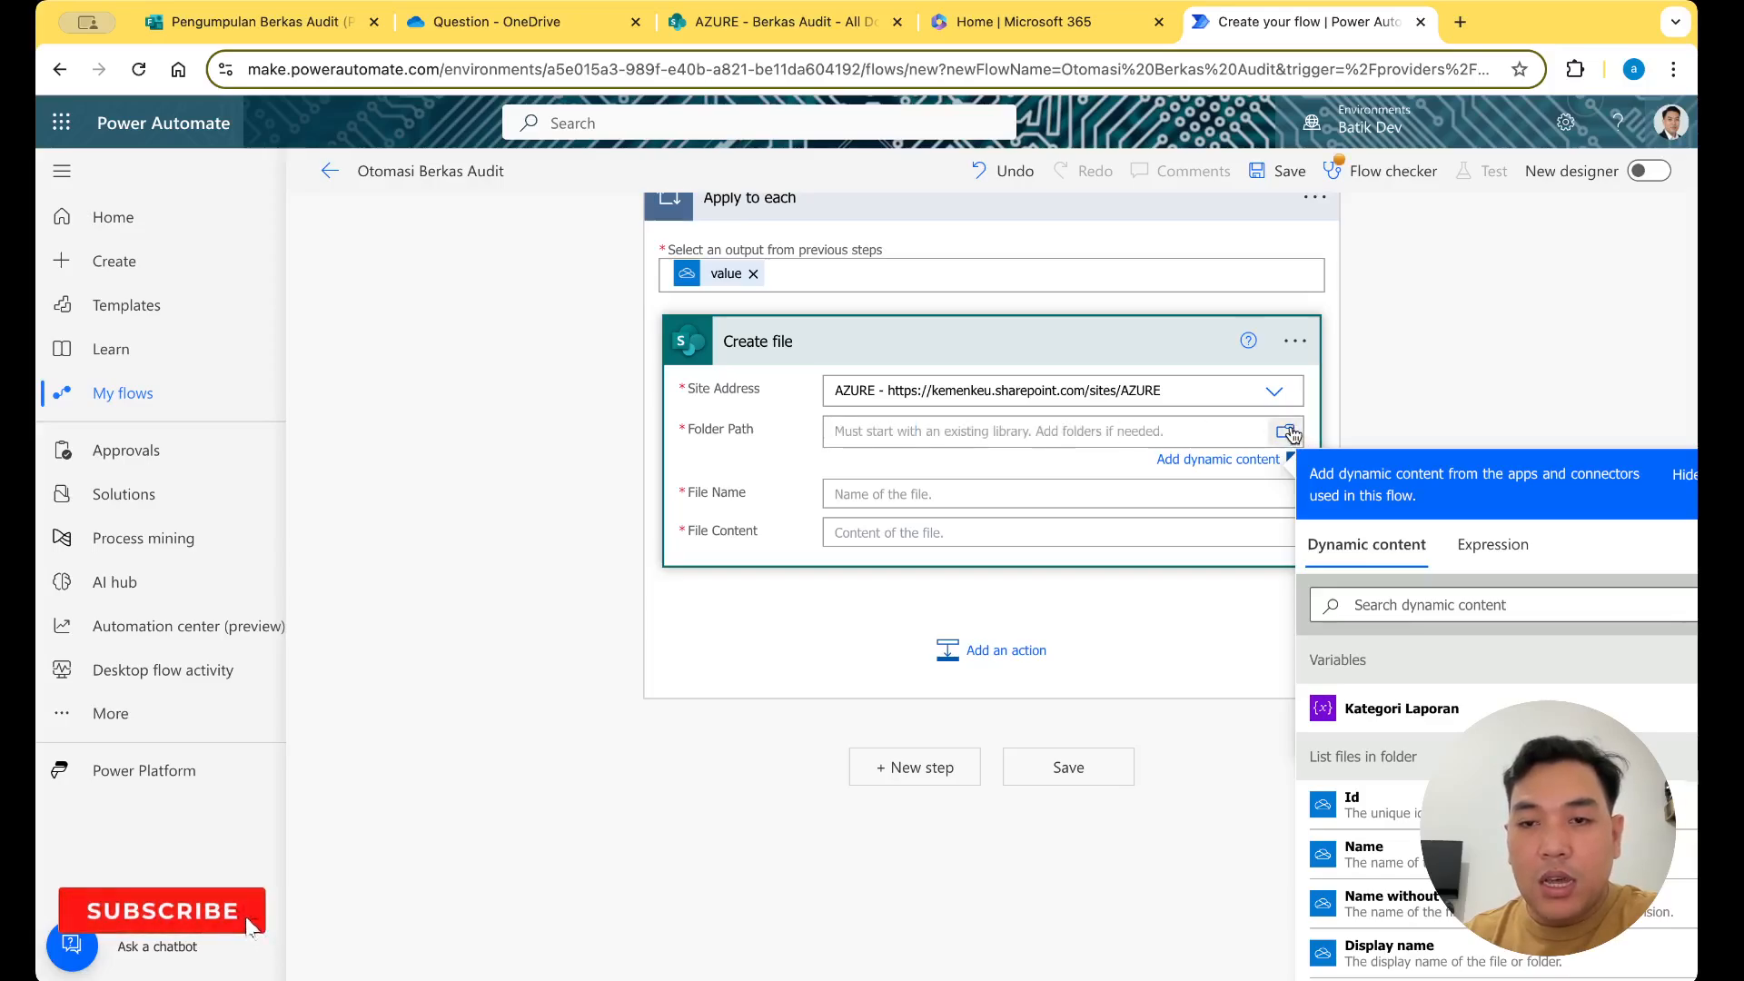
Browse the site's folders and choose the Berkas Audit library as the Create file folder path
{"action": "left_click", "coordinate": [1286, 432]}
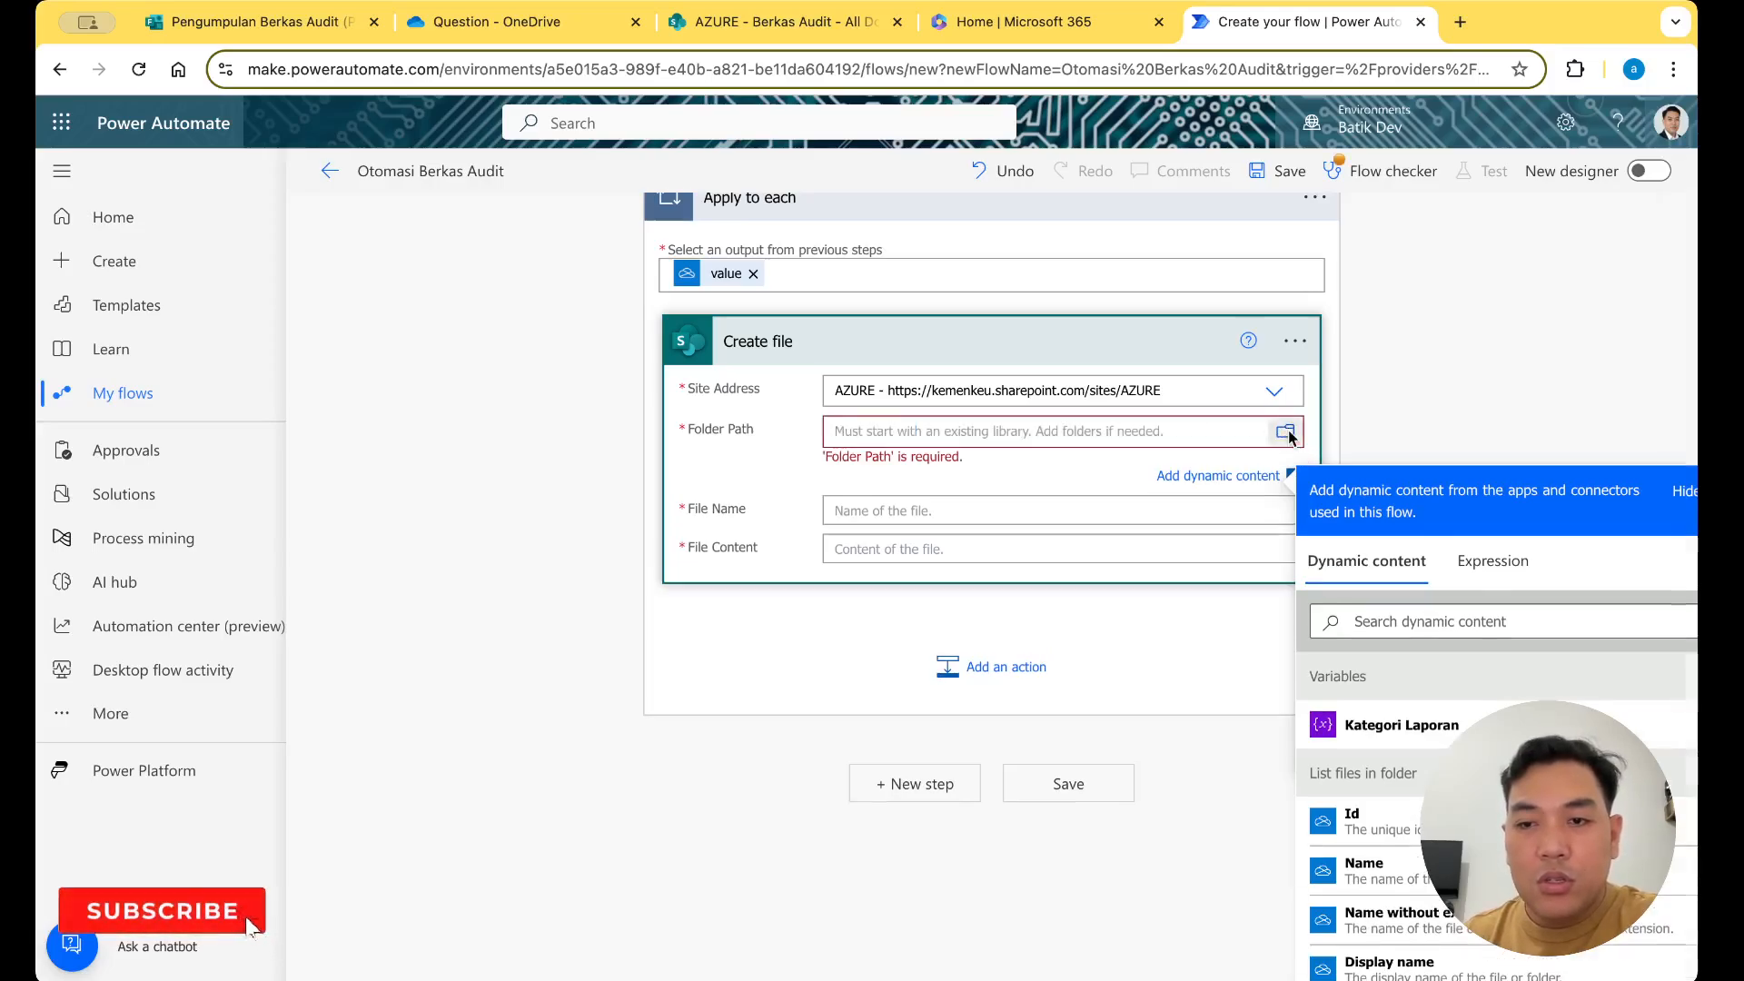
{"action": "left_click", "coordinate": [1289, 432]}
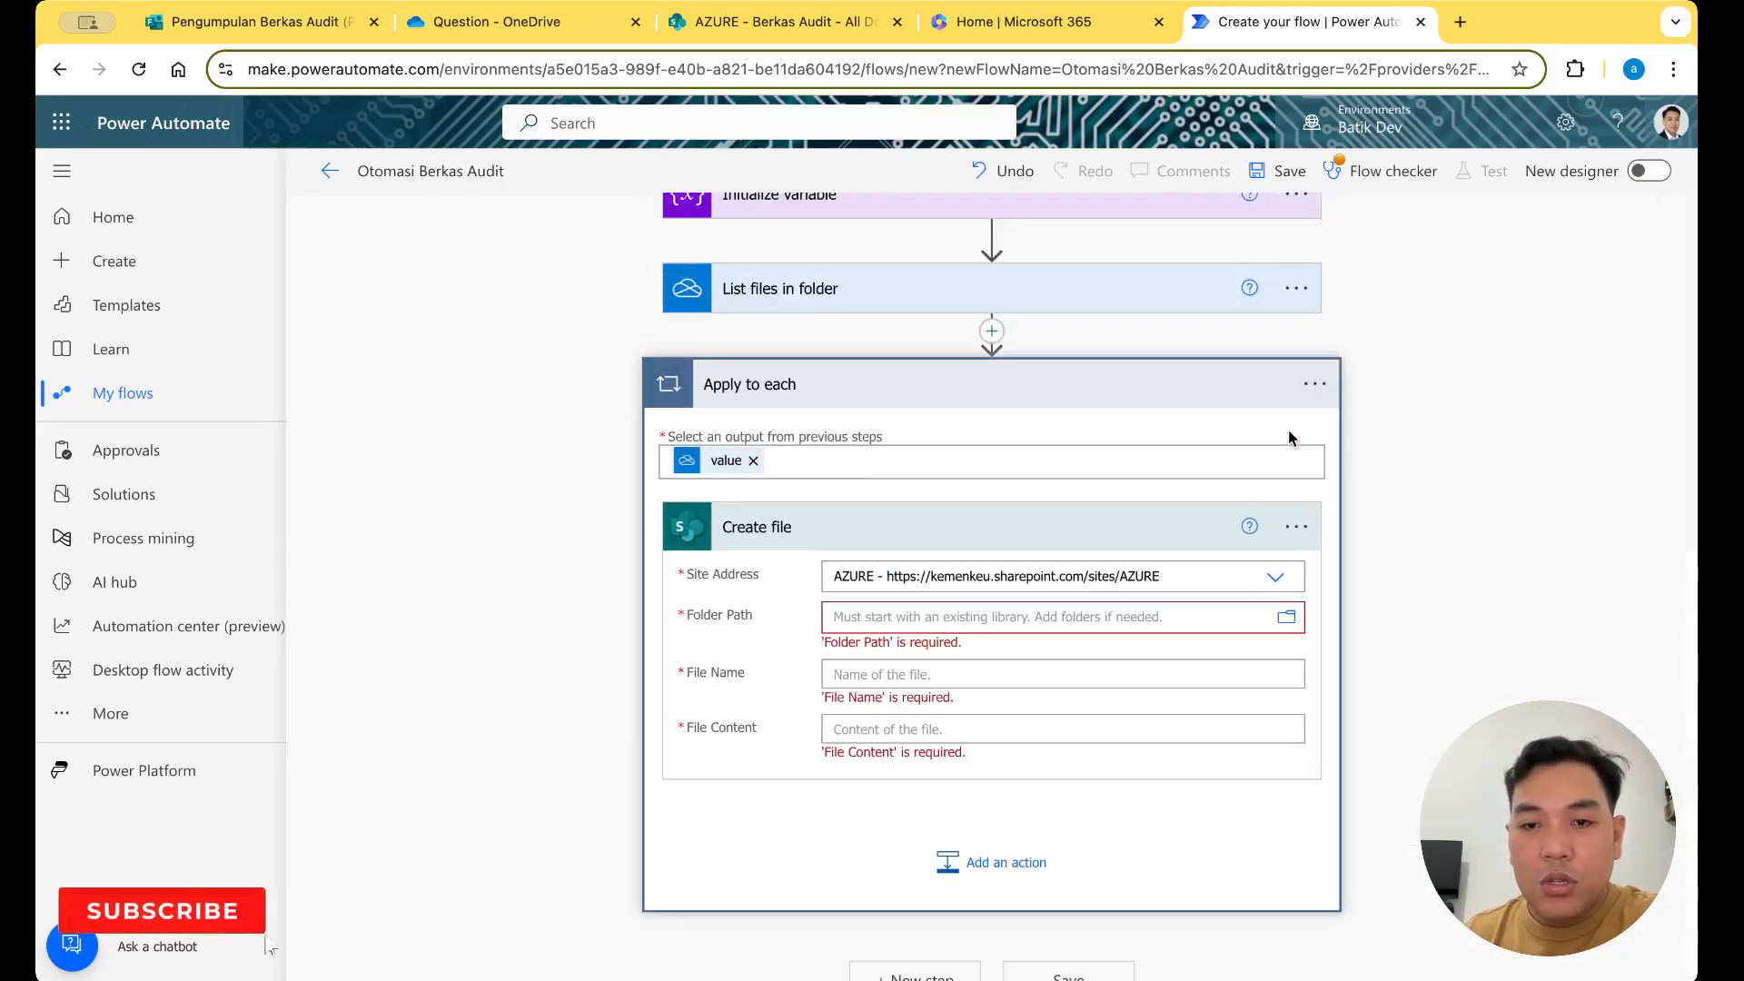
{"action": "left_click", "coordinate": [1285, 619]}
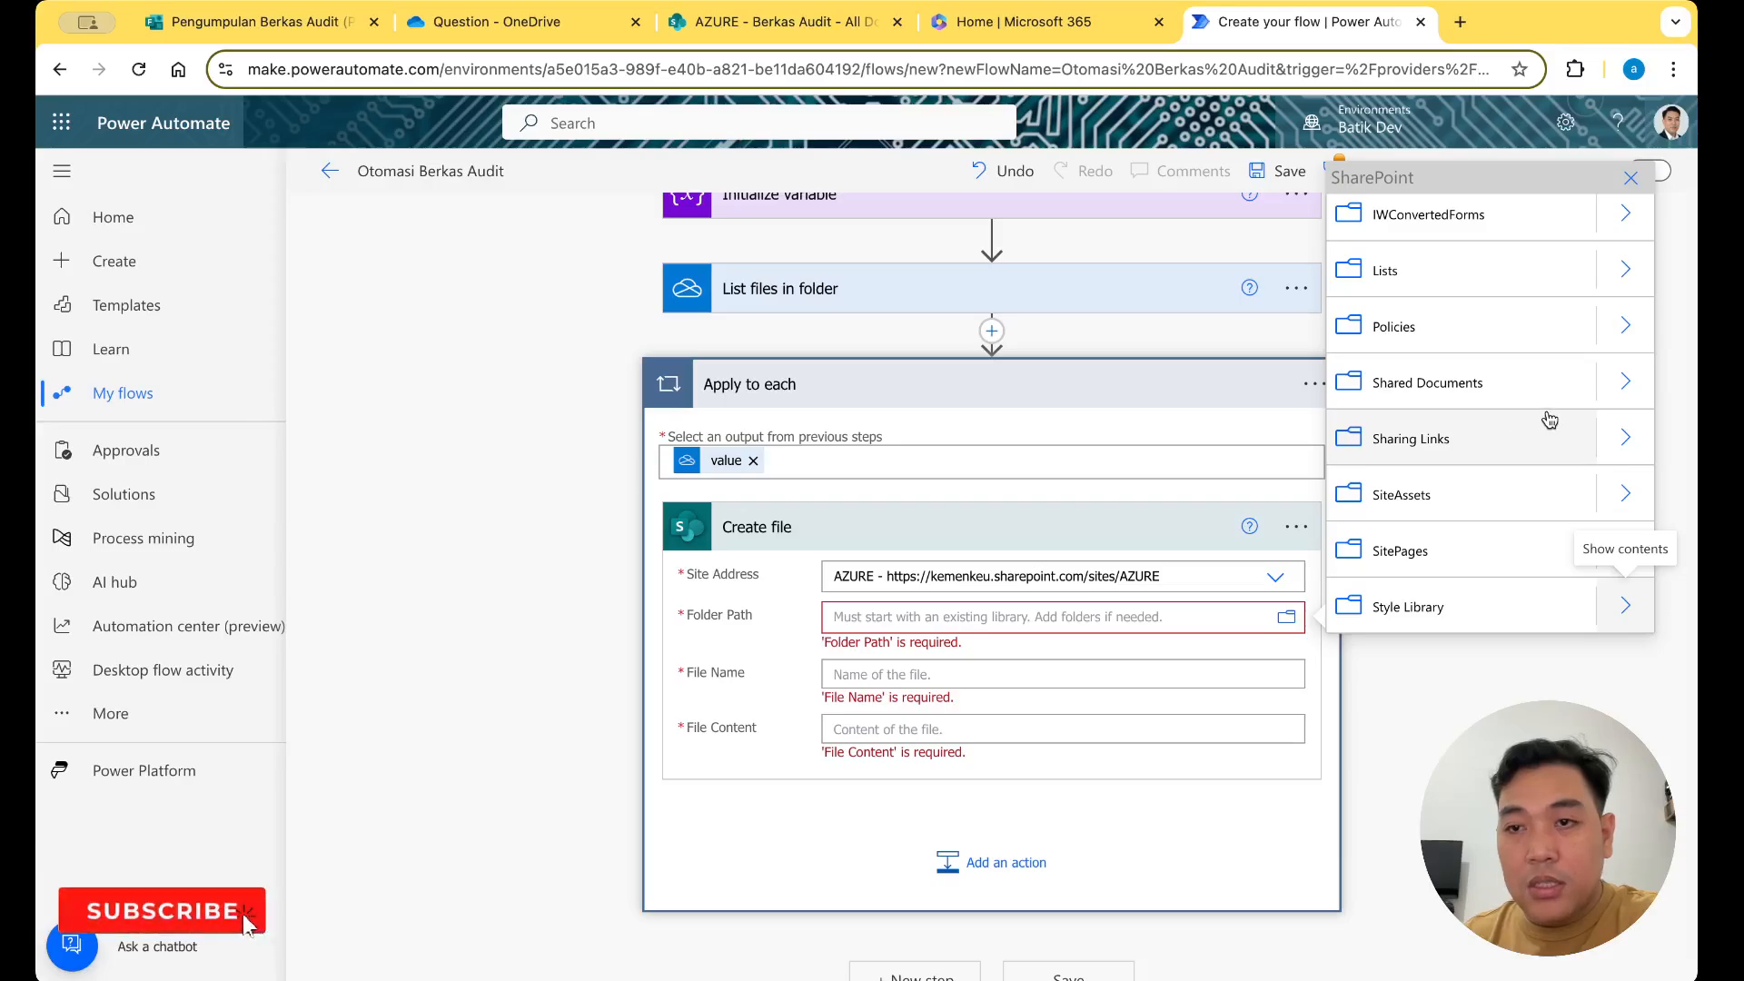
{"action": "scroll", "coordinate": [1534, 464], "scroll_direction": "up", "scroll_amount": 5}
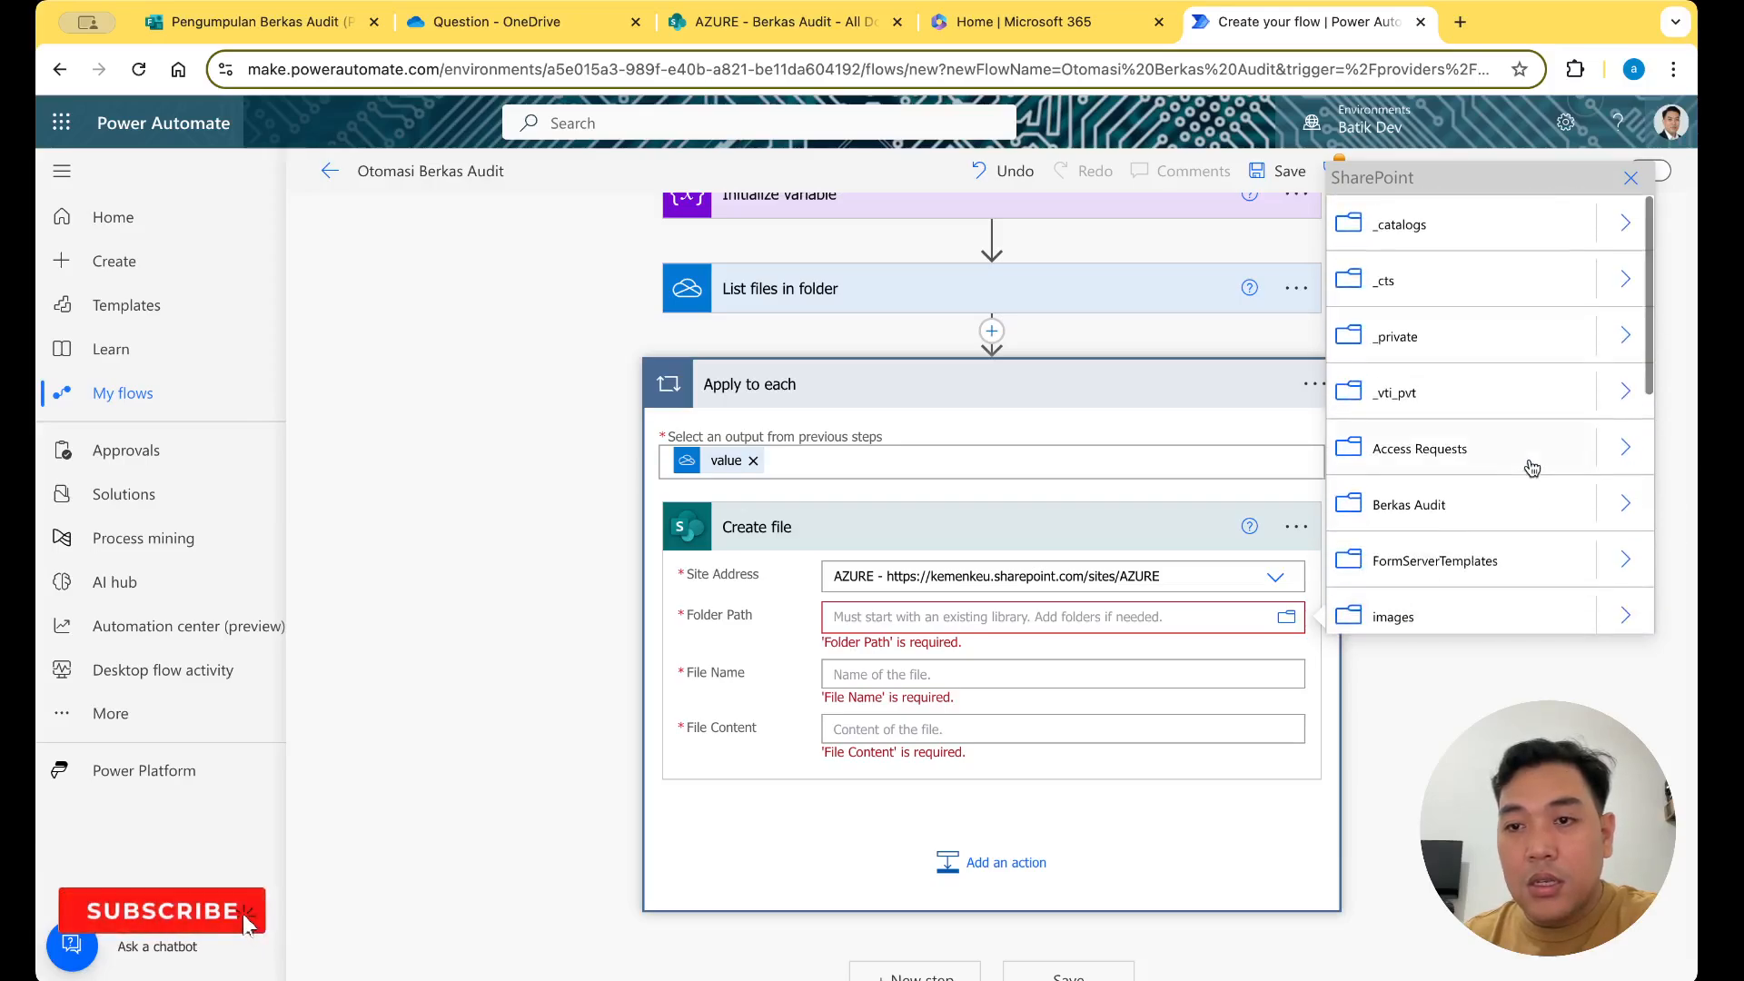
{"action": "left_click", "coordinate": [1534, 504]}
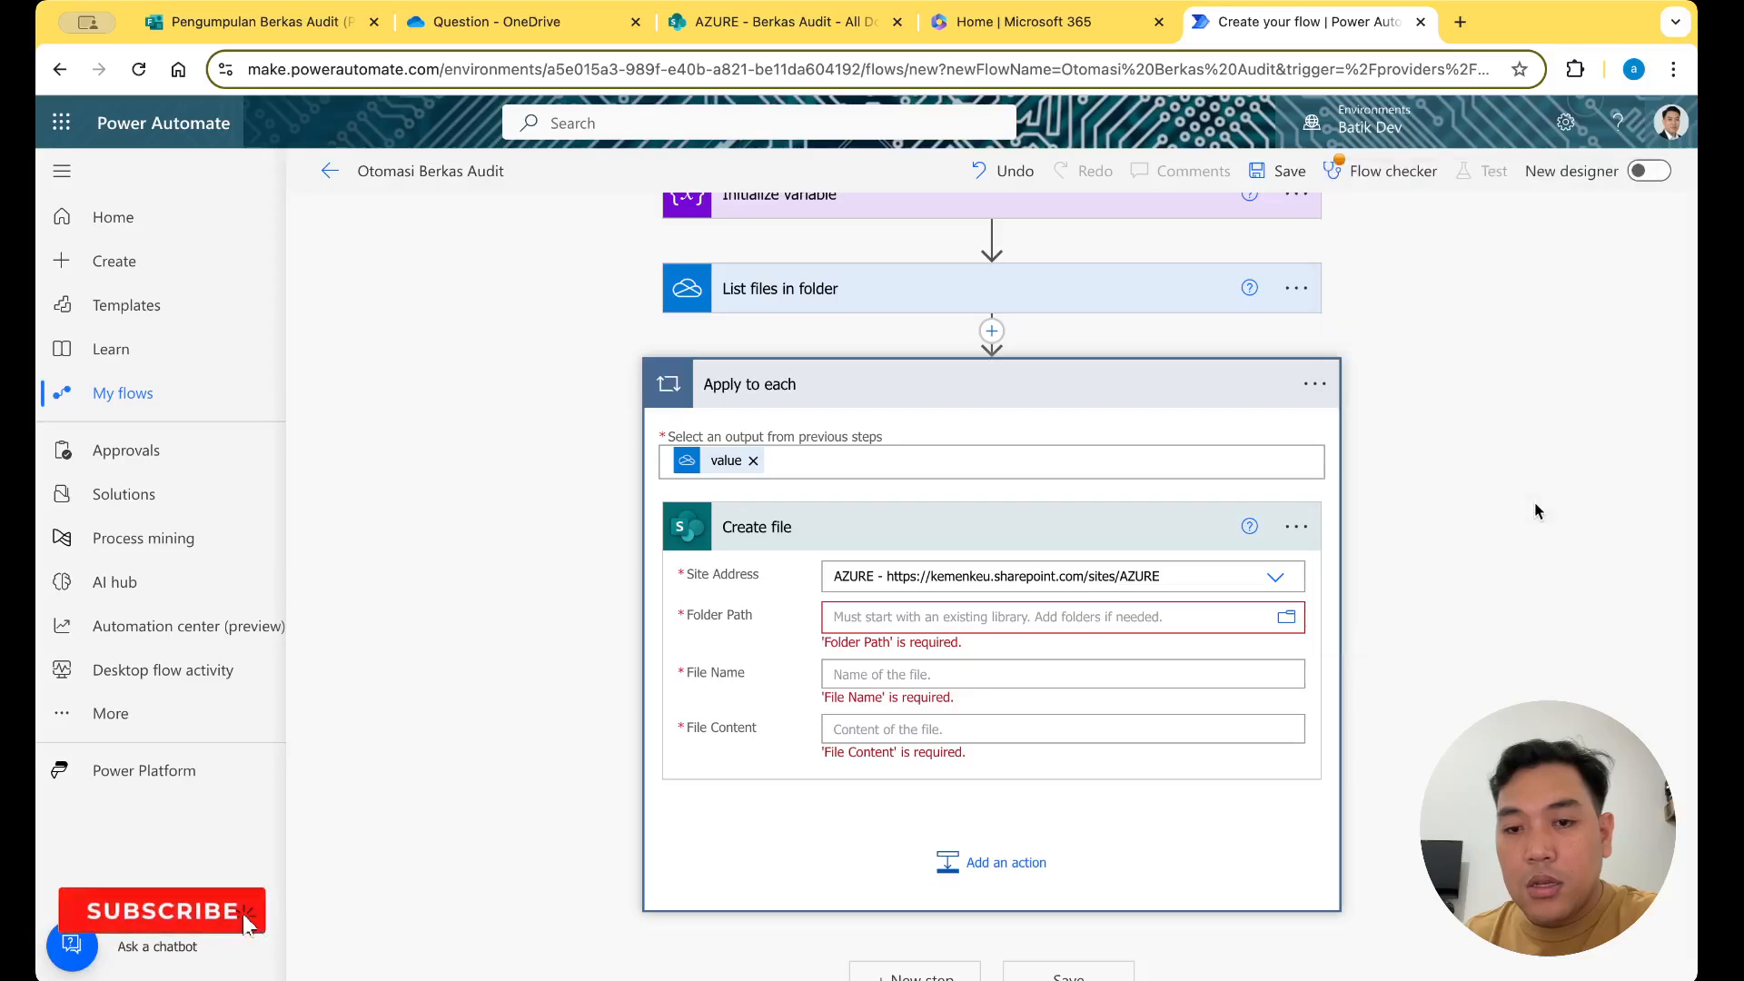
Extend the folder path with a slash and the Kategori Laporan variable, giving "/Berkas Audit/" followed by the variable
{"action": "left_click", "coordinate": [1073, 620]}
{"action": "key", "text": "BackSpace"}
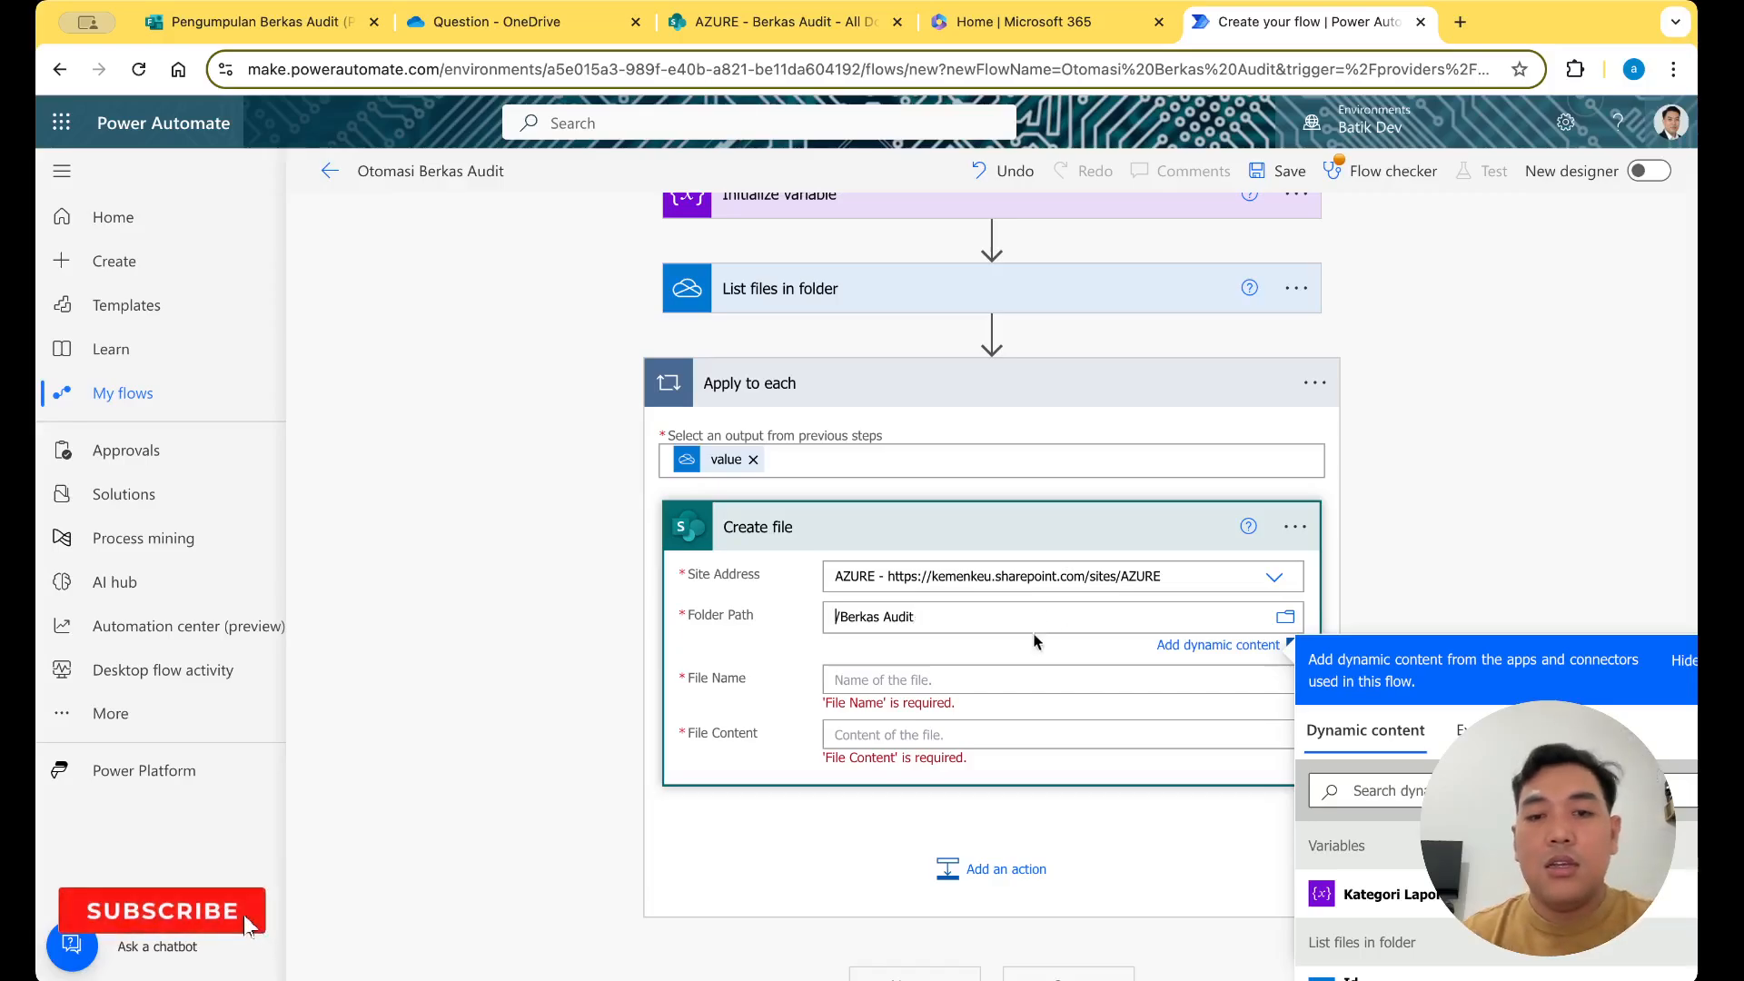
{"action": "type", "text": "/"}
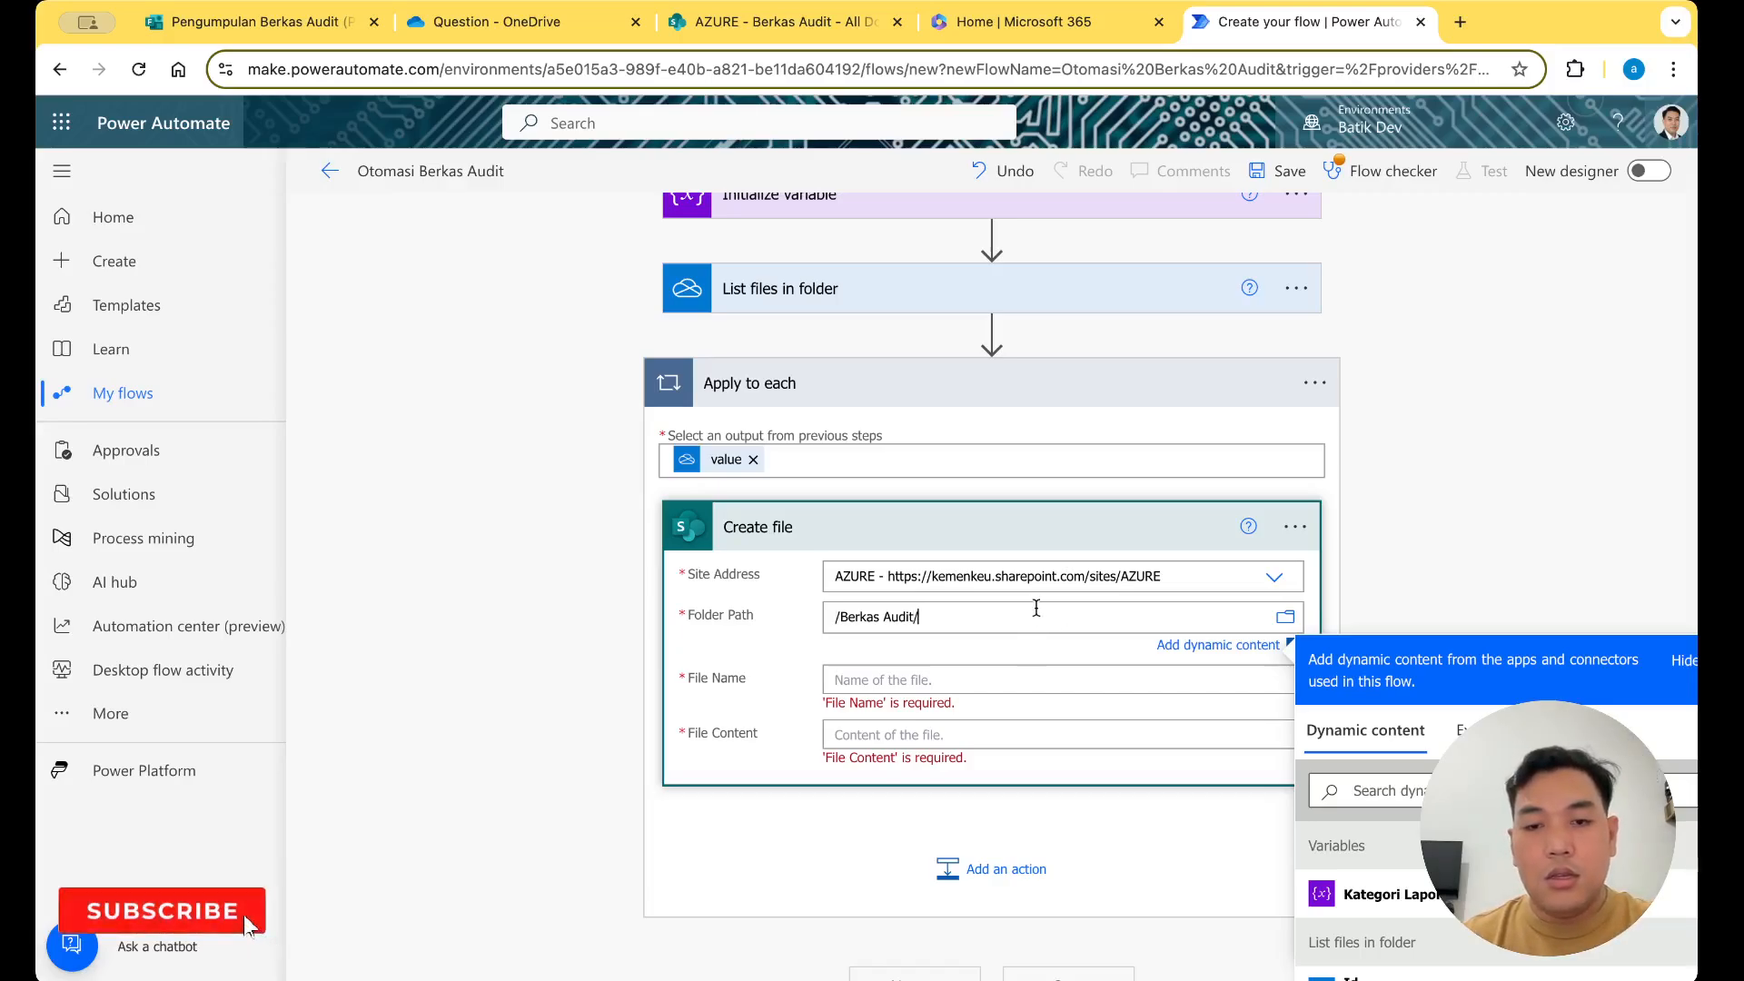
{"action": "left_click", "coordinate": [1385, 894]}
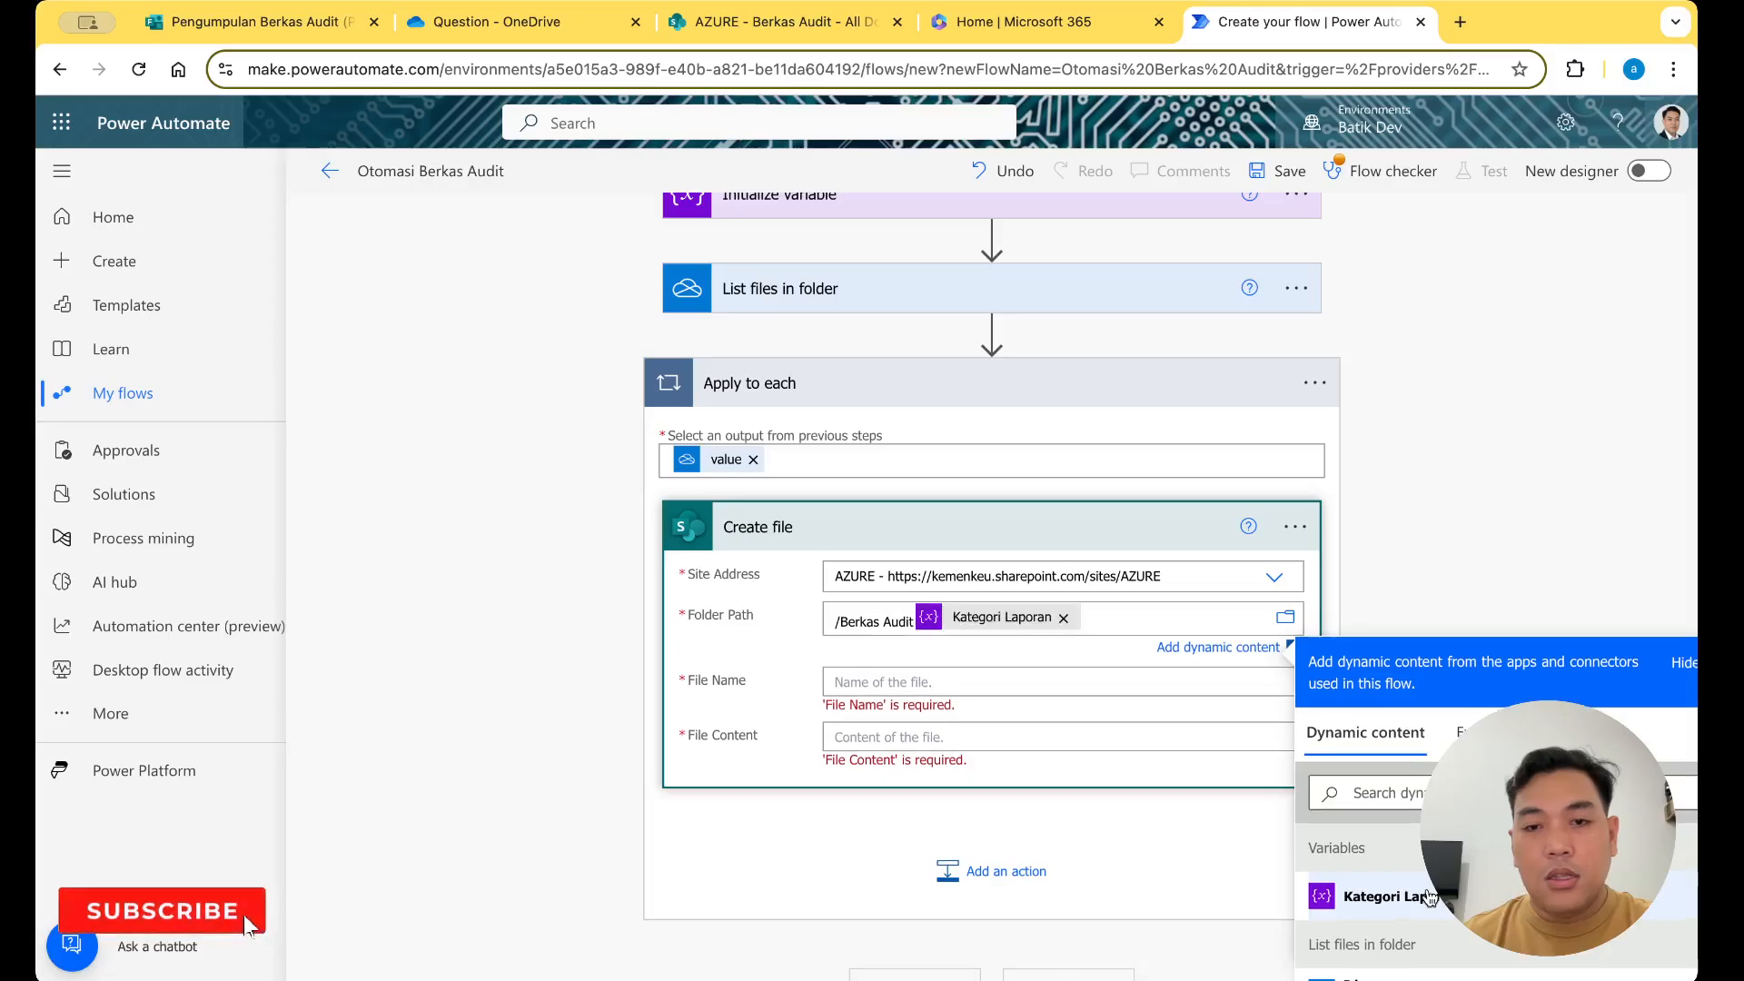
{"action": "left_click", "coordinate": [1422, 554]}
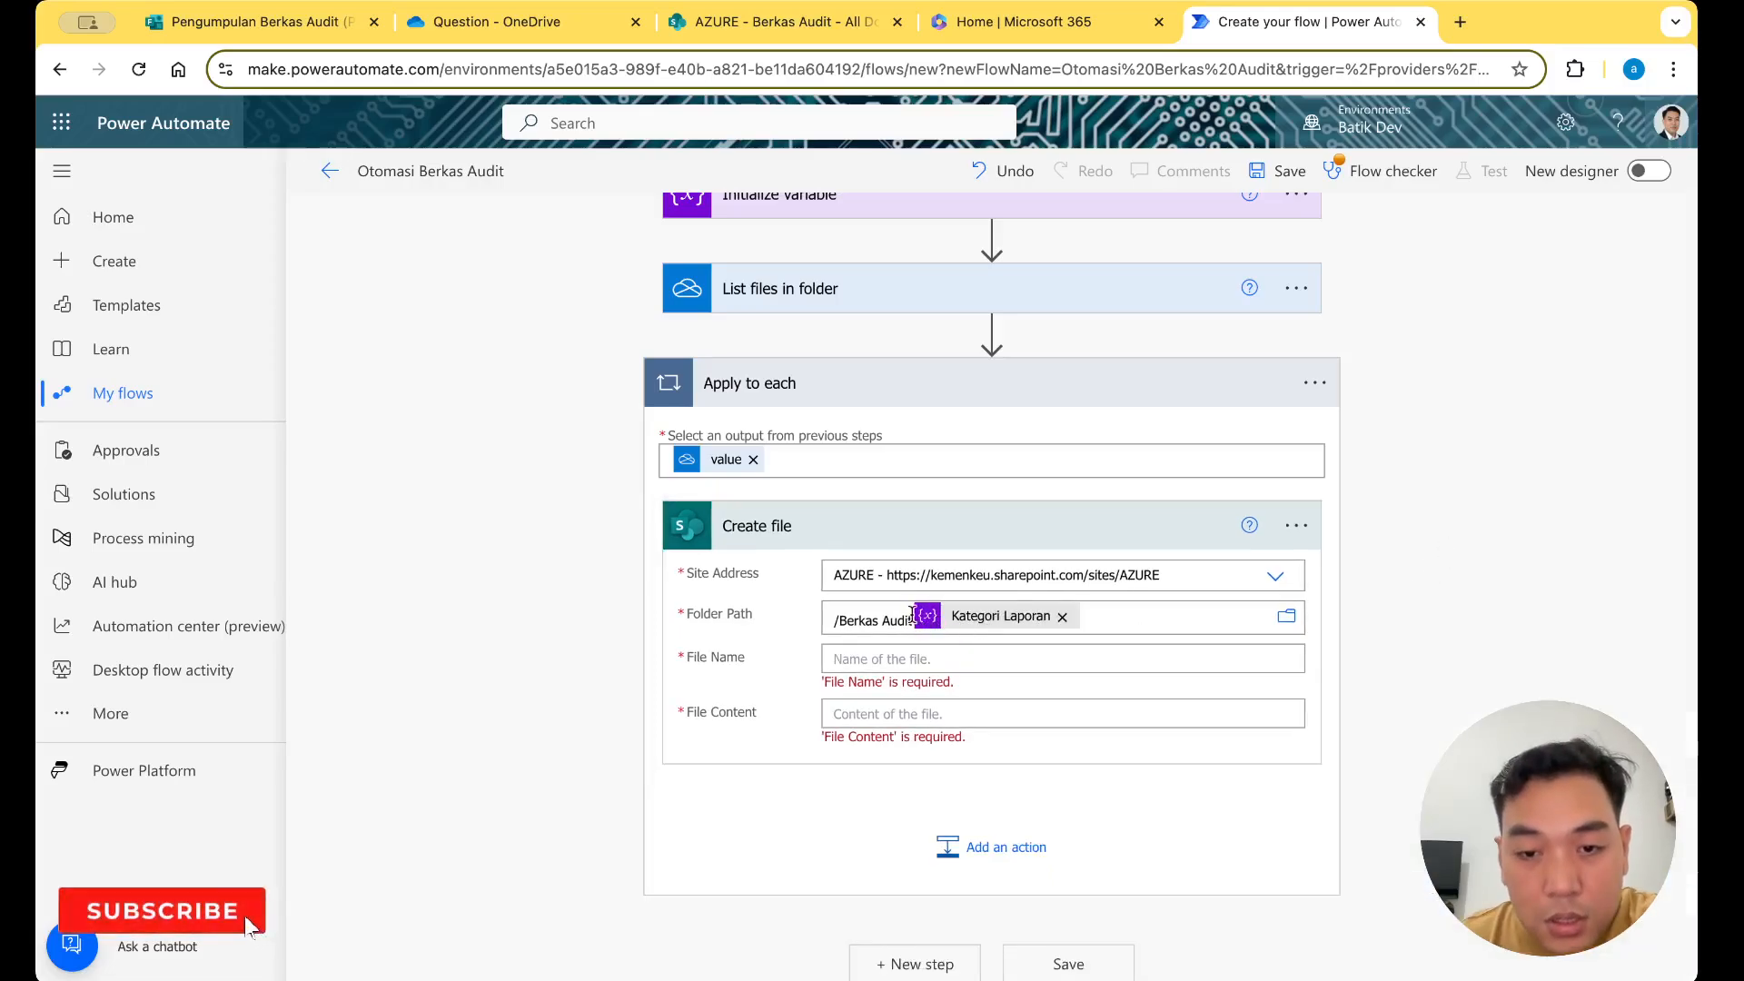
{"action": "left_click", "coordinate": [938, 630]}
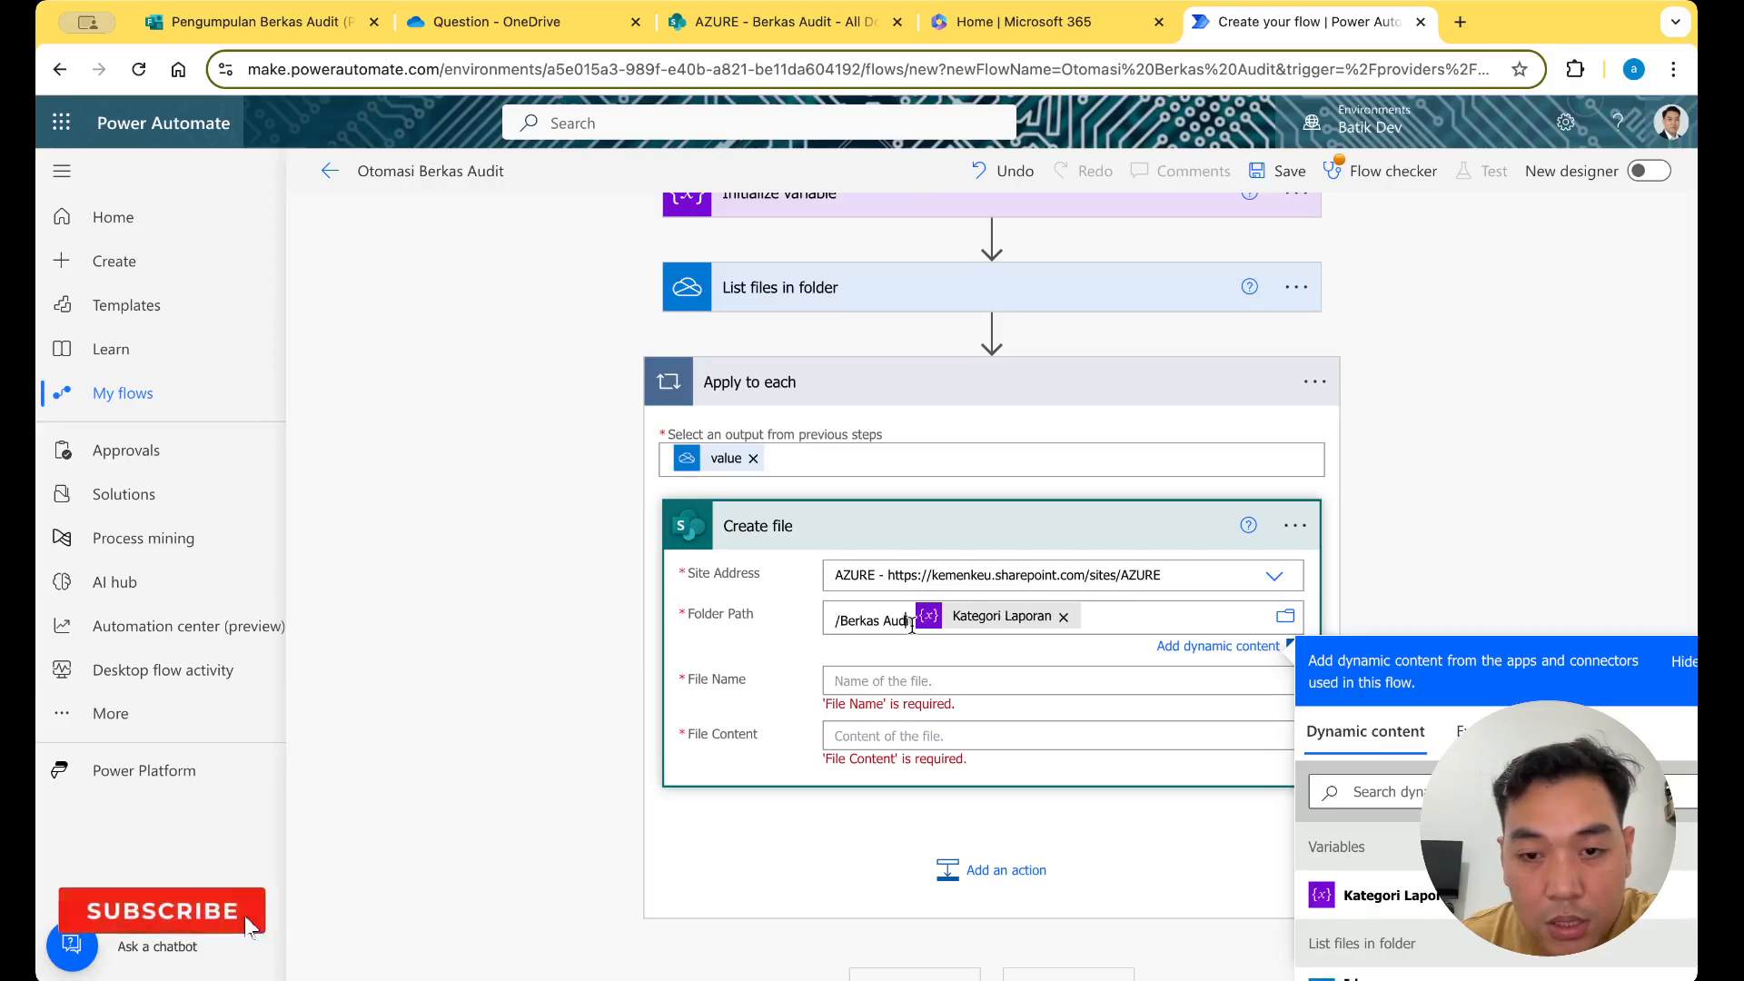
Set the Create file action's File Name to the "Display name" dynamic content from List files in folder
{"action": "left_click", "coordinate": [951, 676]}
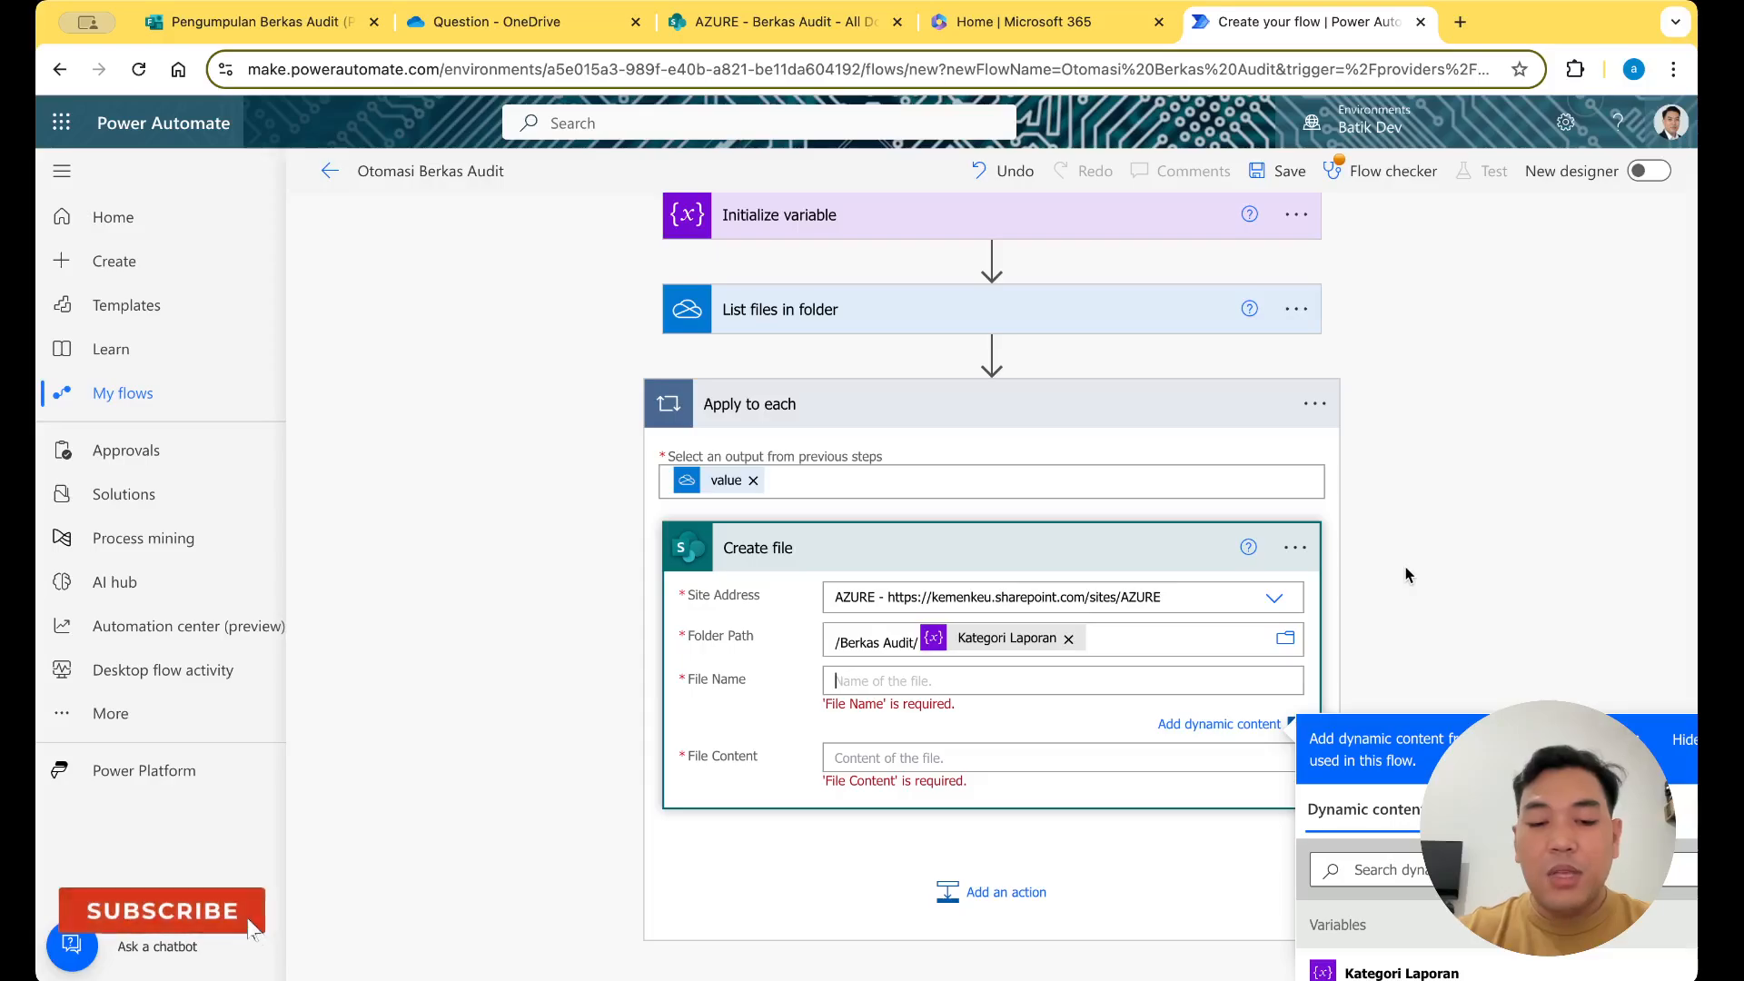
{"action": "type", "text": "Disp"}
{"action": "key", "text": "BackSpace"}
{"action": "key", "text": "BackSpace"}
{"action": "key", "text": "BackSpace"}
{"action": "key", "text": "BackSpace"}
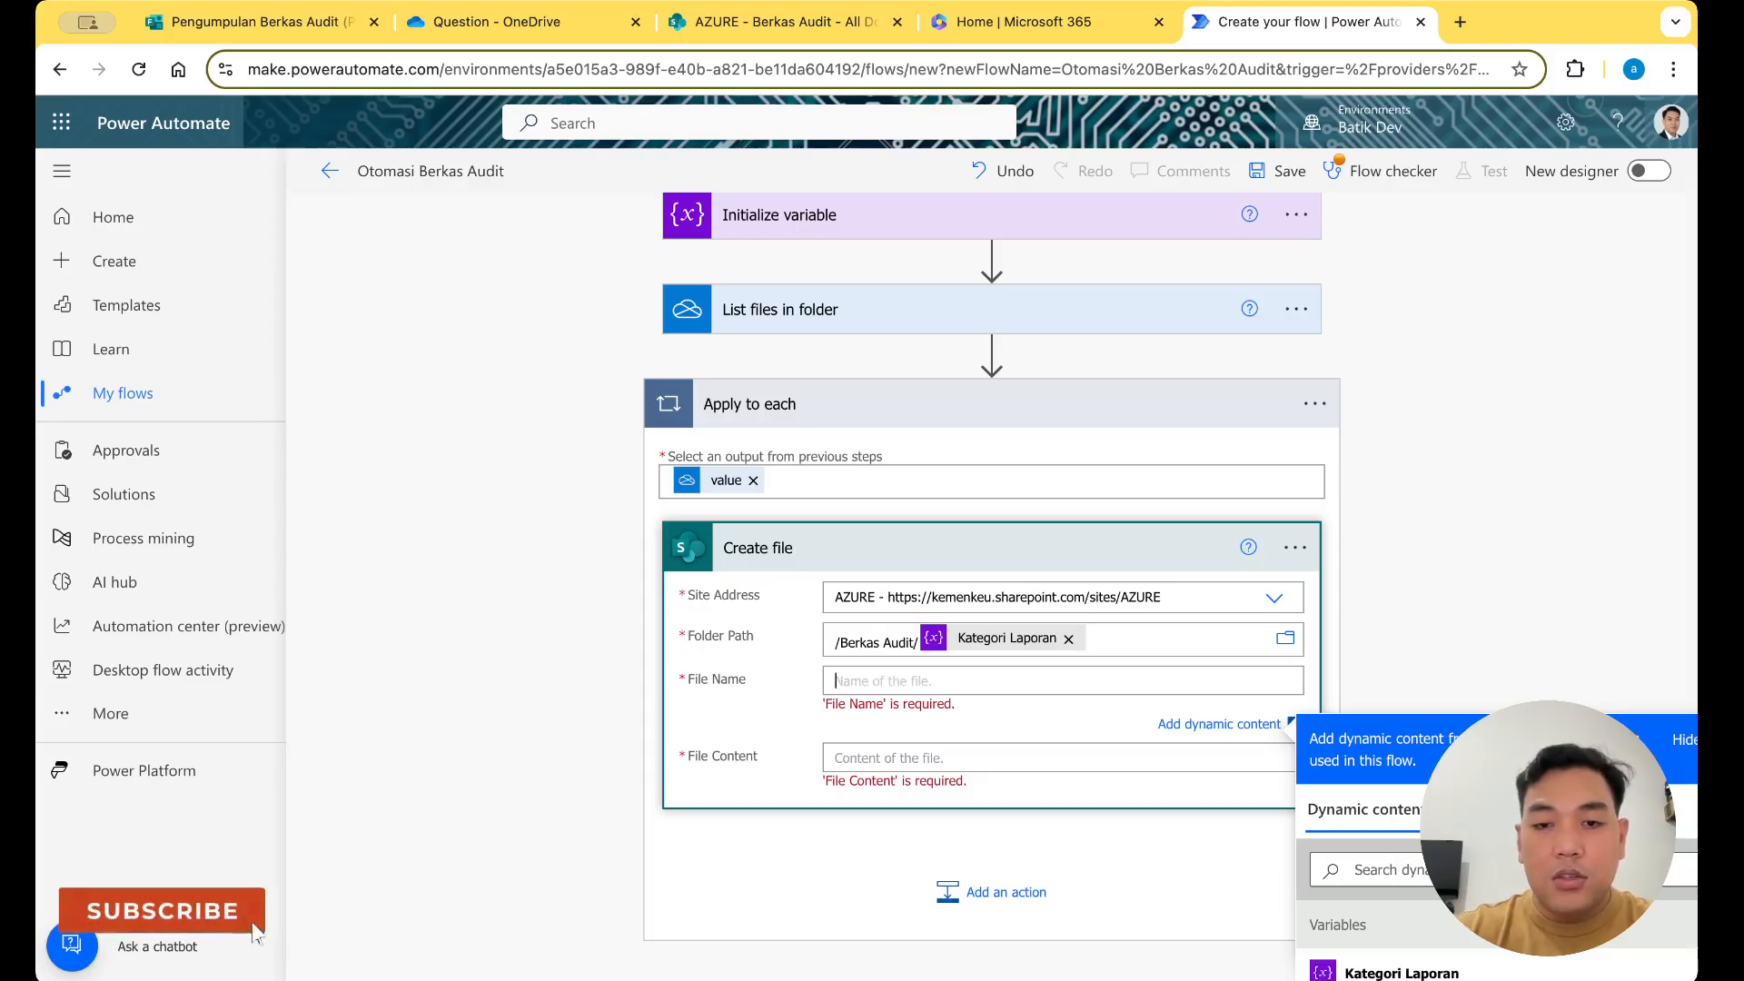
{"action": "scroll", "coordinate": [1523, 670], "scroll_direction": "down", "scroll_amount": 4}
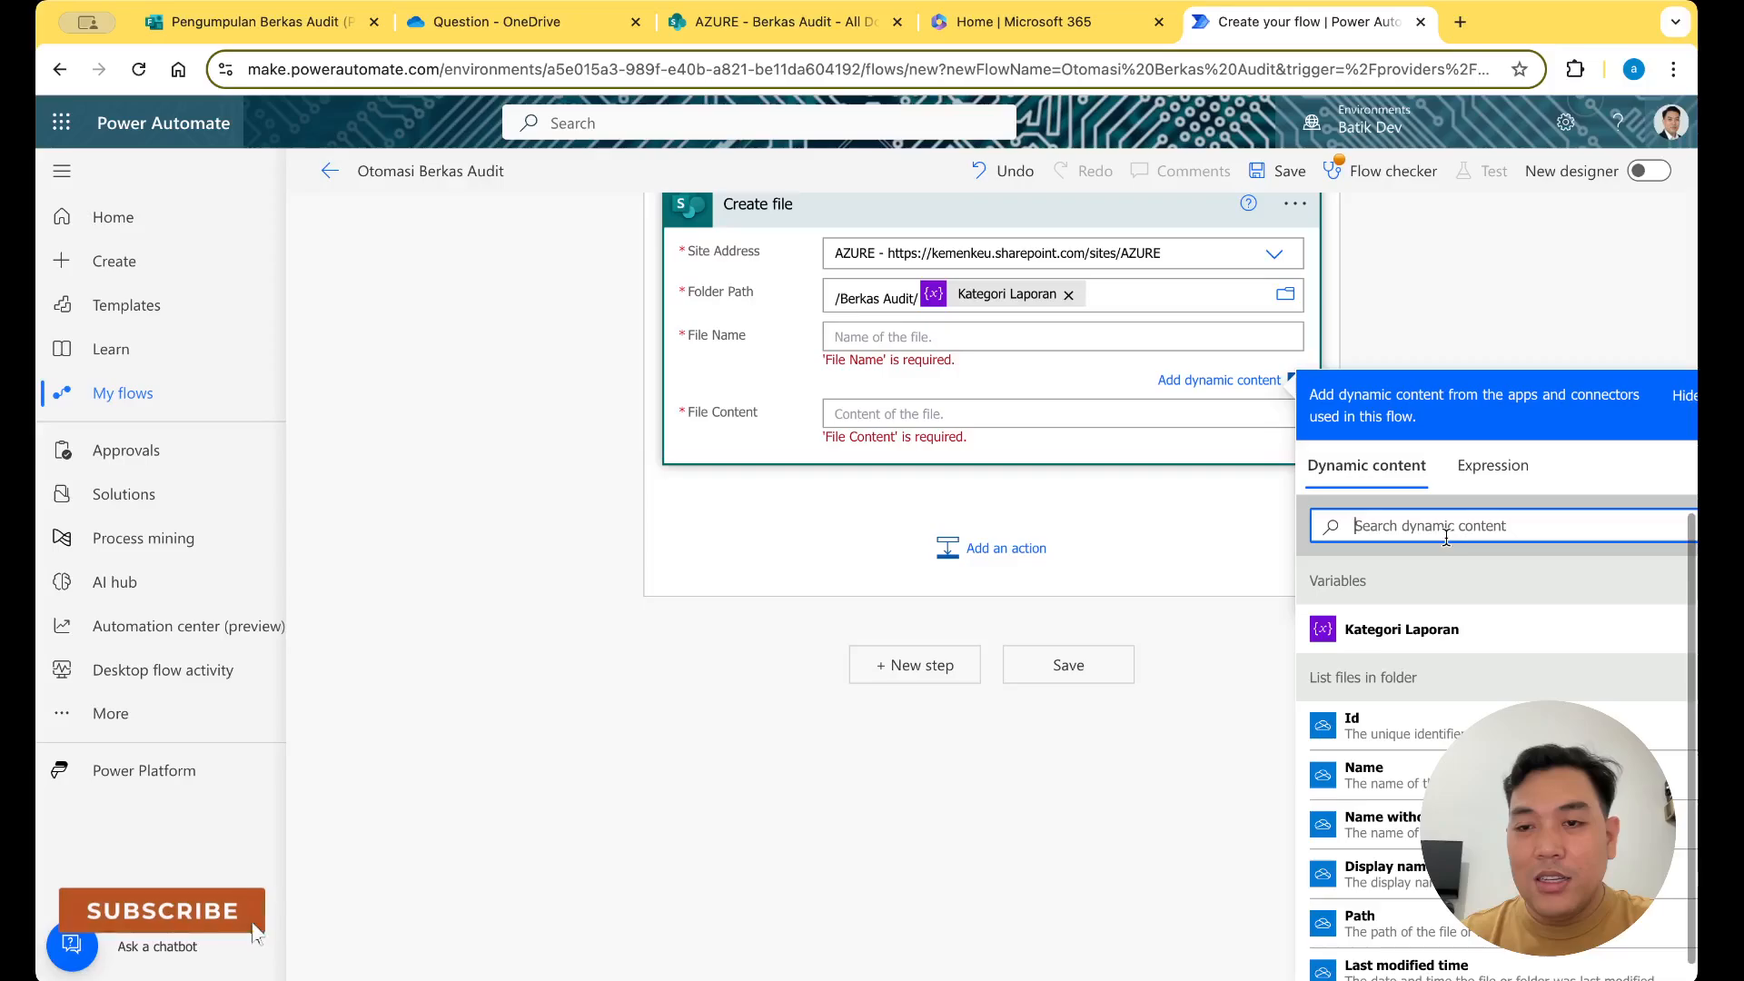
{"action": "left_click", "coordinate": [1508, 877]}
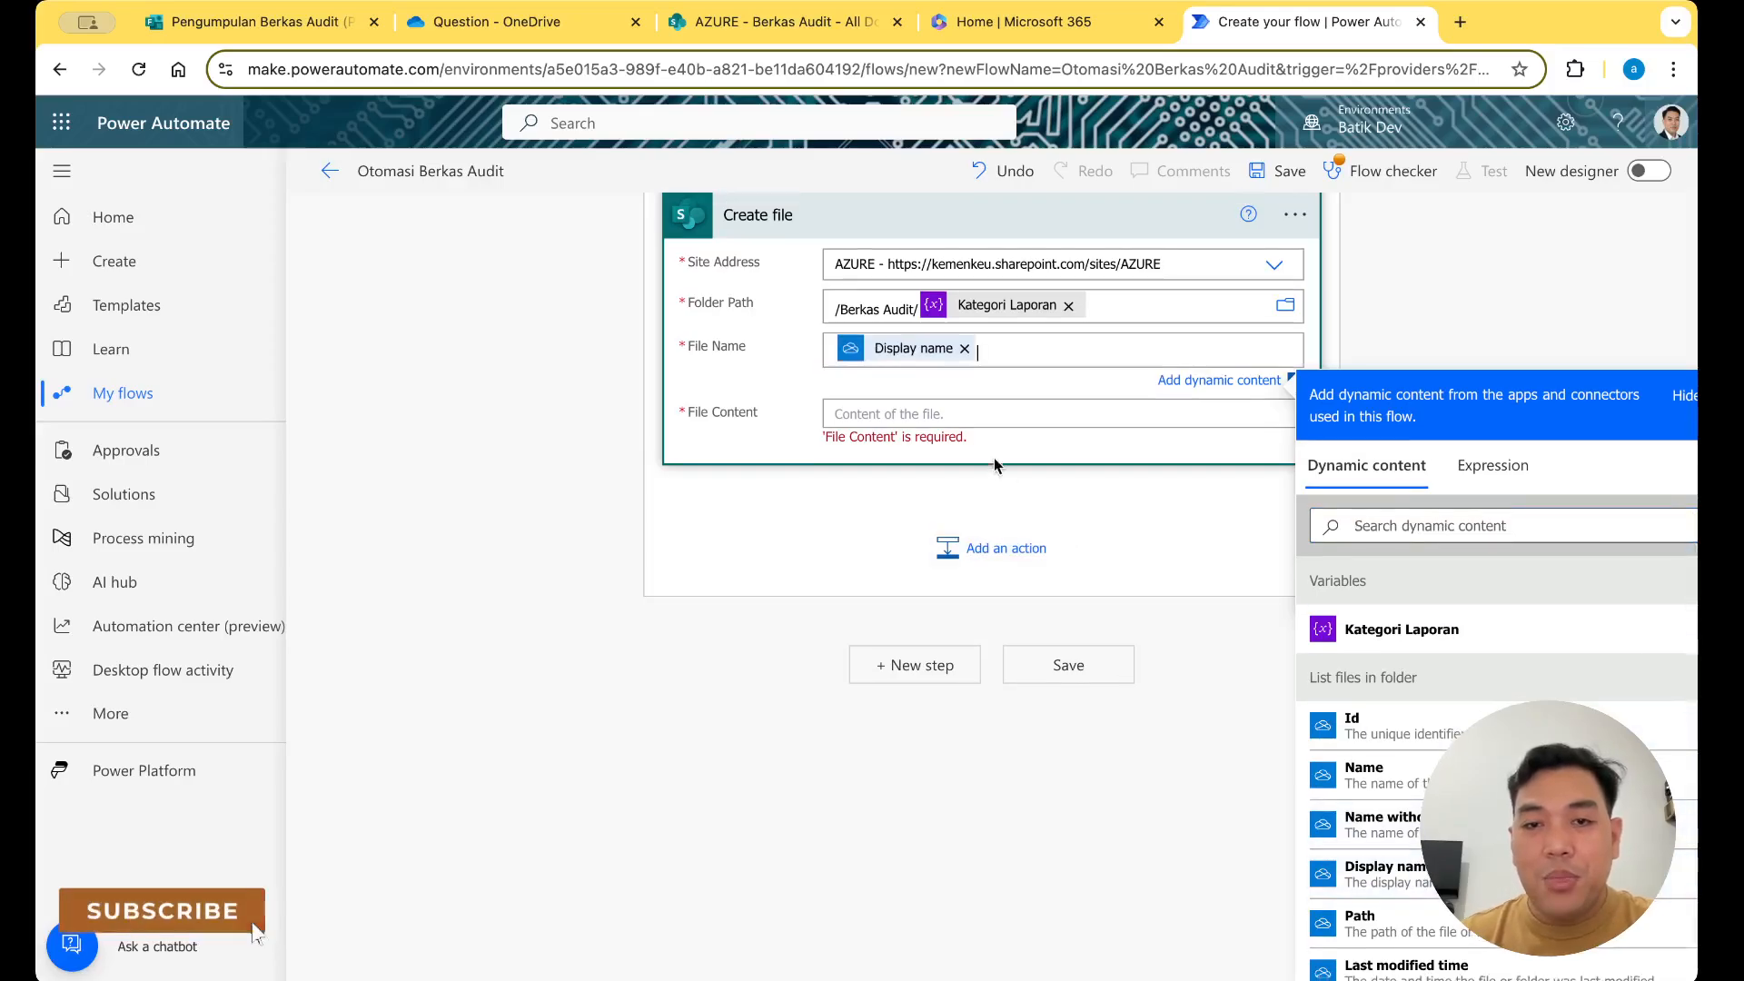
Set the Create file action's File Content to the "body" dynamic content from List files in folder
{"action": "left_click", "coordinate": [979, 416]}
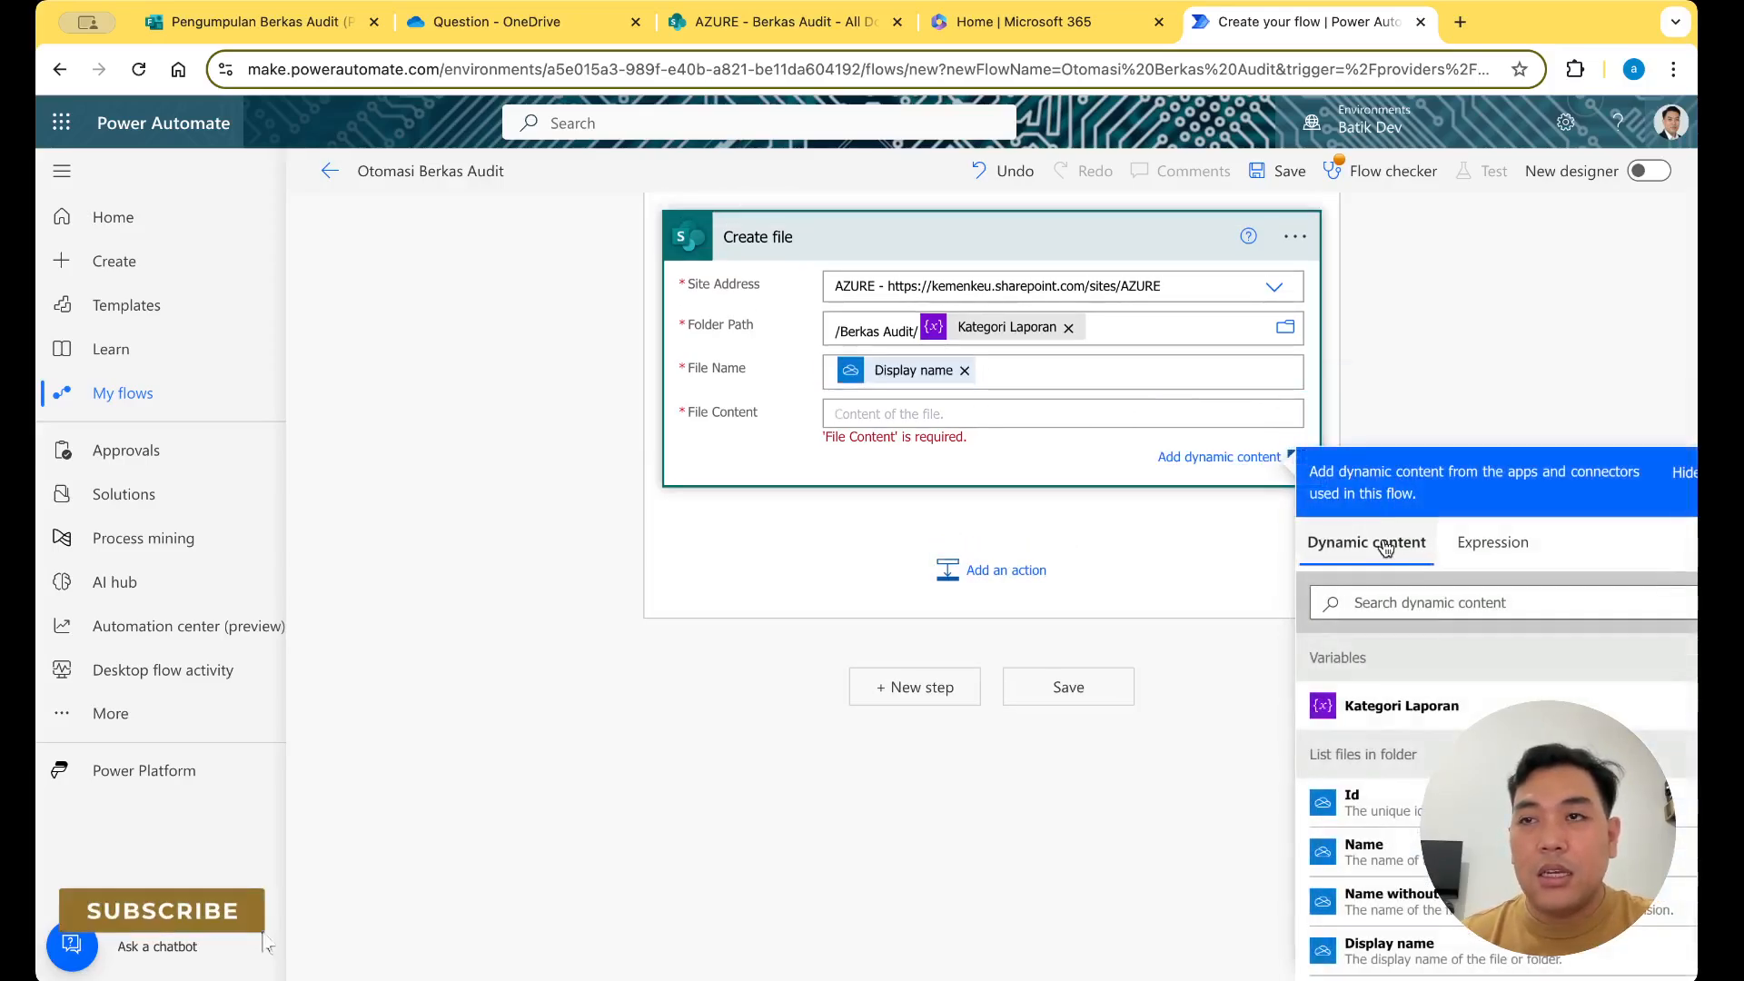
{"action": "left_click", "coordinate": [1406, 602]}
{"action": "type", "text": "body"}
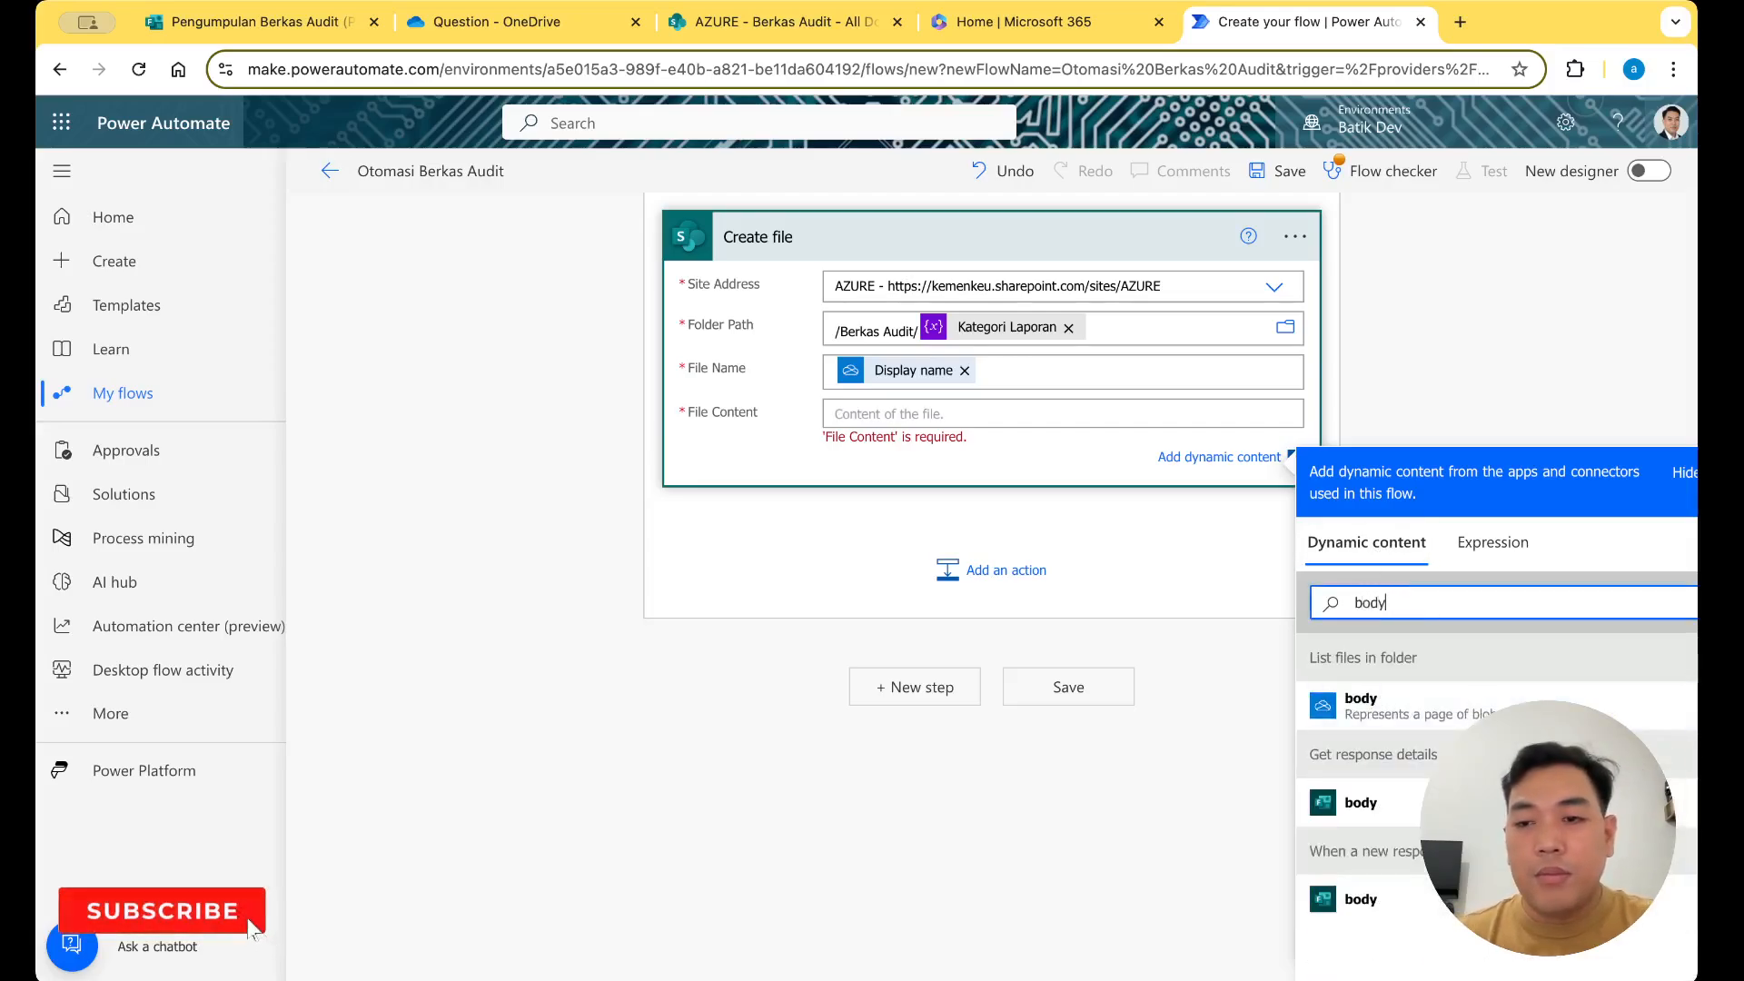
{"action": "left_click", "coordinate": [1417, 706]}
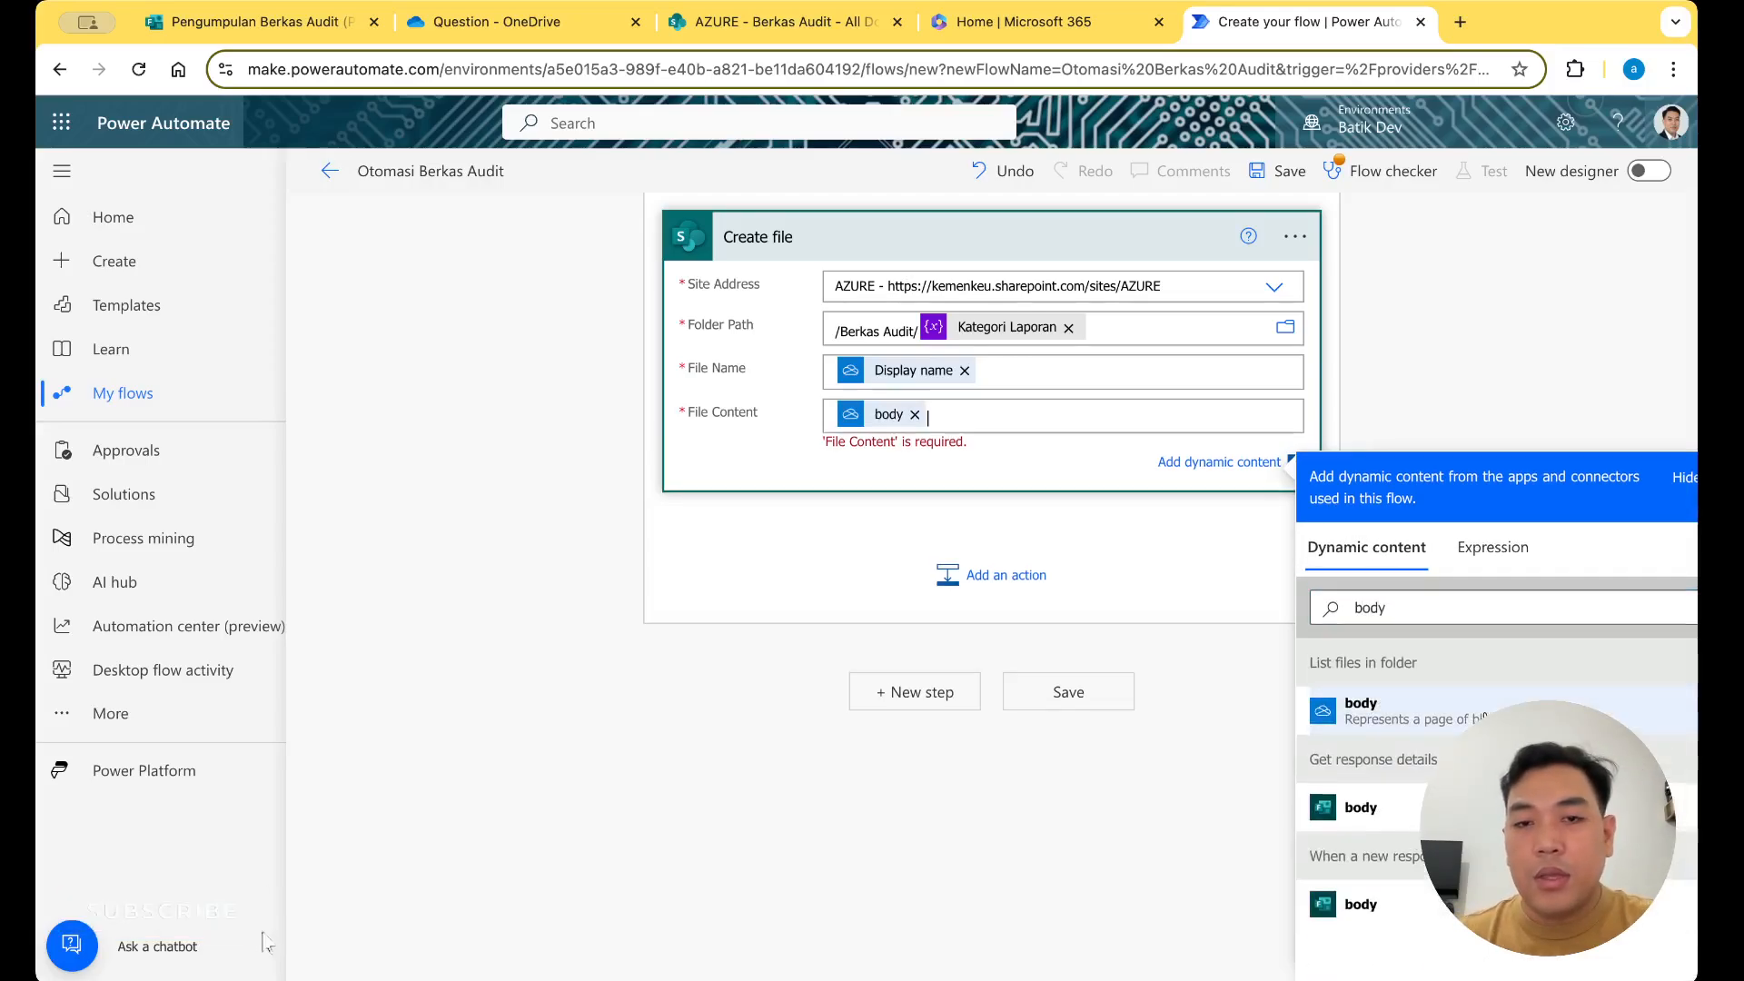
{"action": "left_click", "coordinate": [1539, 391]}
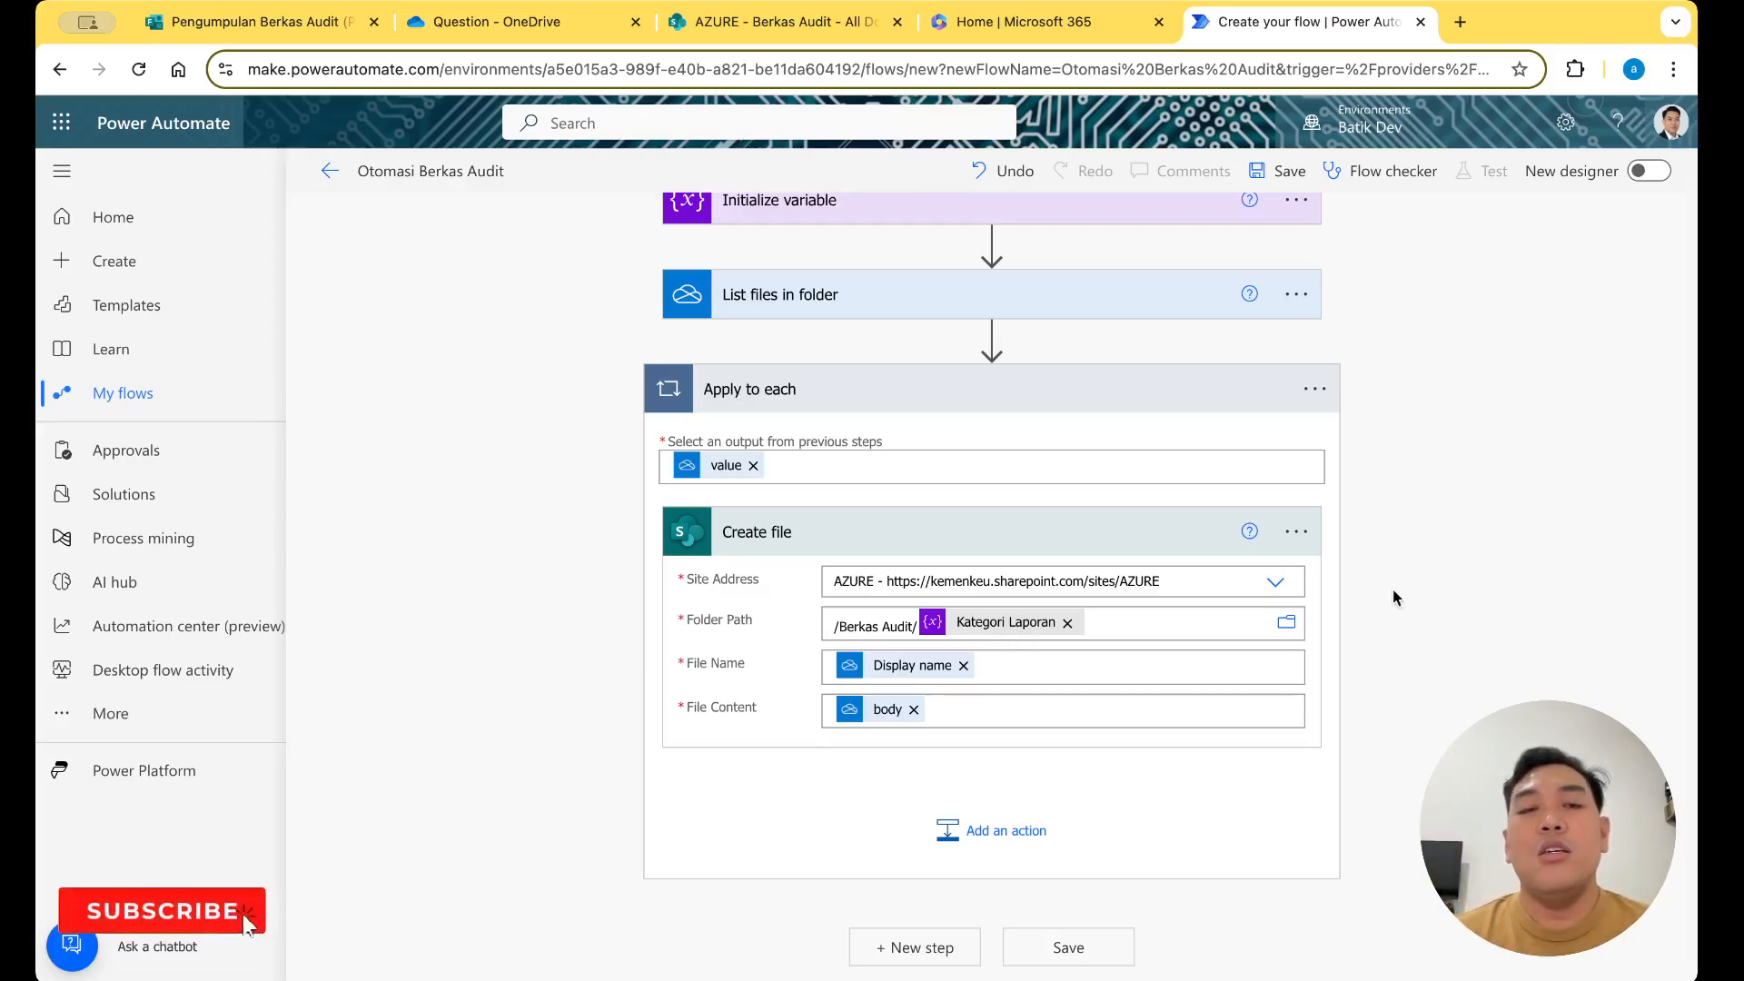
{"action": "left_click", "coordinate": [256, 25]}
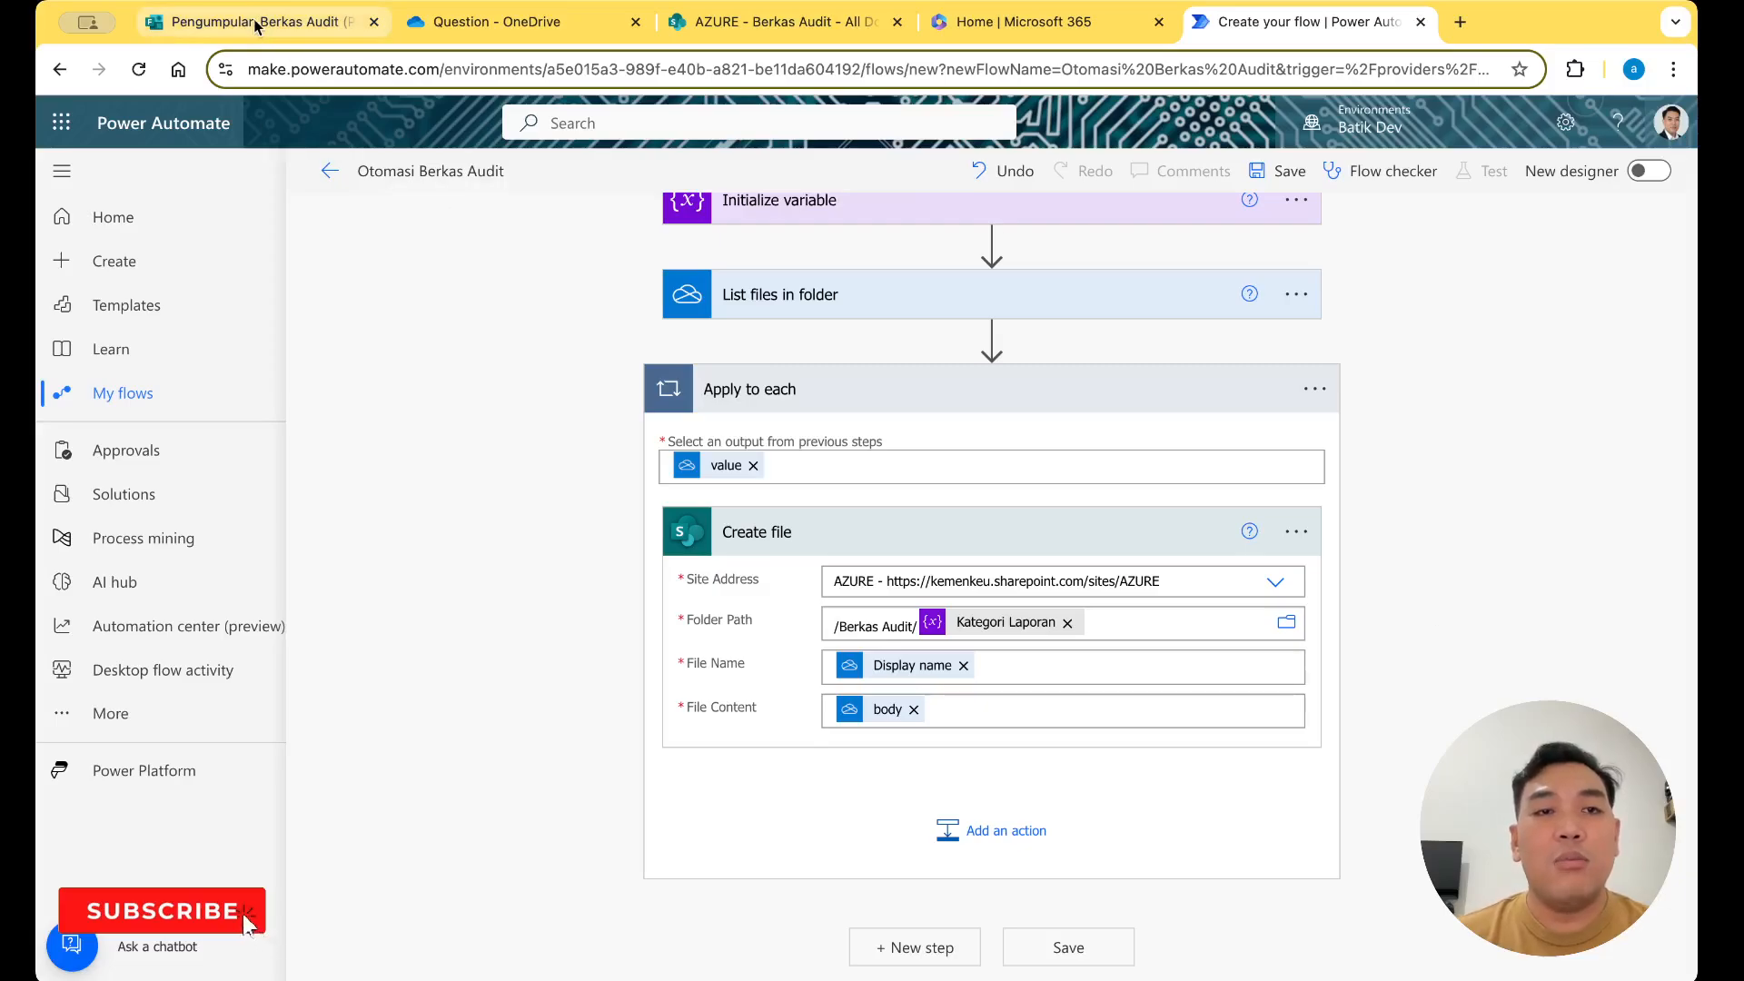
{"action": "left_click", "coordinate": [1309, 22]}
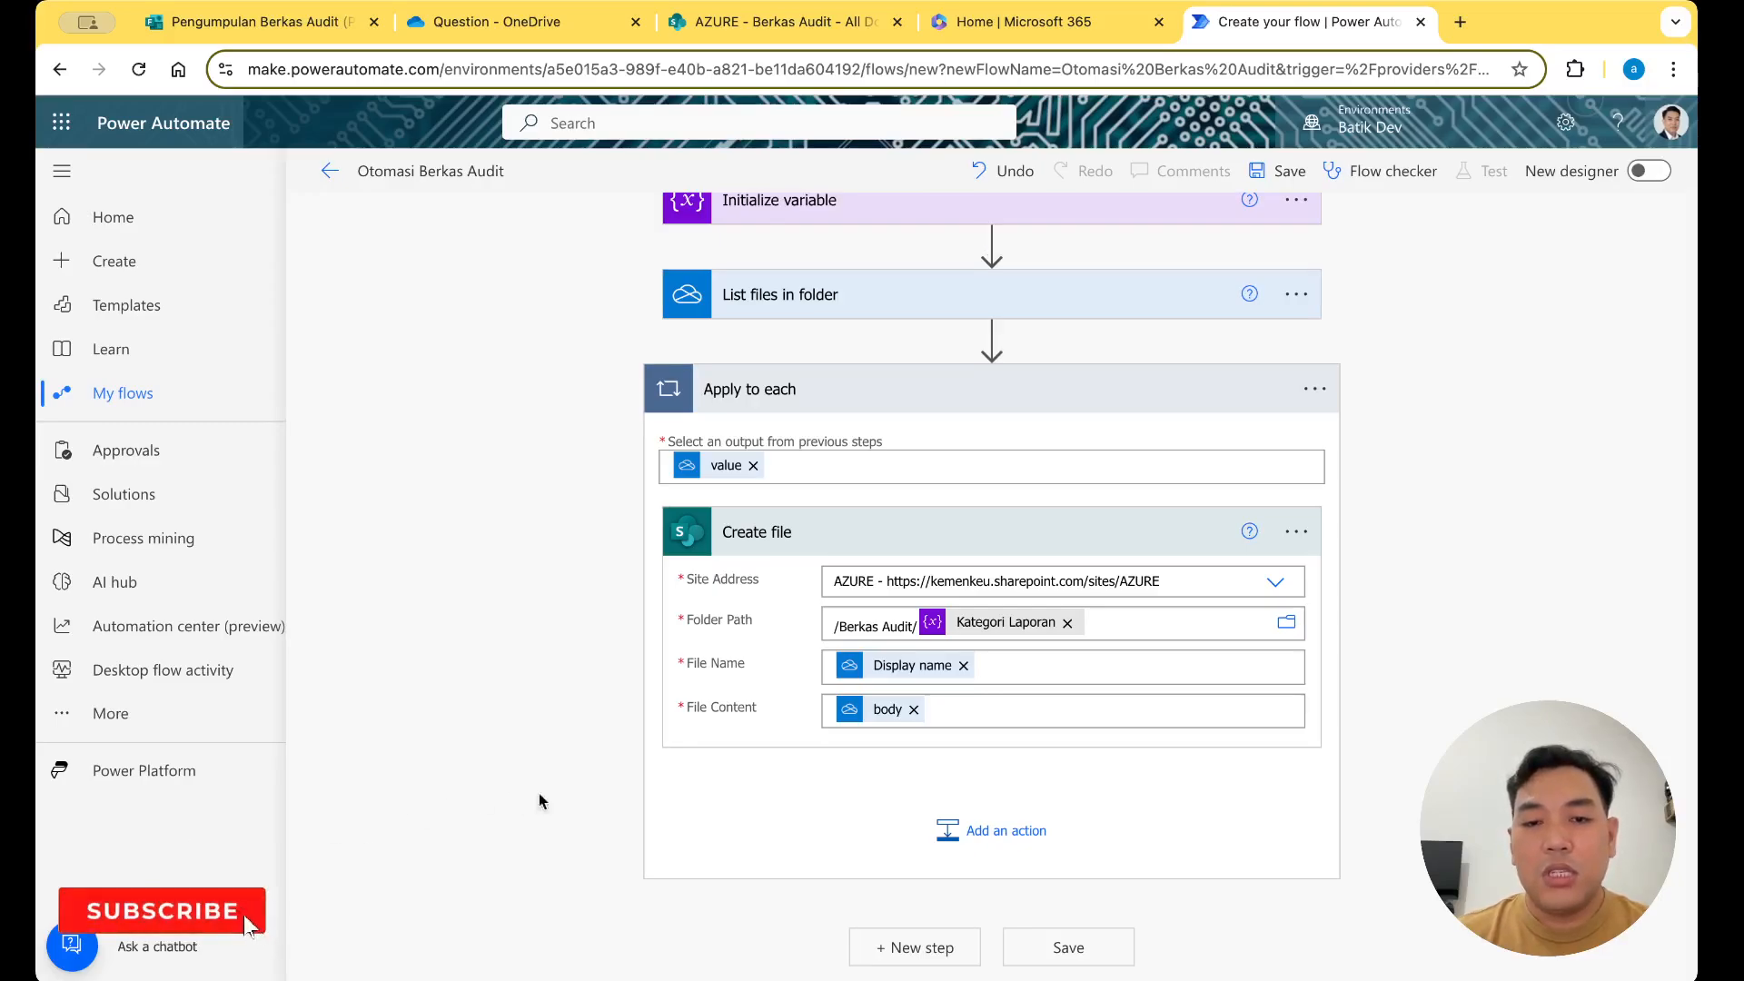
{"action": "left_click", "coordinate": [1011, 833]}
{"action": "scroll", "coordinate": [1412, 520], "scroll_direction": "down", "scroll_amount": 5}
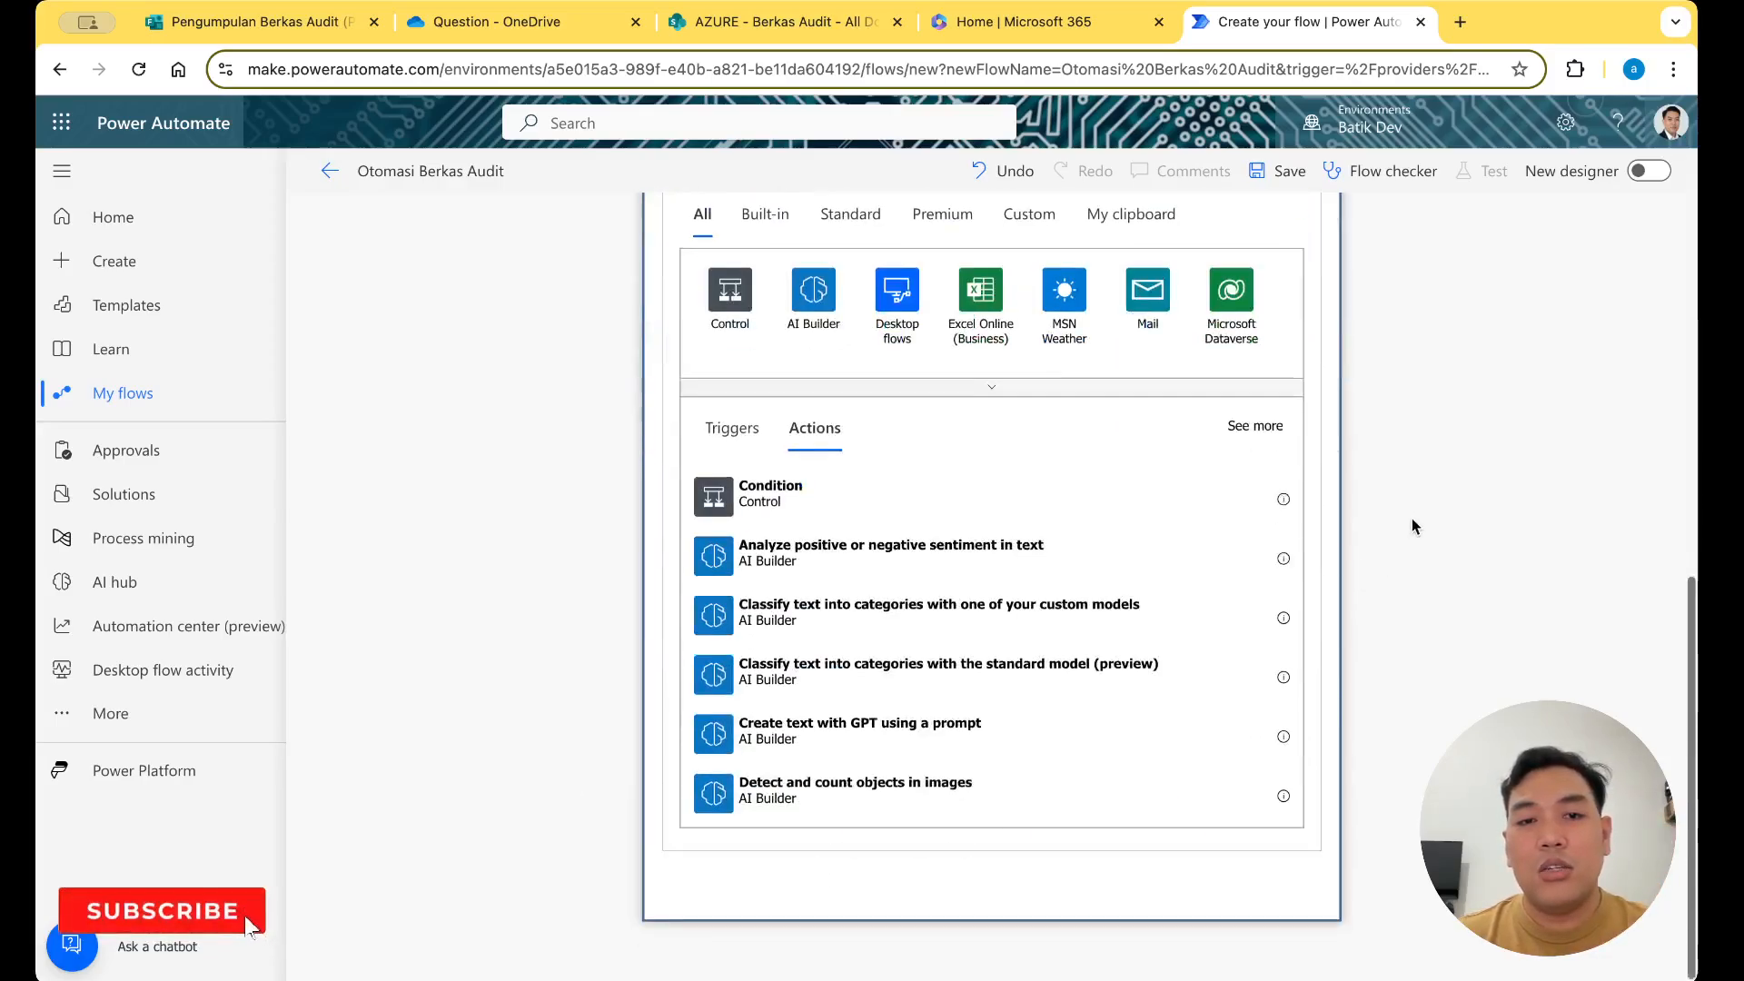
{"action": "scroll", "coordinate": [1406, 522], "scroll_direction": "up", "scroll_amount": 4}
{"action": "left_click", "coordinate": [1312, 563]}
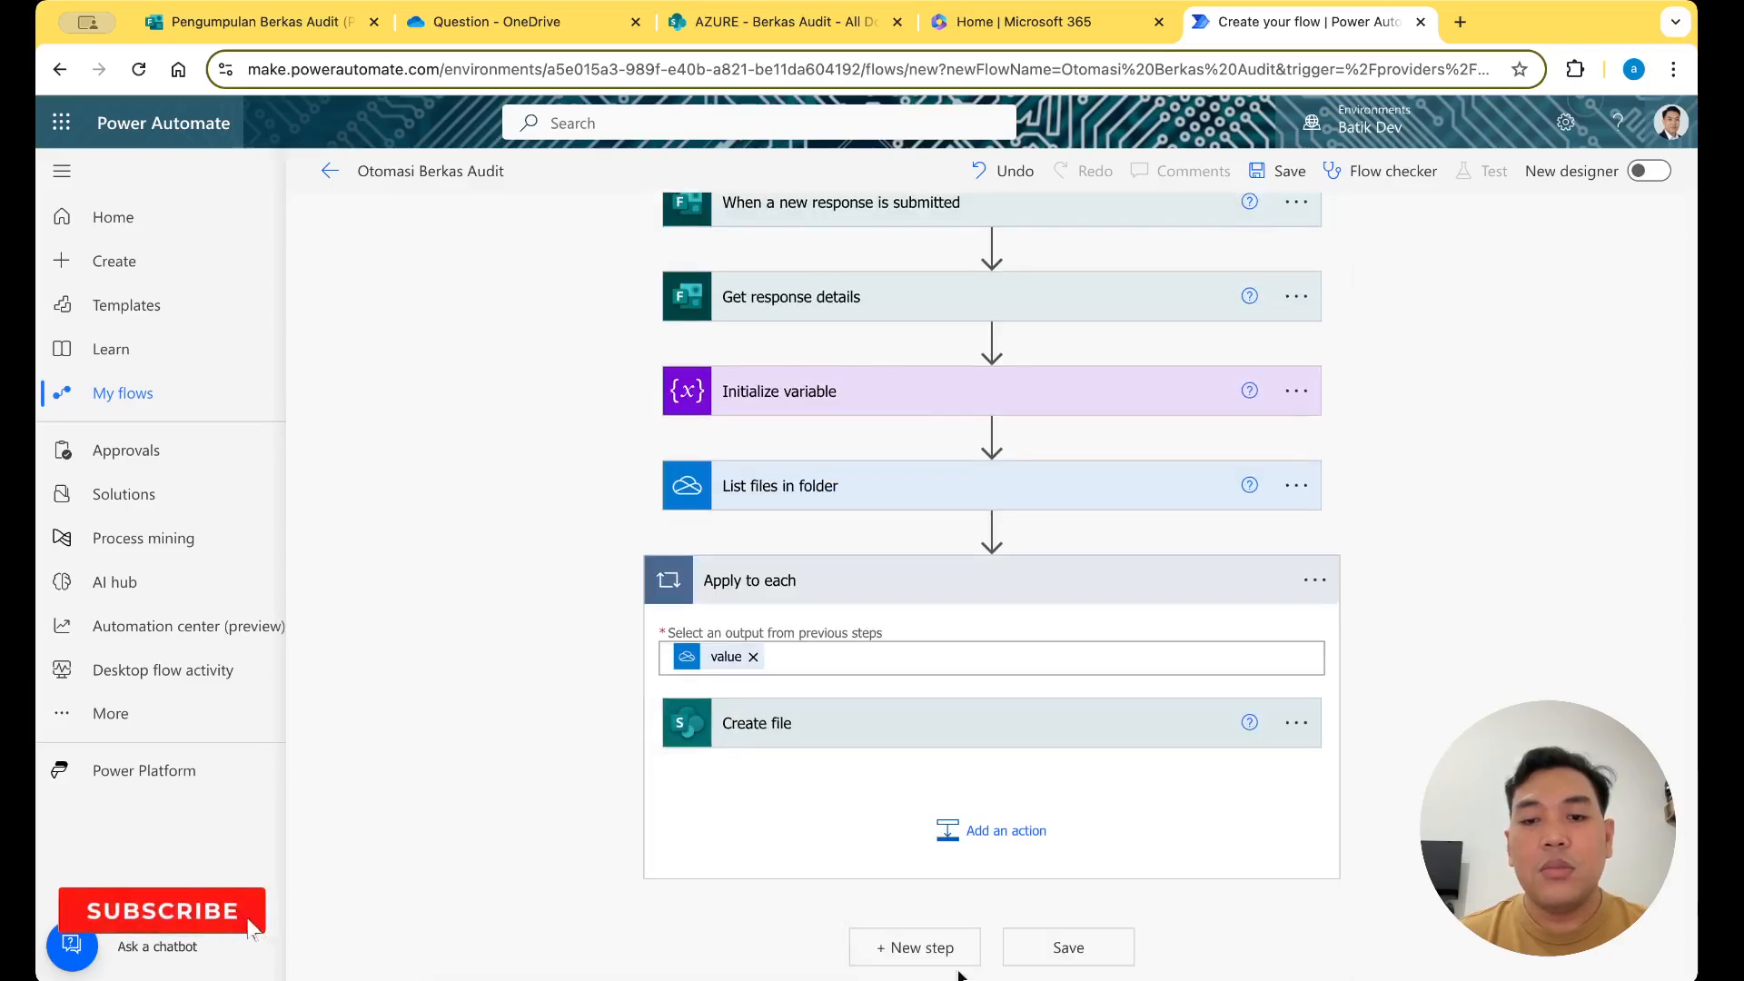
Add a second Apply to each loop at the end of the flow, using the "value" output from List files in folder
{"action": "left_click", "coordinate": [909, 949]}
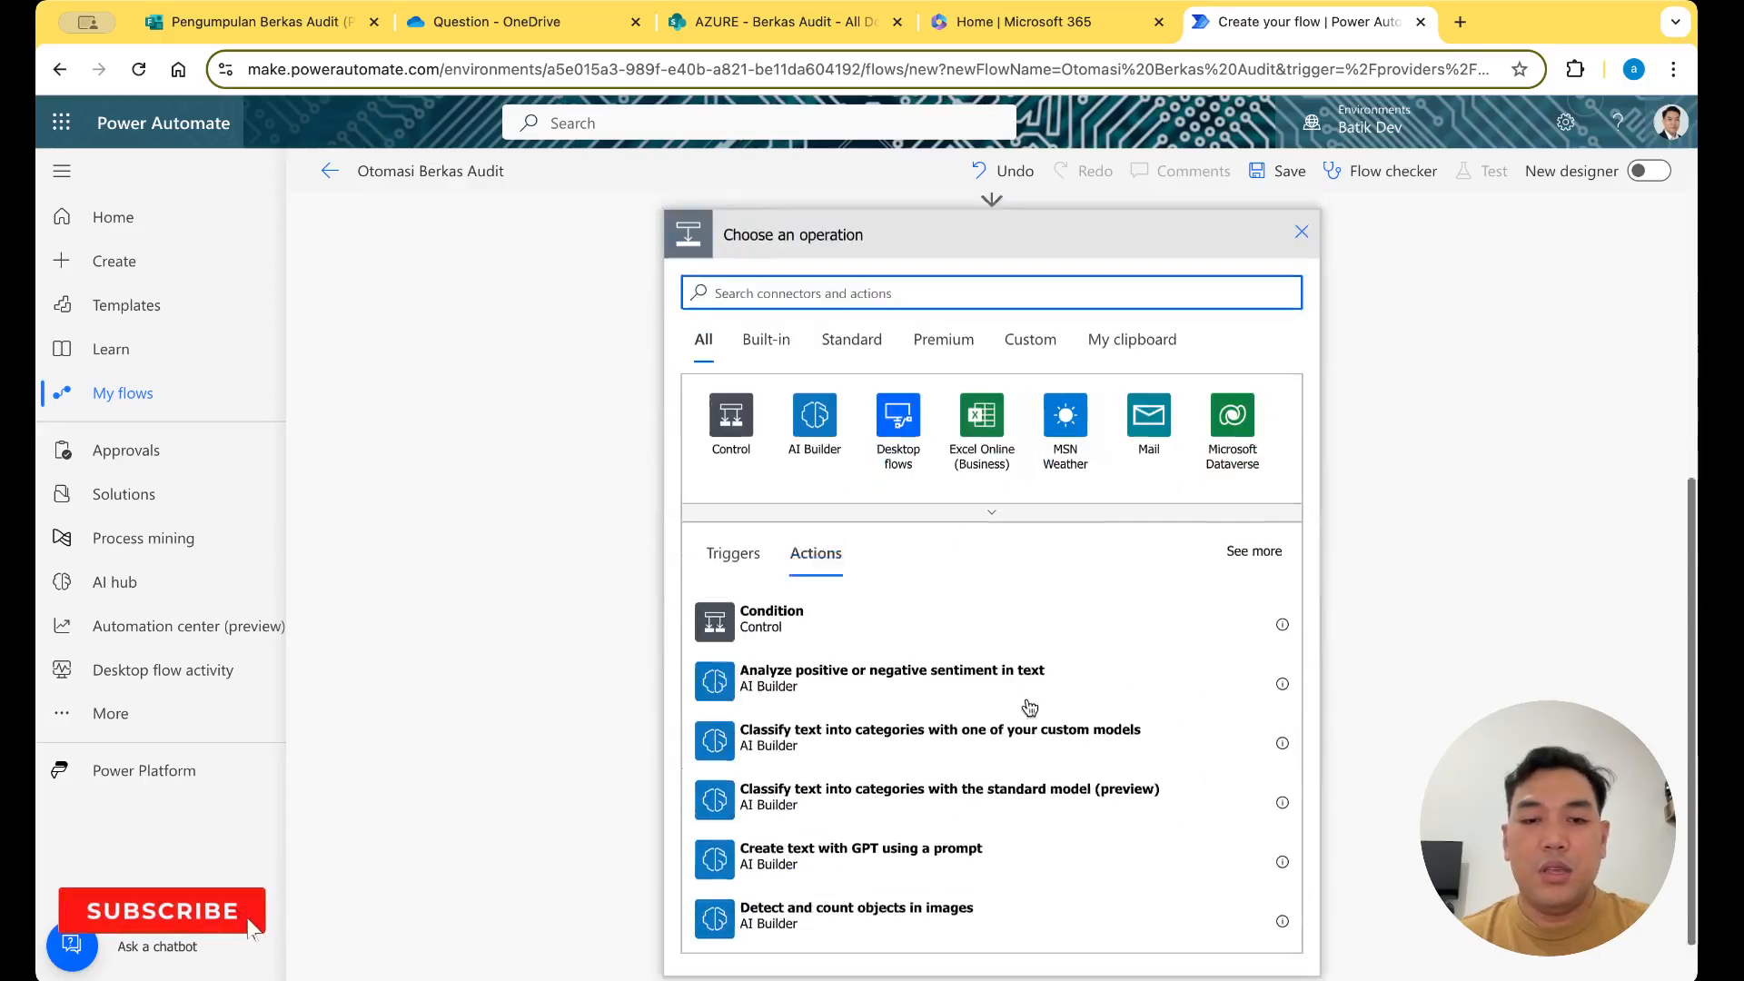
{"action": "type", "text": "appl"}
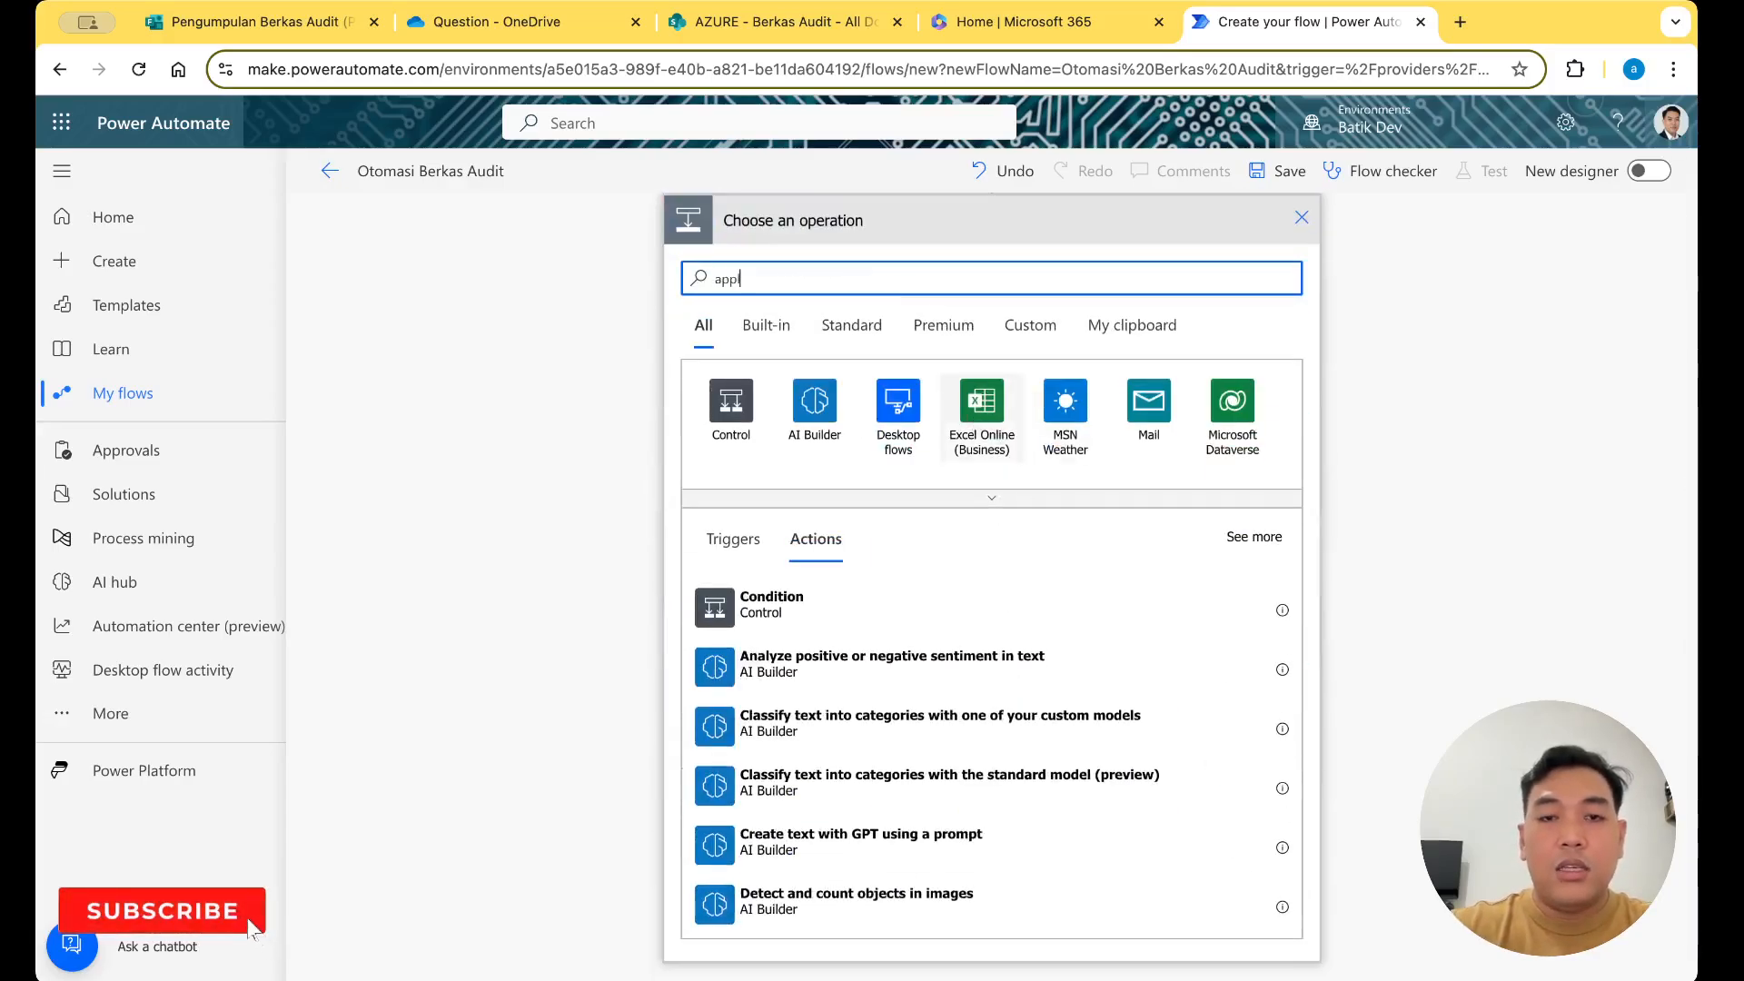
{"action": "type", "text": "y"}
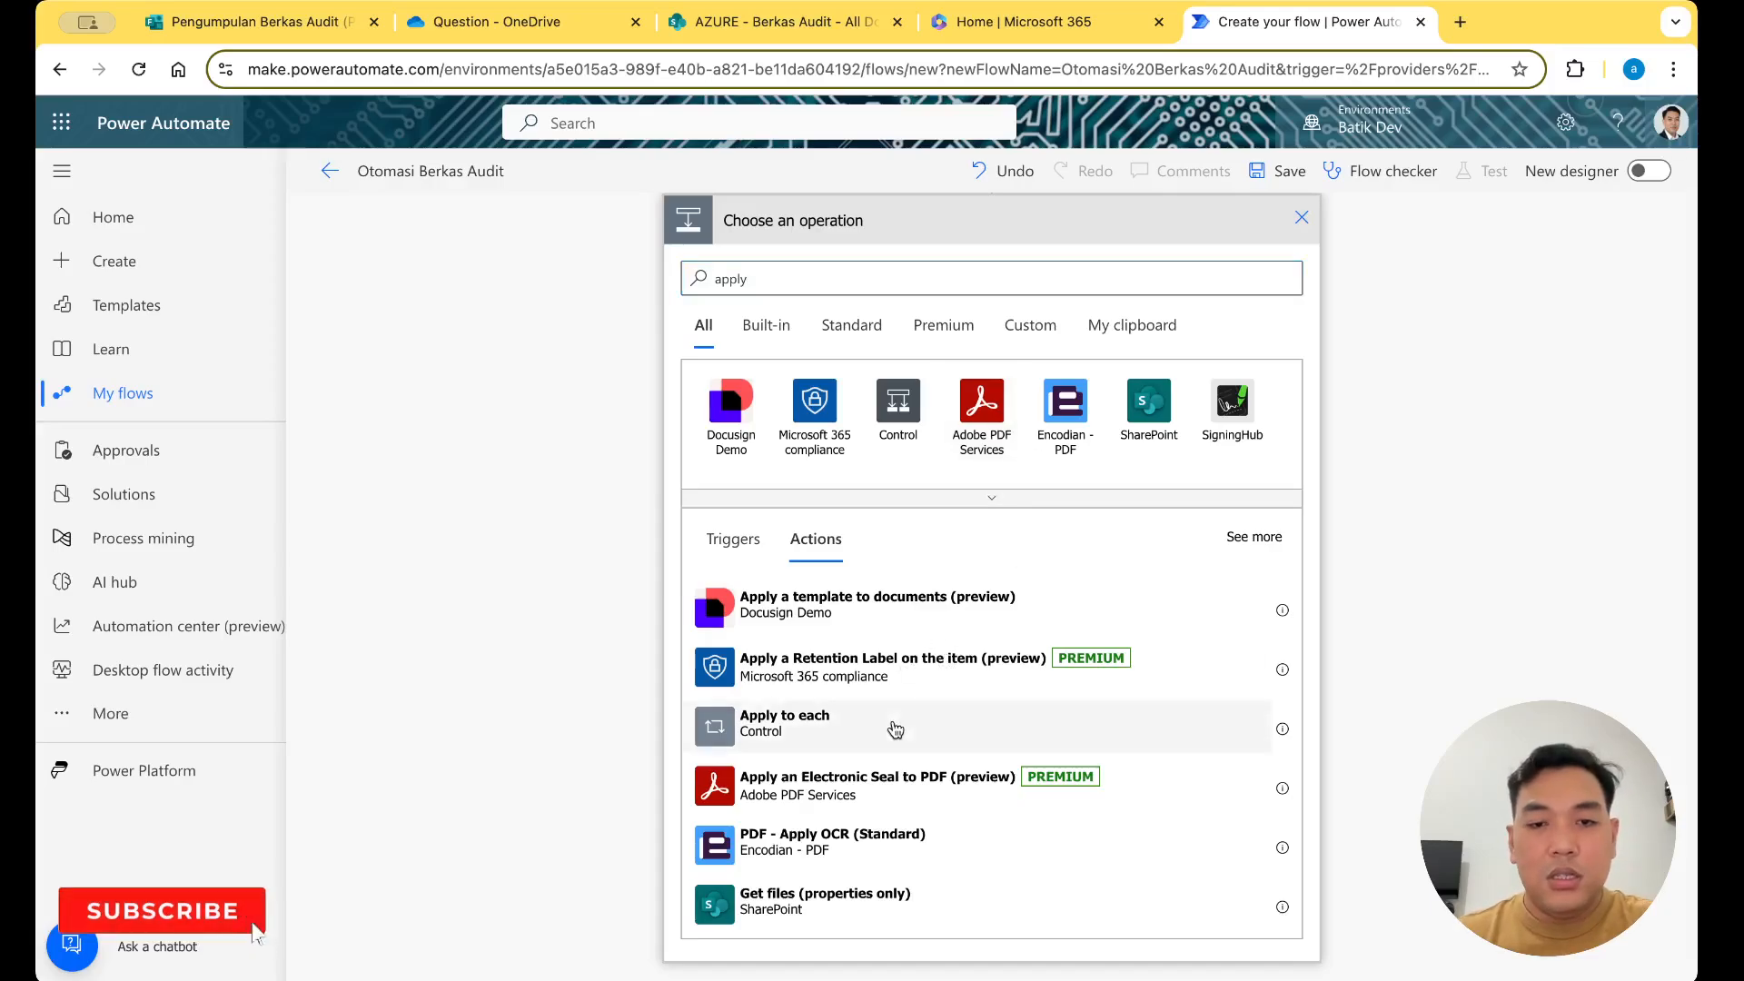
{"action": "left_click", "coordinate": [896, 730]}
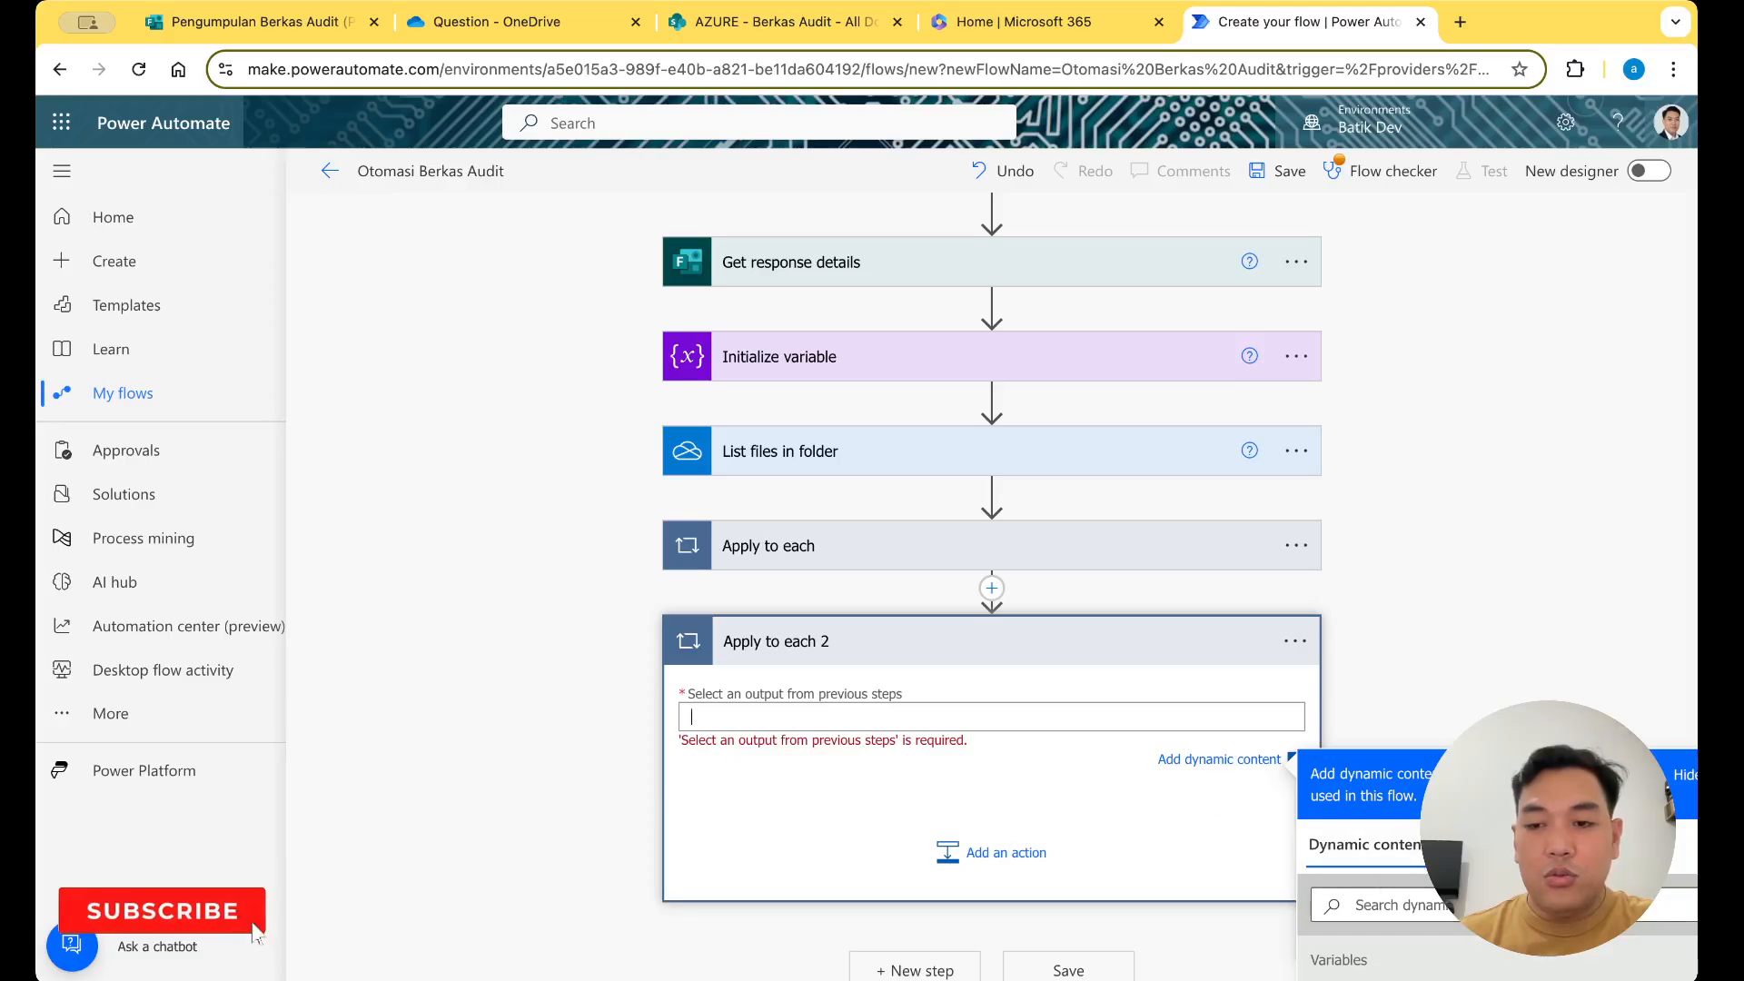
{"action": "type", "text": "va"}
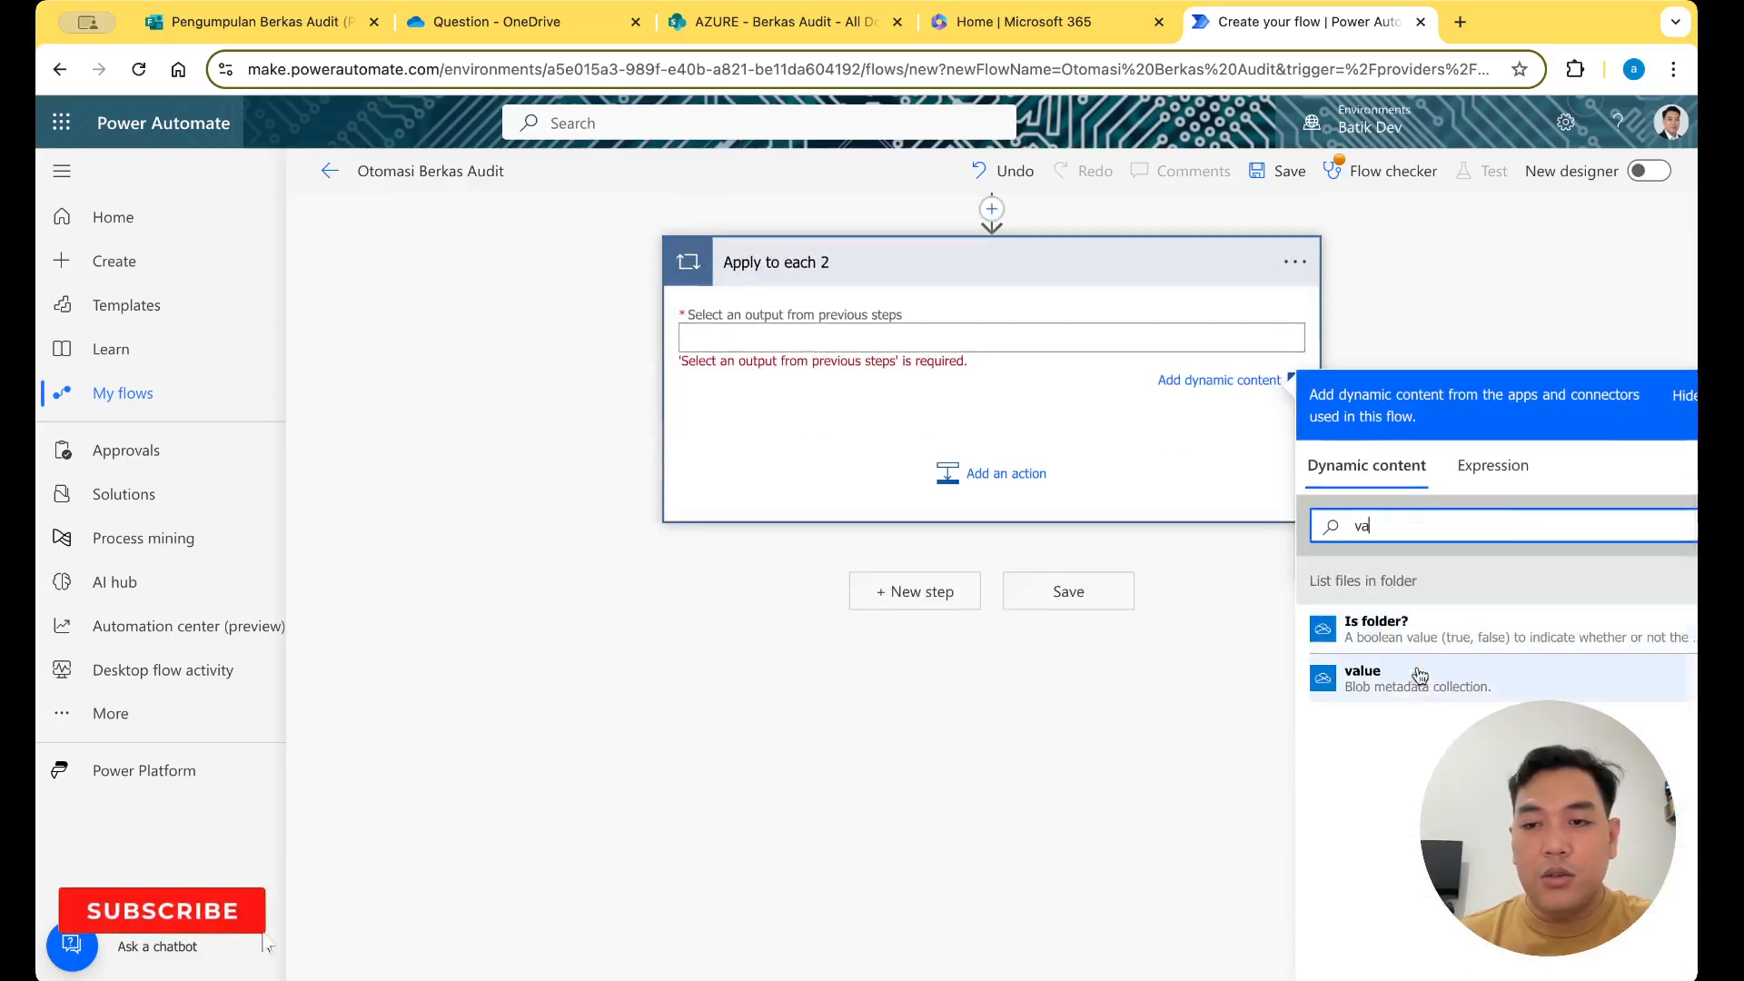
{"action": "left_click", "coordinate": [1411, 691]}
Add a OneDrive for Business List files in folder action inside Apply to each 2, with folder /Apps/Microsoft Forms/Pengumpulan Berkas Audit/Question
{"action": "left_click", "coordinate": [992, 482]}
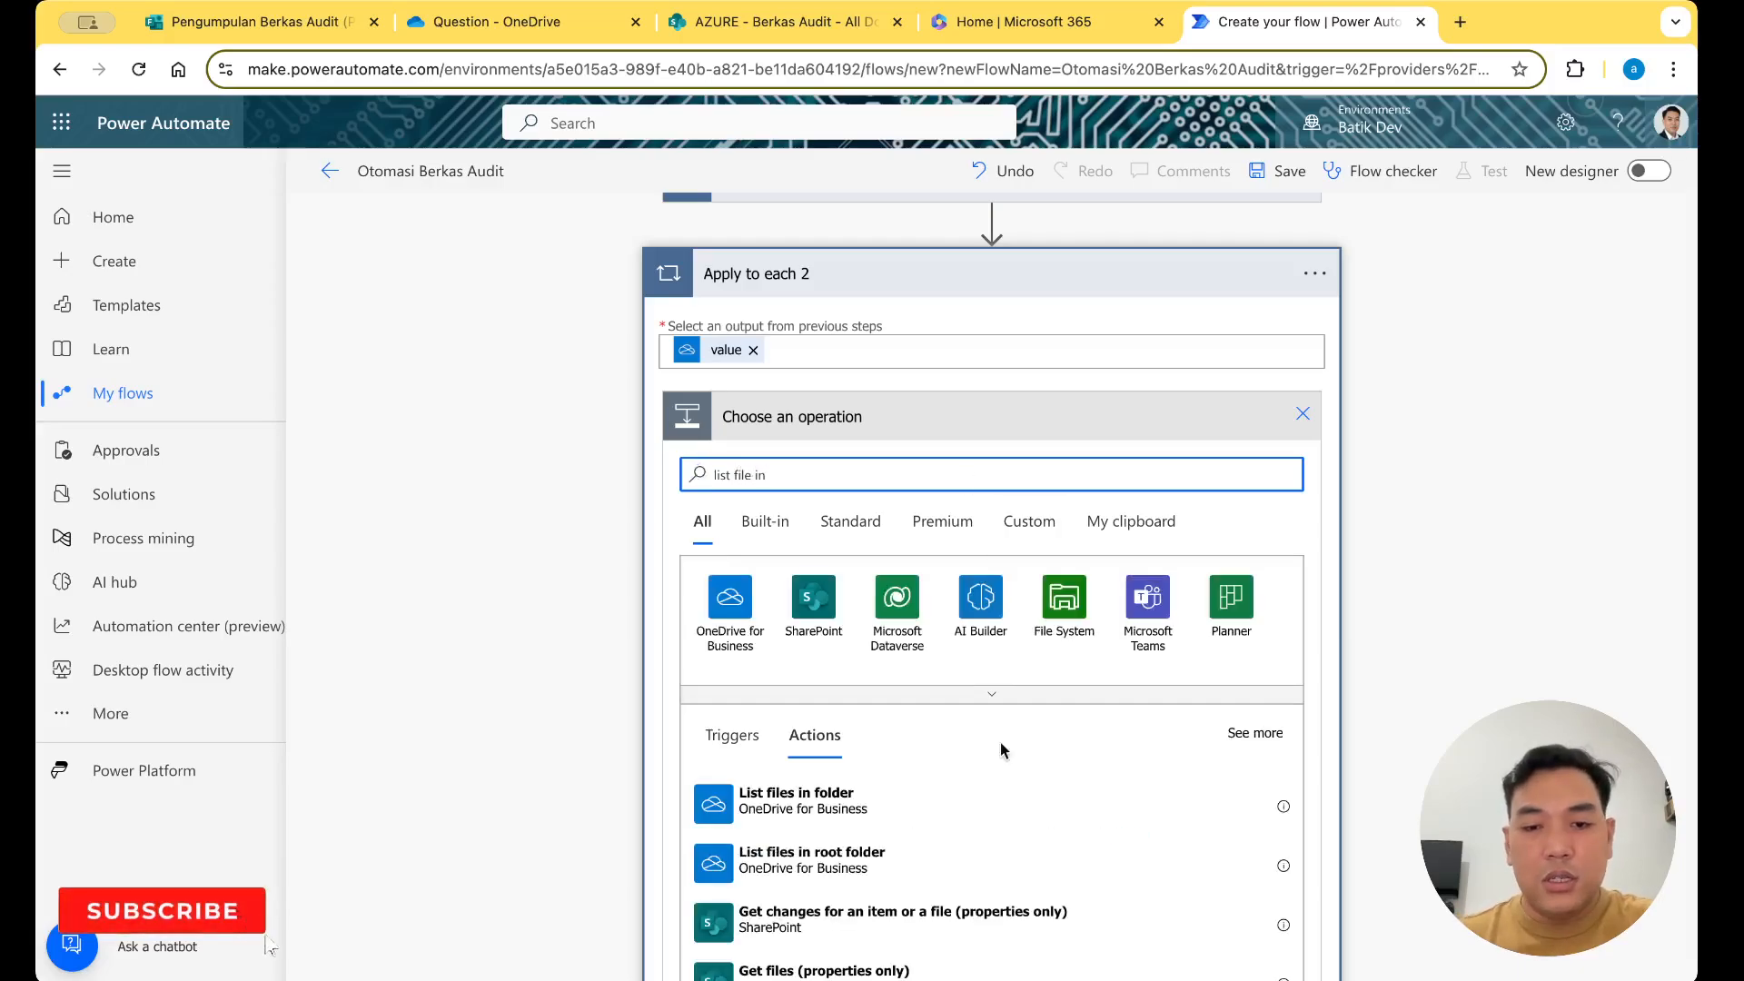
{"action": "left_click", "coordinate": [962, 807]}
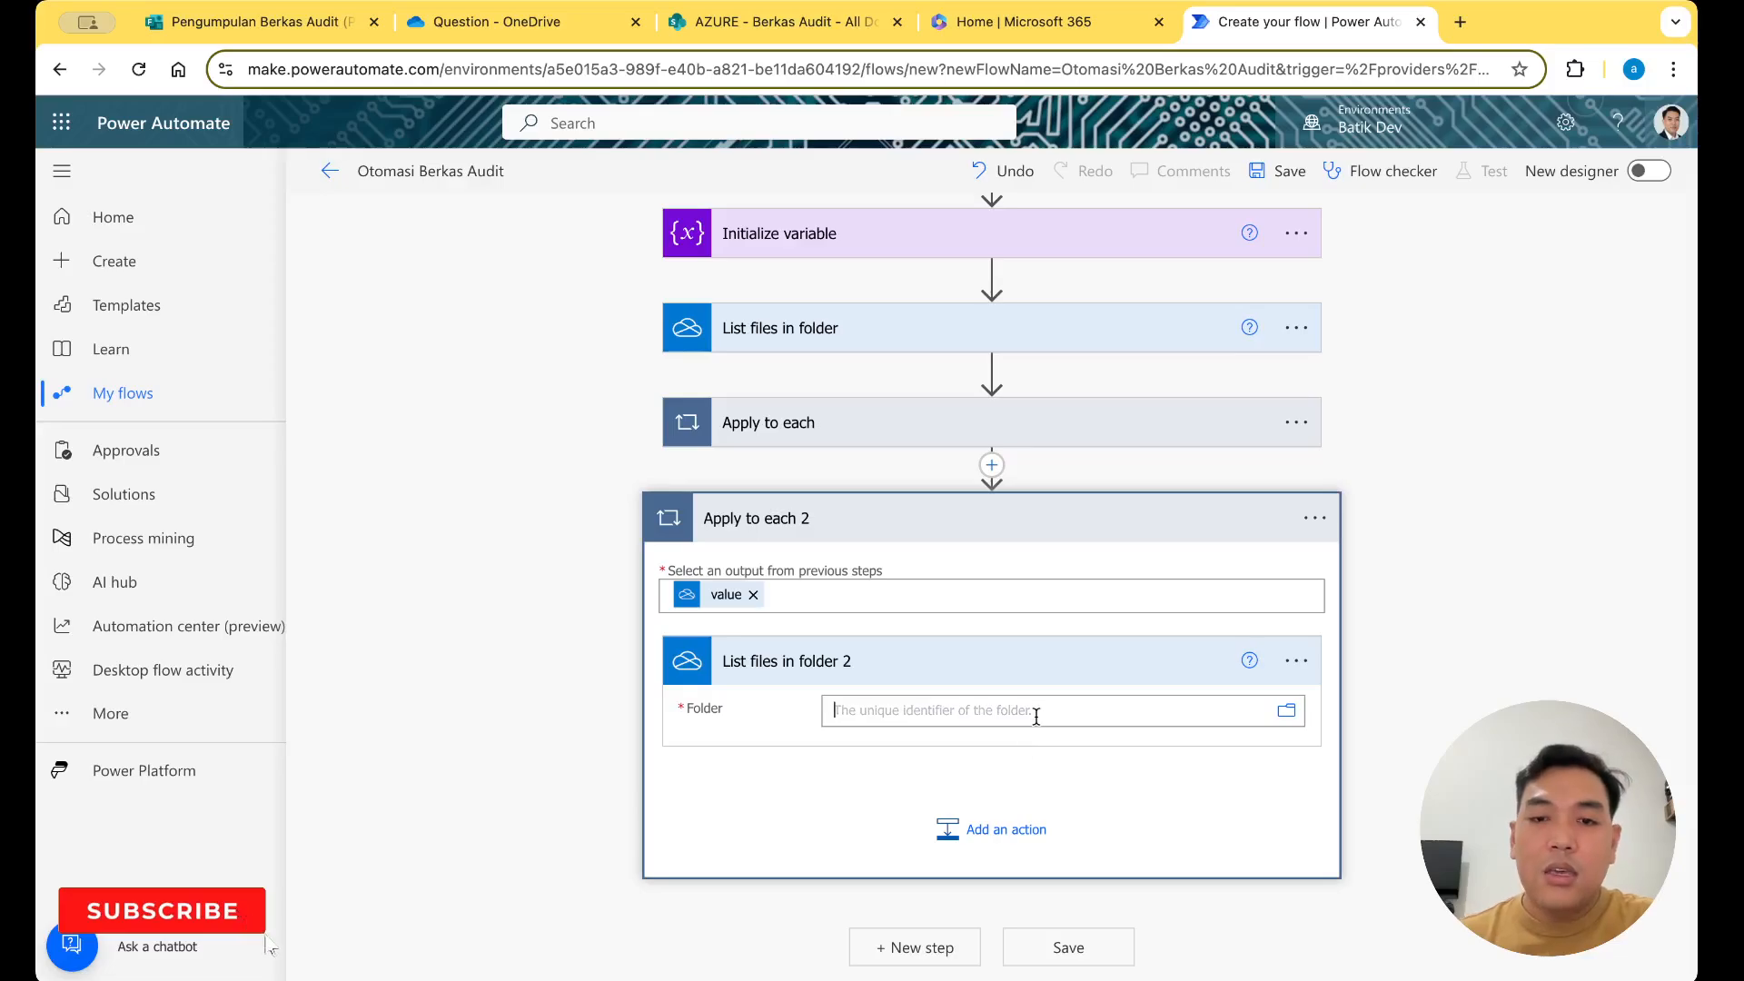
{"action": "left_click", "coordinate": [1037, 717]}
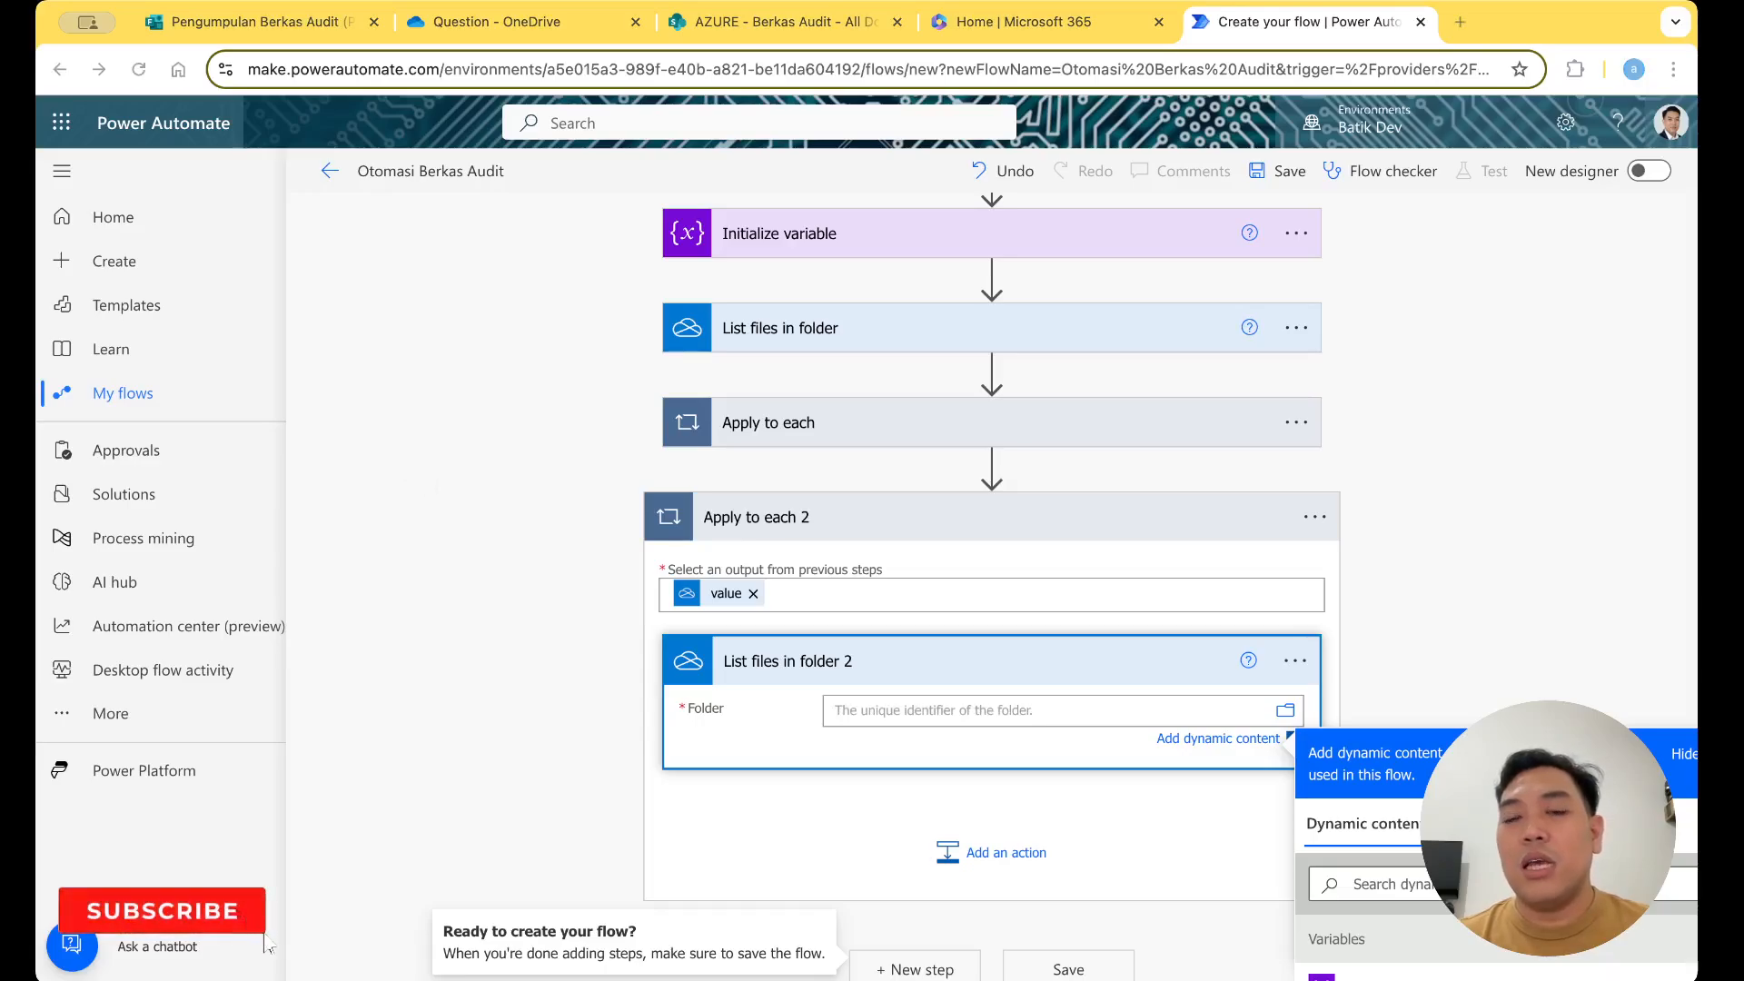
{"action": "scroll", "coordinate": [826, 738], "scroll_direction": "down", "scroll_amount": 4}
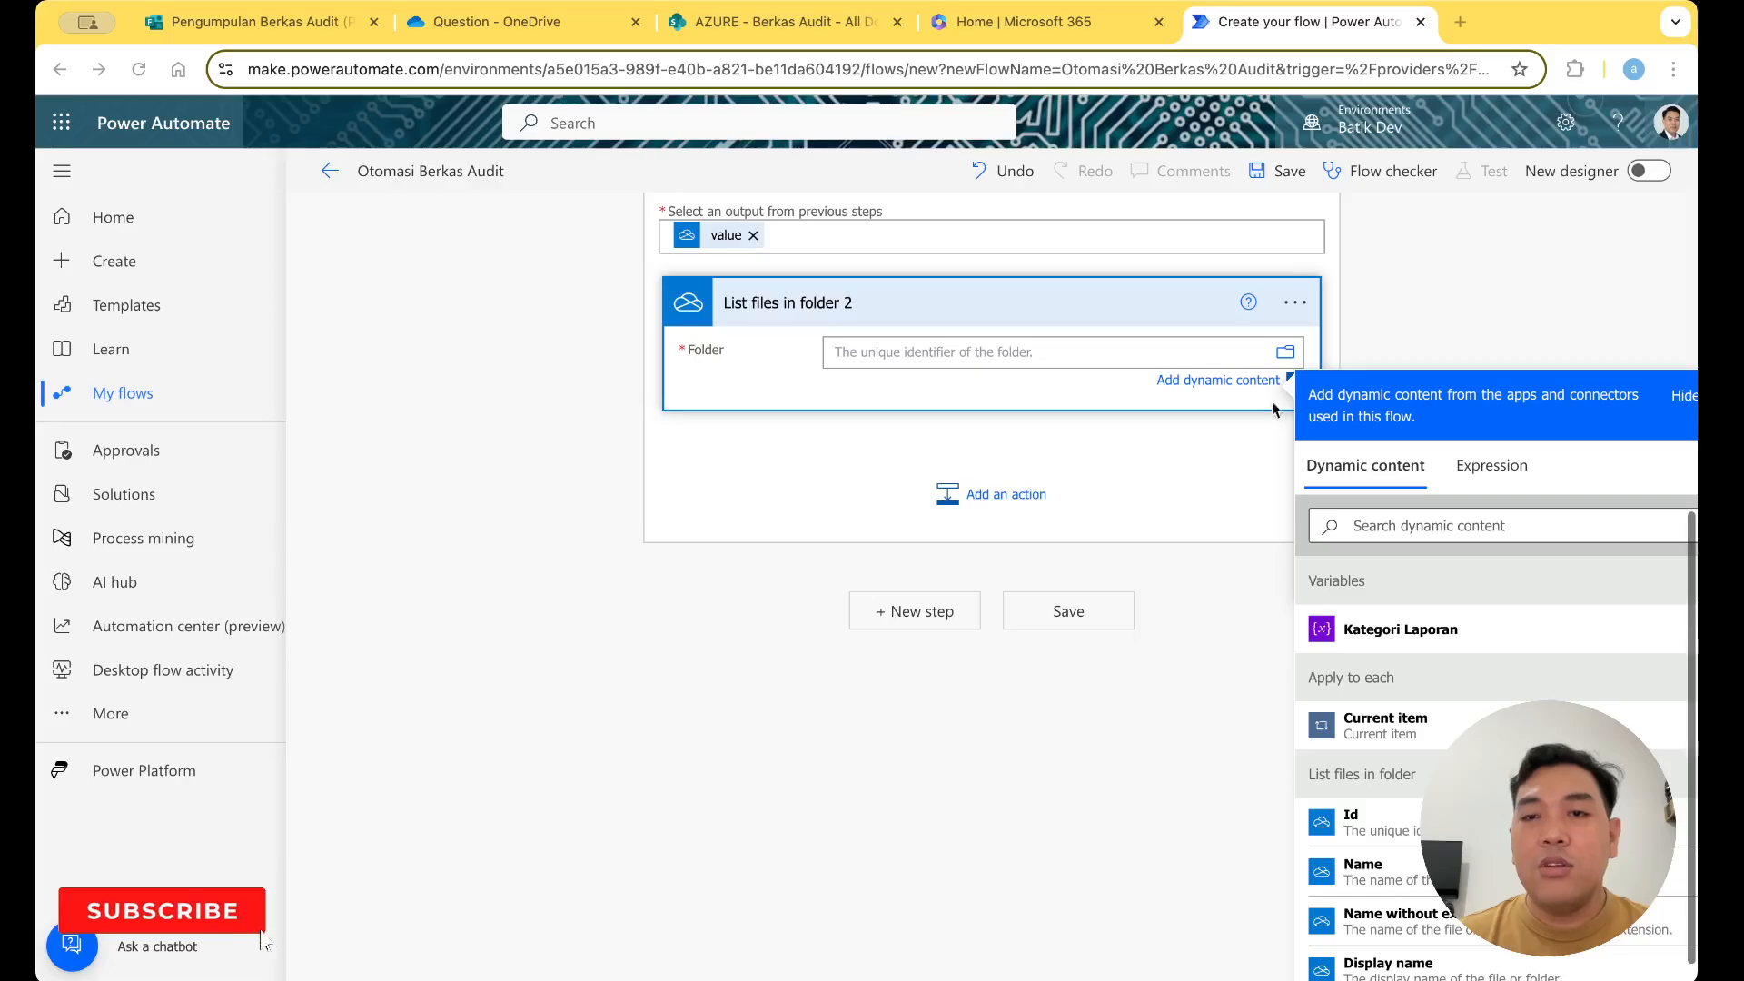
{"action": "left_click", "coordinate": [1284, 353]}
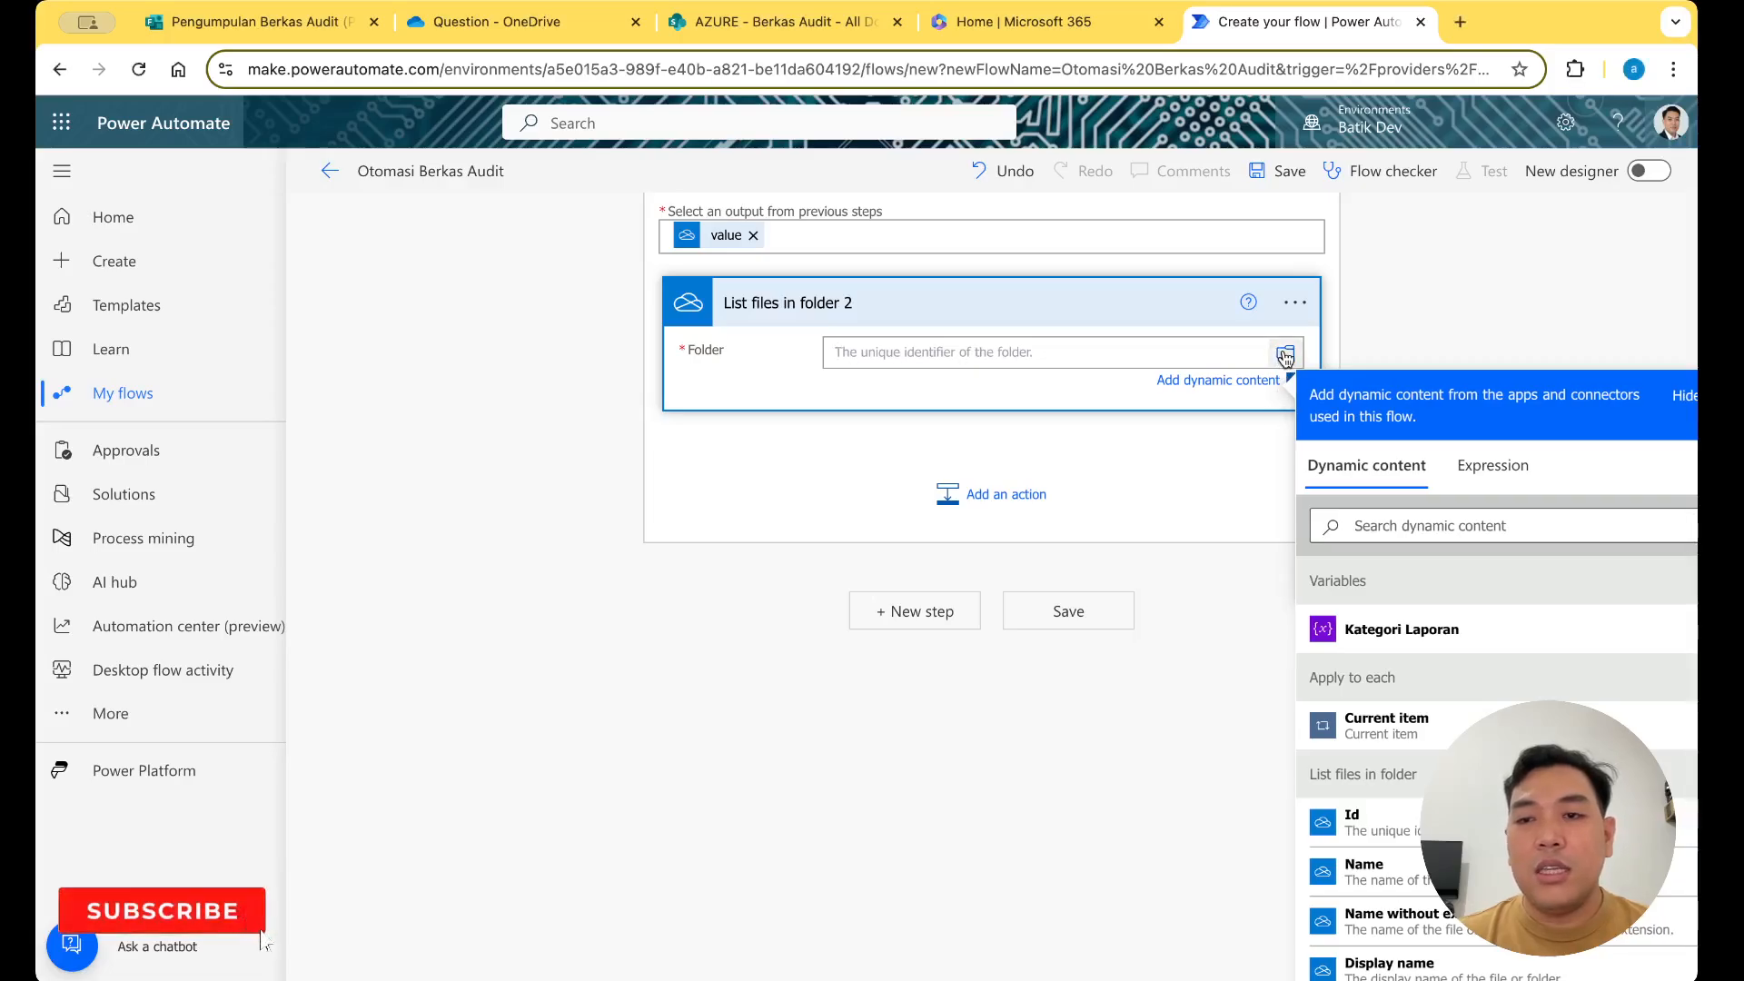
{"action": "left_click", "coordinate": [1634, 774]}
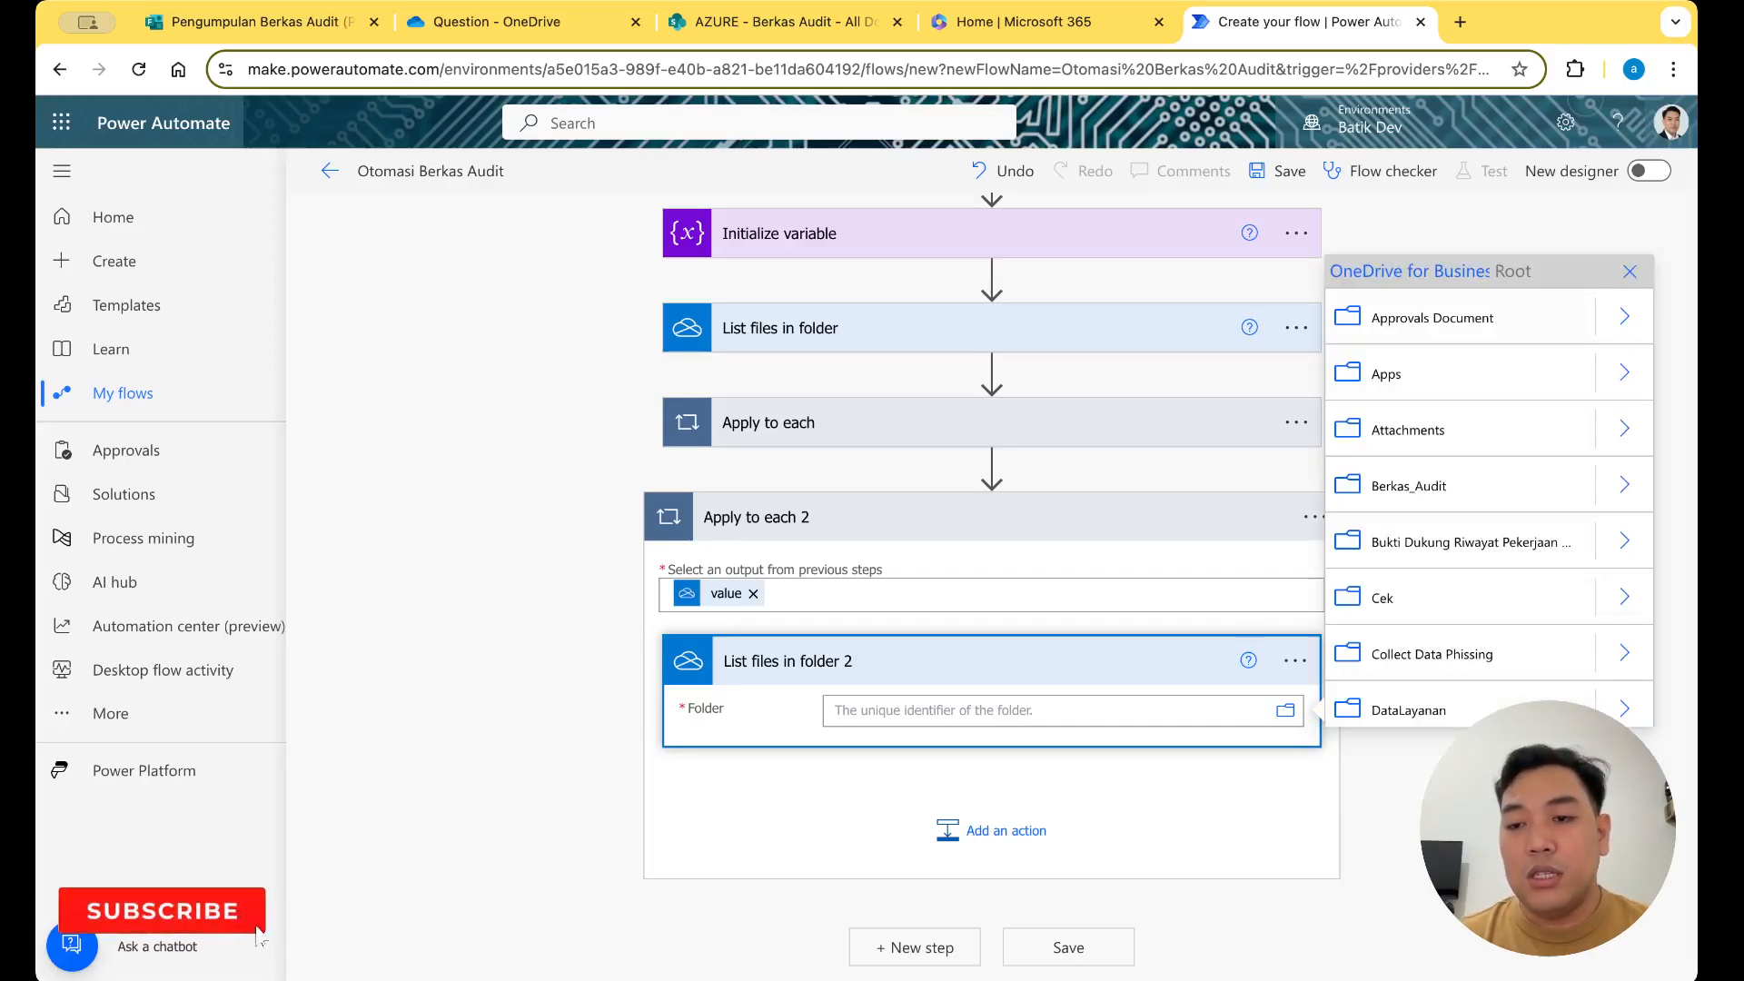
{"action": "left_click", "coordinate": [1624, 374]}
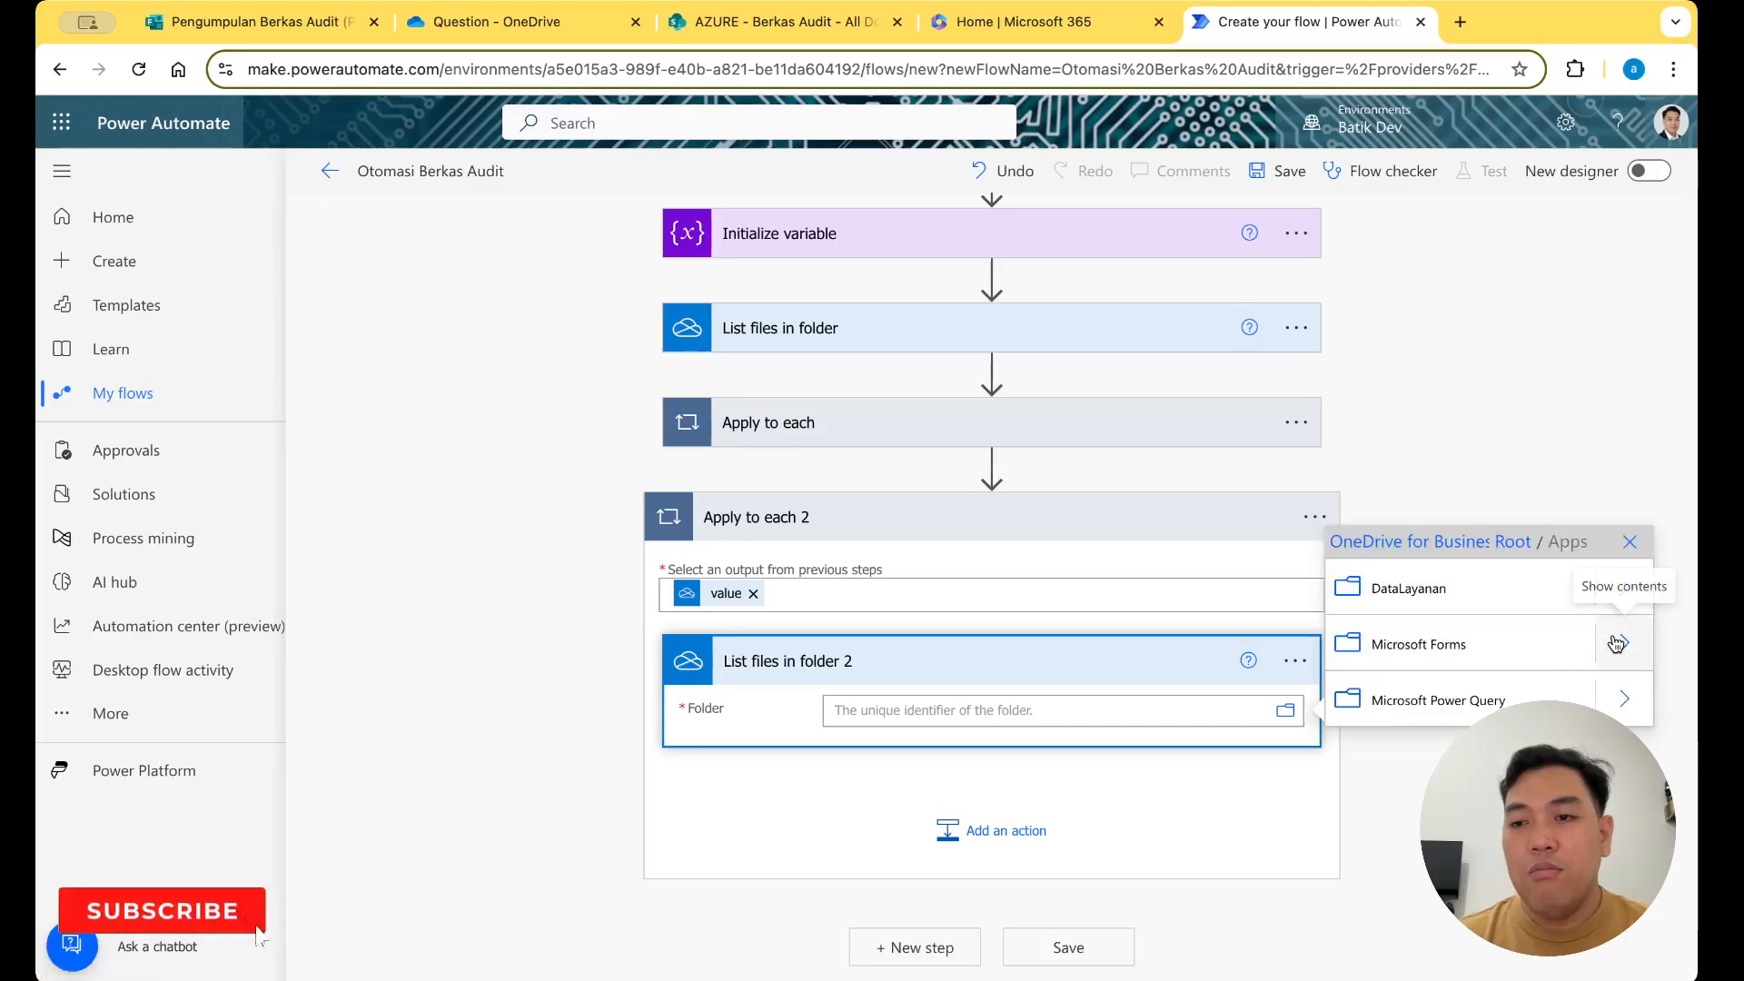
{"action": "left_click", "coordinate": [1618, 644]}
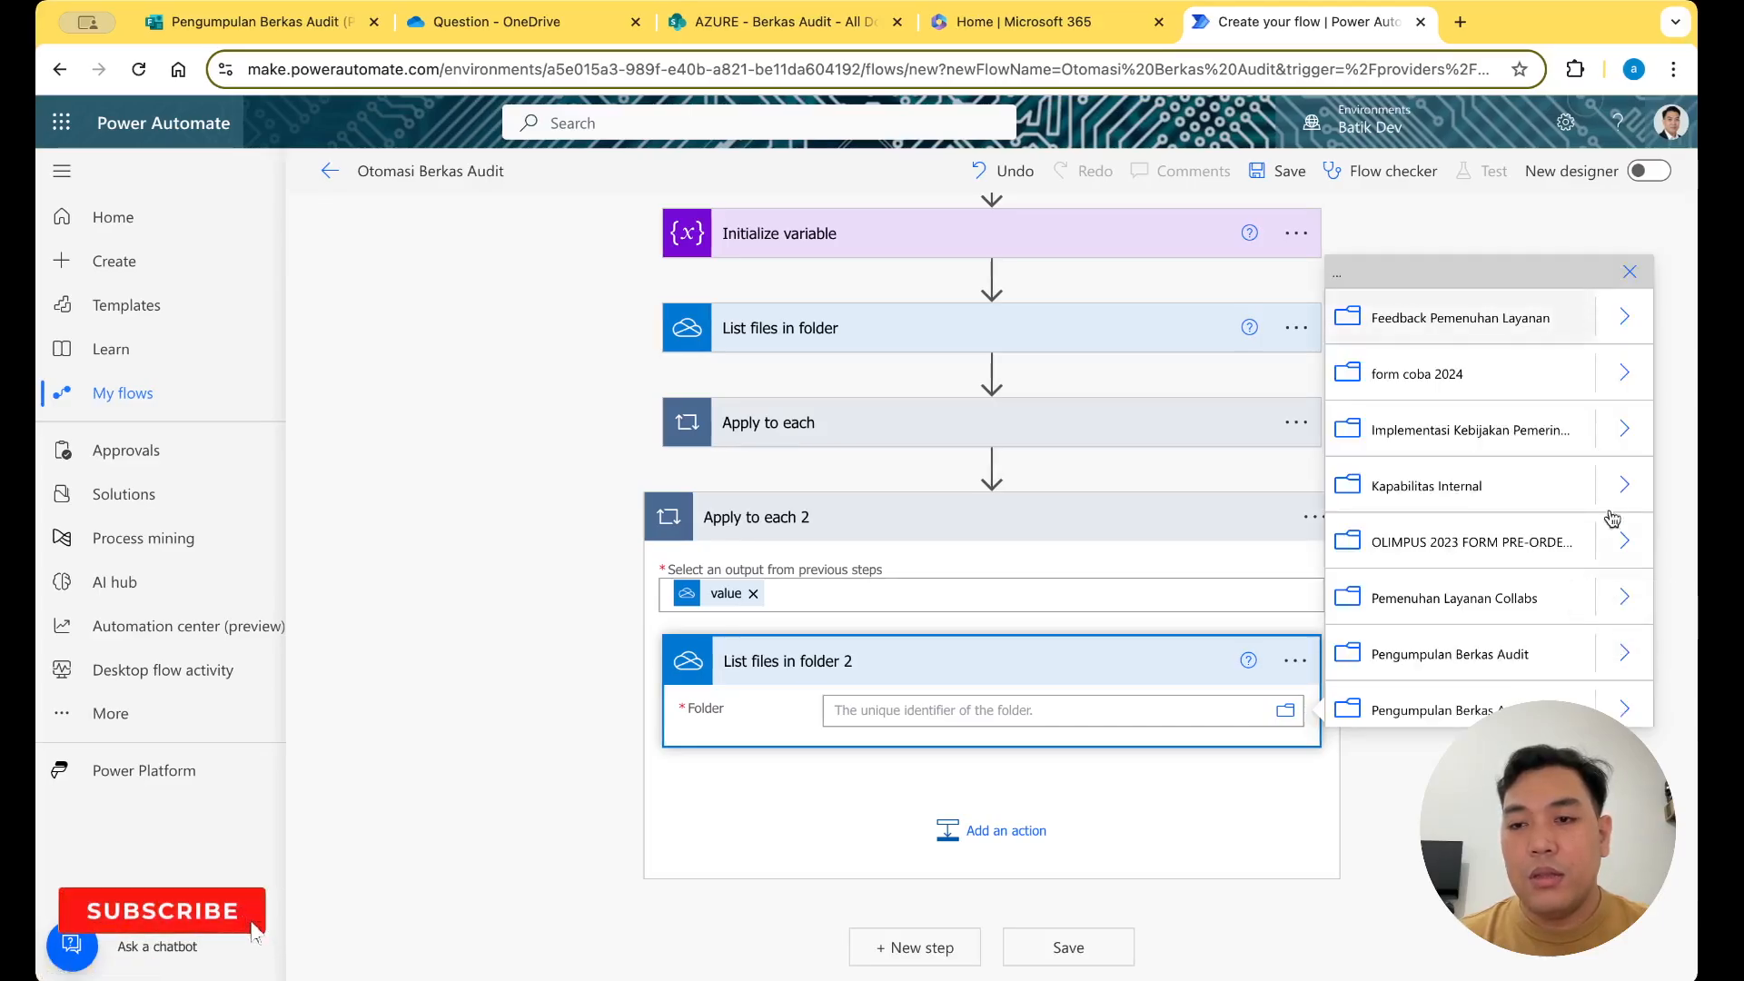
{"action": "left_click", "coordinate": [1626, 656]}
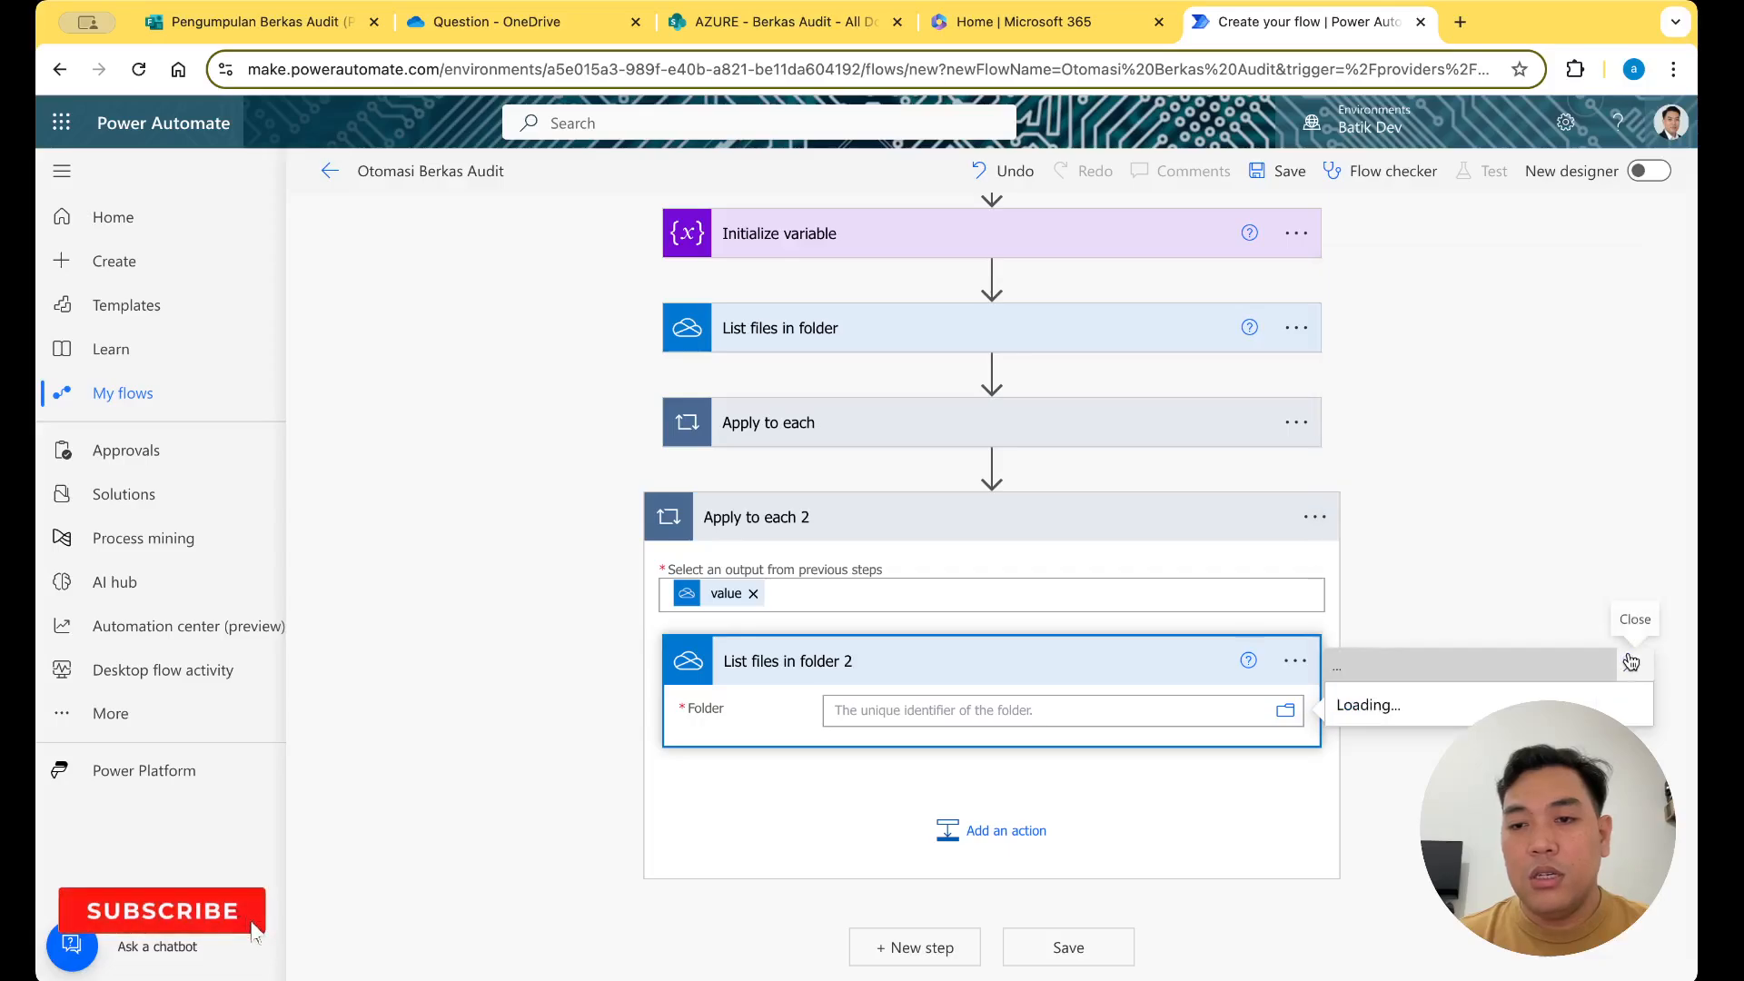
{"action": "left_click", "coordinate": [1390, 704]}
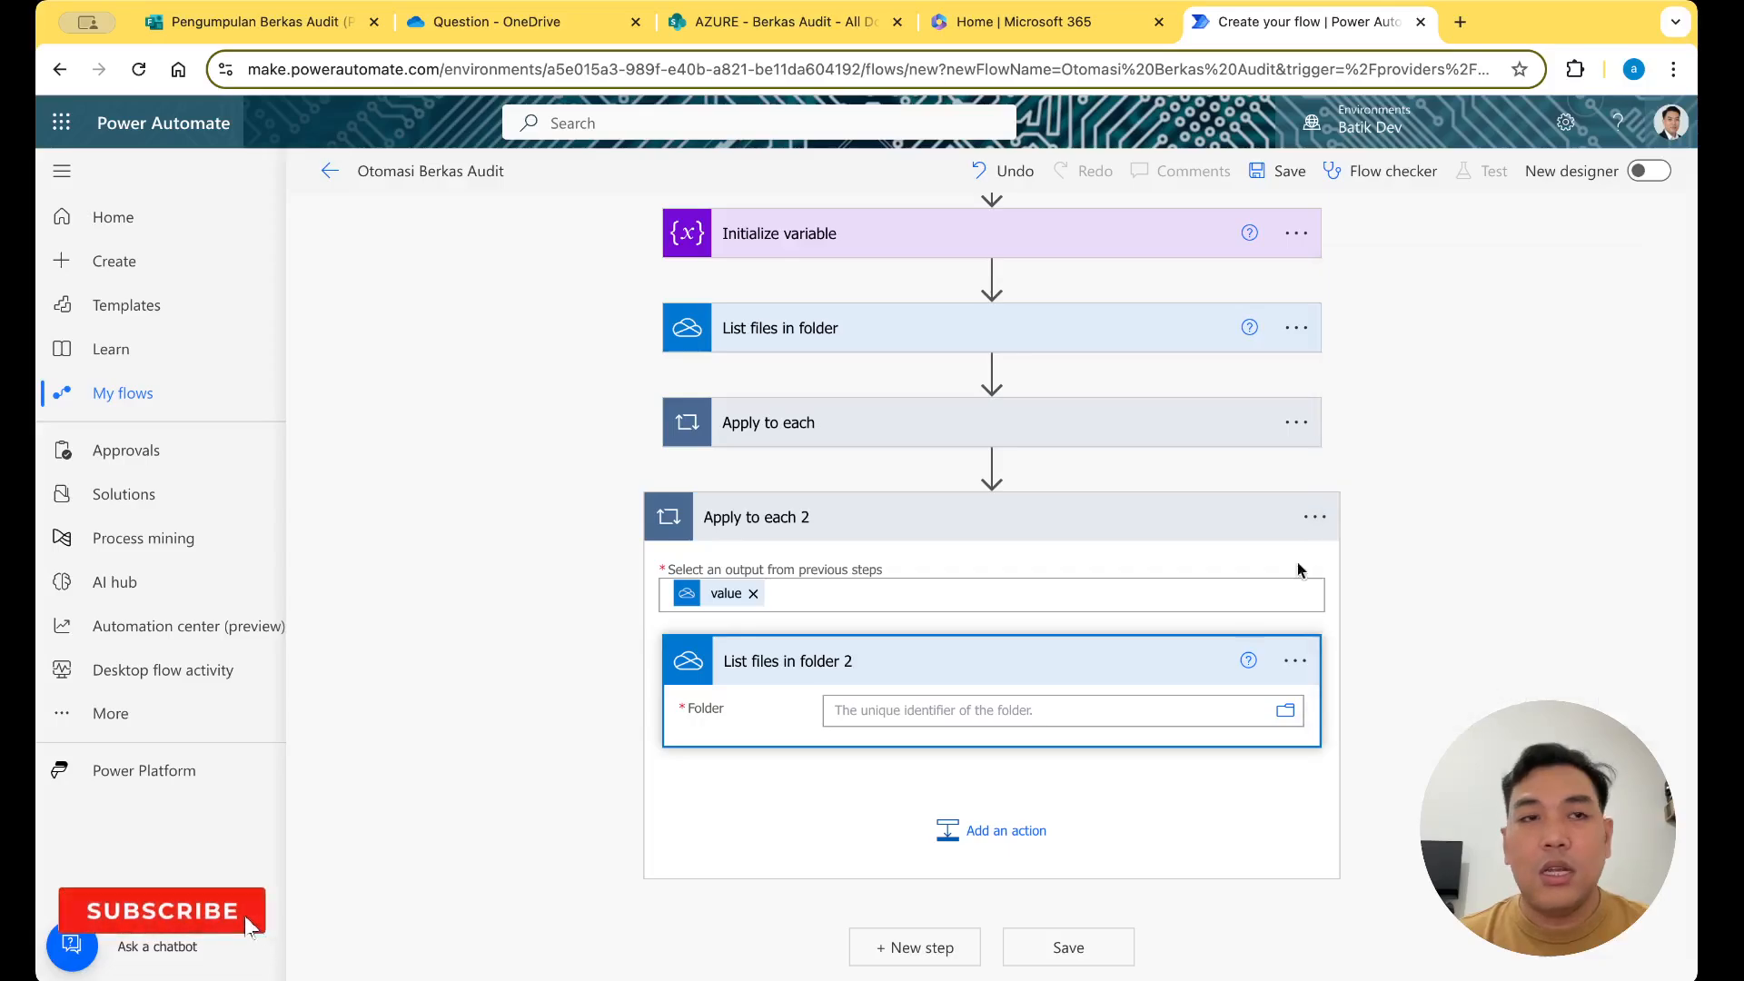
Review the OneDrive Question folder, the form and the SharePoint Berkas Audit library, and return to the flow in Power Automate
{"action": "left_click", "coordinate": [442, 14]}
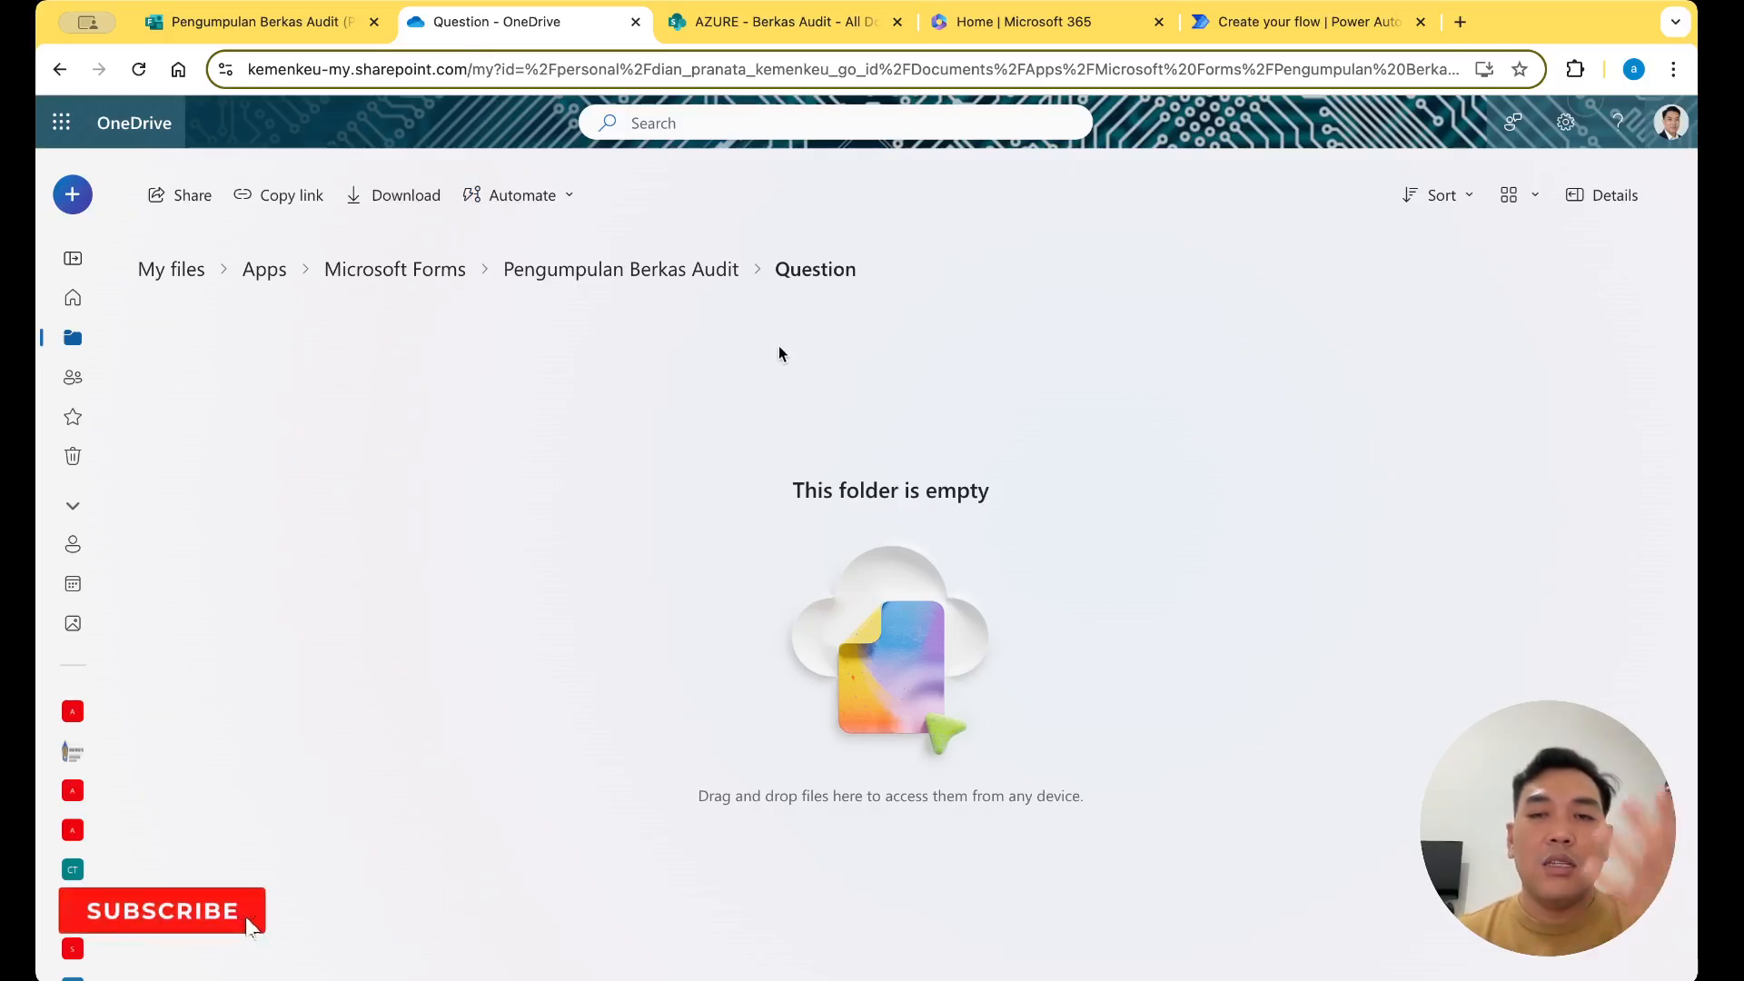
{"action": "left_click", "coordinate": [297, 30]}
{"action": "left_click", "coordinate": [518, 23]}
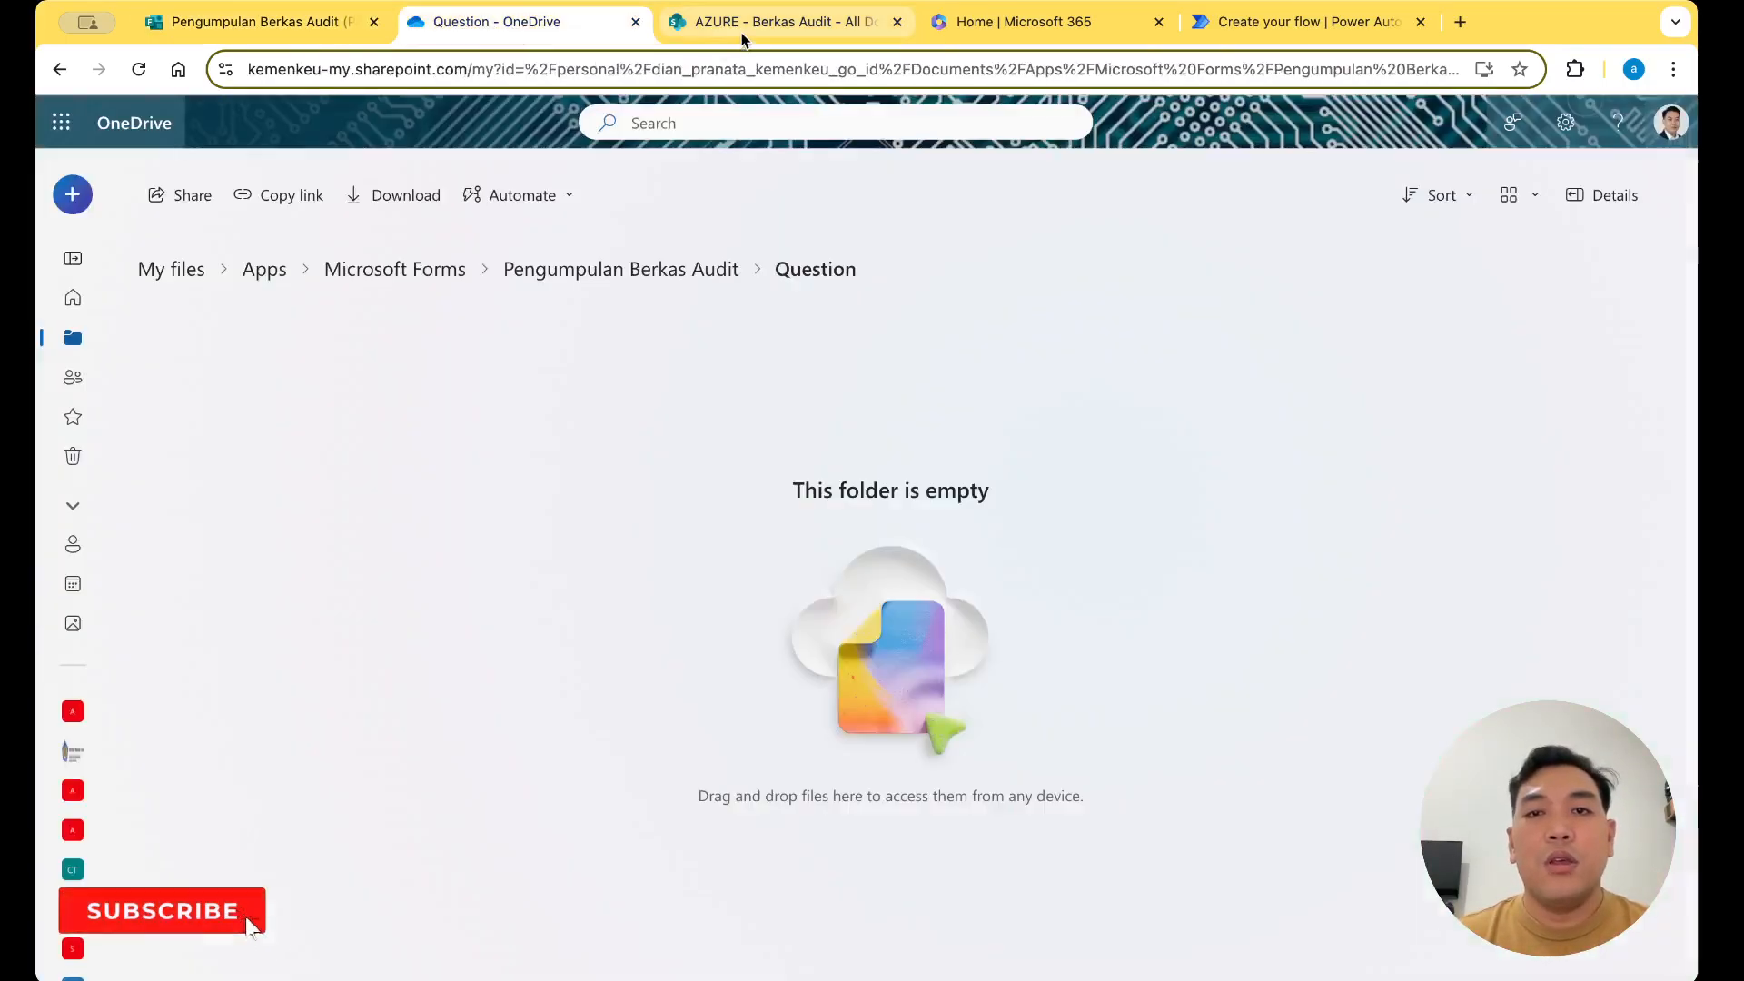
{"action": "left_click", "coordinate": [741, 36]}
{"action": "left_click", "coordinate": [1317, 22]}
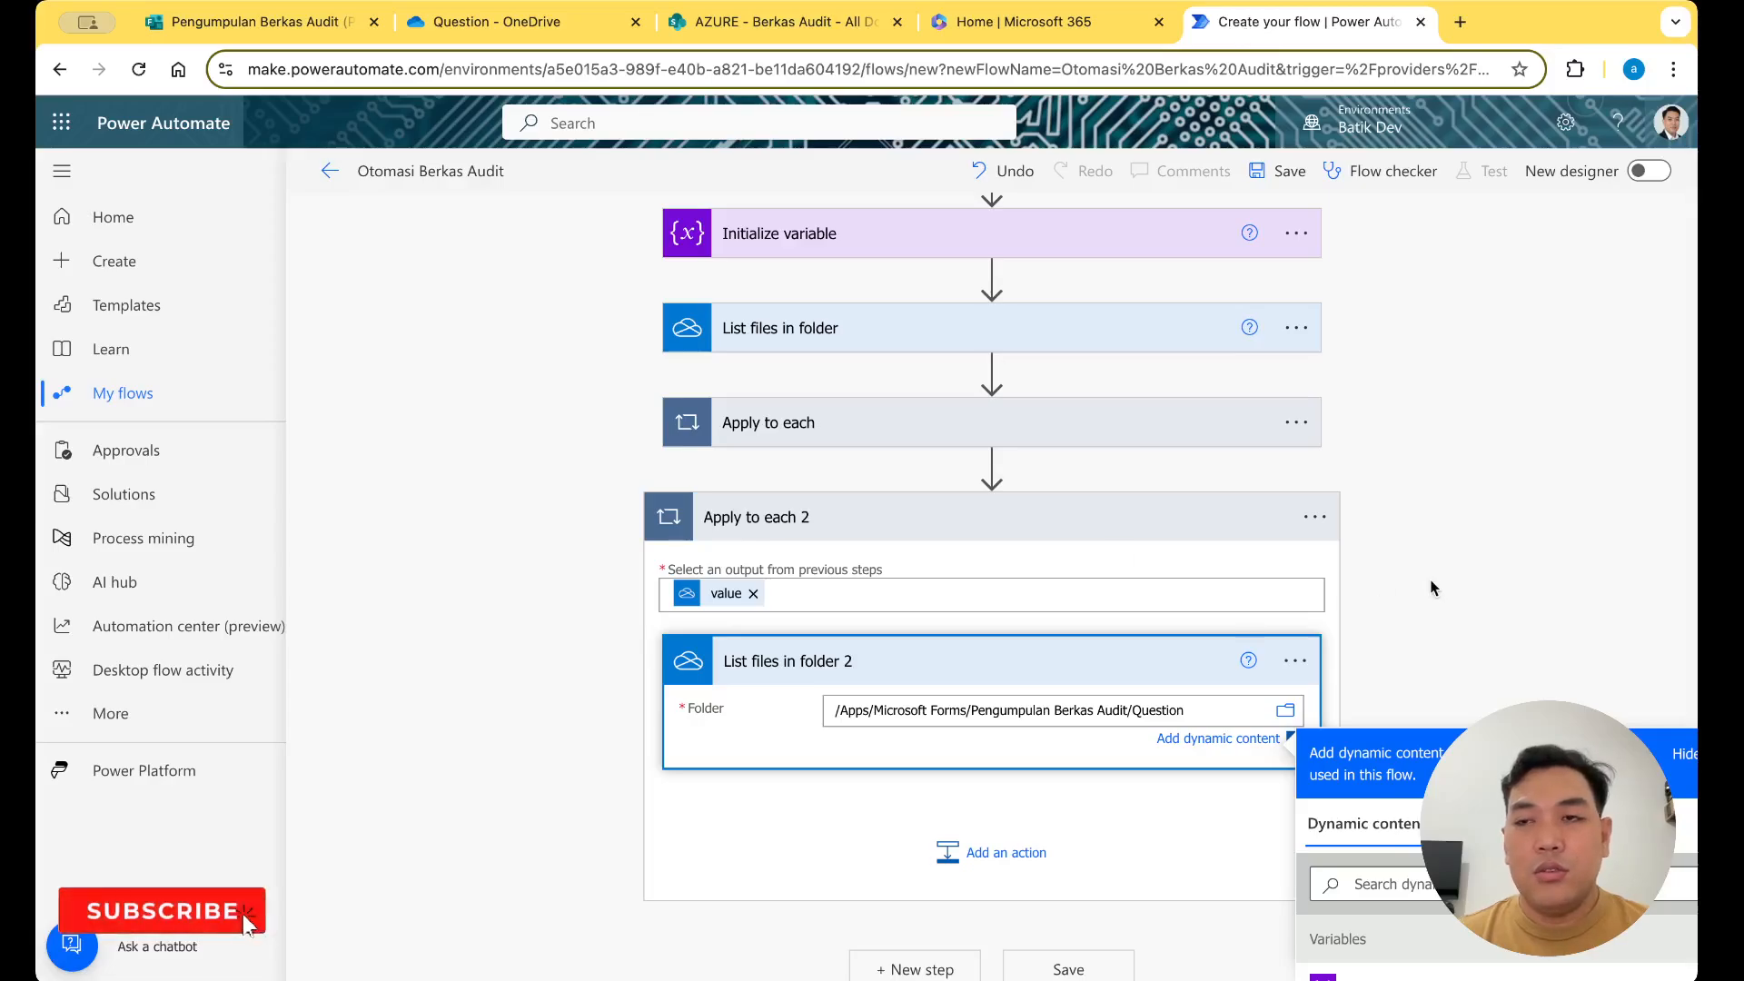
Add a OneDrive for Business Delete file action below List files in folder 2 inside Apply to each 2
{"action": "left_click", "coordinate": [1036, 799]}
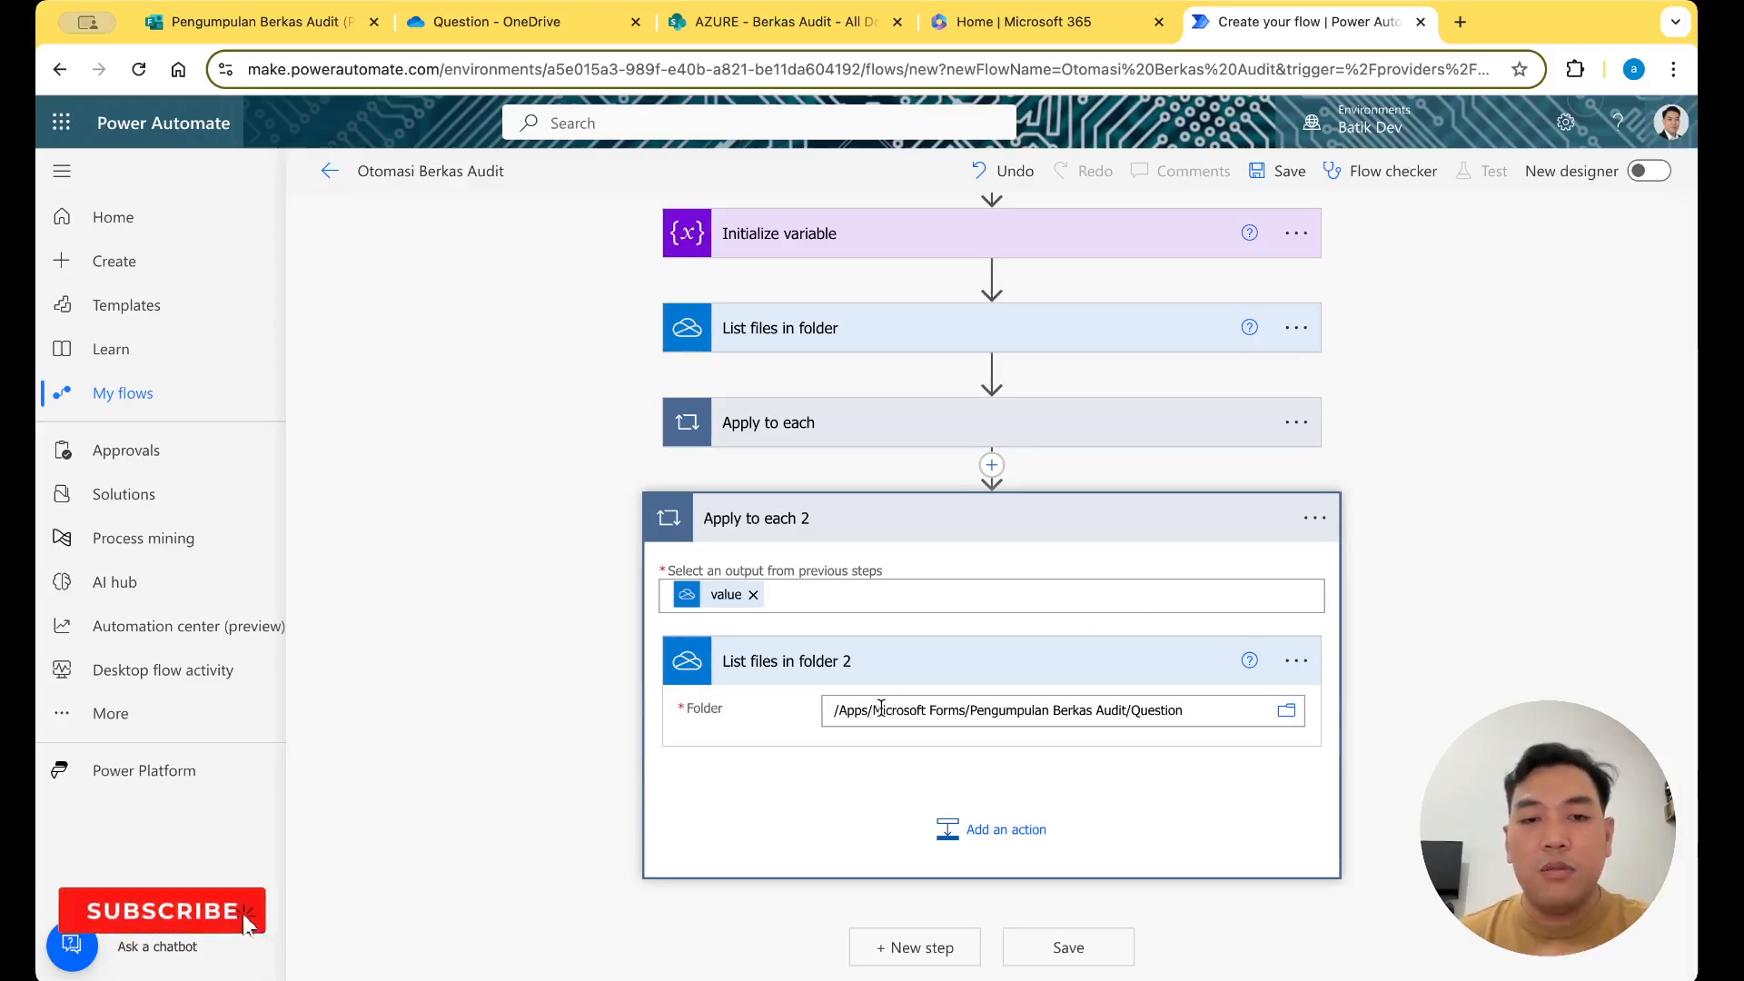
{"action": "left_click", "coordinate": [992, 828]}
{"action": "scroll", "coordinate": [995, 534], "scroll_direction": "up", "scroll_amount": 3}
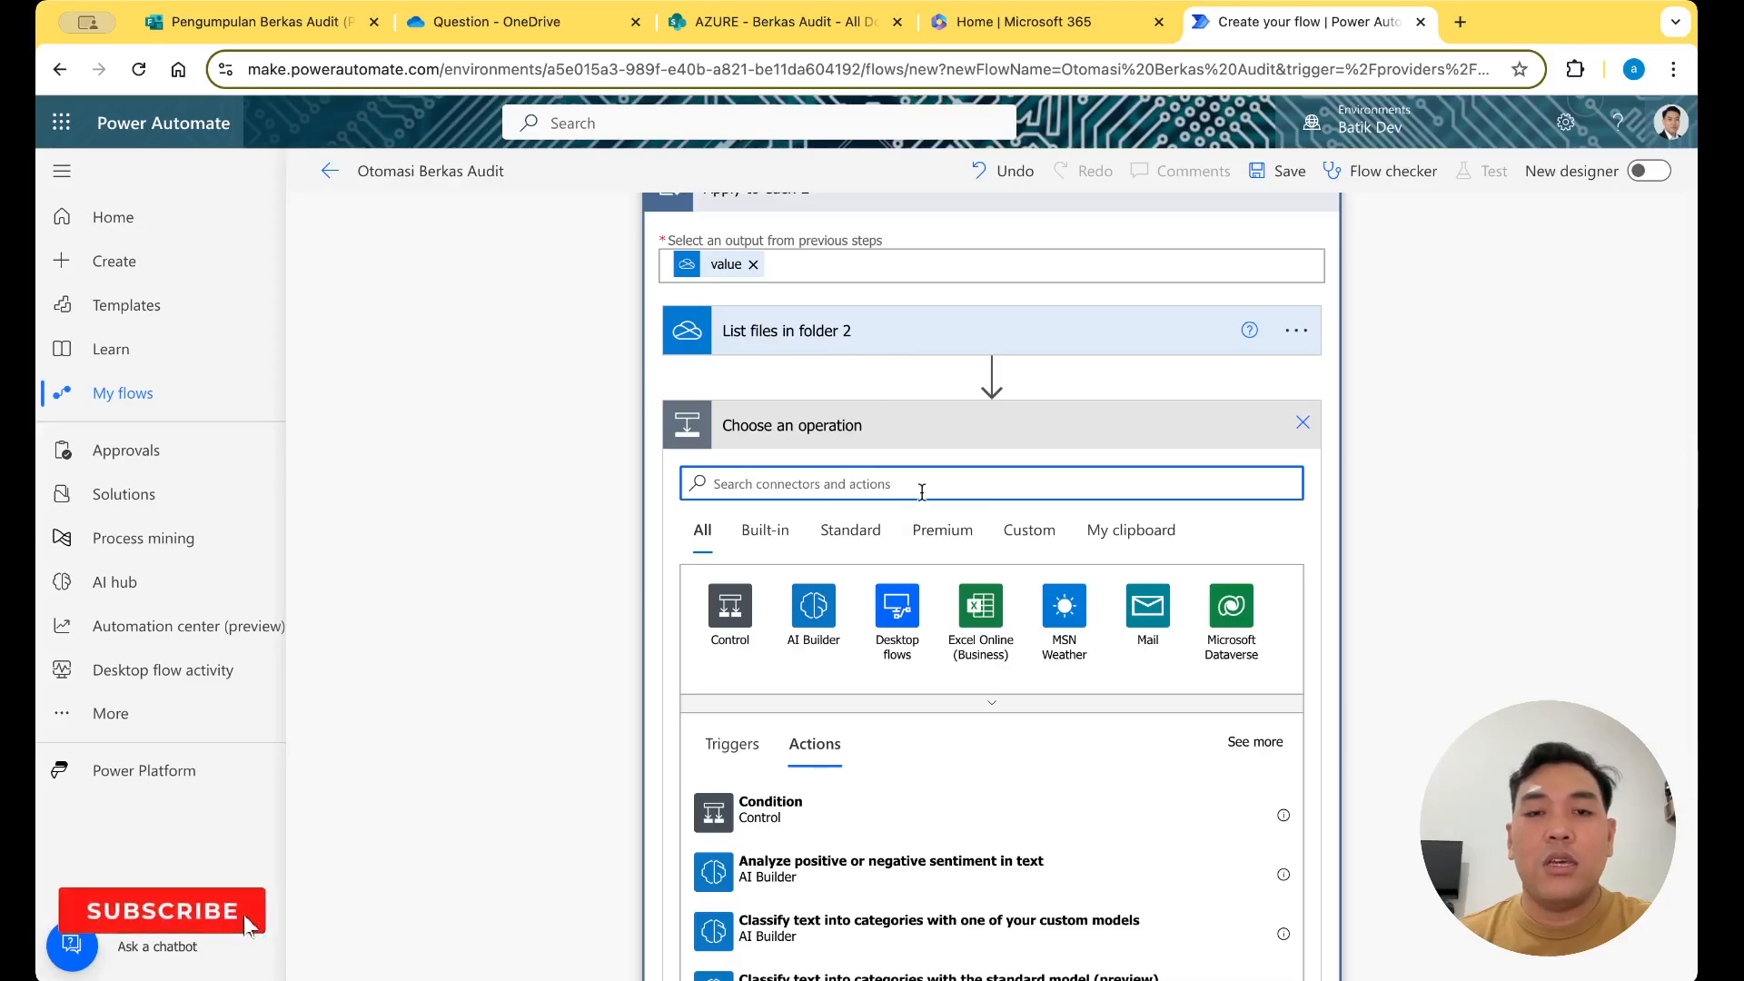
{"action": "type", "text": "detele"}
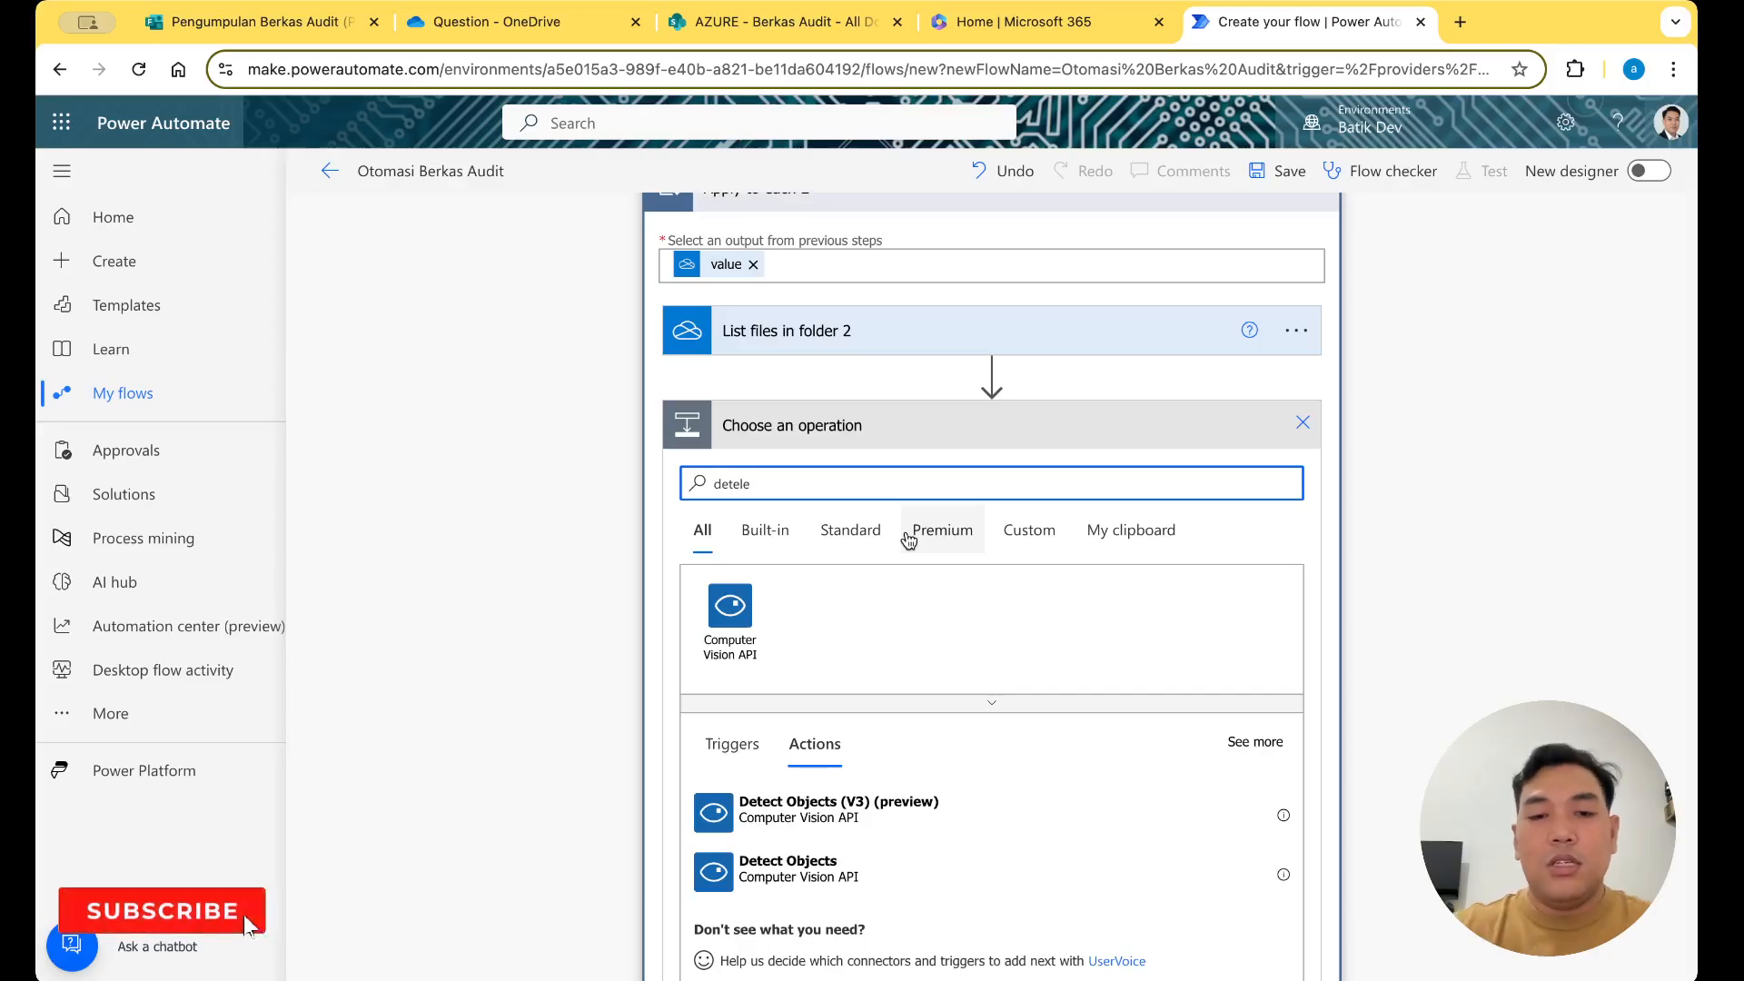
{"action": "type", "text": "elete"}
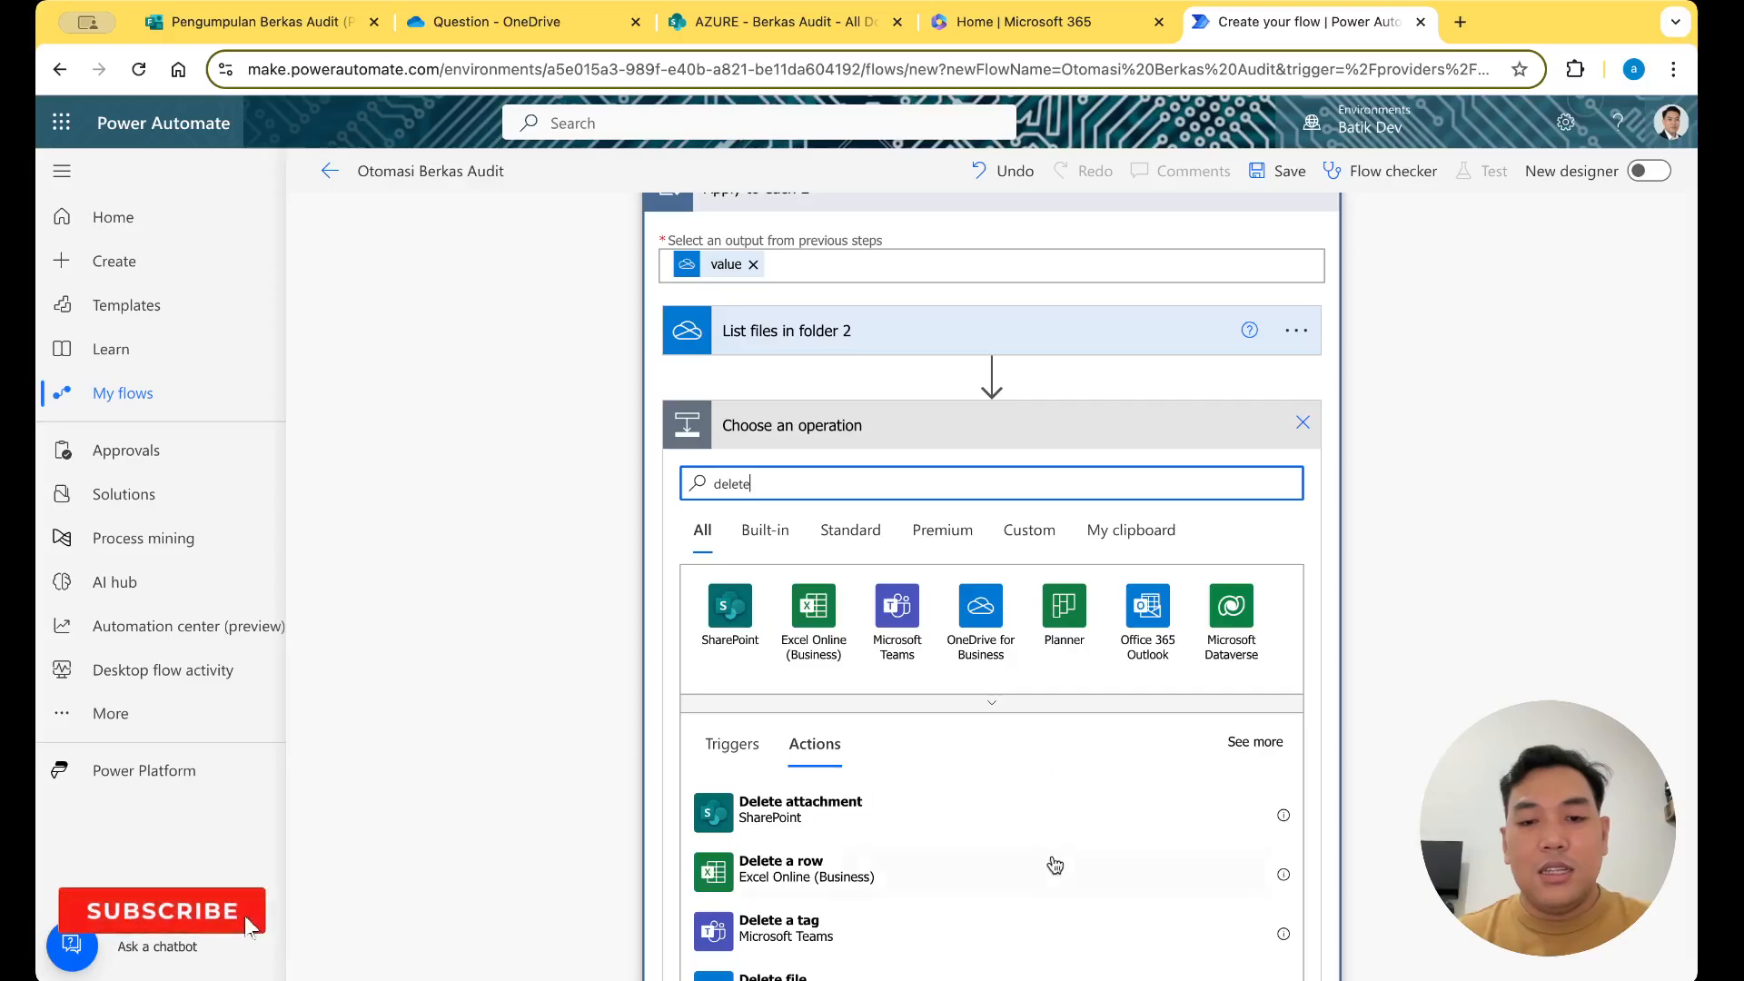
{"action": "scroll", "coordinate": [1051, 863], "scroll_direction": "down", "scroll_amount": 1}
{"action": "left_click", "coordinate": [991, 920]}
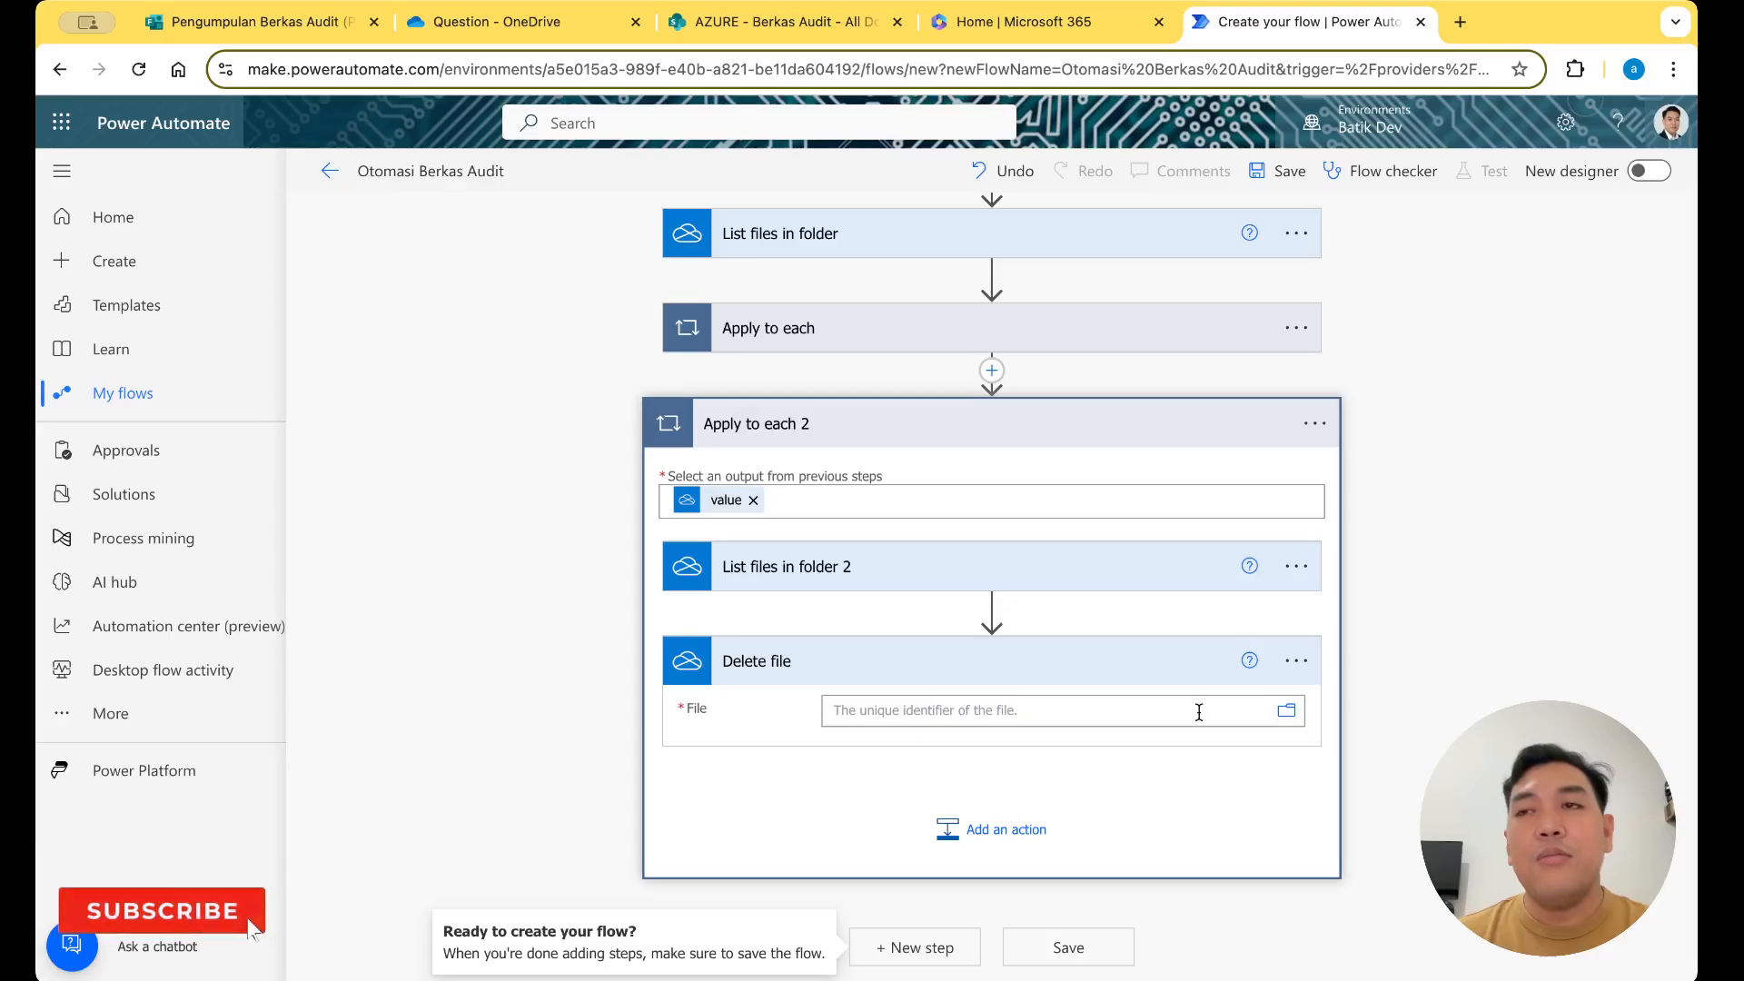
Search the dynamic content for "id" for the Delete file action's File field and clear the search
{"action": "left_click", "coordinate": [1049, 707]}
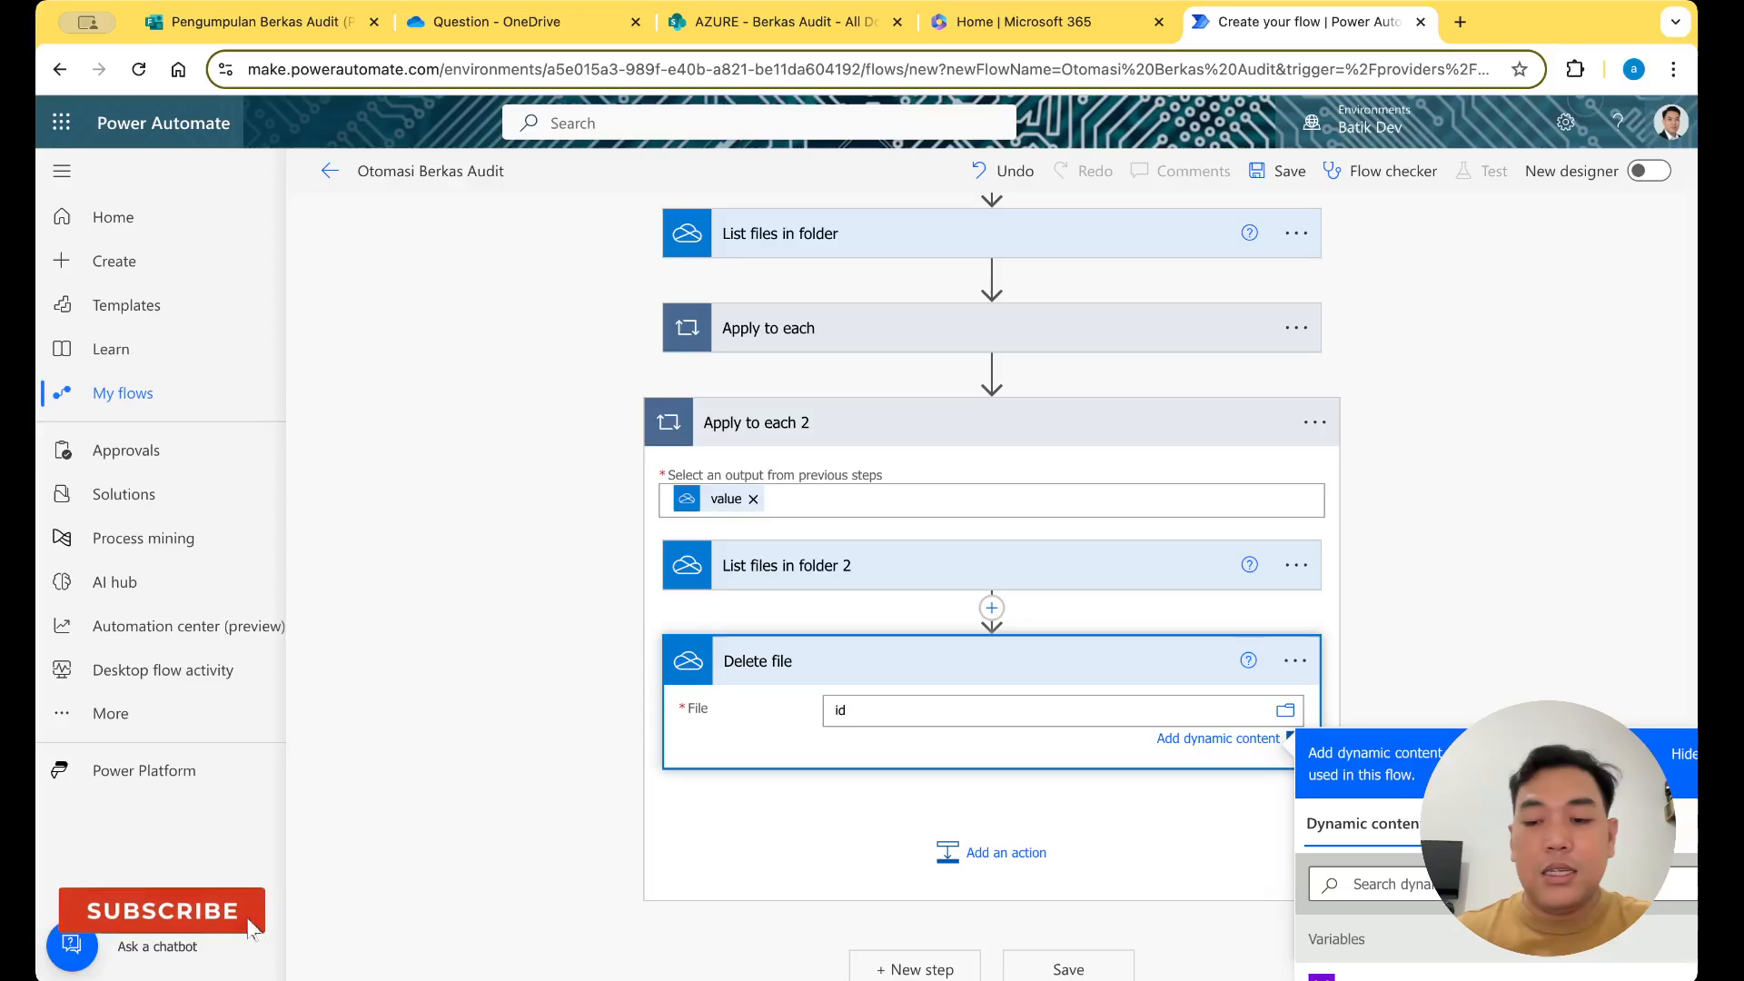
{"action": "key", "text": "BackSpace"}
{"action": "key", "text": "BackSpace"}
{"action": "left_click", "coordinate": [1417, 897]}
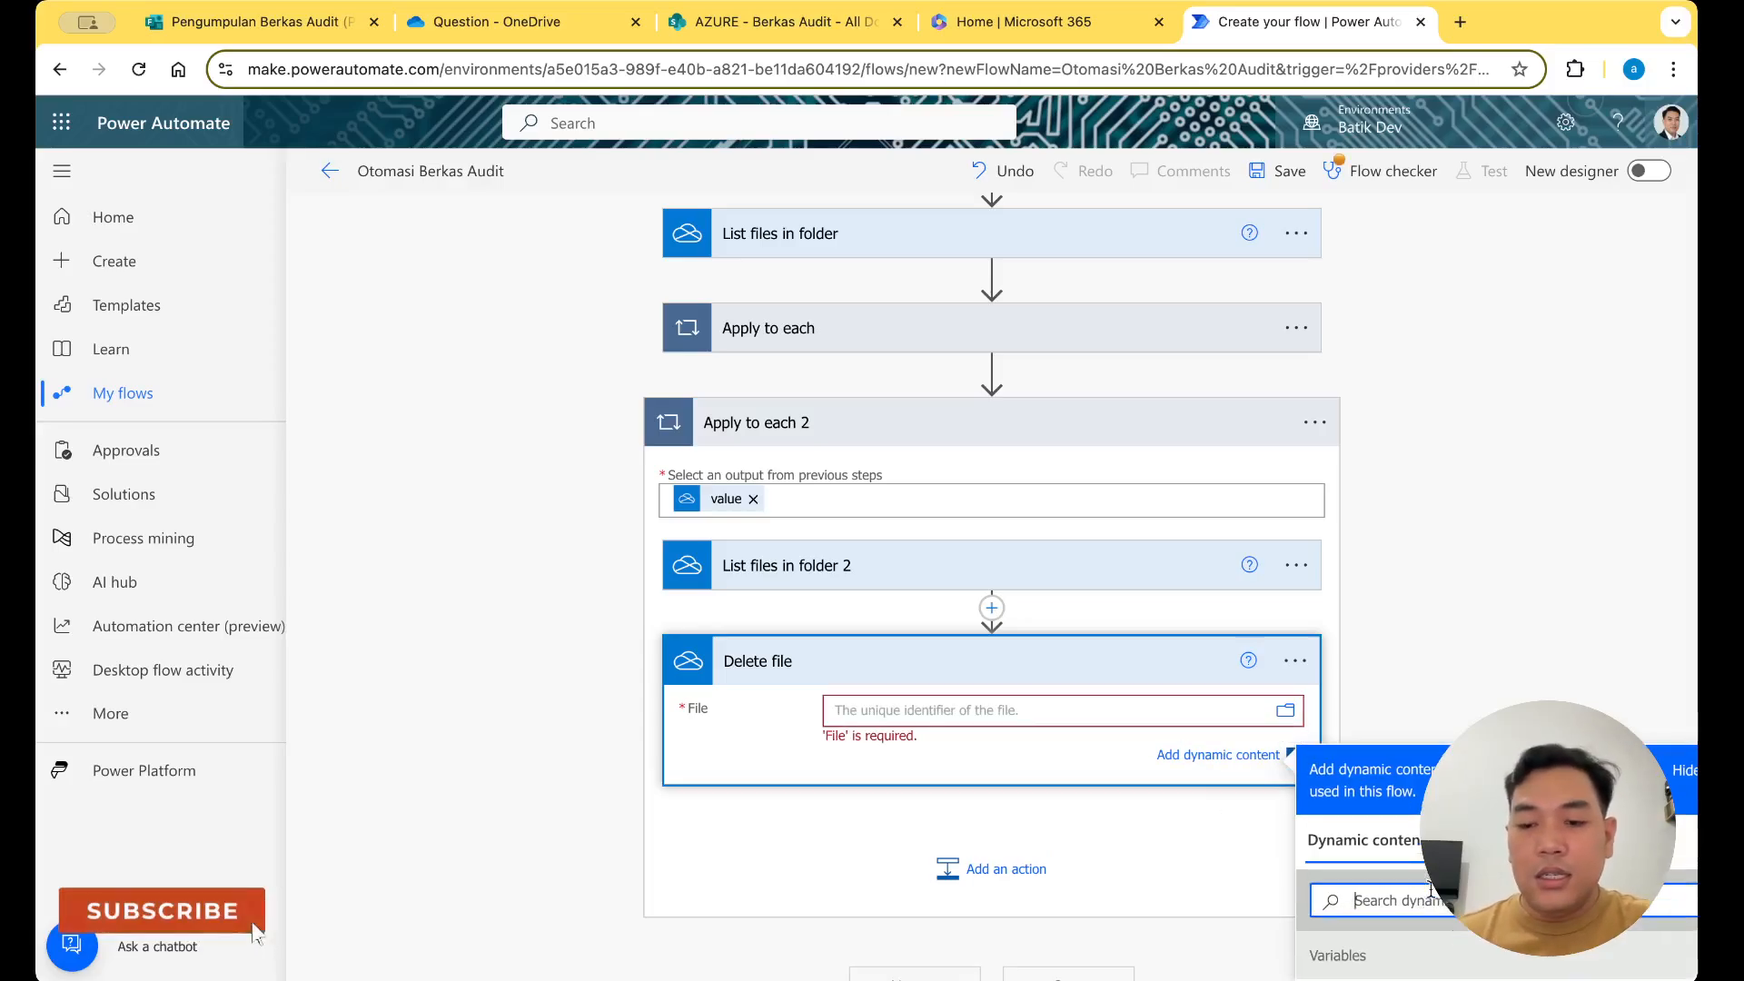
{"action": "type", "text": "id"}
{"action": "scroll", "coordinate": [1454, 636], "scroll_direction": "down", "scroll_amount": 4}
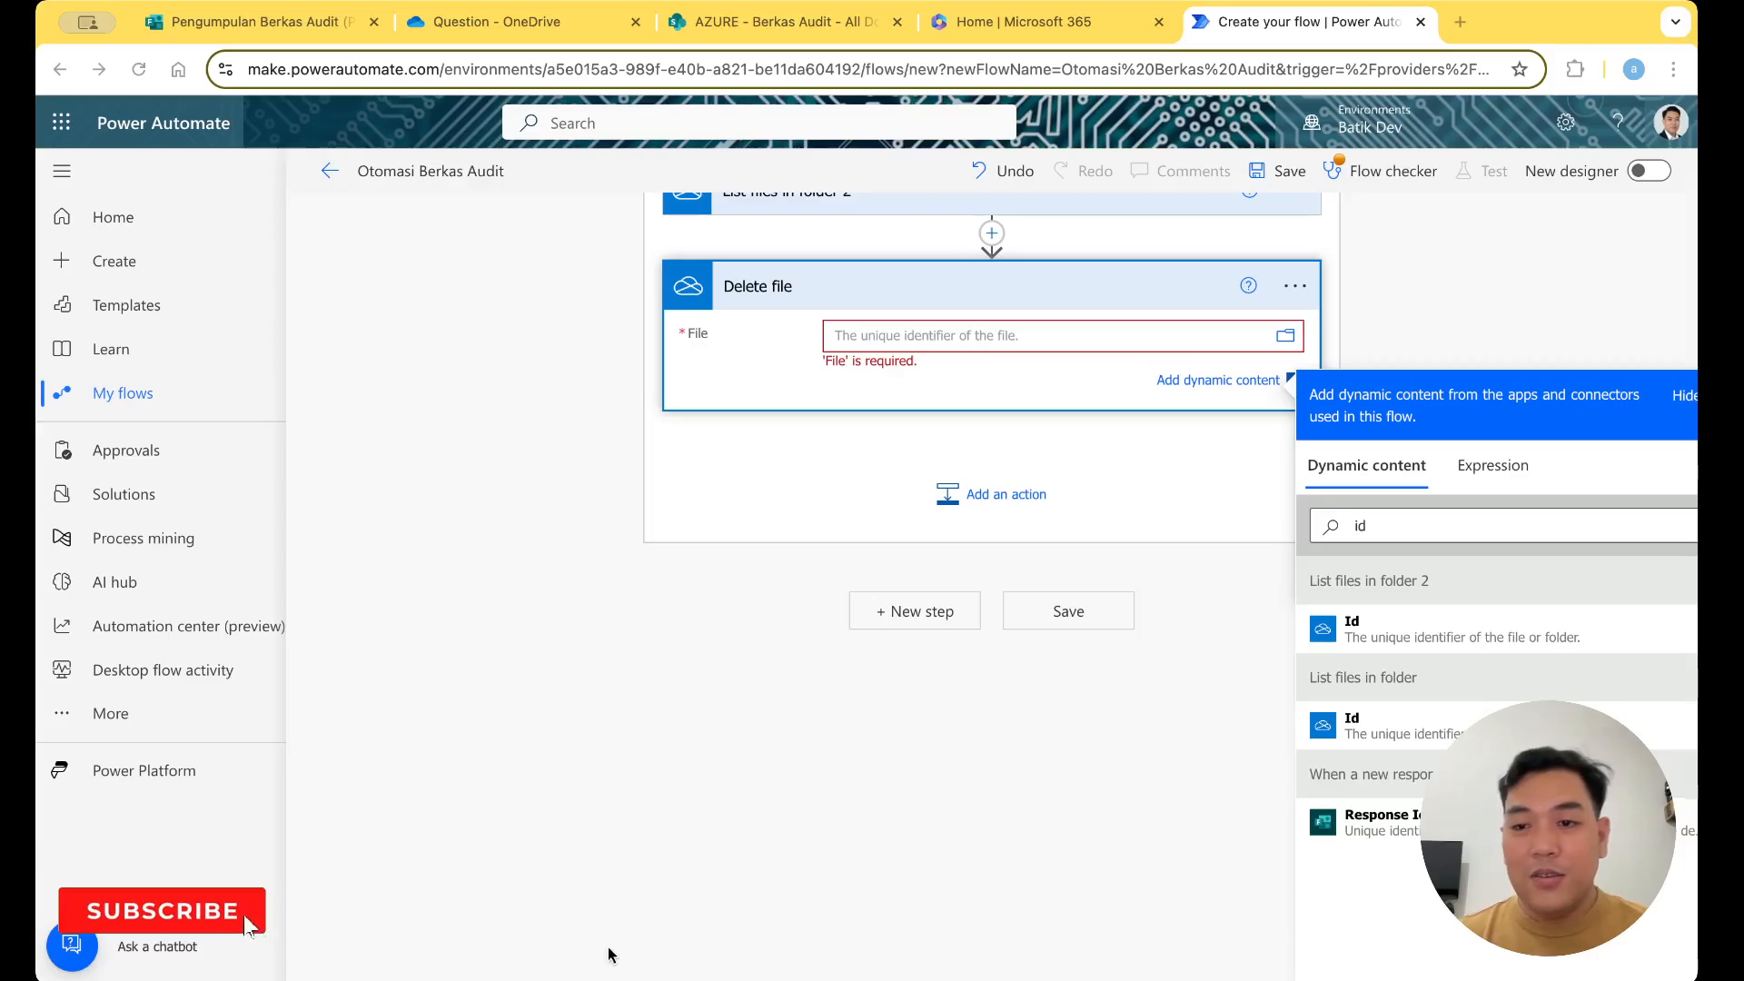
{"action": "left_click", "coordinate": [1404, 529]}
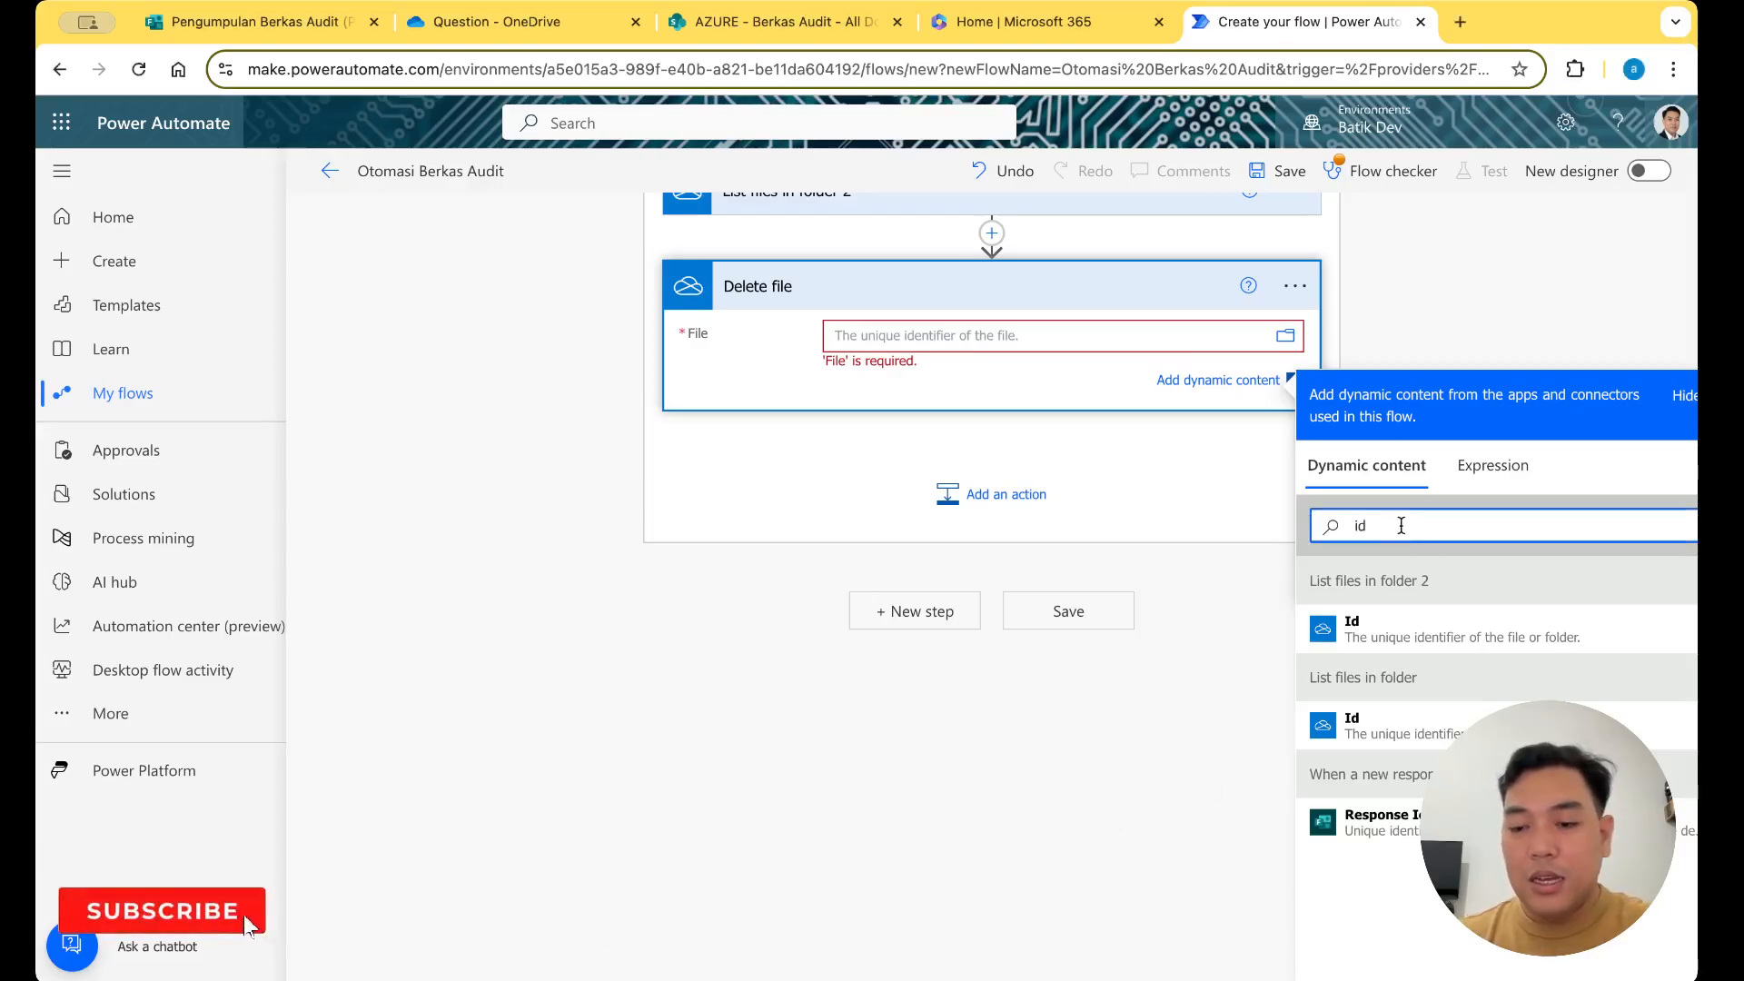
{"action": "key", "text": "BackSpace"}
{"action": "key", "text": "BackSpace"}
Set the Delete file action's File to the "Id" dynamic content from the first List files in folder action
{"action": "scroll", "coordinate": [1420, 745], "scroll_direction": "down", "scroll_amount": 10}
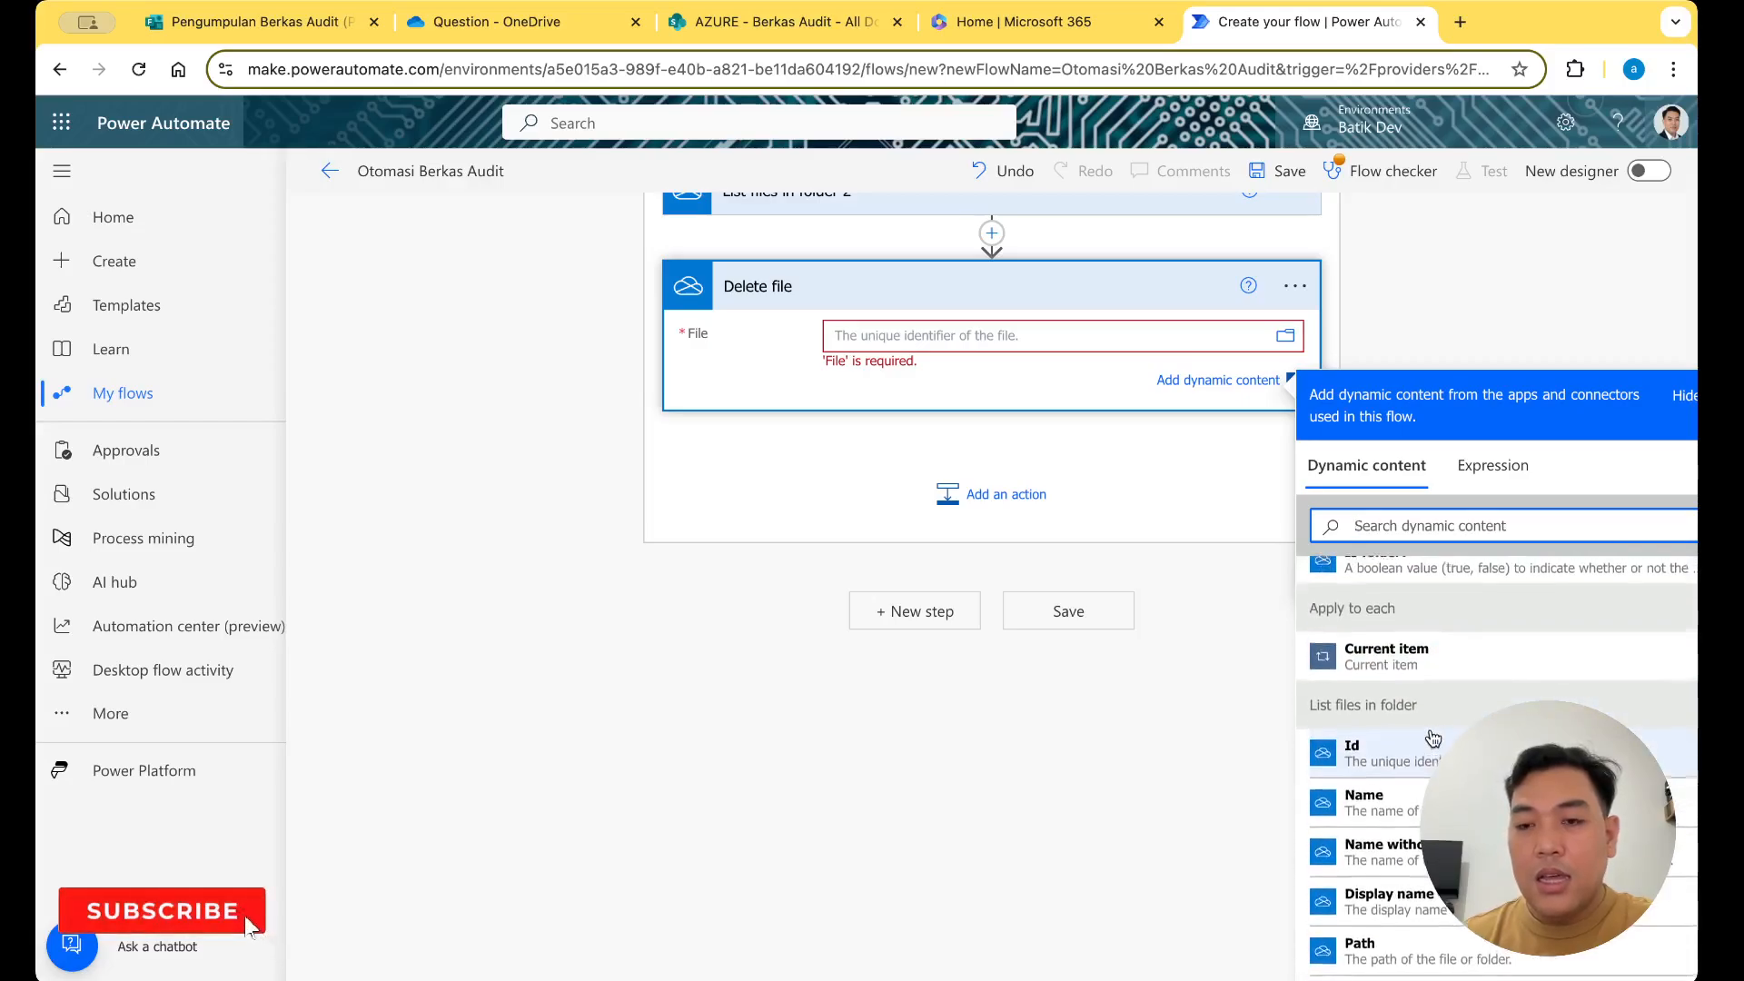
{"action": "scroll", "coordinate": [1432, 740], "scroll_direction": "up", "scroll_amount": 10}
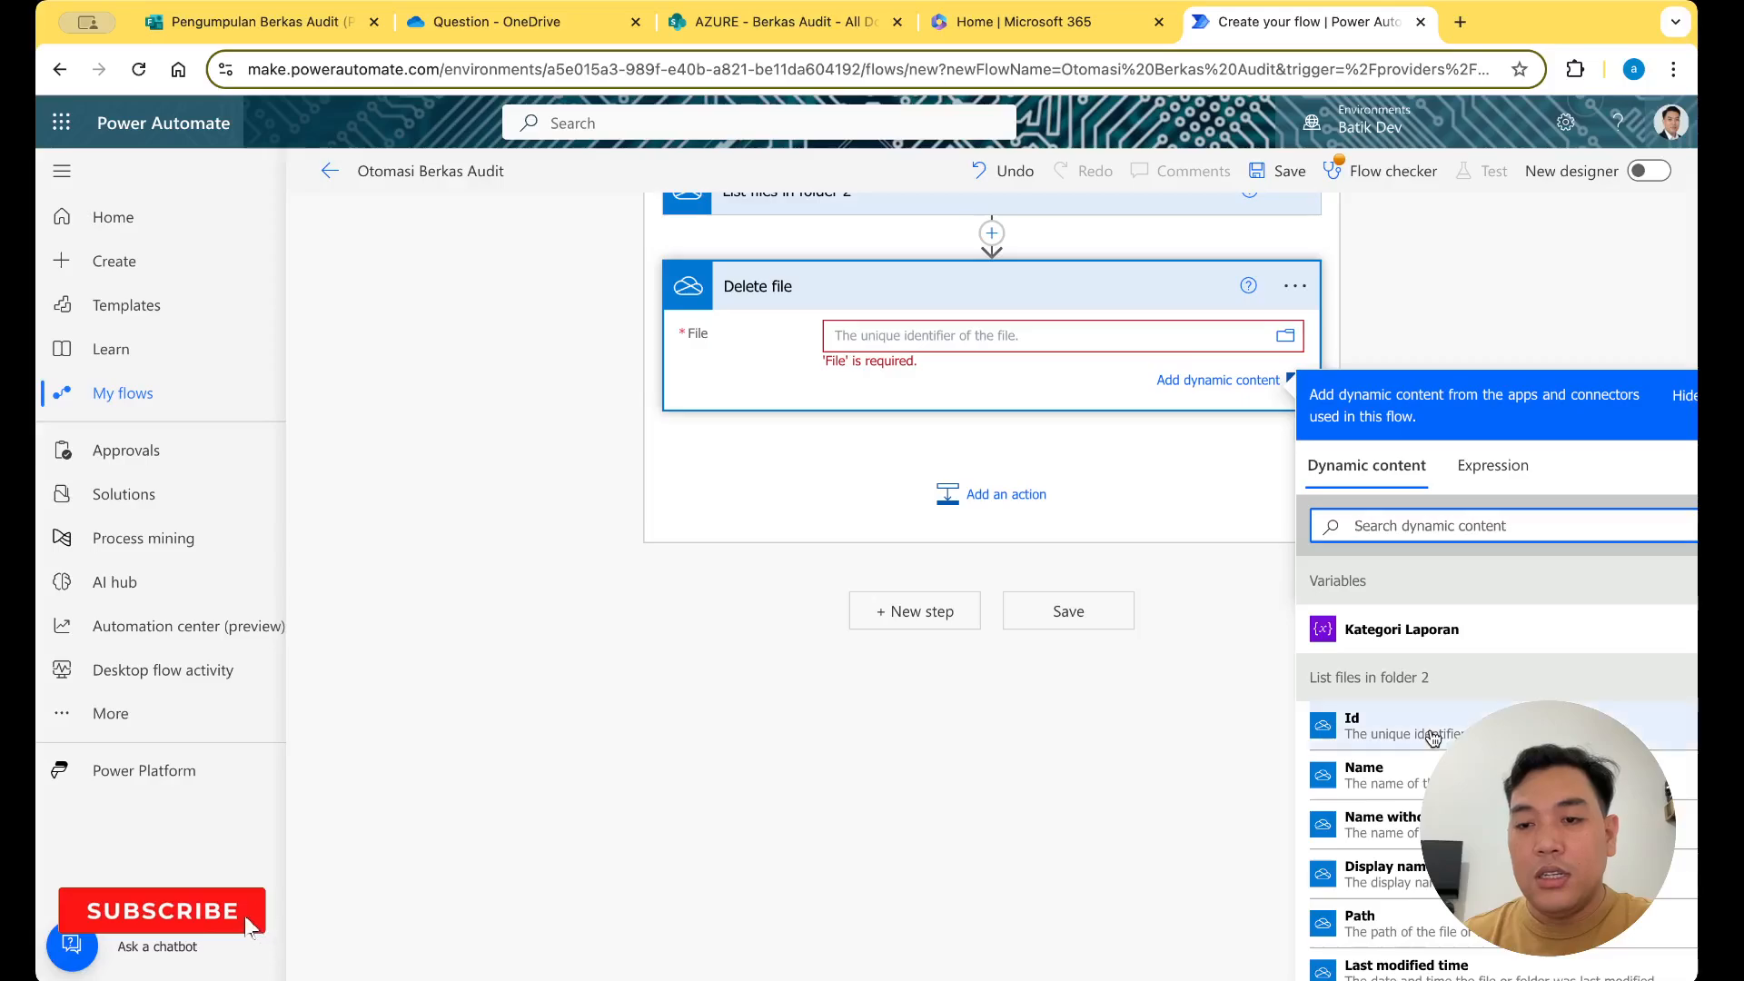
{"action": "scroll", "coordinate": [1549, 703], "scroll_direction": "down", "scroll_amount": 1}
{"action": "scroll", "coordinate": [1548, 703], "scroll_direction": "down", "scroll_amount": 6}
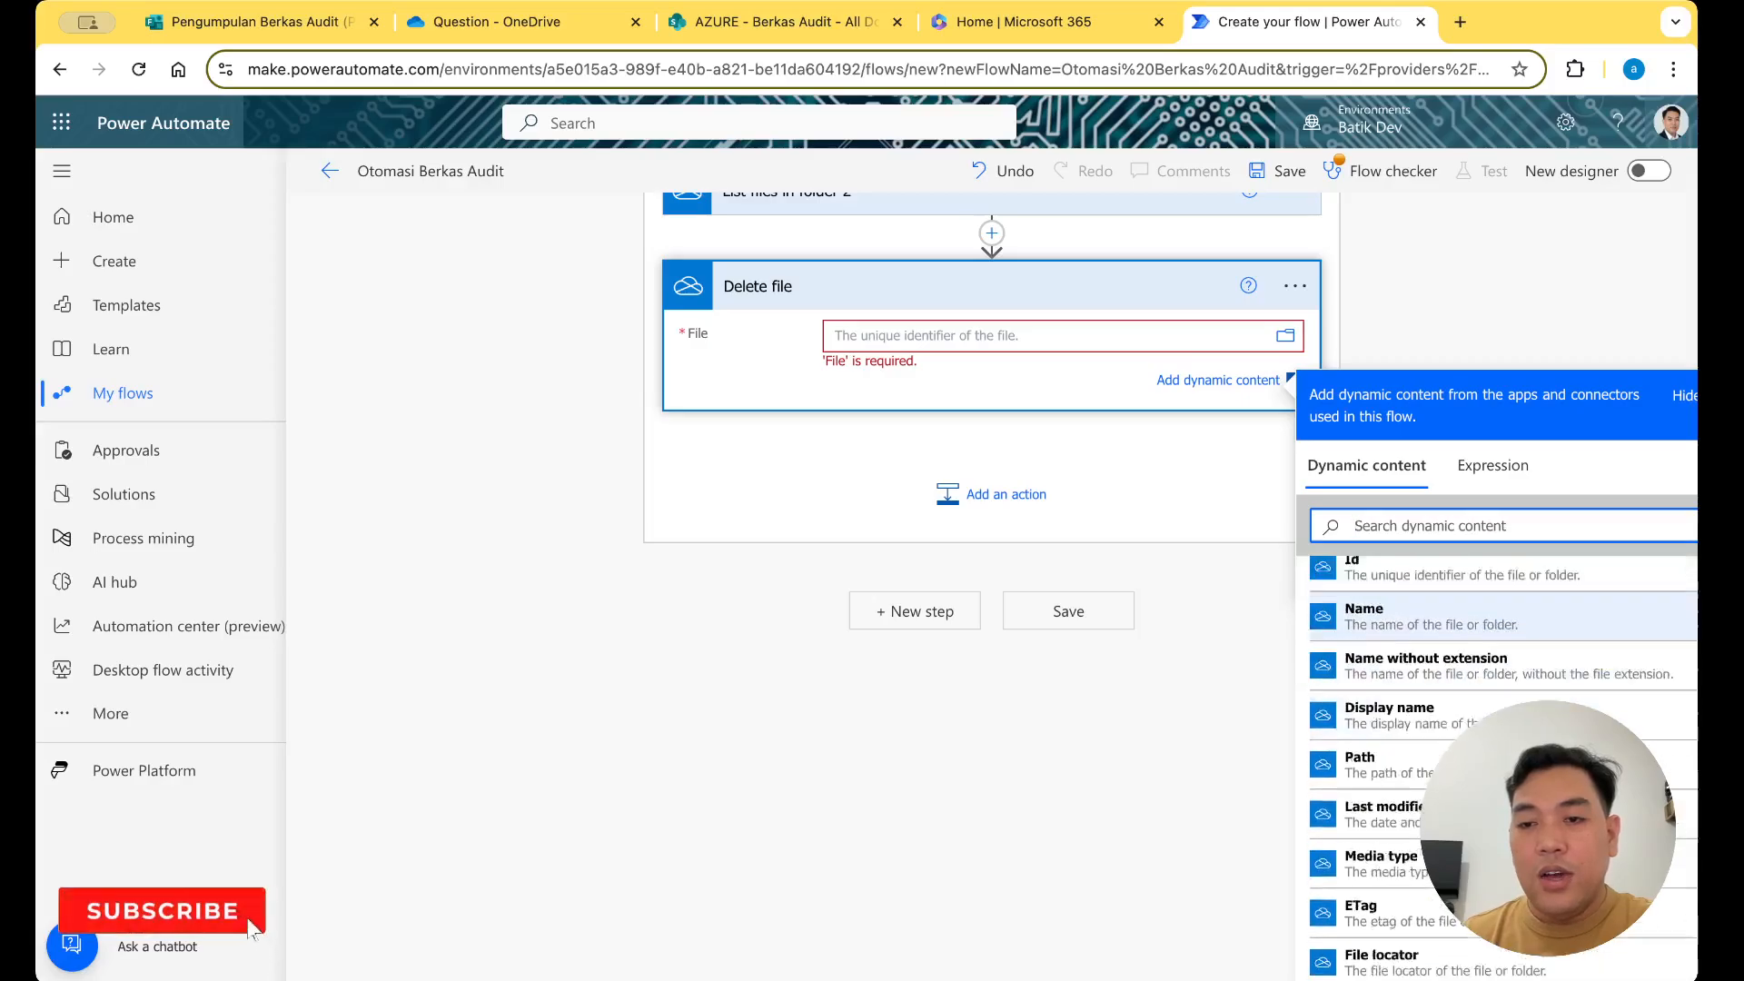
{"action": "scroll", "coordinate": [1548, 703], "scroll_direction": "down", "scroll_amount": 4}
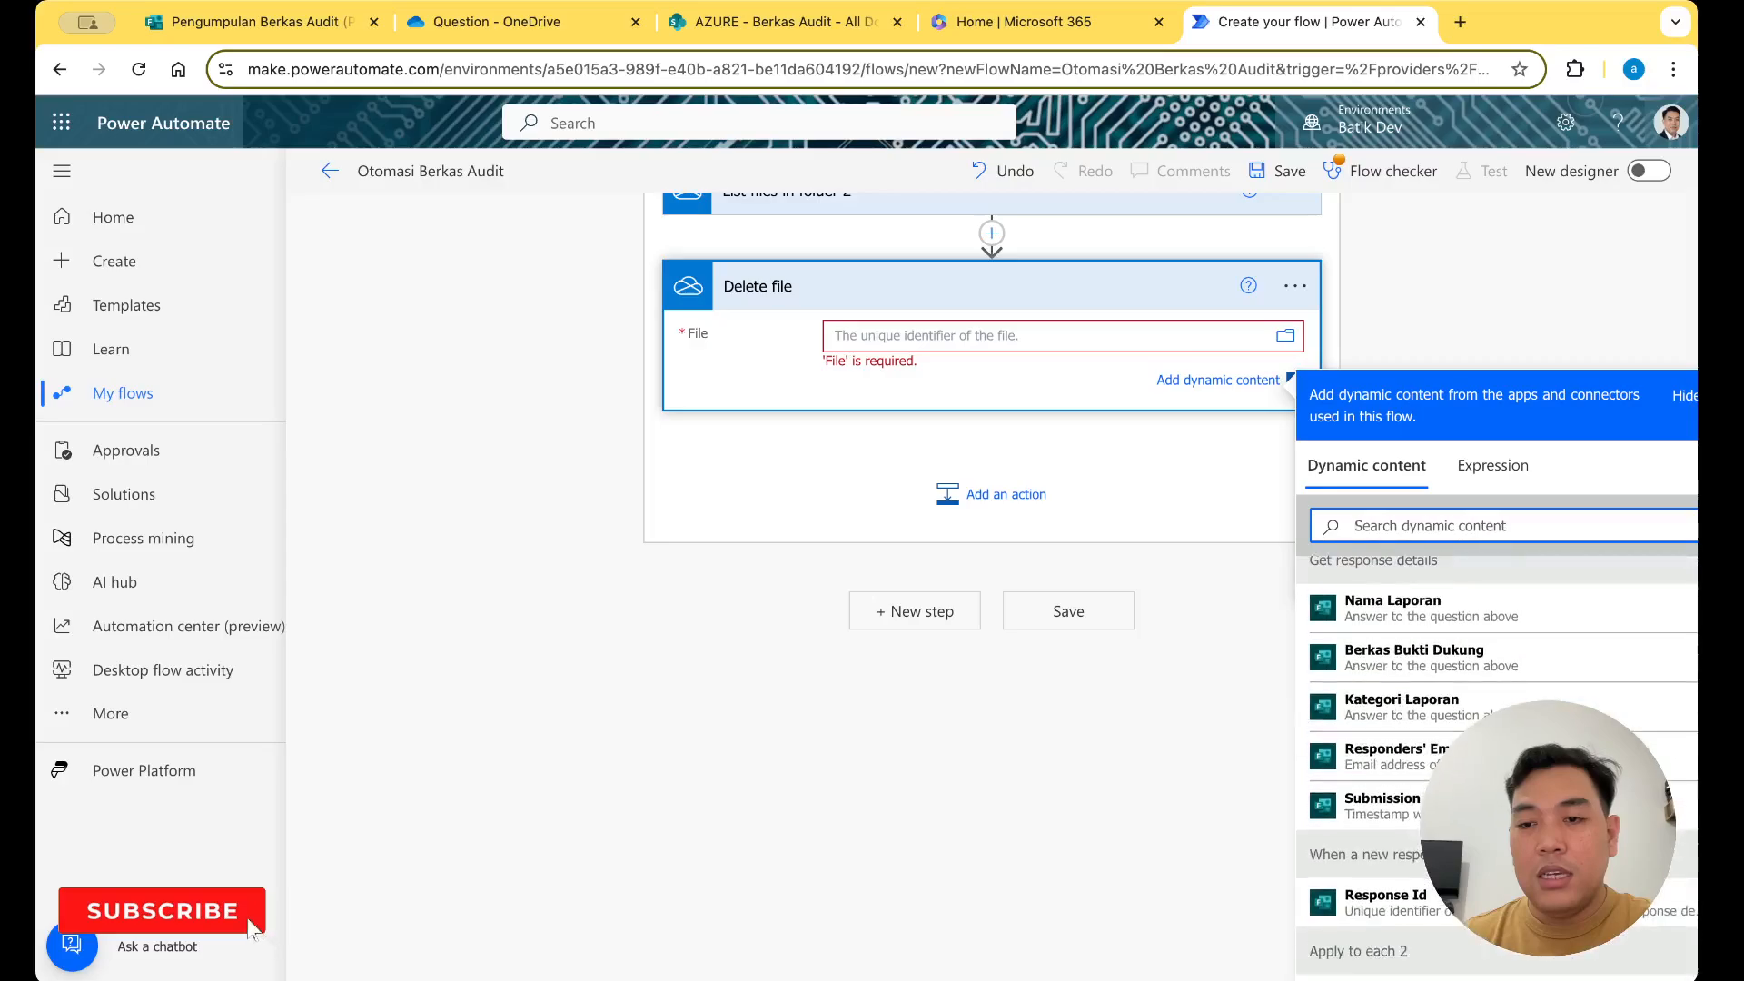
{"action": "scroll", "coordinate": [1548, 703], "scroll_direction": "up", "scroll_amount": 4}
{"action": "scroll", "coordinate": [1548, 703], "scroll_direction": "down", "scroll_amount": 5}
{"action": "scroll", "coordinate": [1548, 703], "scroll_direction": "up", "scroll_amount": 8}
{"action": "scroll", "coordinate": [1548, 704], "scroll_direction": "up", "scroll_amount": 6}
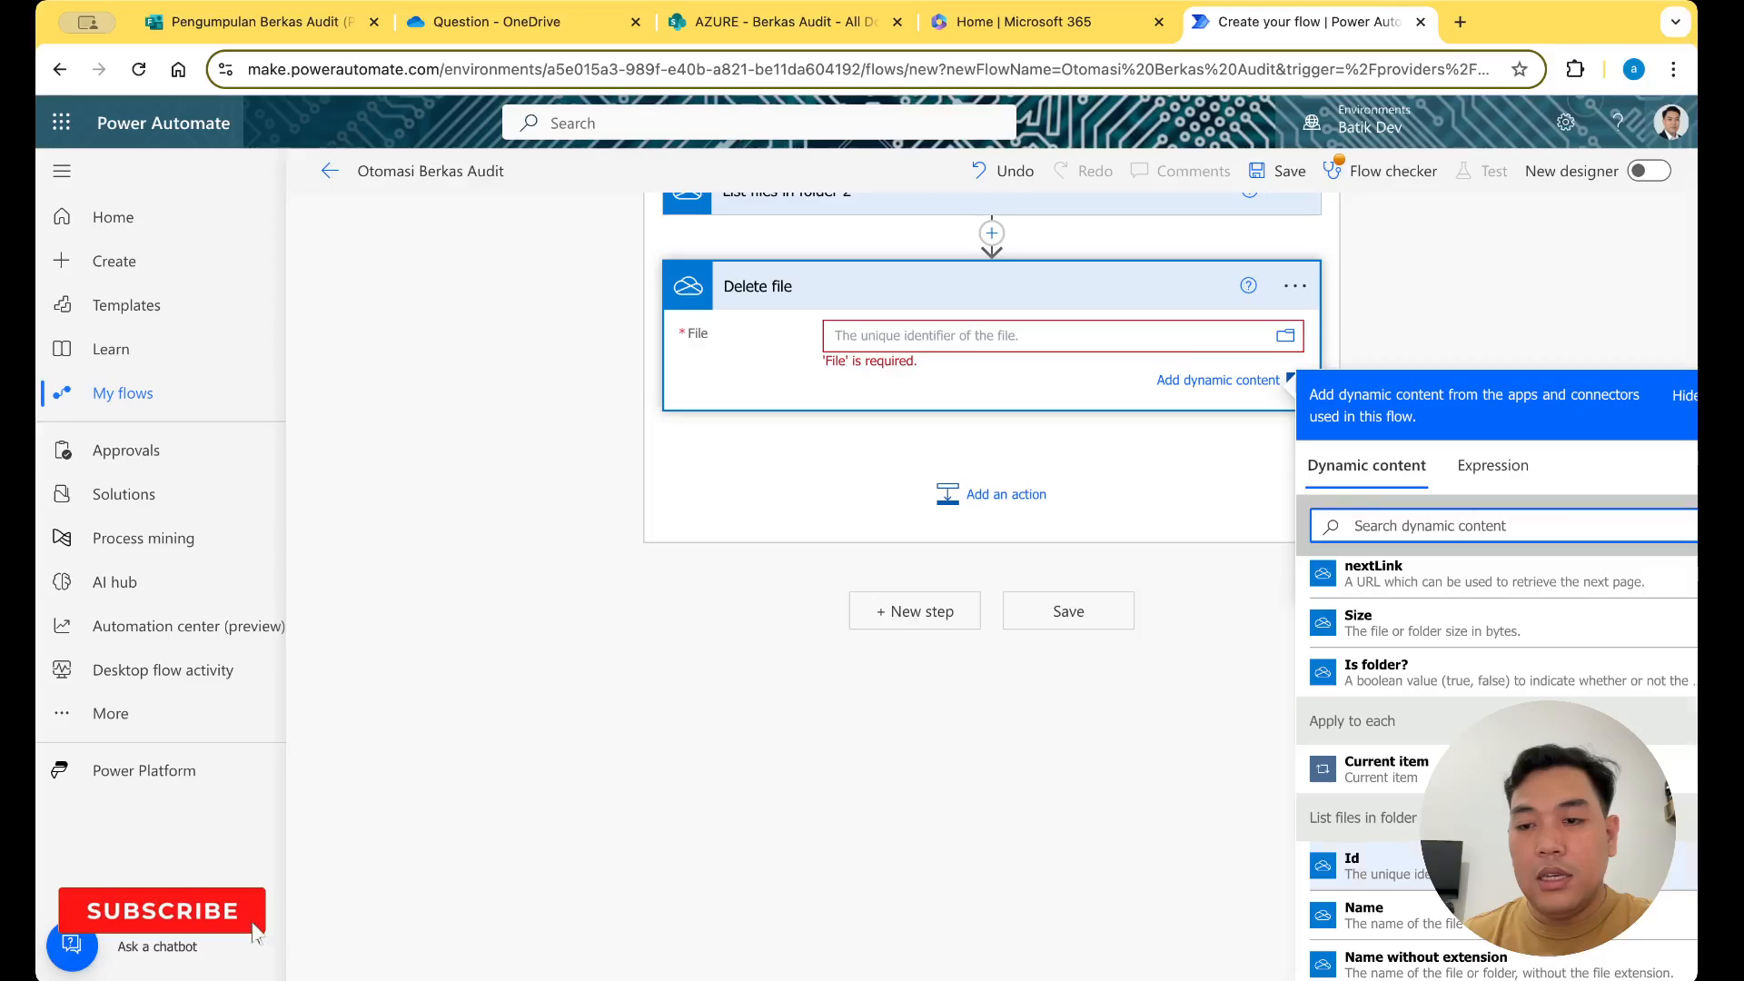
{"action": "left_click", "coordinate": [1353, 861]}
{"action": "left_click", "coordinate": [1196, 471]}
{"action": "scroll", "coordinate": [1192, 472], "scroll_direction": "up", "scroll_amount": 4}
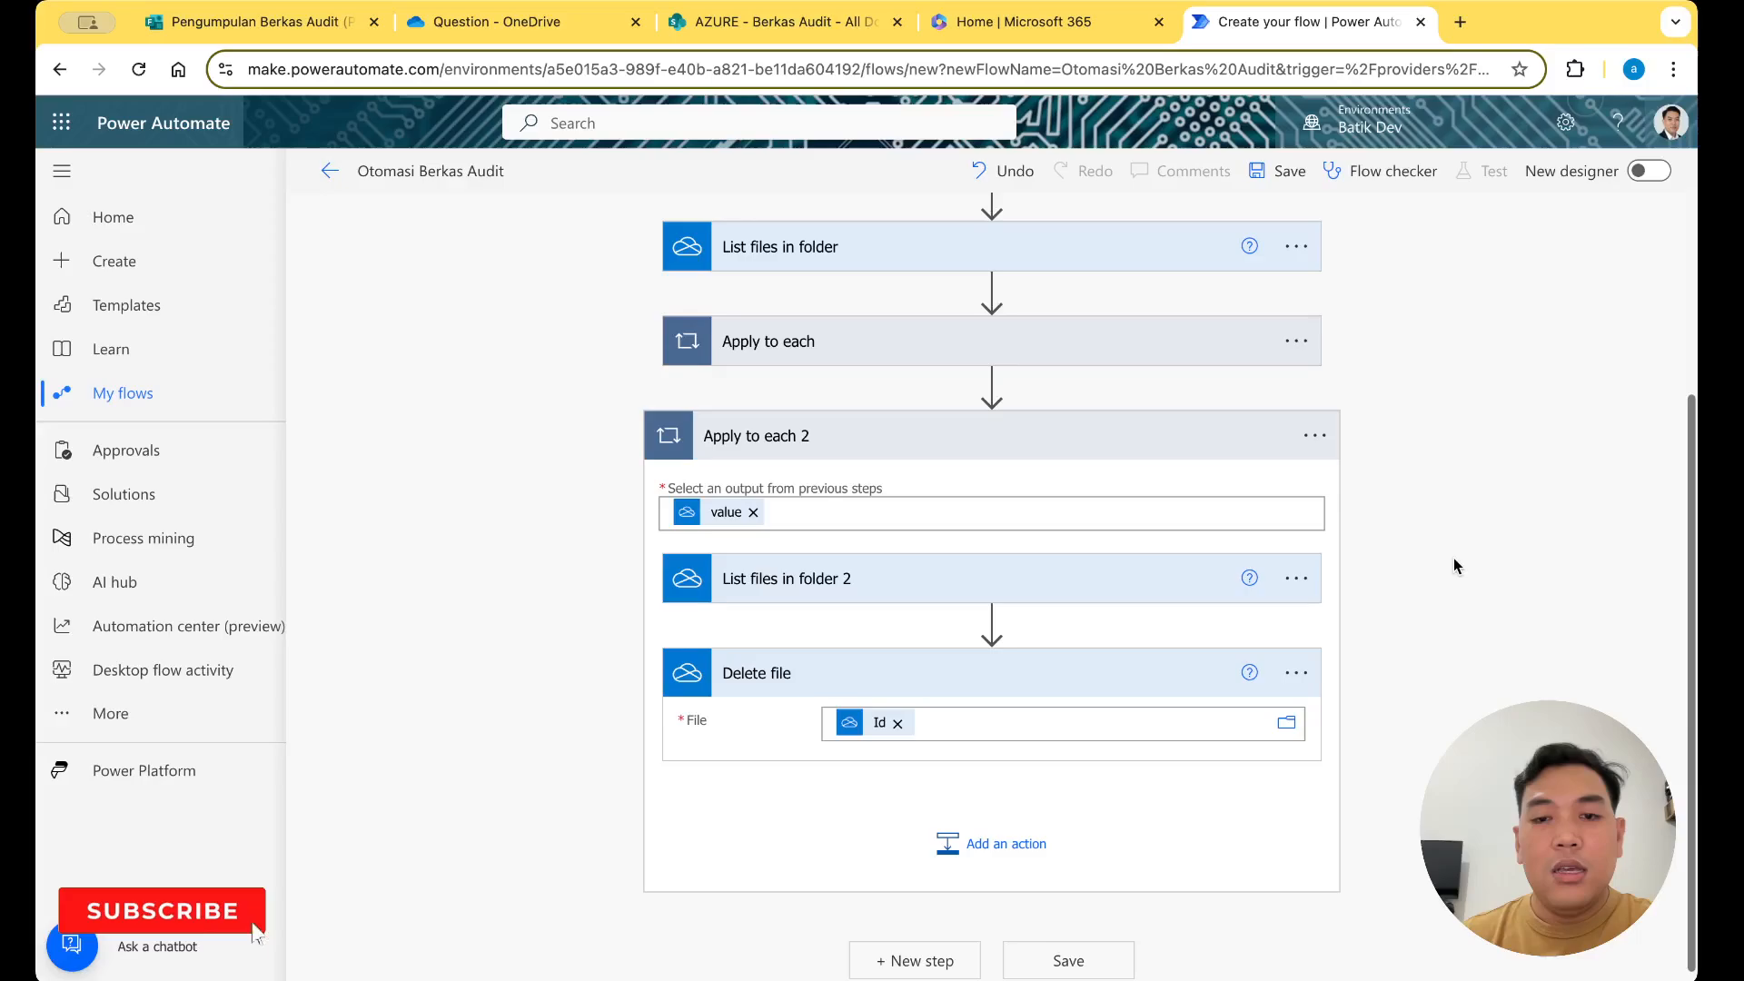
Save the Otomasi Berkas Audit flow and start a manual test of it
{"action": "left_click", "coordinate": [1286, 171]}
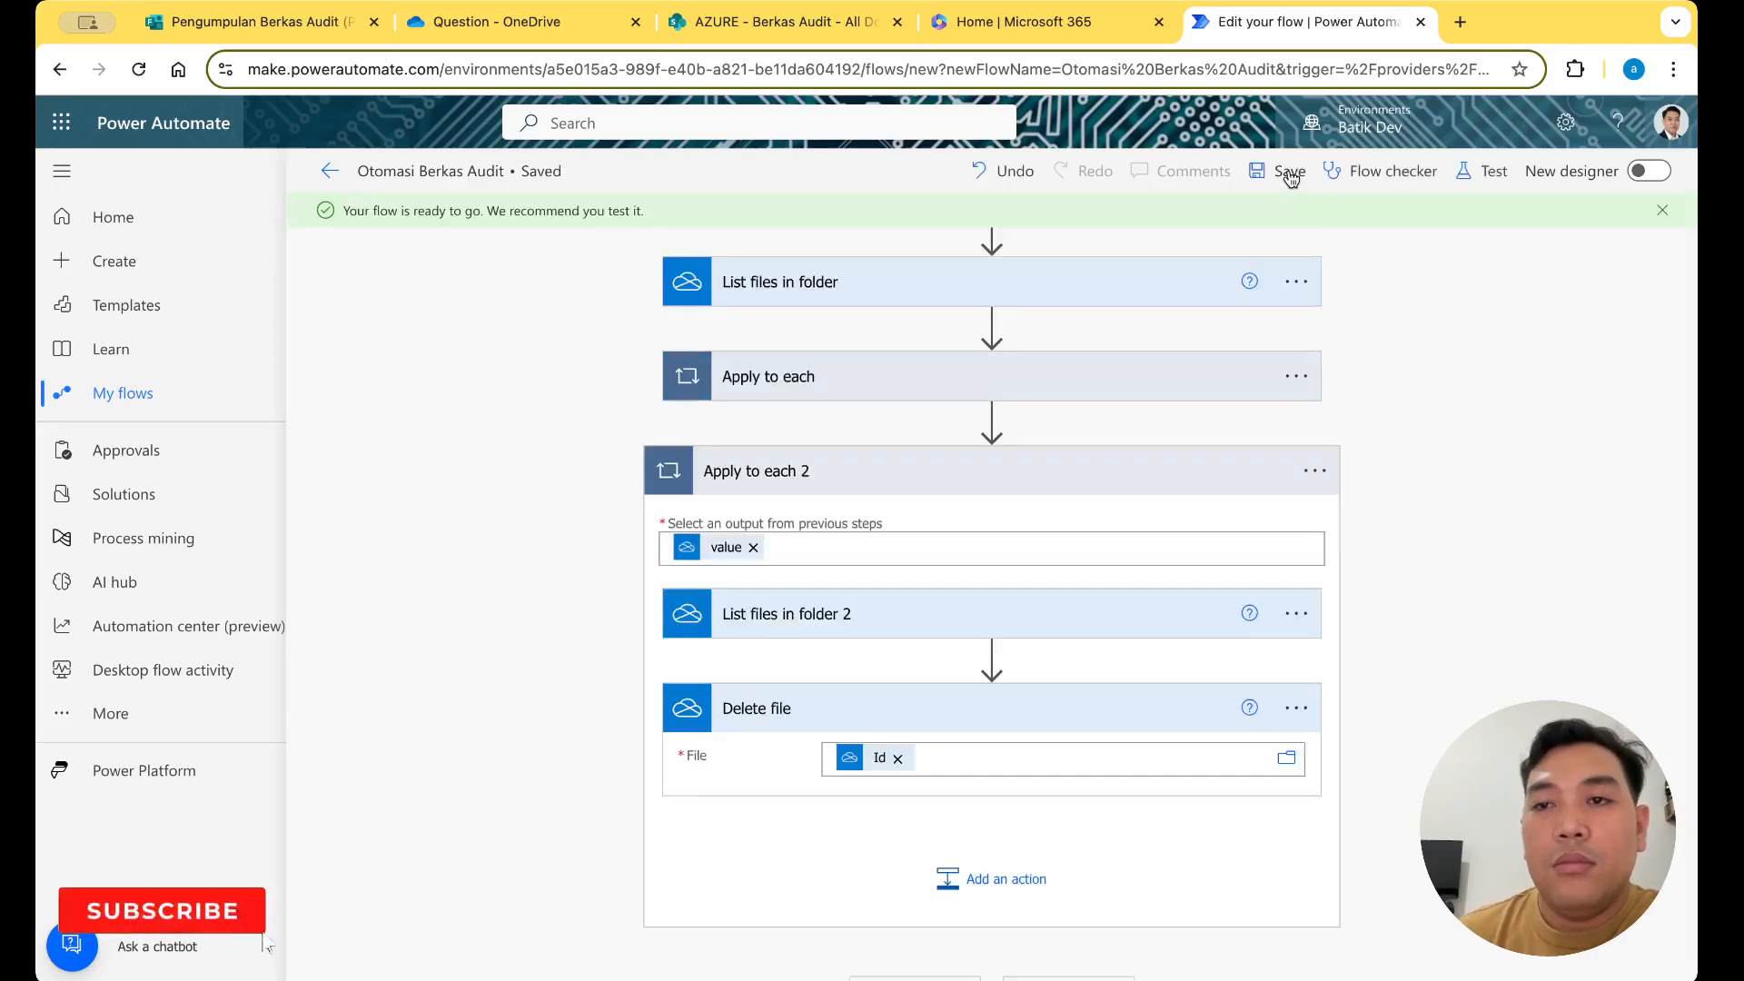
{"action": "left_click", "coordinate": [1492, 171]}
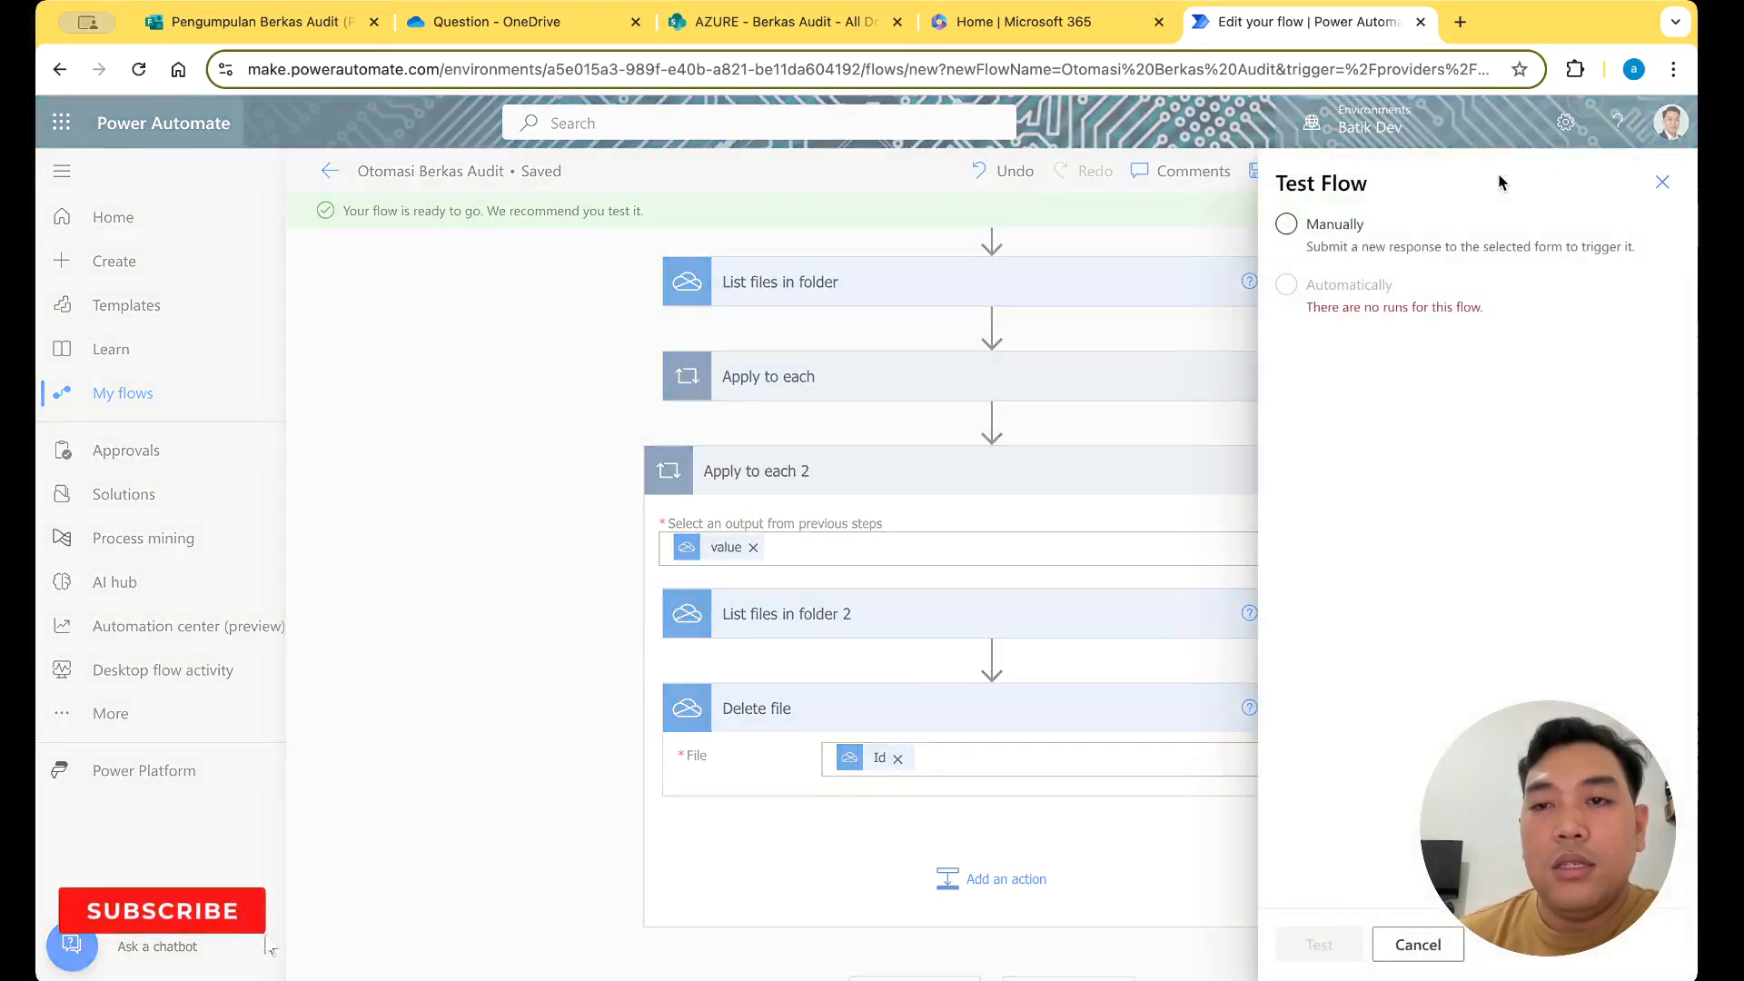
{"action": "left_click", "coordinate": [1335, 227]}
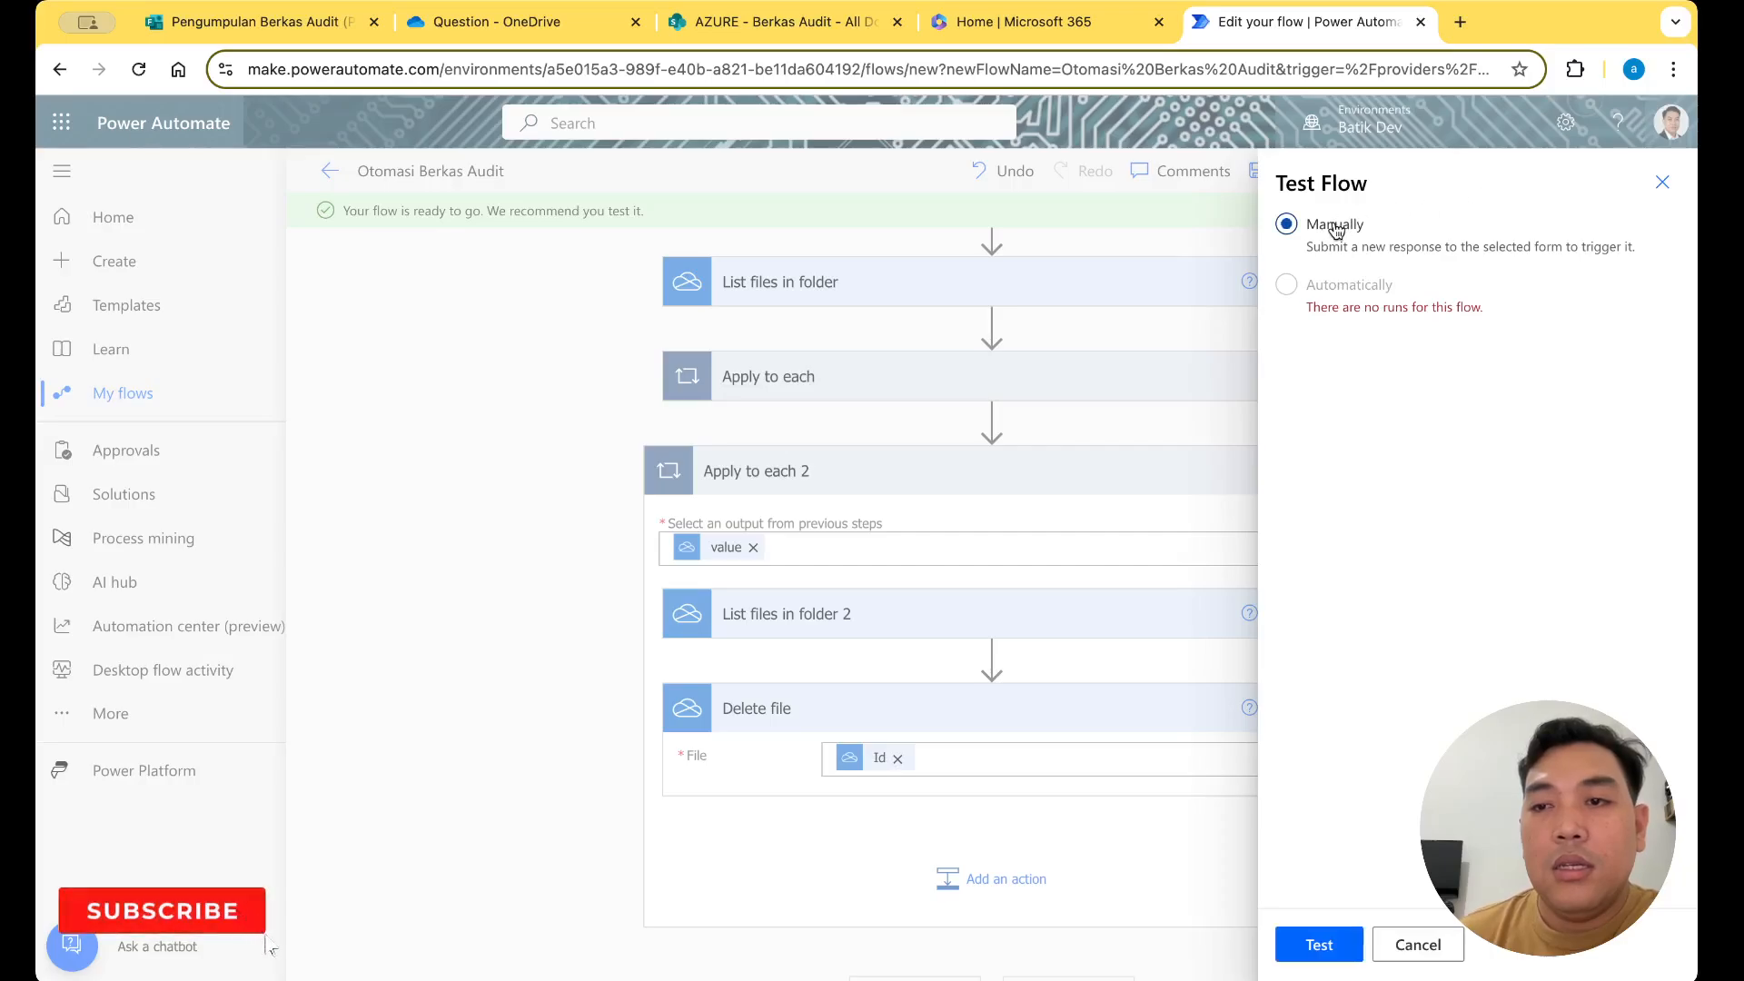
{"action": "left_click", "coordinate": [1305, 946]}
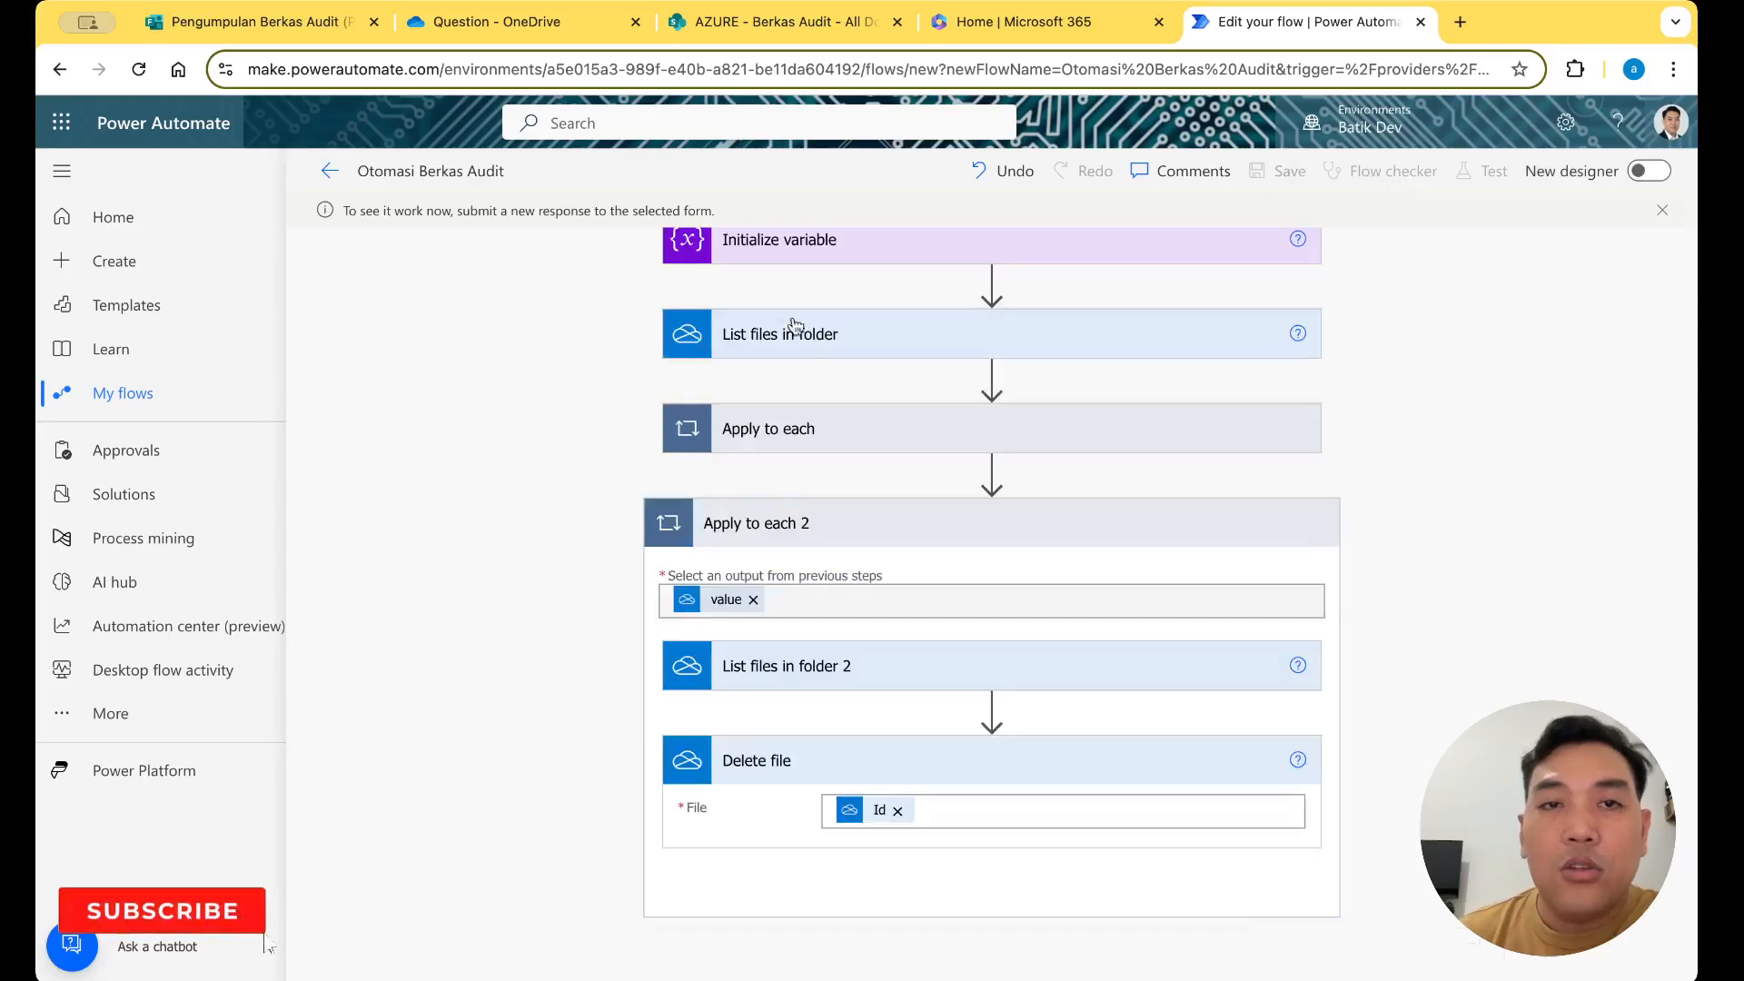
In the Pengumpulan Berkas Audit form, enter "laporan harian 1" as Nama Laporan and choose Operasional as Kategori Laporan
{"action": "left_click", "coordinate": [507, 28]}
{"action": "left_click", "coordinate": [311, 27]}
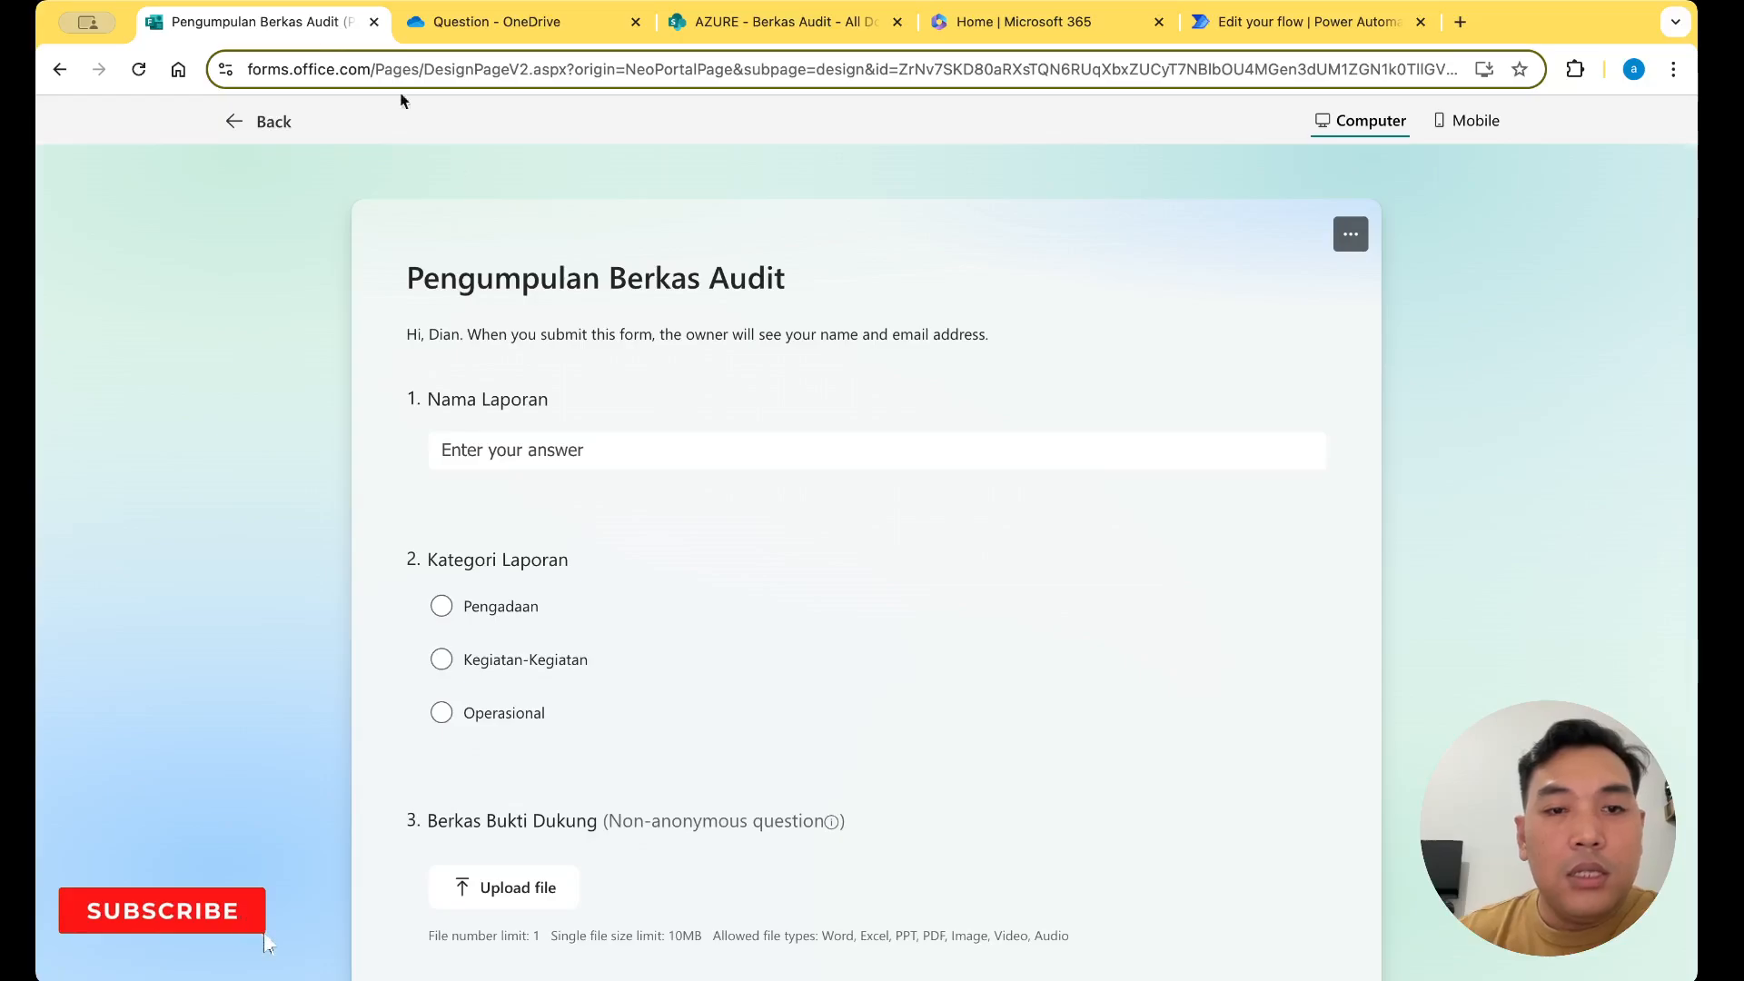
{"action": "left_click", "coordinate": [579, 439]}
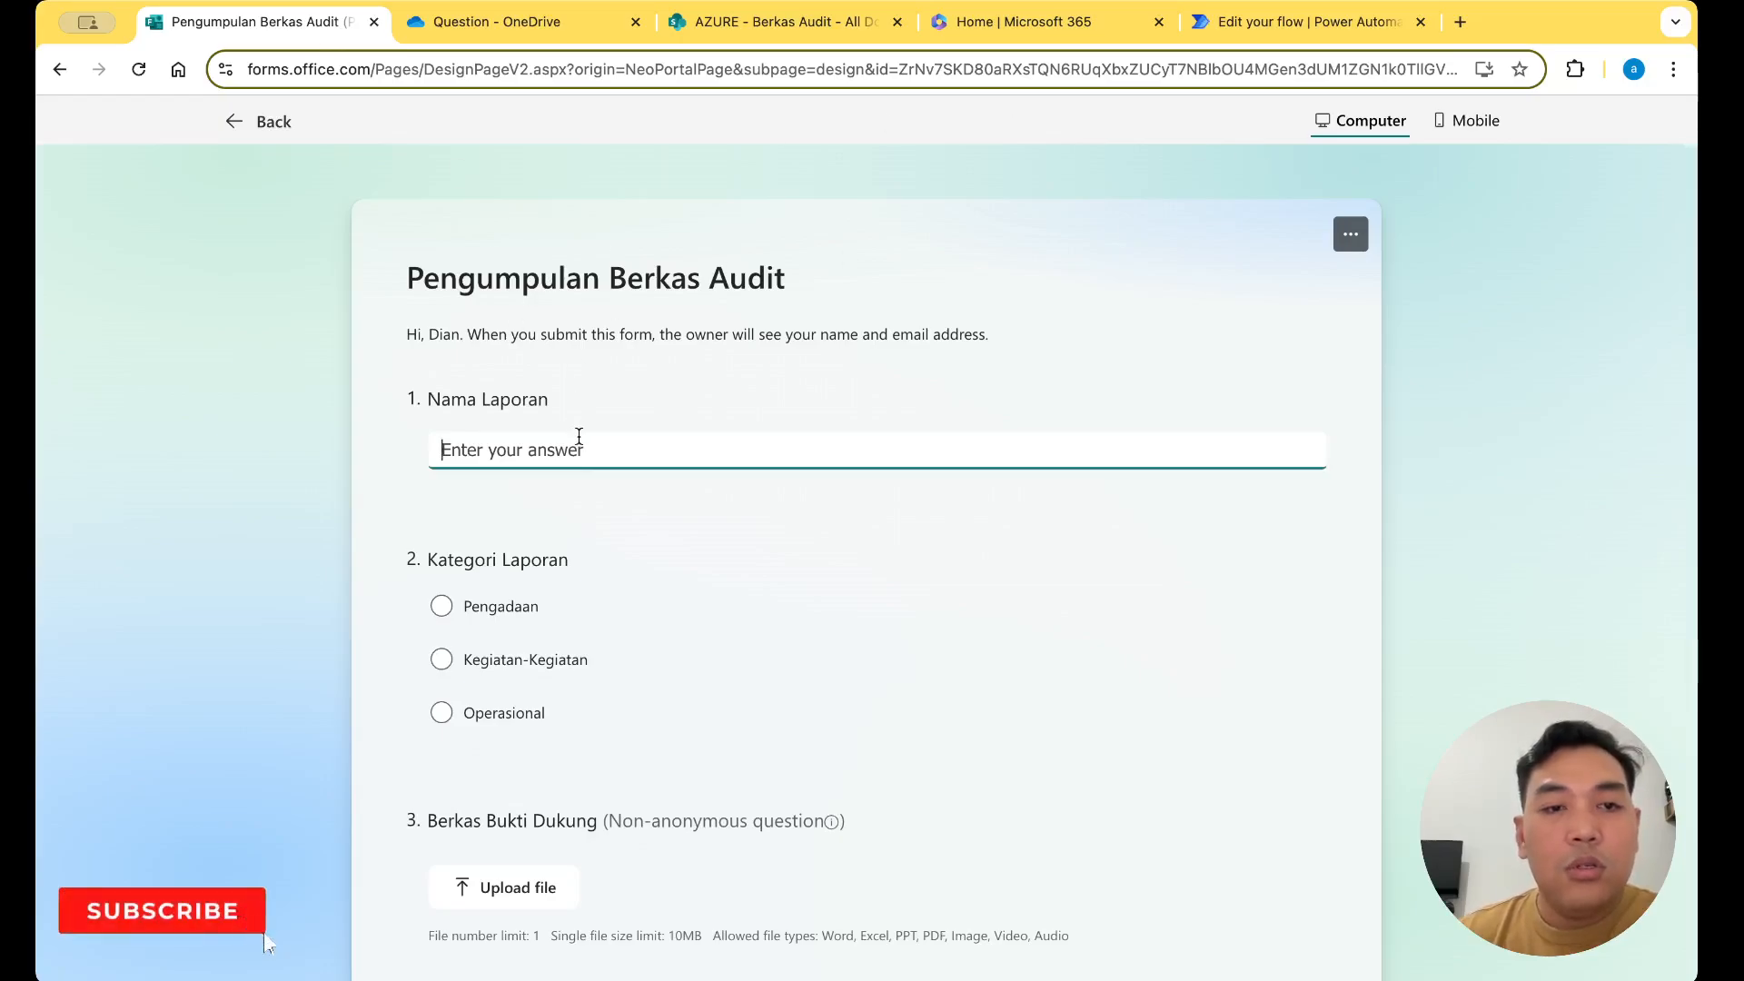
{"action": "type", "text": "laporan"}
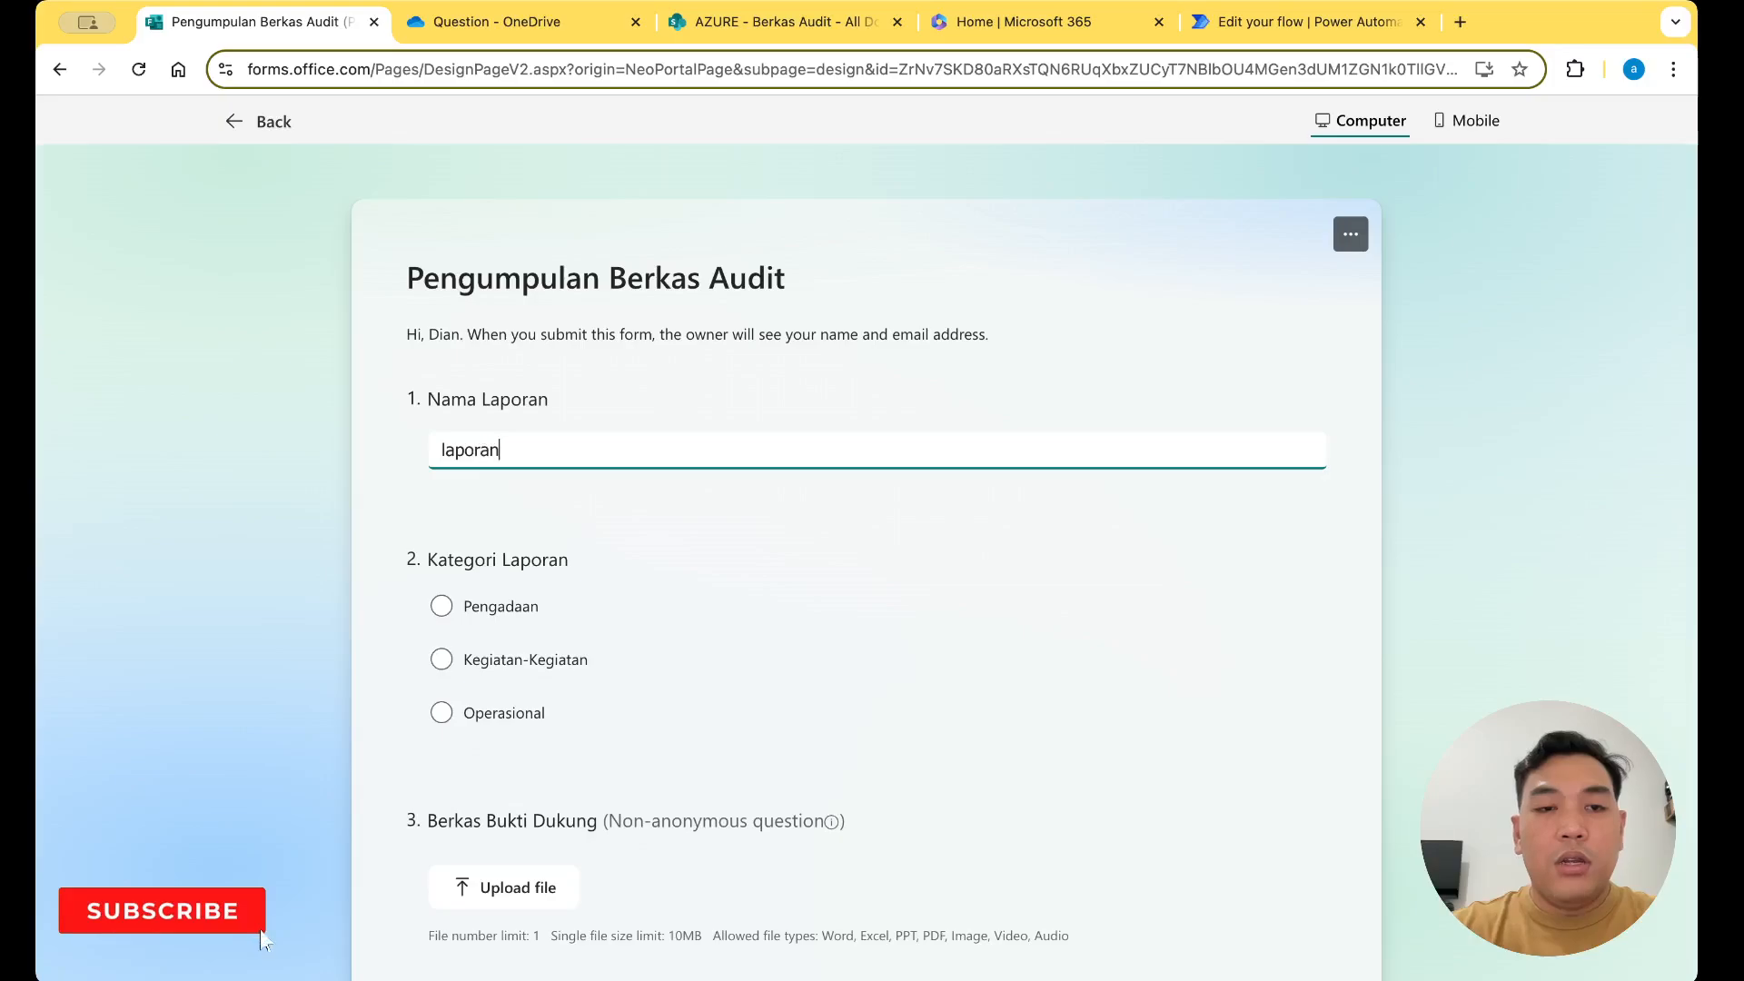
{"action": "type", "text": " harian 1"}
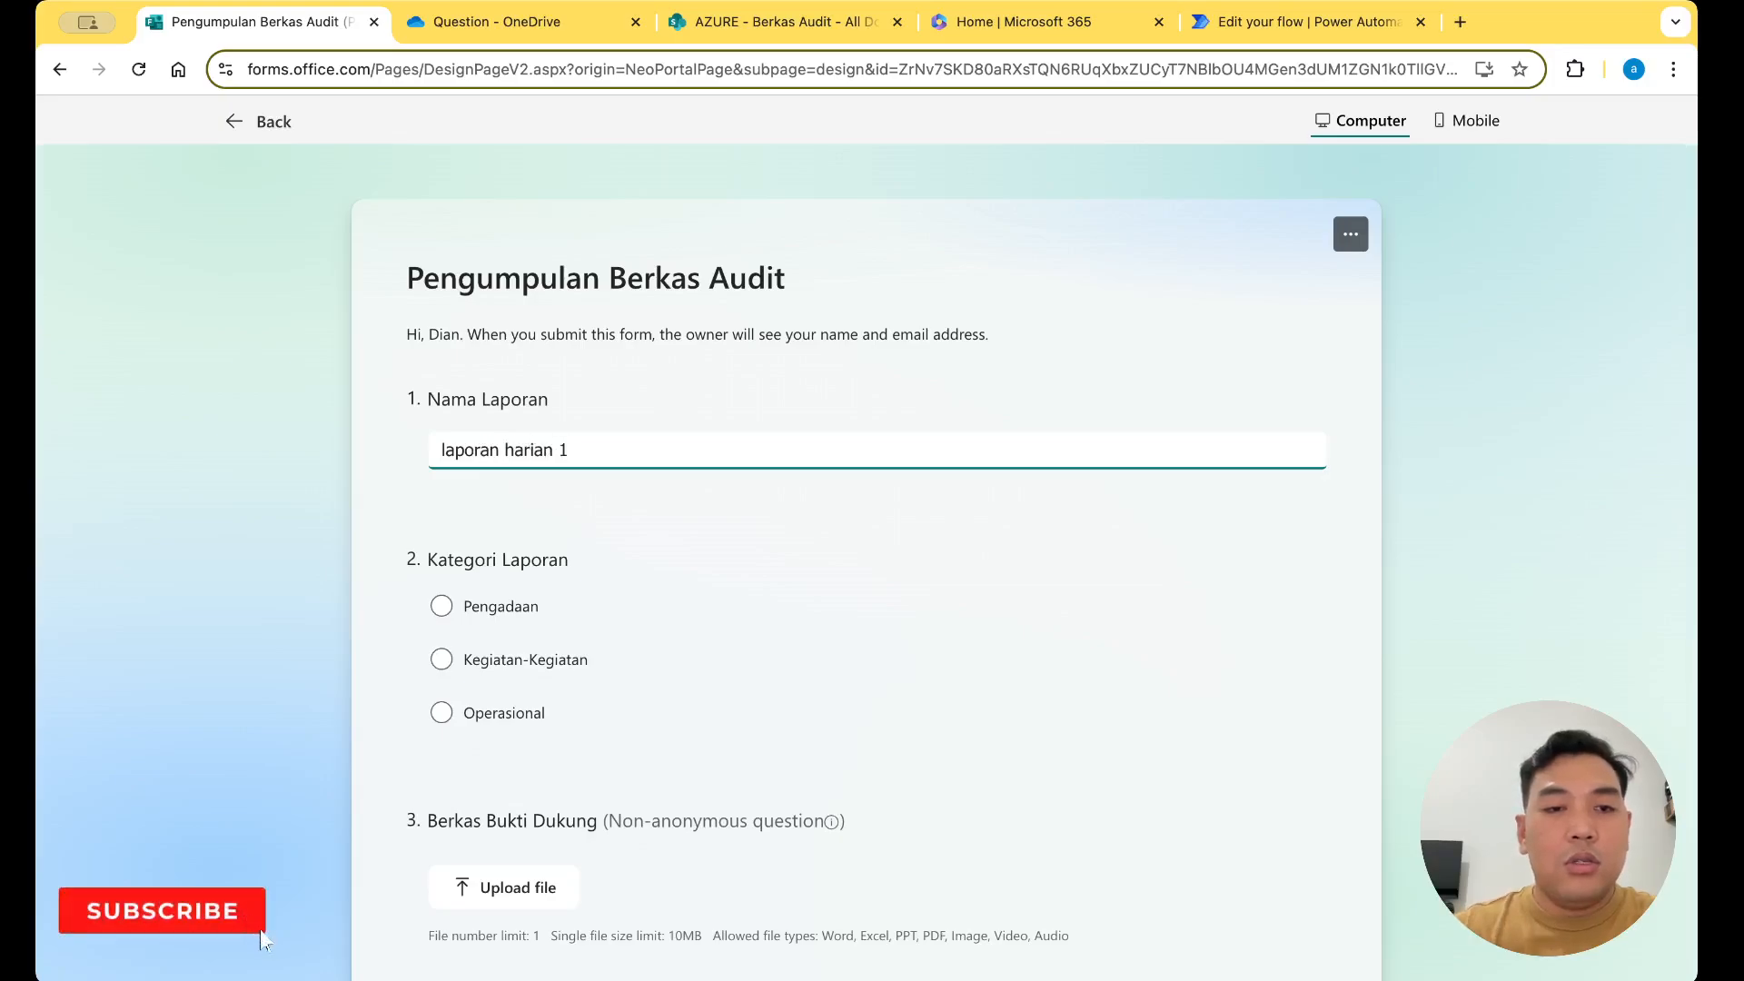
{"action": "left_click", "coordinate": [450, 718]}
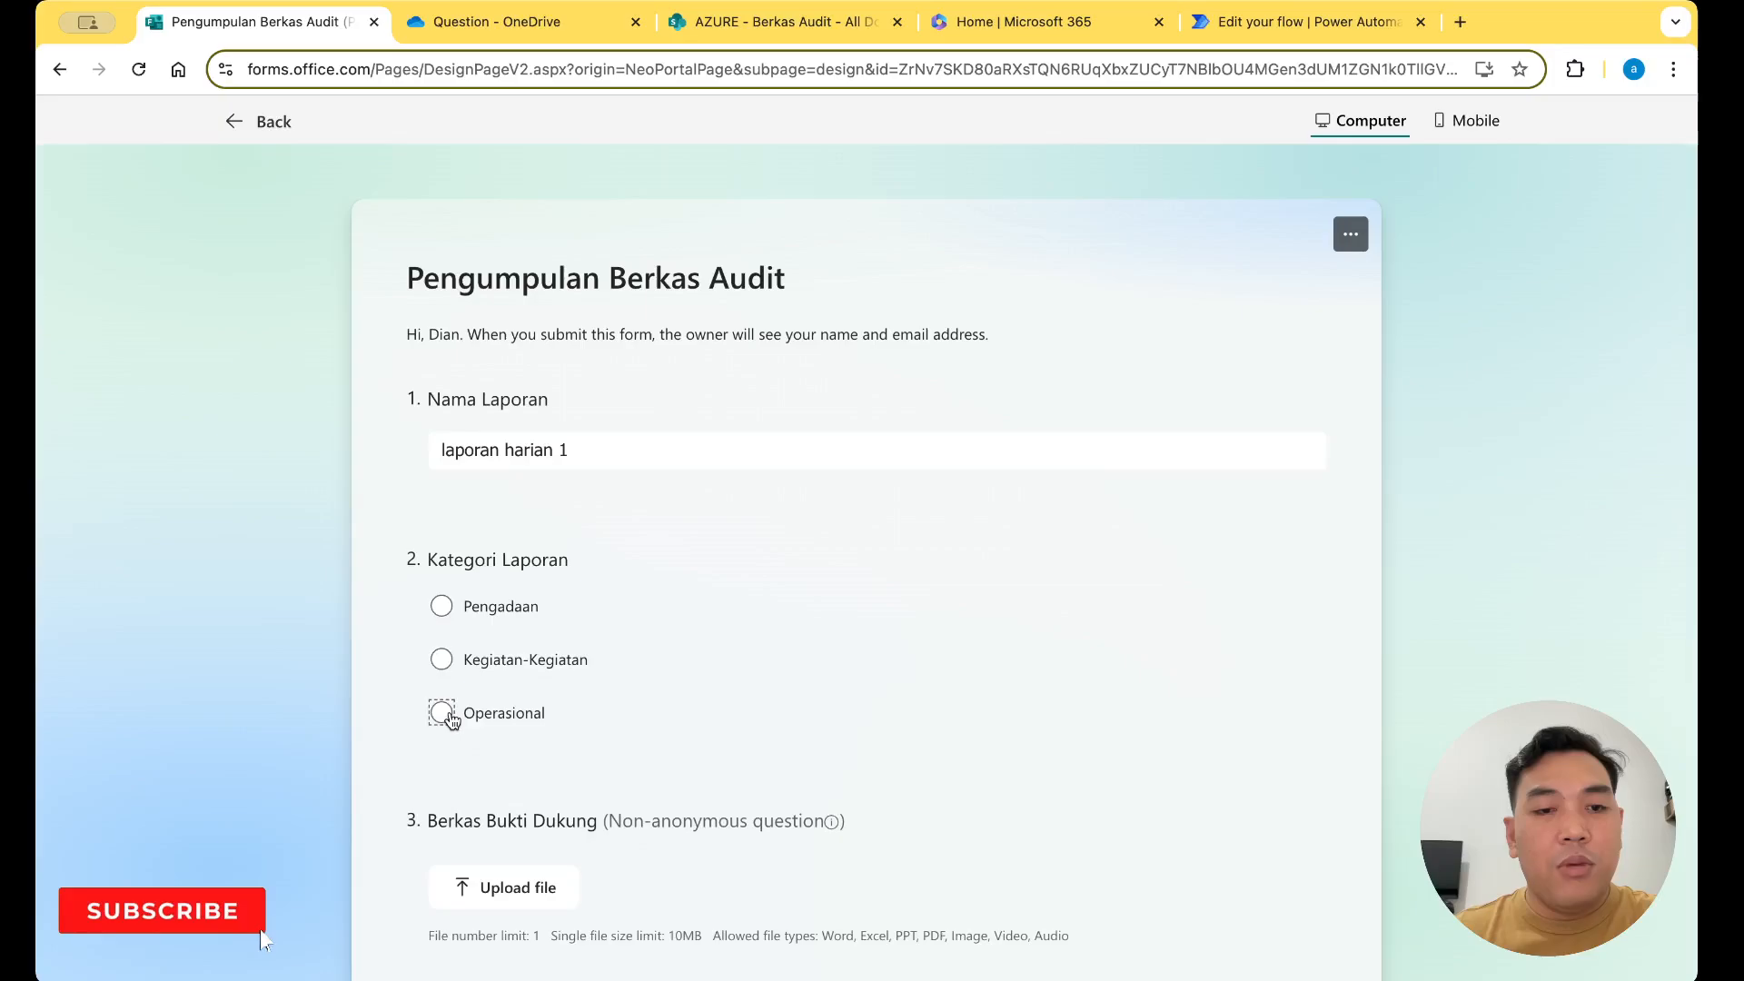
Upload Blangko-Pendaftaran-S-2.docx from Downloads as the Berkas Bukti Dukung and submit the form
{"action": "scroll", "coordinate": [766, 658], "scroll_direction": "down", "scroll_amount": 2}
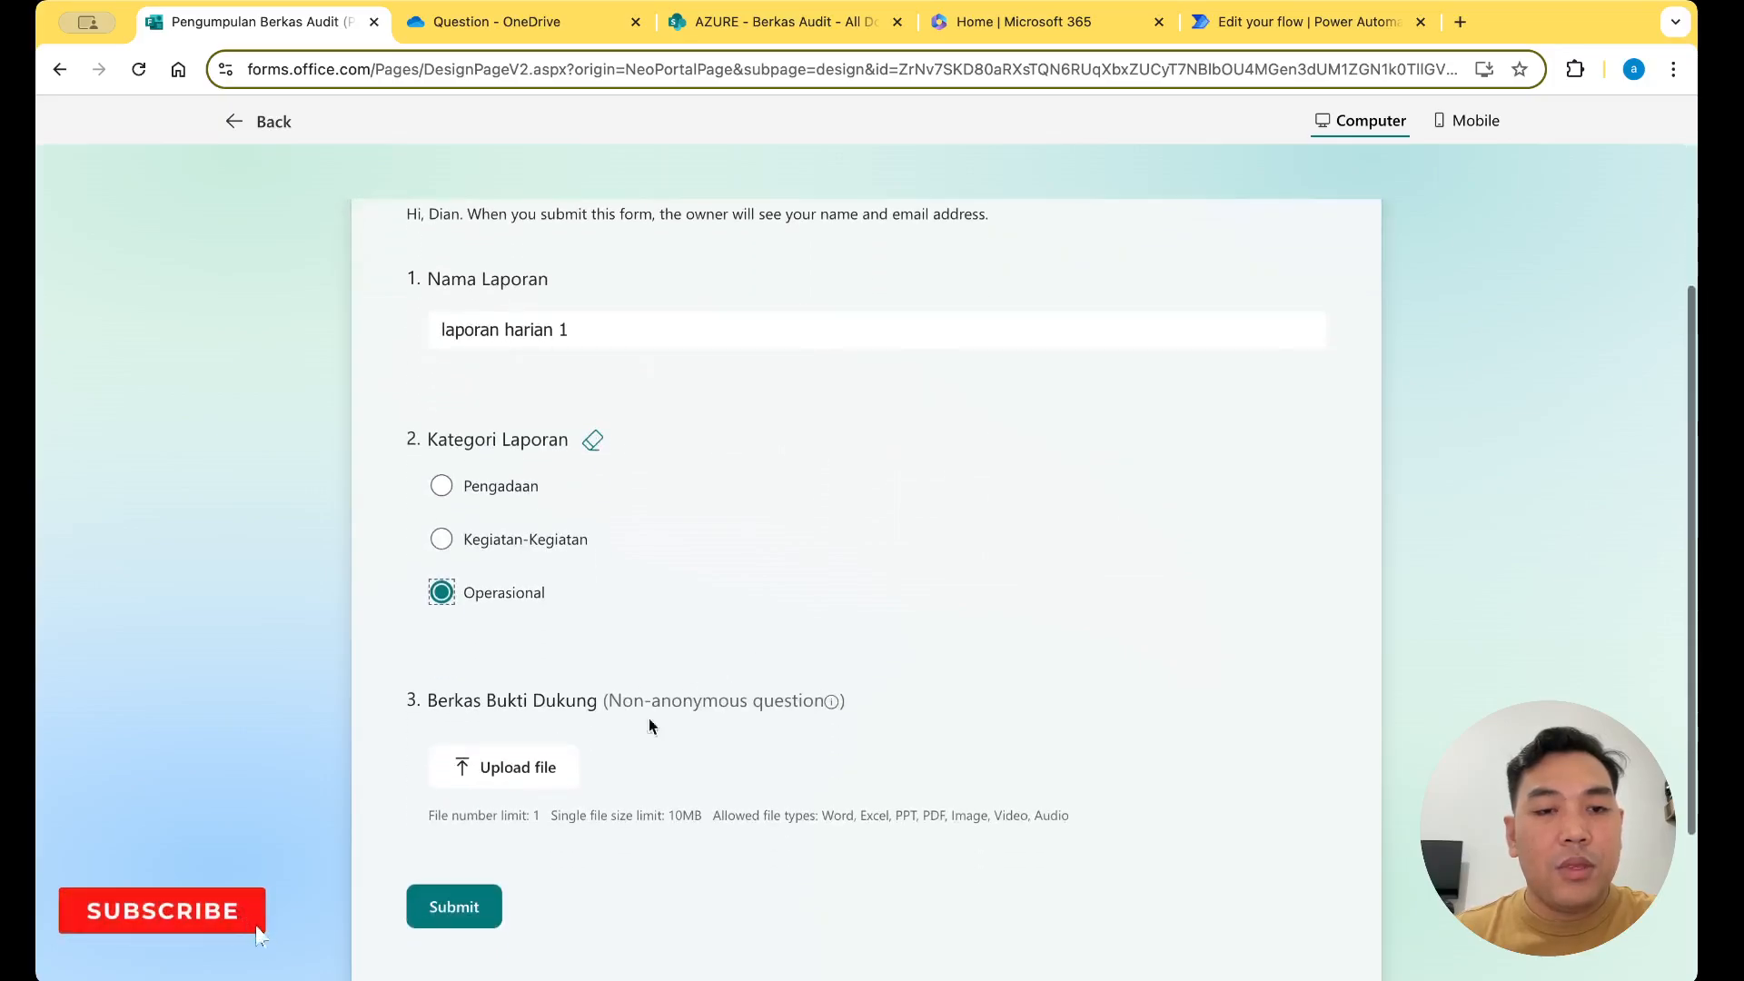
{"action": "left_click", "coordinate": [534, 768]}
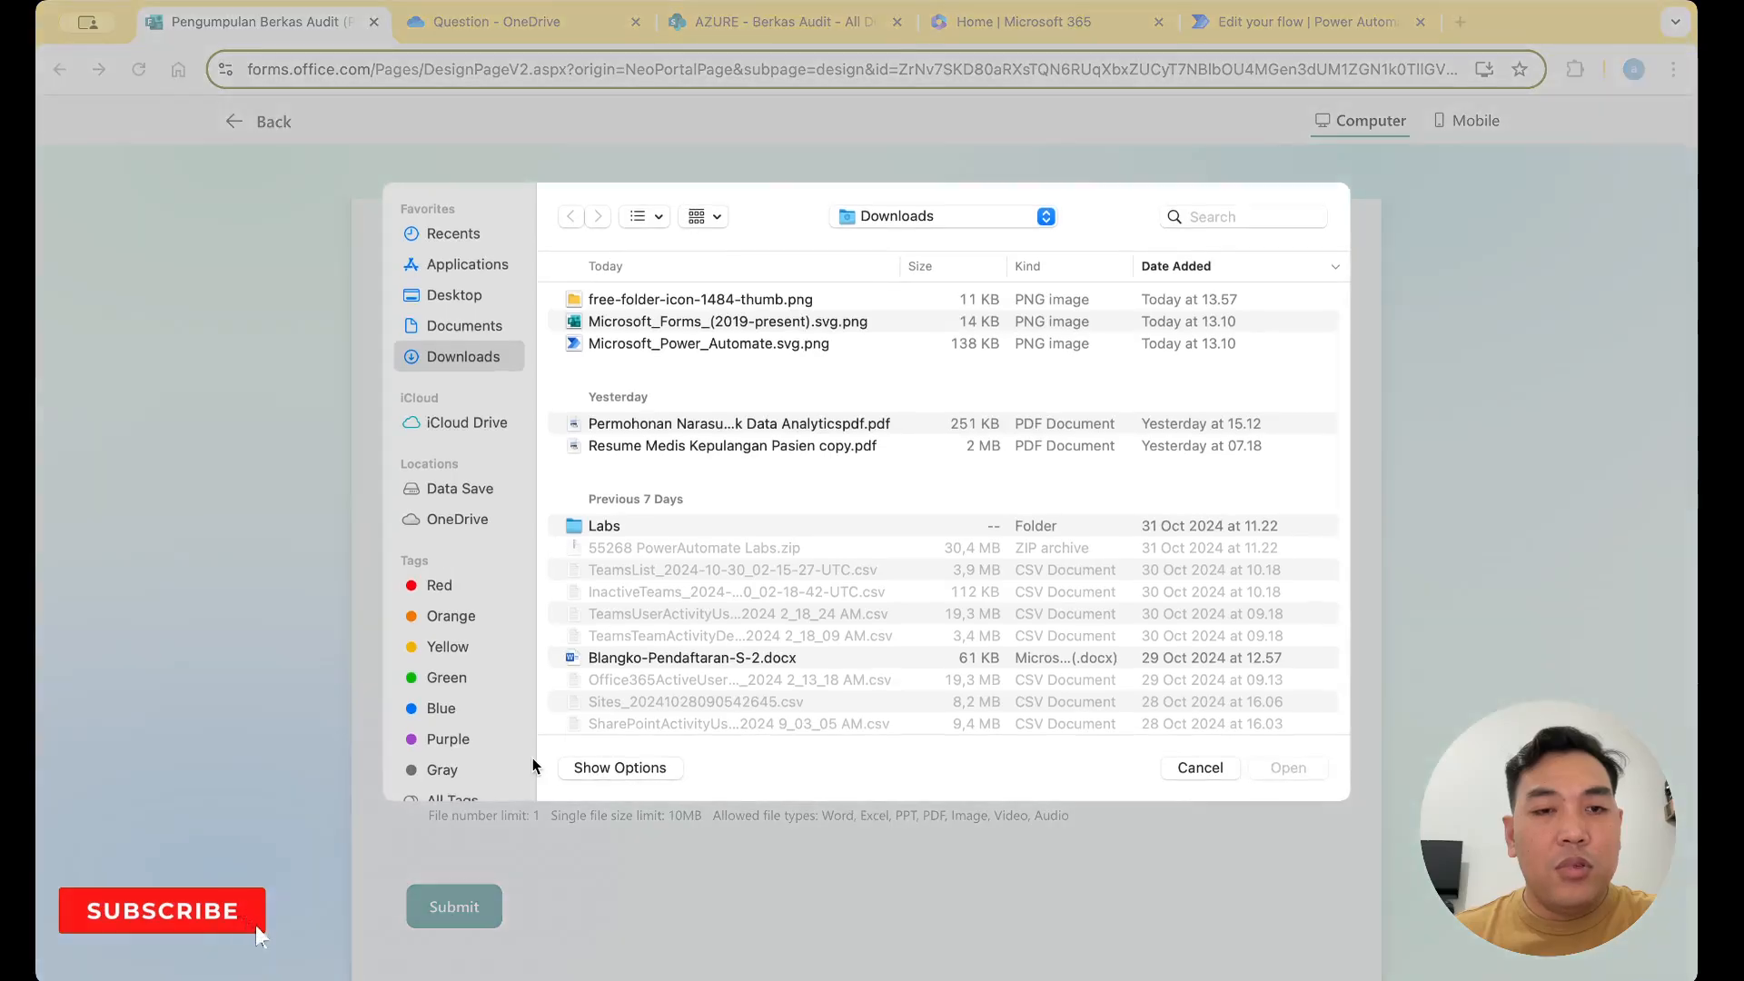
{"action": "left_click", "coordinate": [722, 657]}
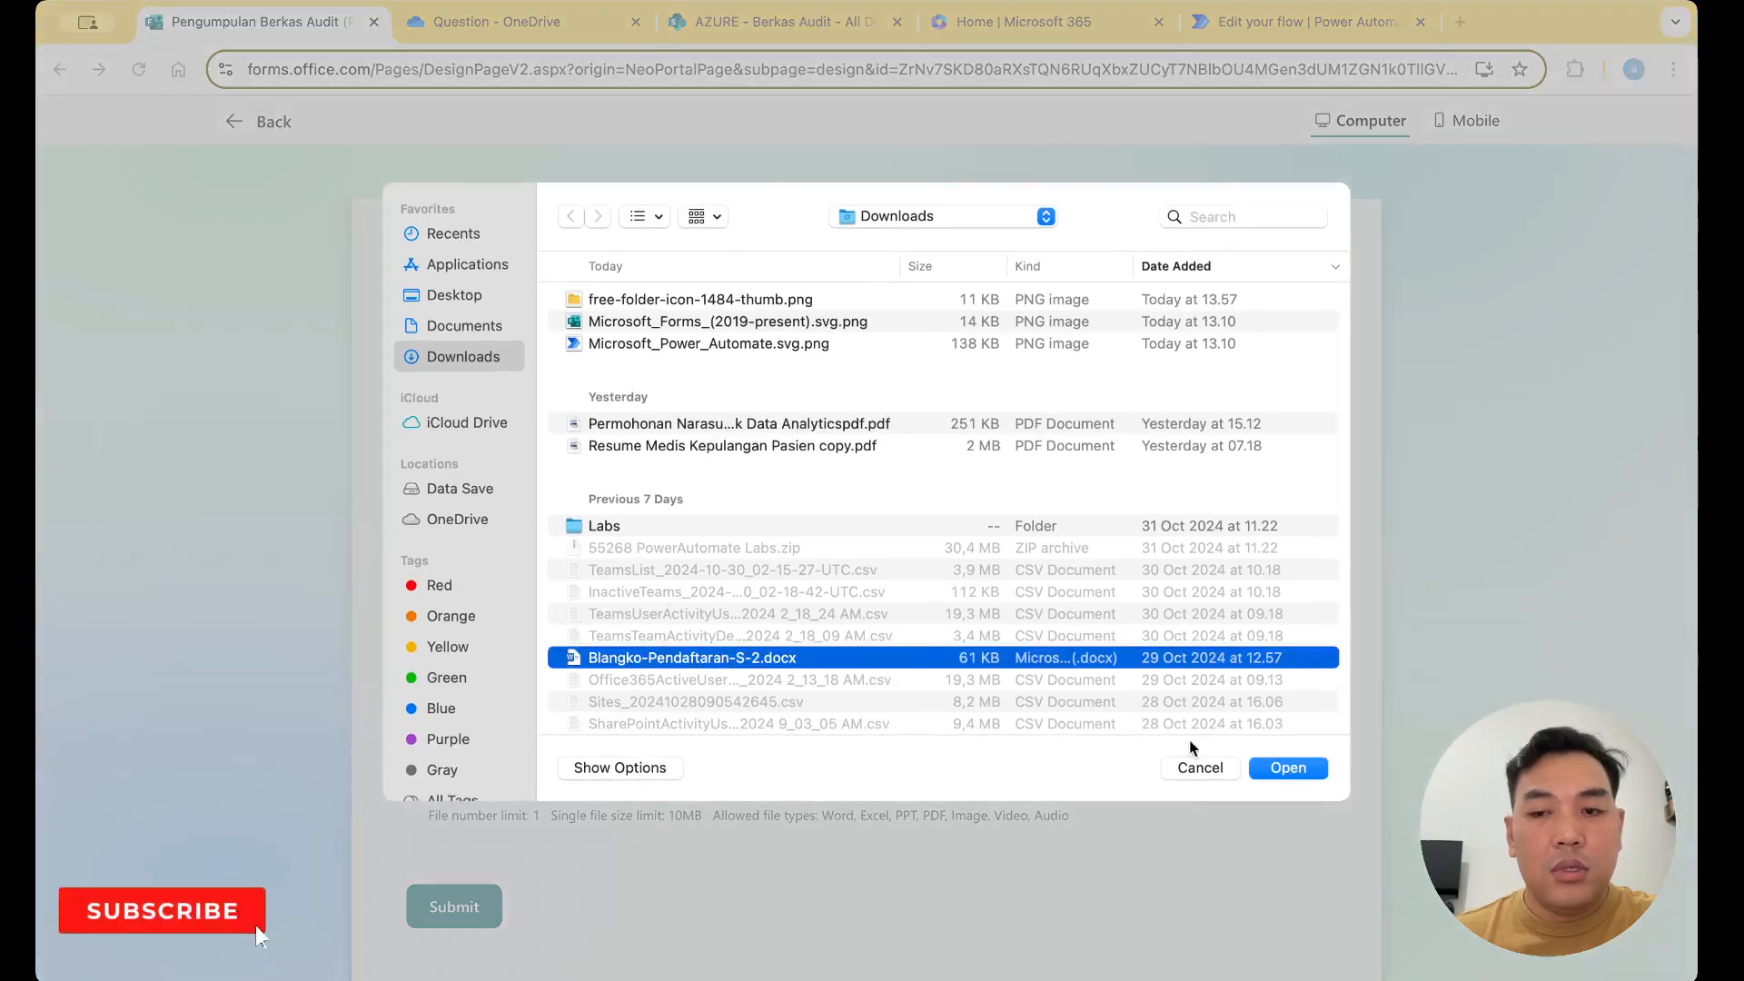
{"action": "left_click", "coordinate": [1286, 768]}
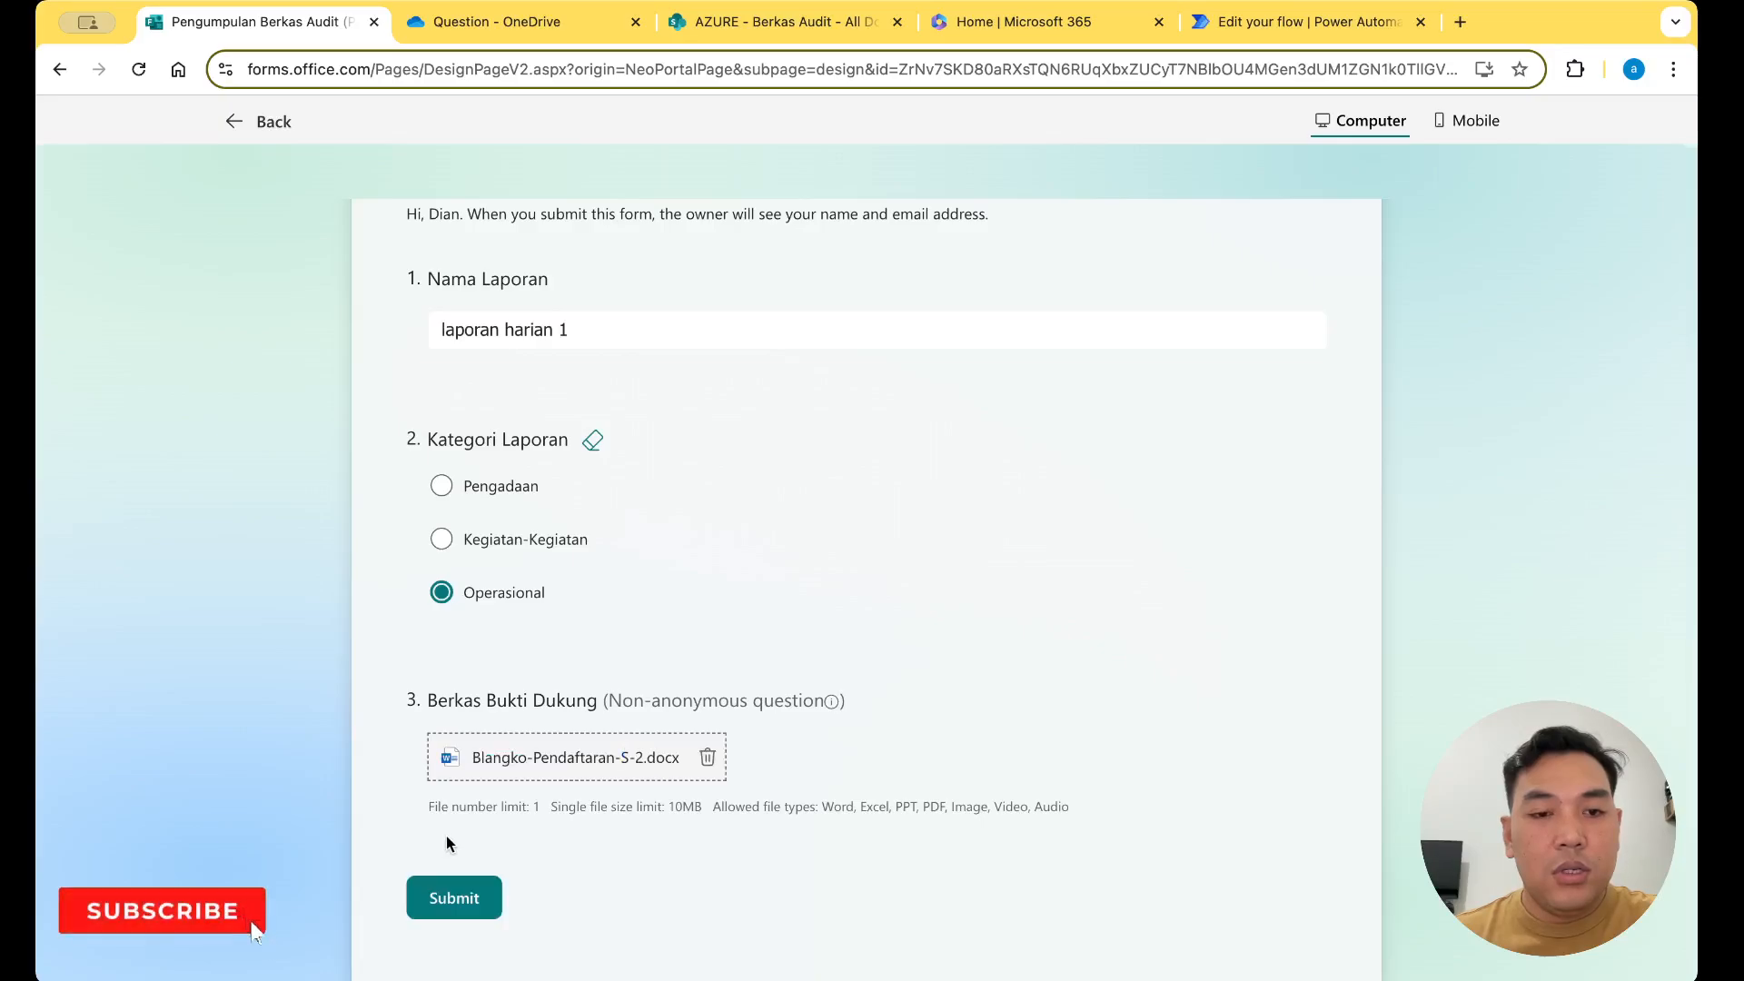
{"action": "left_click", "coordinate": [478, 898]}
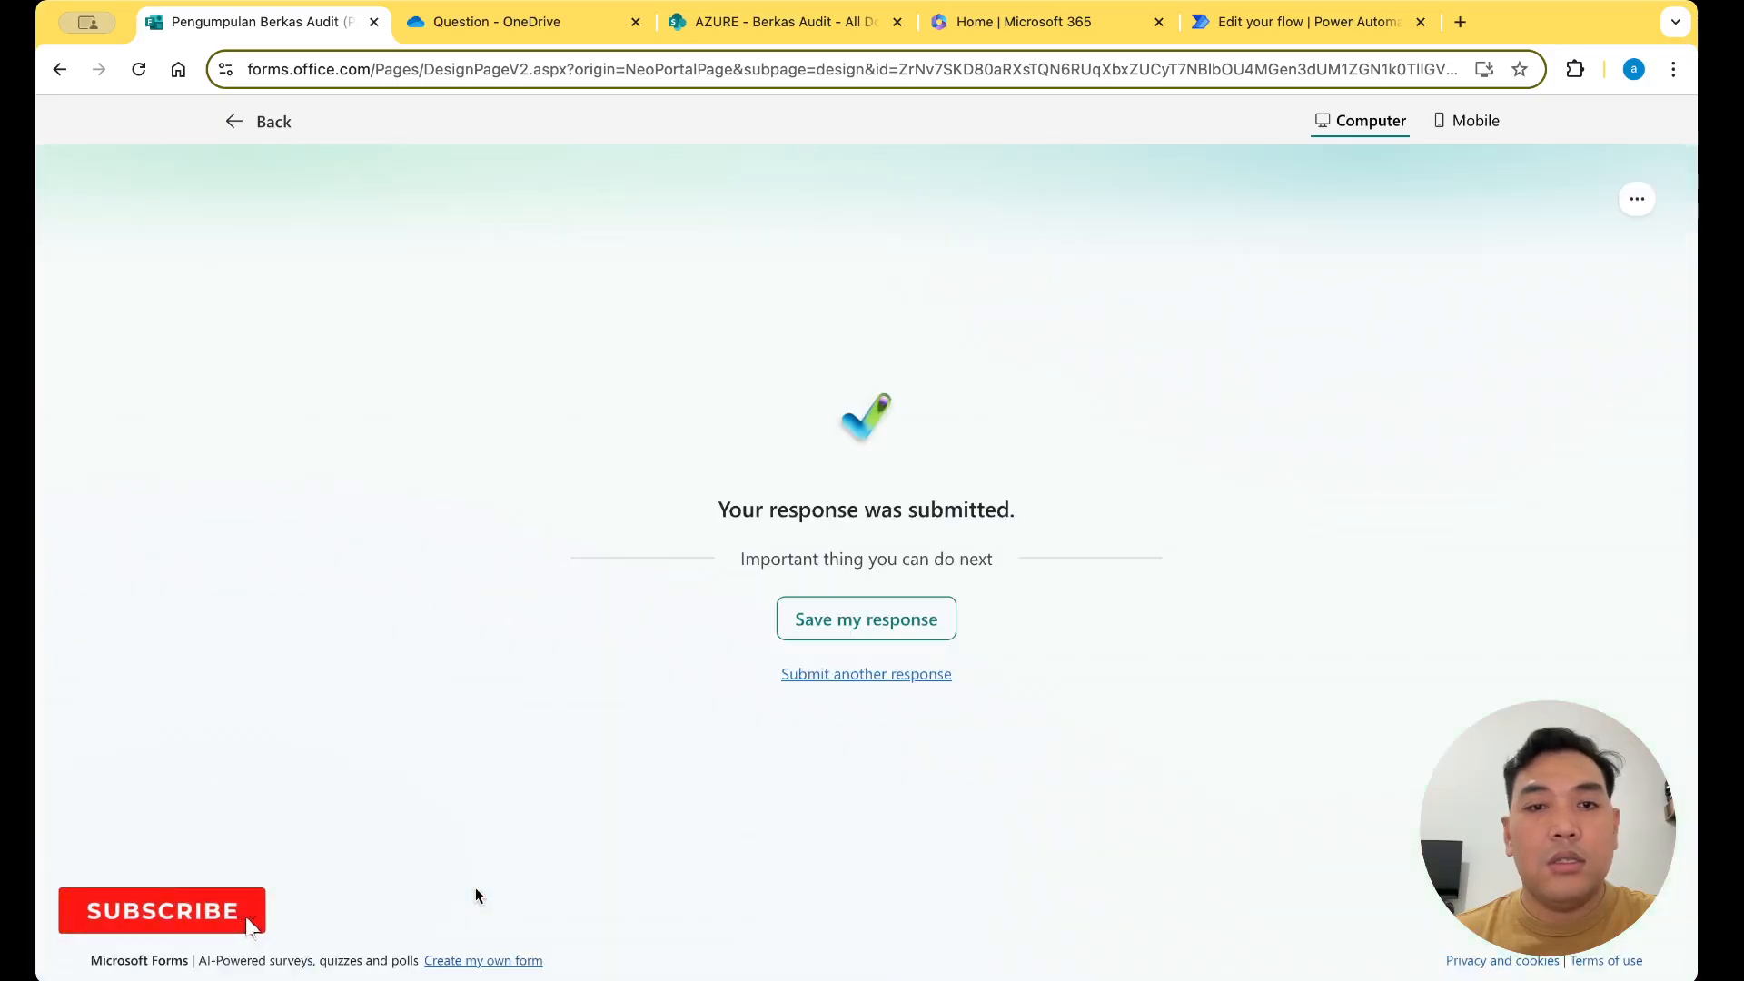
Check the flow's run progress in Power Automate and refresh the OneDrive Question folder to inspect its contents
{"action": "left_click", "coordinate": [560, 19]}
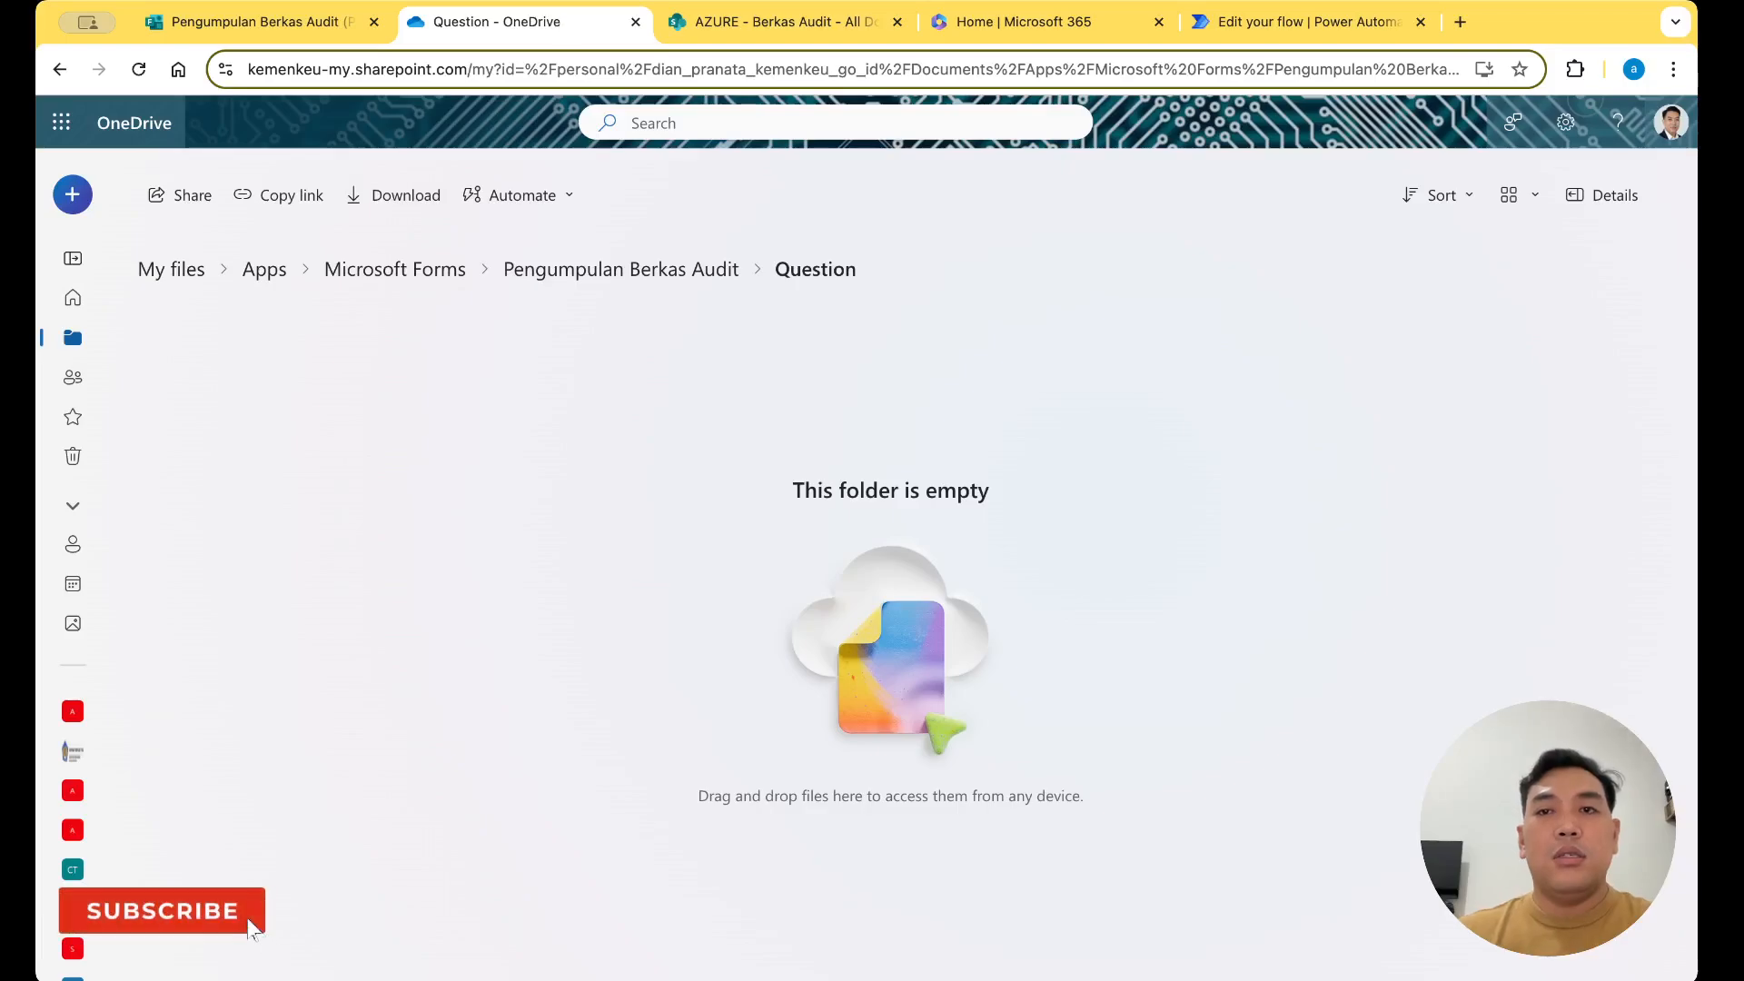
{"action": "left_click", "coordinate": [1297, 24]}
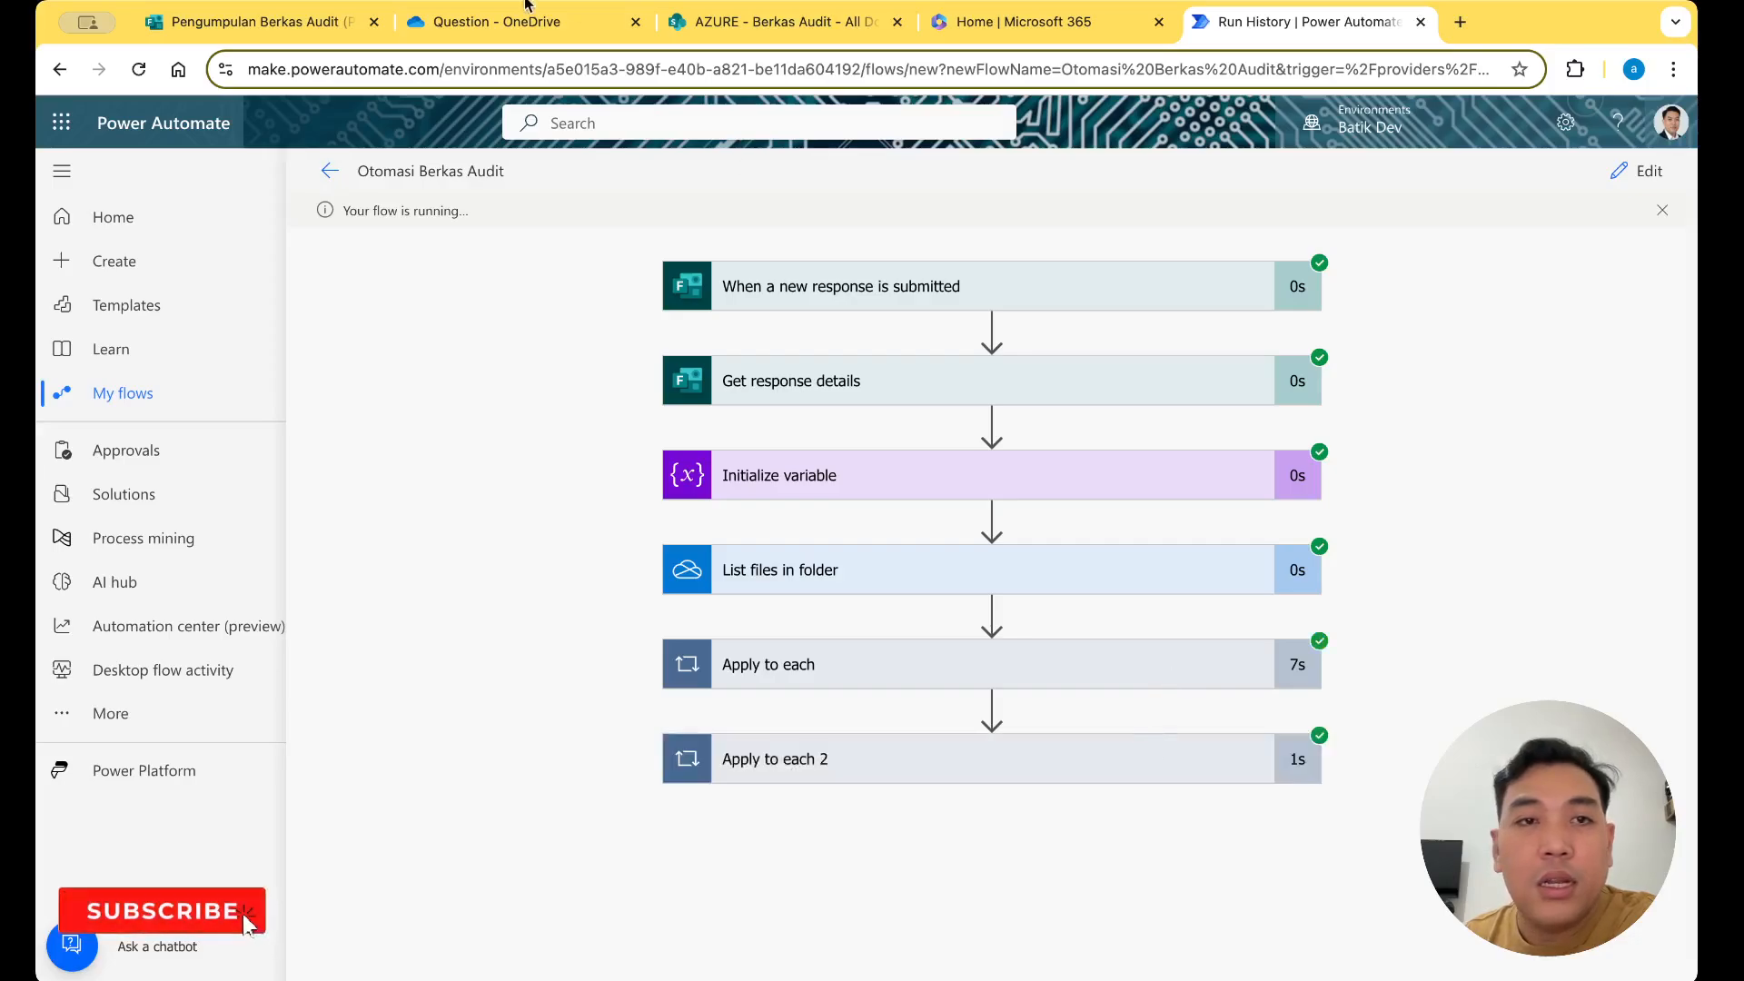
{"action": "left_click", "coordinate": [531, 32]}
{"action": "left_click", "coordinate": [138, 69]}
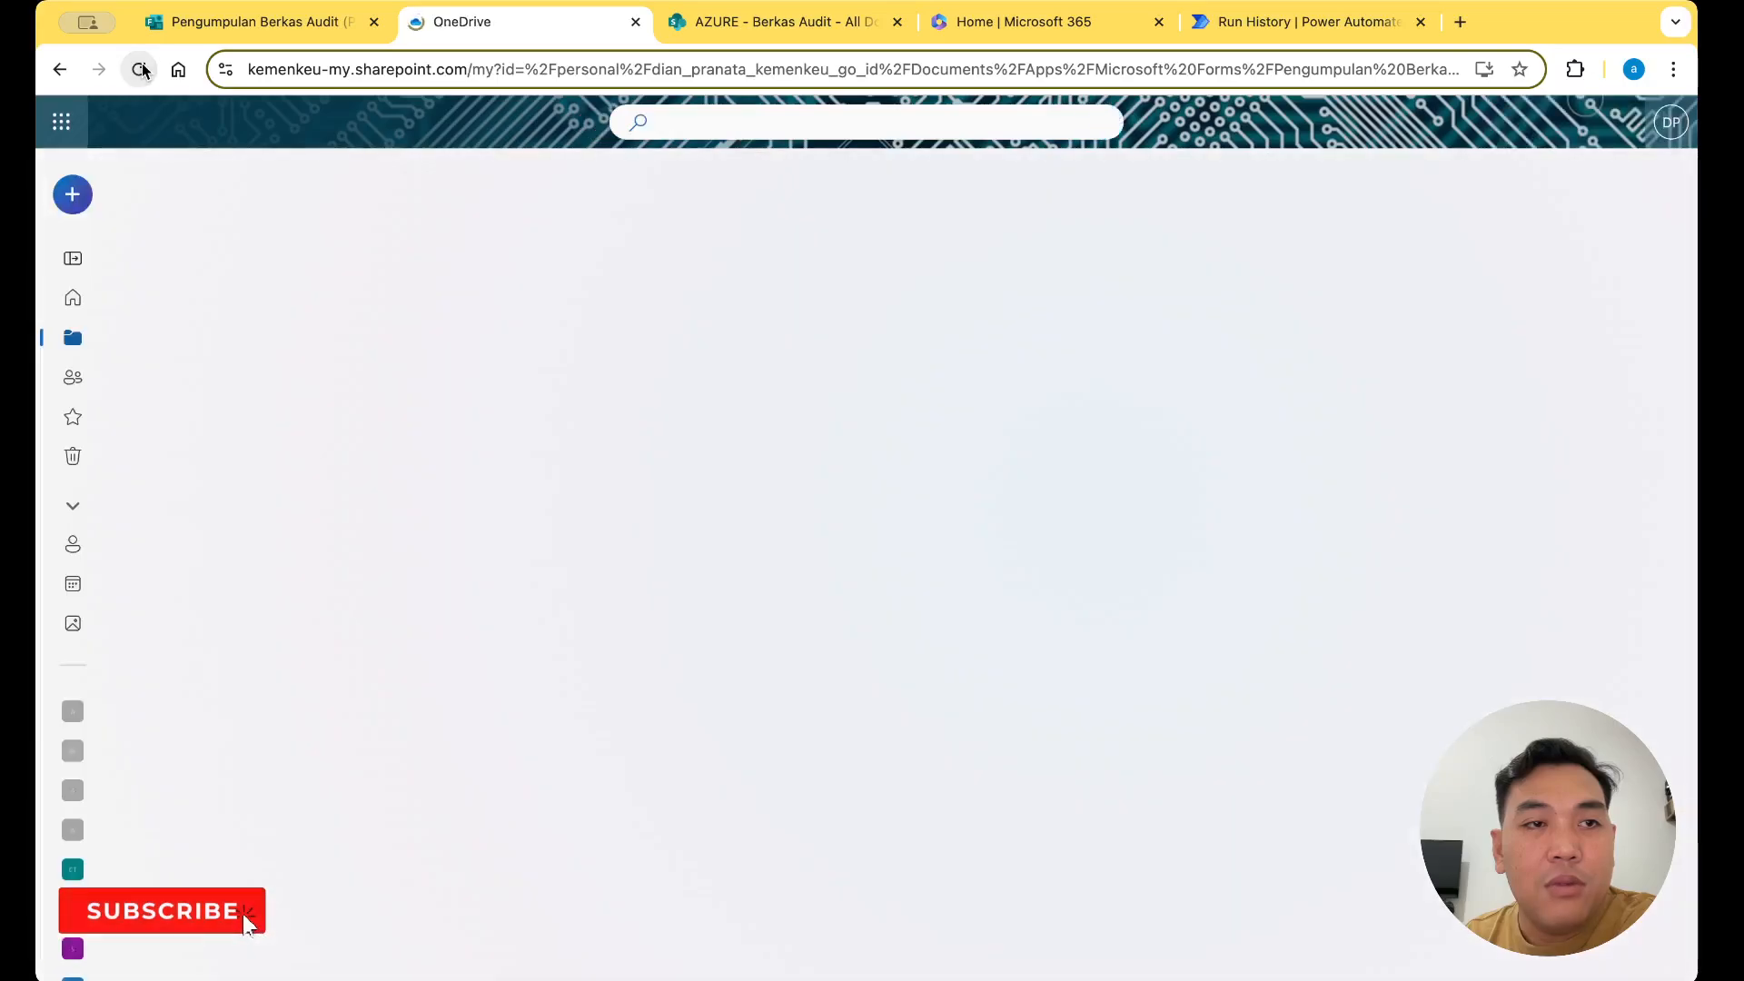
Refresh the SharePoint Berkas Audit library, open its Operasional folder and widen the Name column to read the file name
{"action": "left_click", "coordinate": [779, 20]}
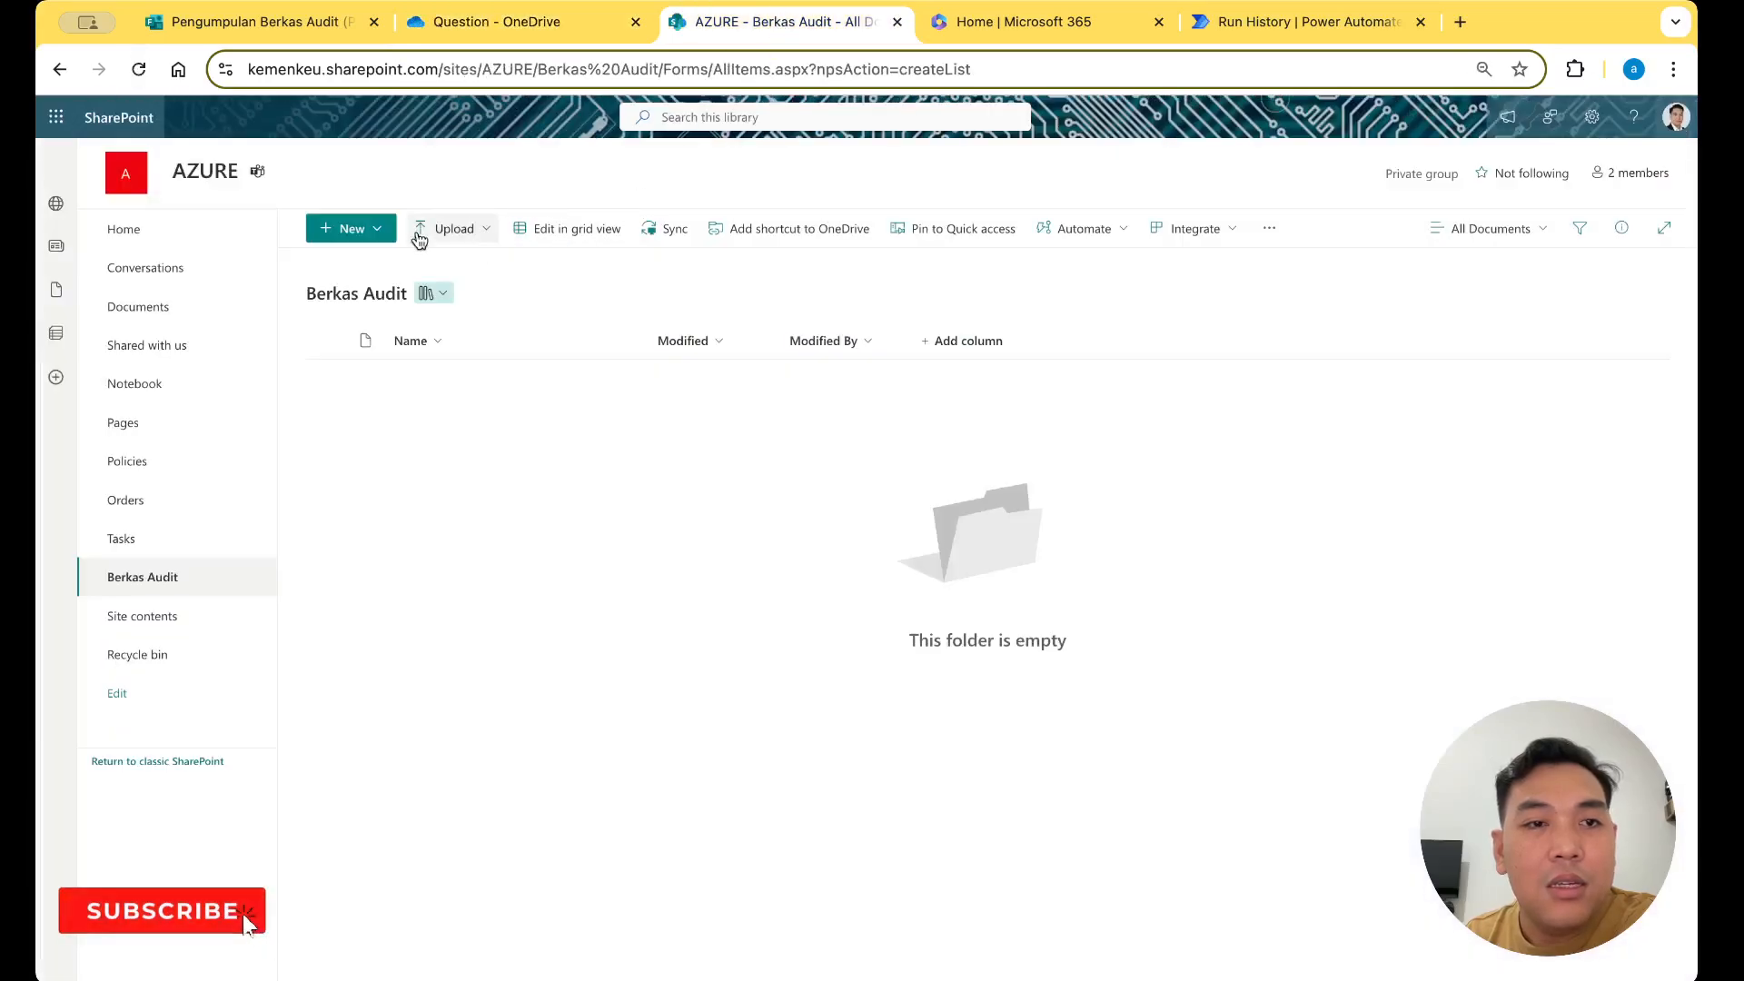
{"action": "left_click", "coordinate": [139, 69]}
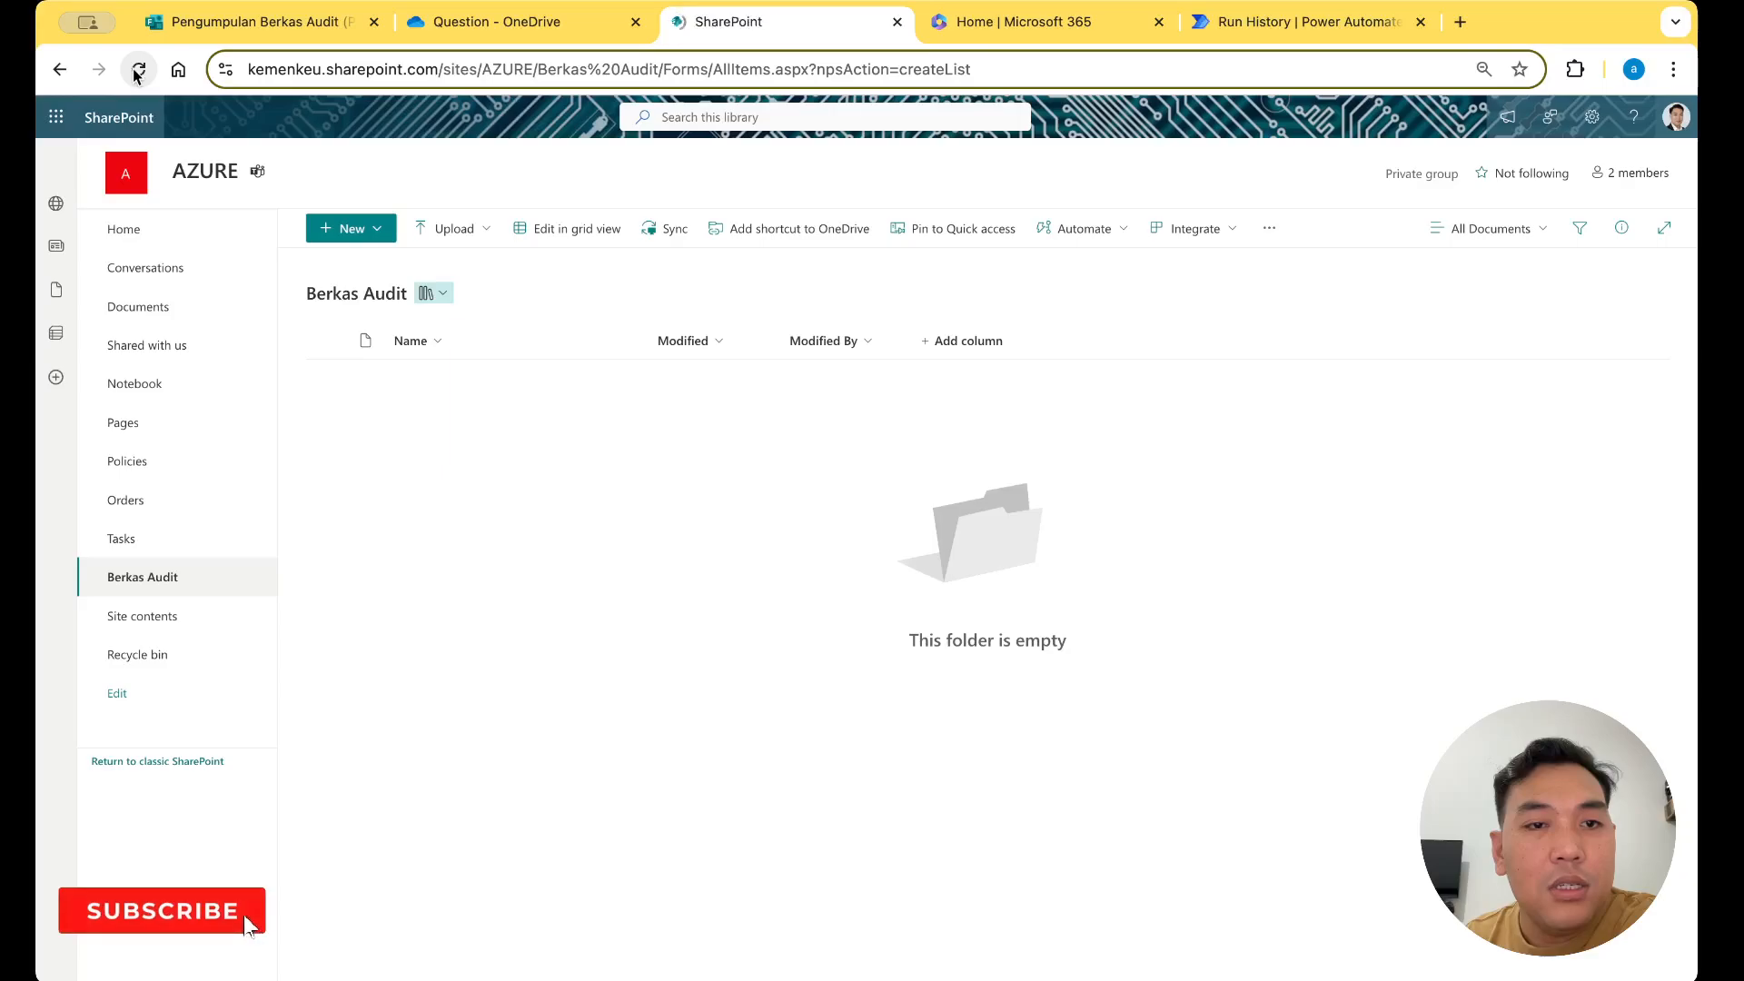
{"action": "left_click", "coordinate": [428, 378]}
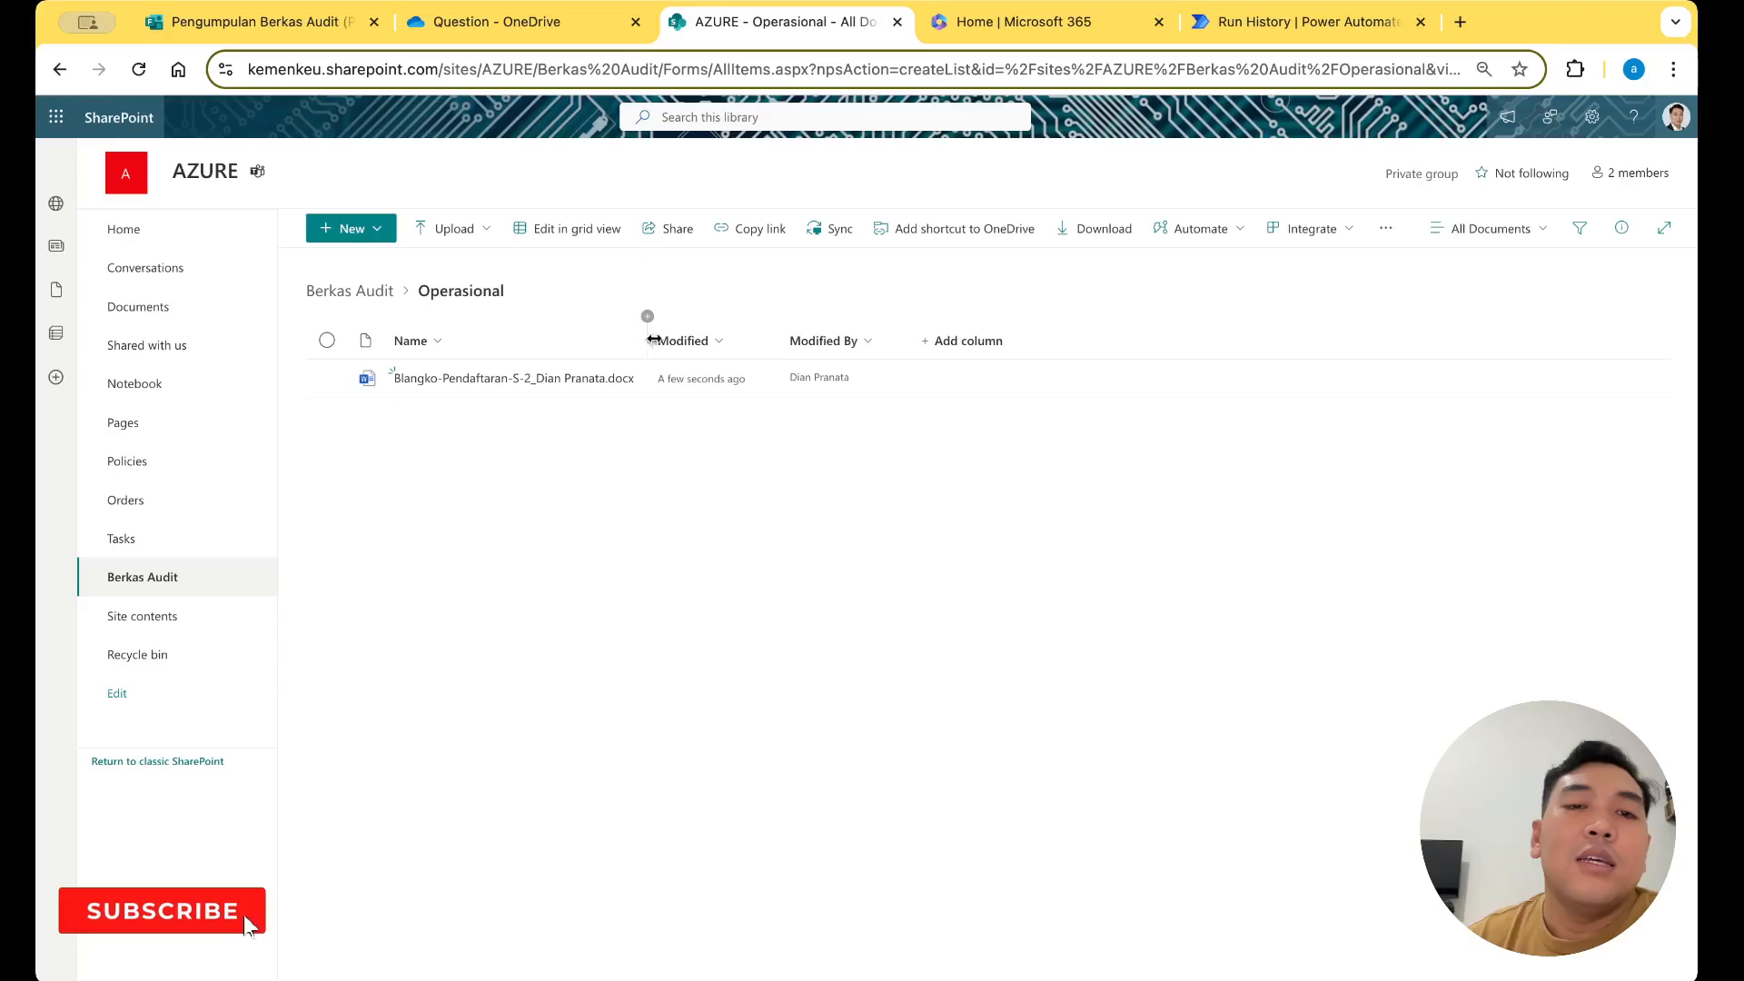
{"action": "left_click_drag", "start_coordinate": [646, 341], "coordinate": [770, 341]}
Return to the flow run in Power Automate and examine the details of List files in folder, Create file and Apply to each 2
{"action": "left_click", "coordinate": [263, 21]}
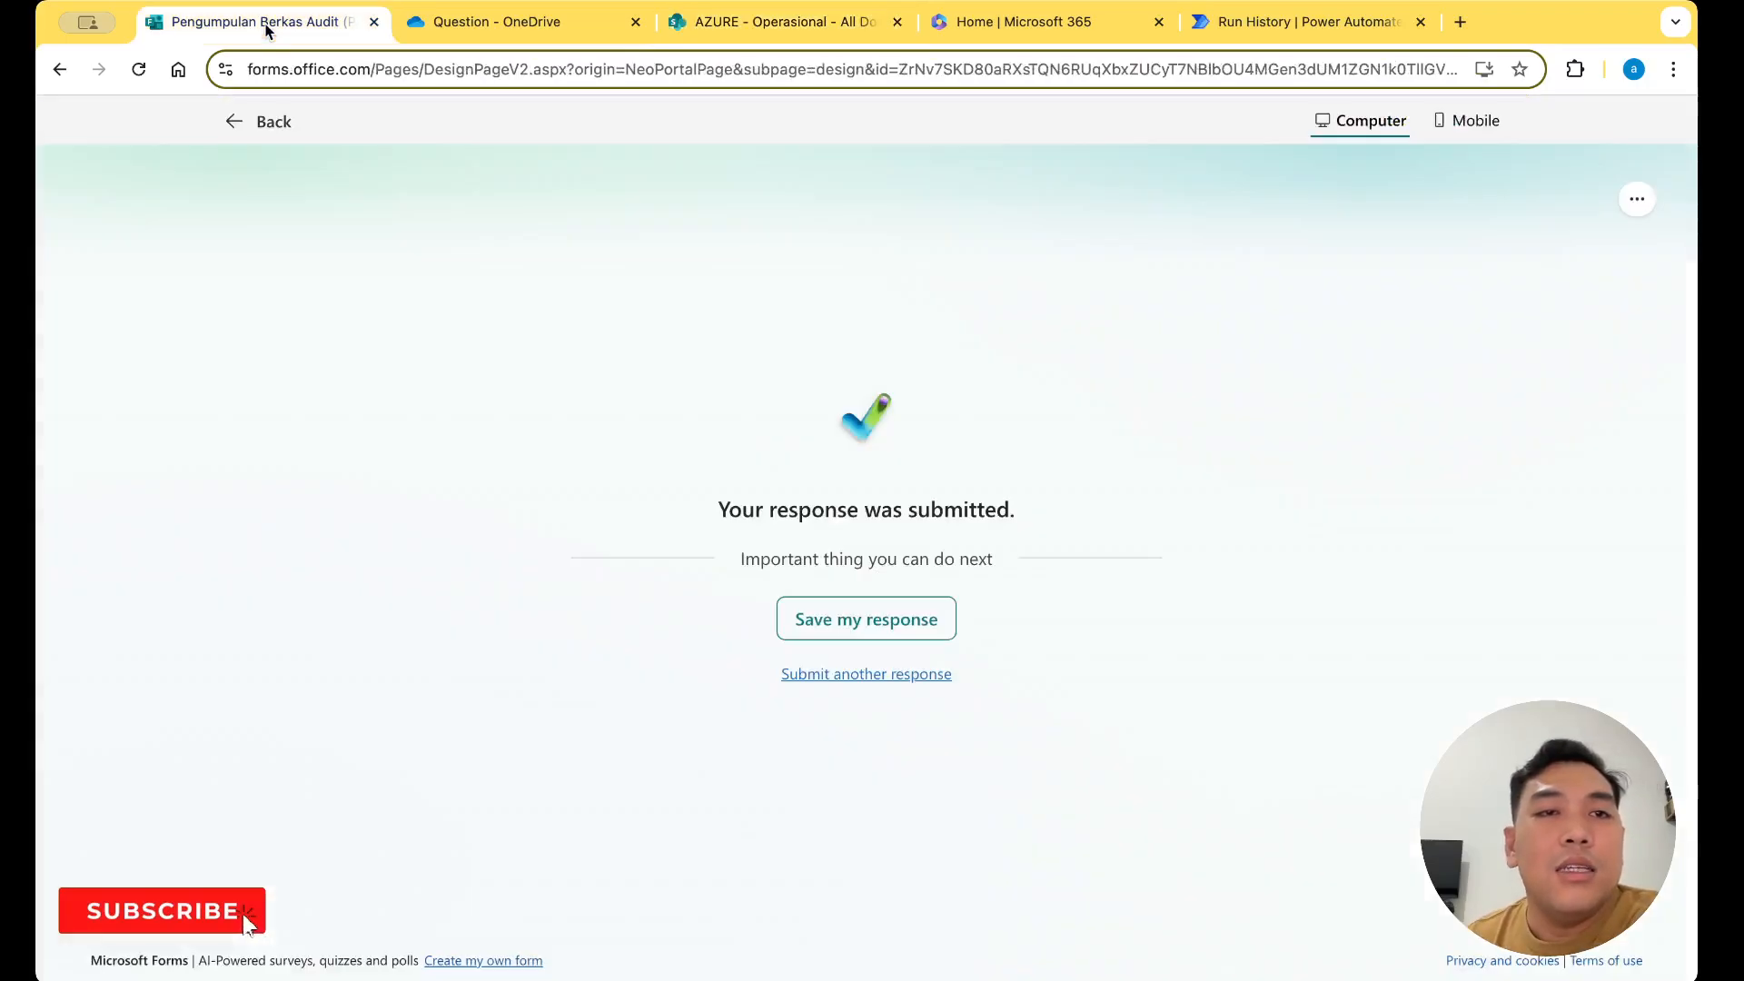
{"action": "left_click", "coordinate": [498, 21]}
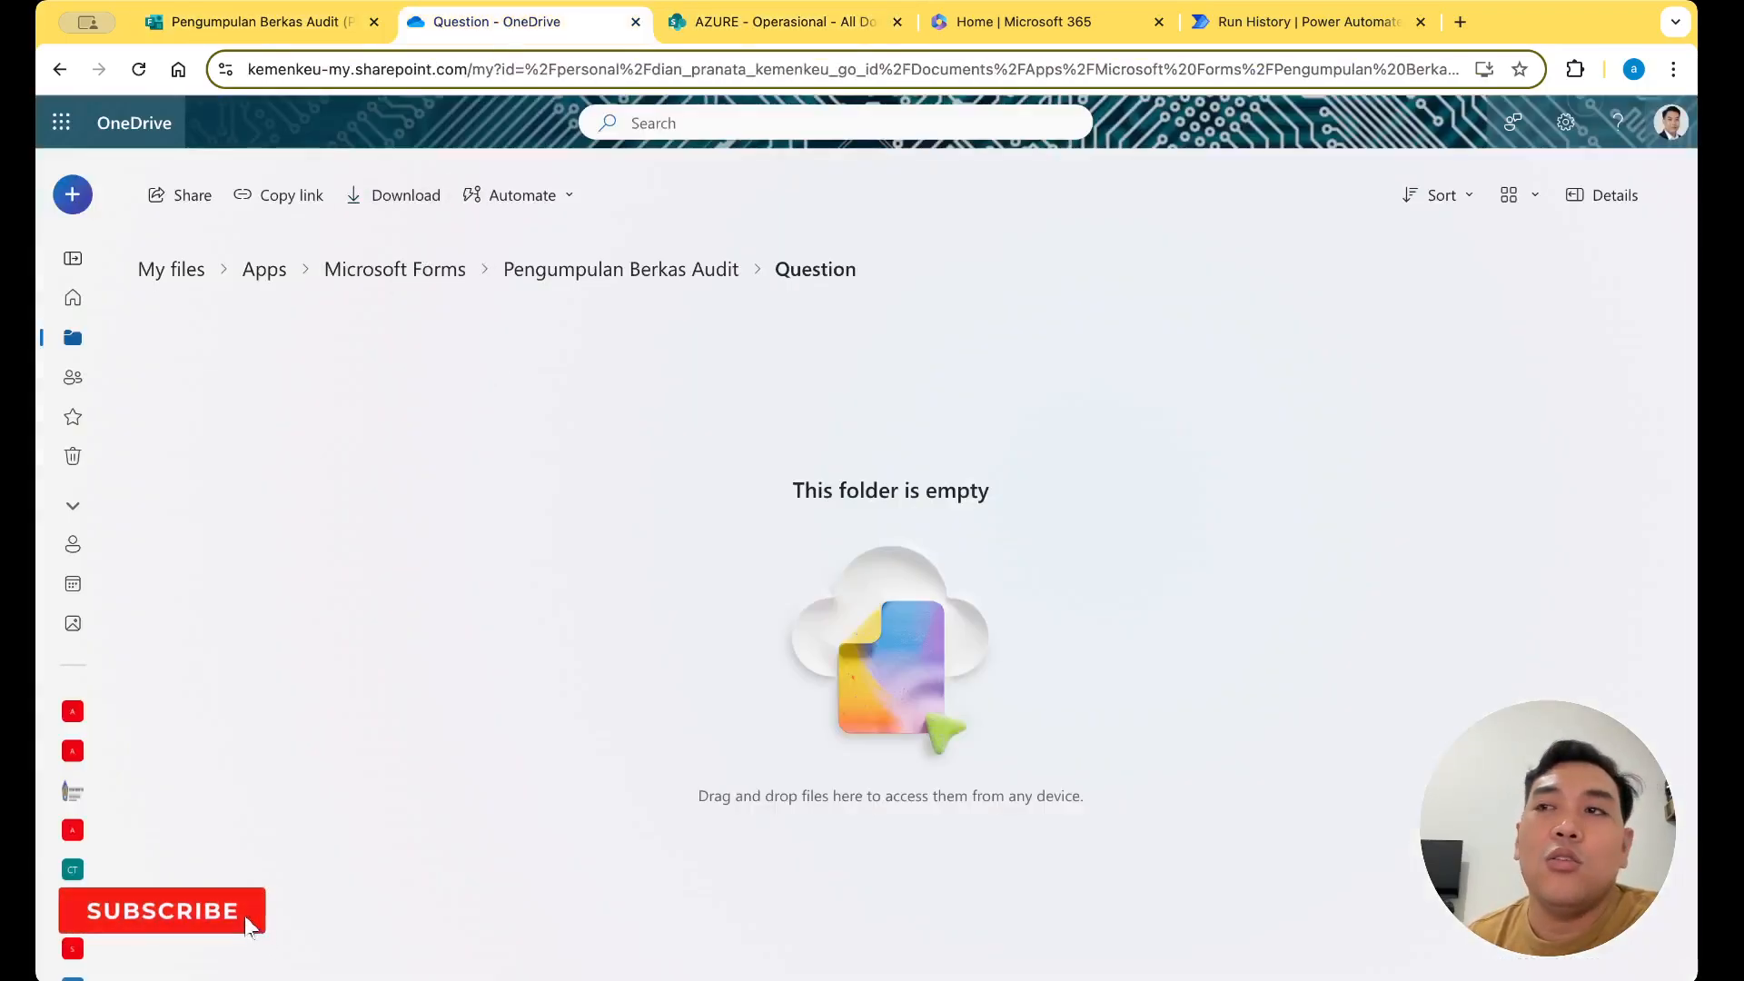
{"action": "left_click", "coordinate": [1277, 27]}
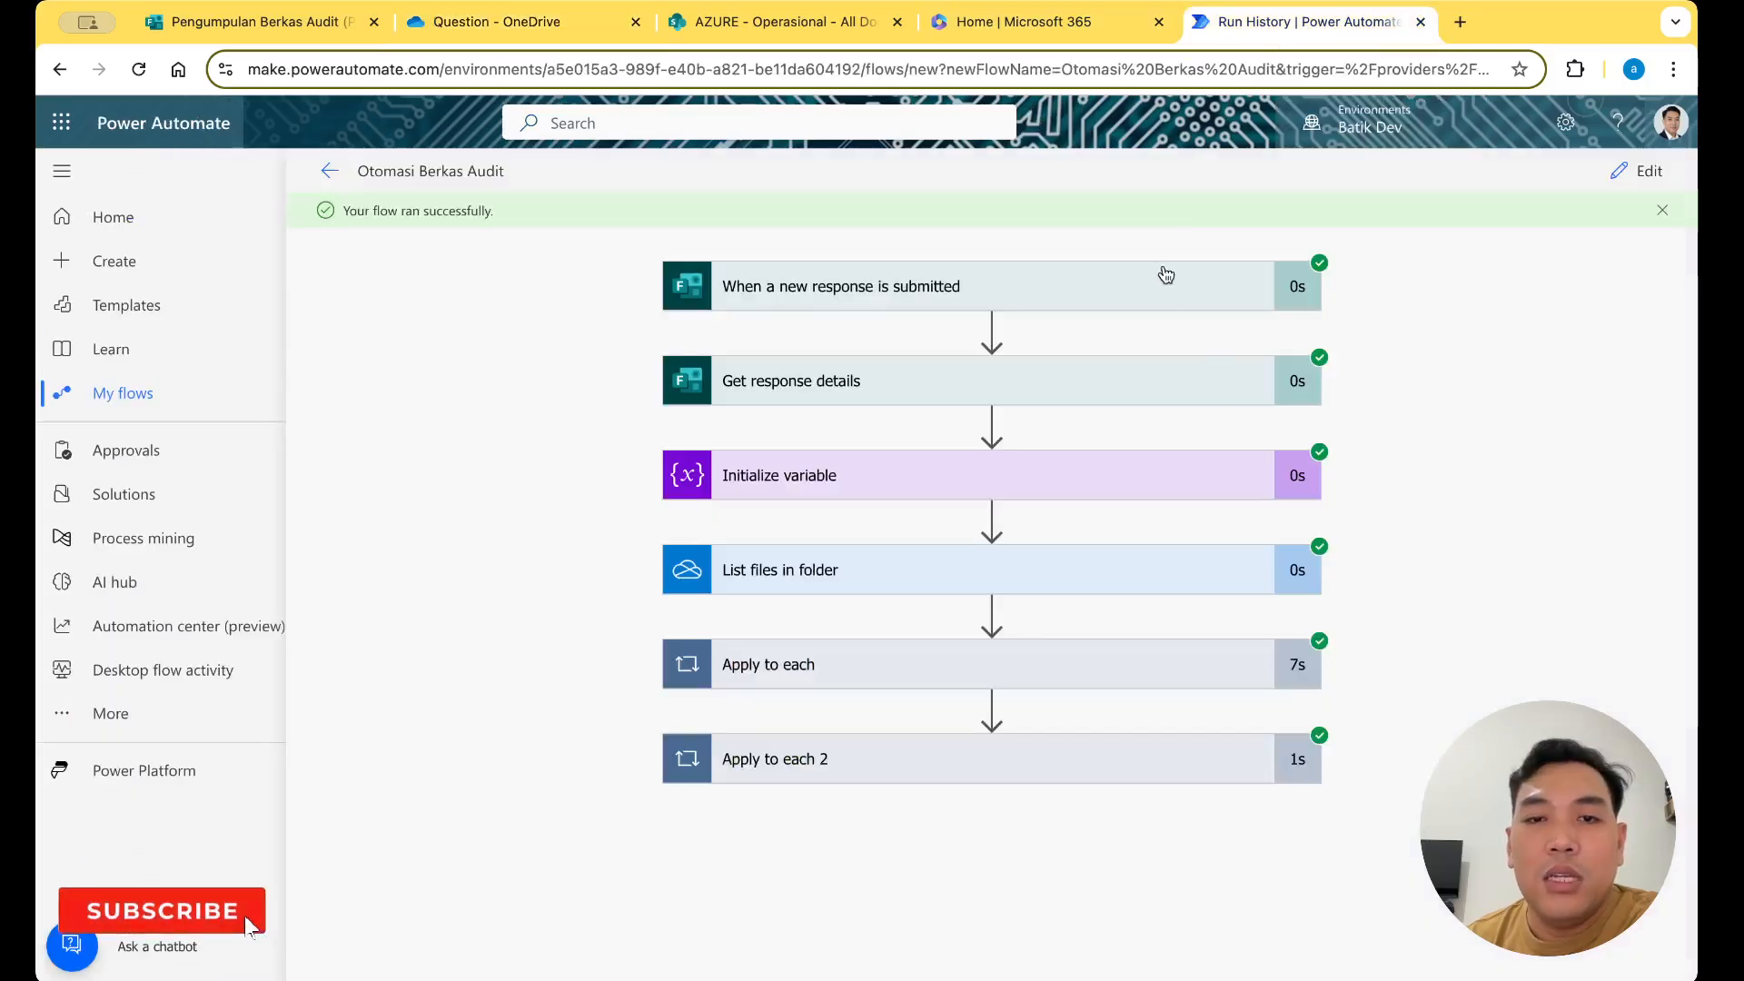
{"action": "left_click", "coordinate": [1128, 575]}
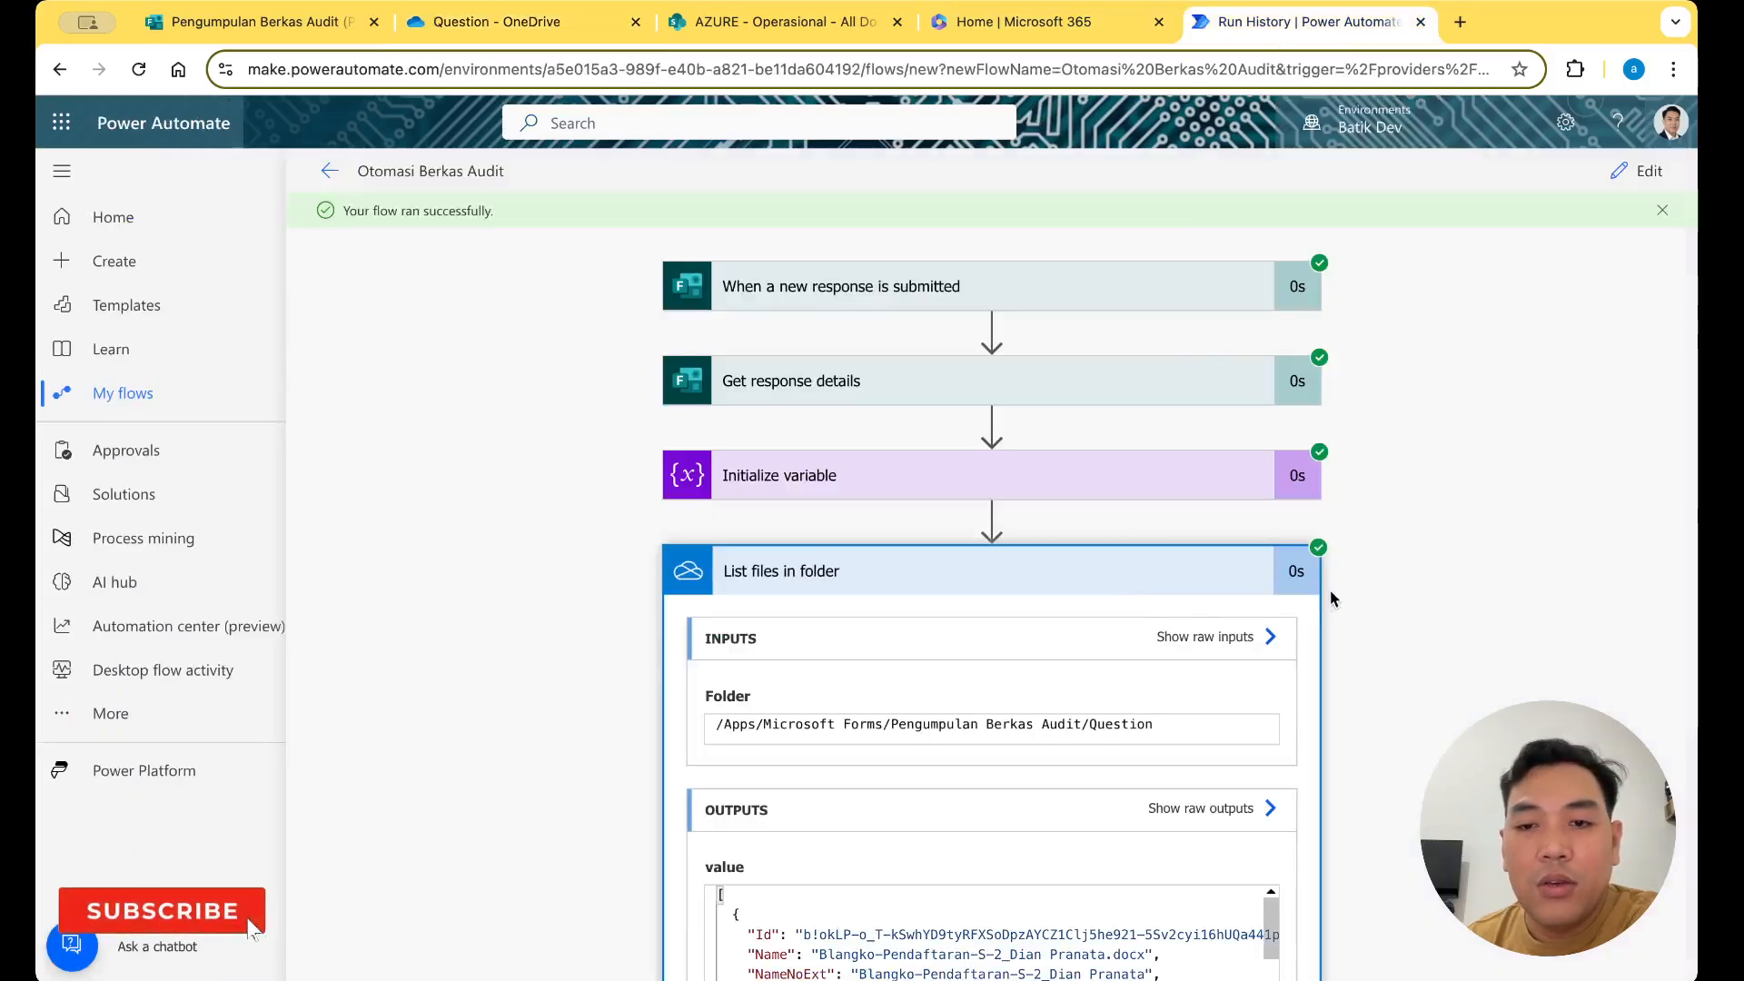
{"action": "scroll", "coordinate": [1131, 599], "scroll_direction": "down", "scroll_amount": 5}
{"action": "left_click", "coordinate": [1104, 804]}
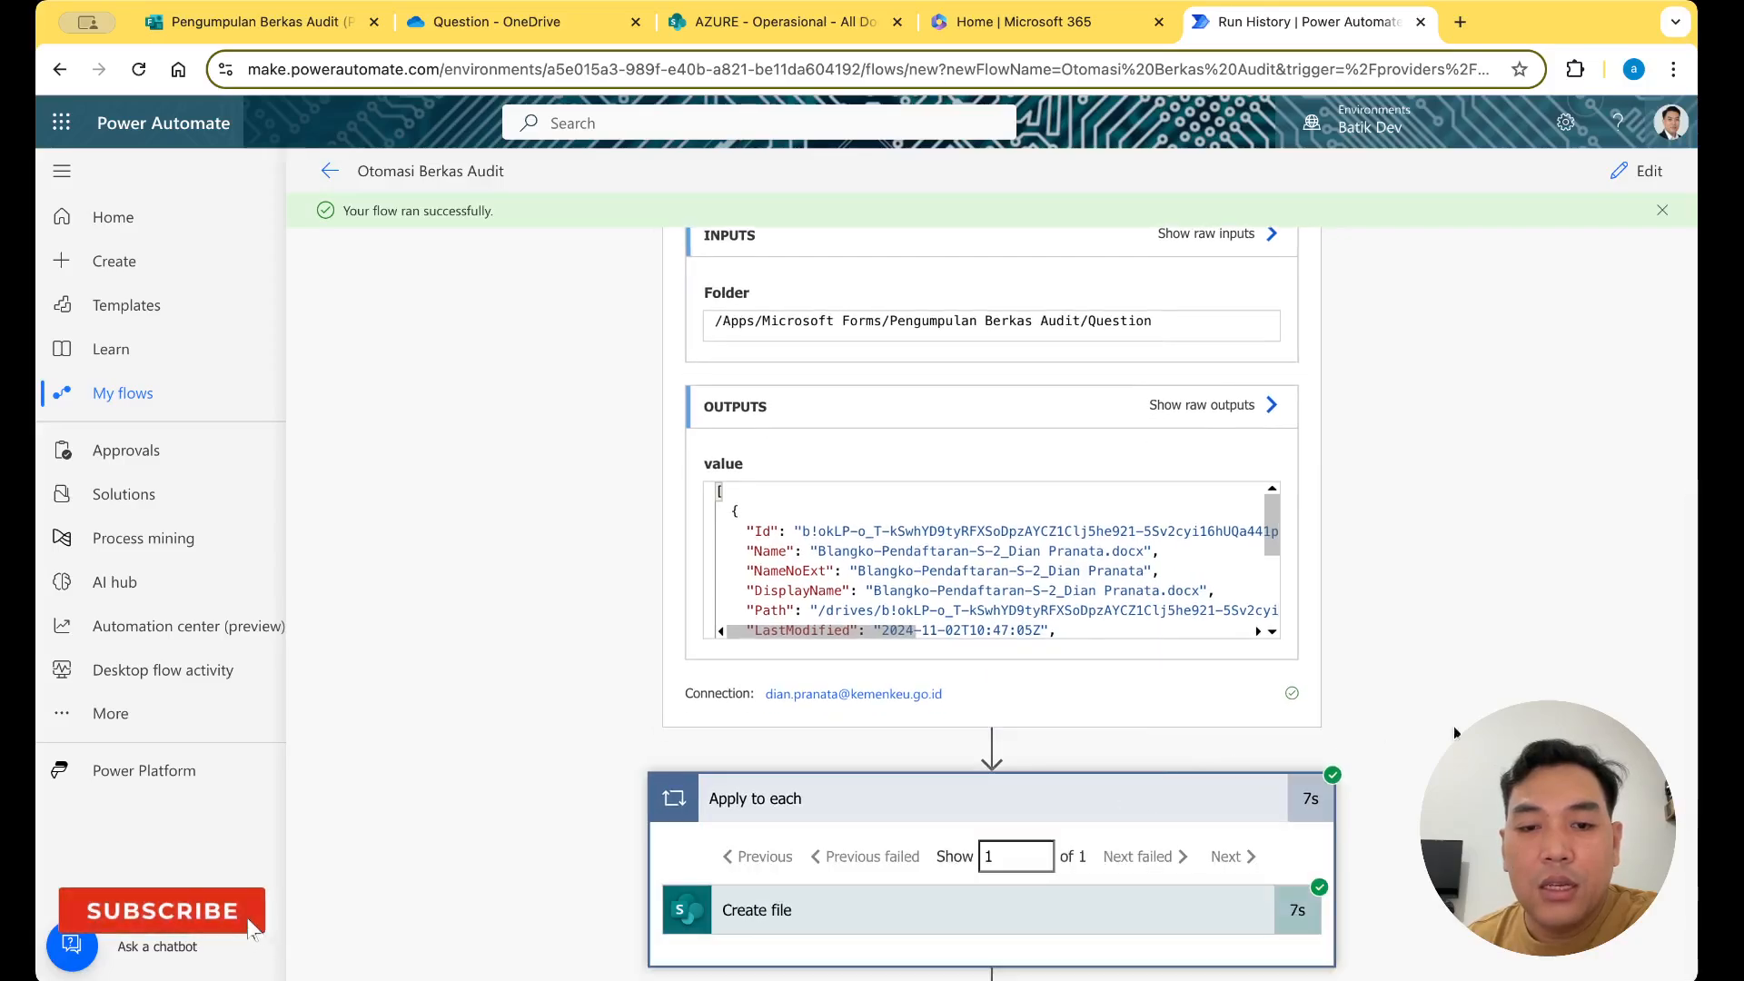
{"action": "left_click", "coordinate": [1151, 772]}
{"action": "scroll", "coordinate": [1398, 629], "scroll_direction": "down", "scroll_amount": 12}
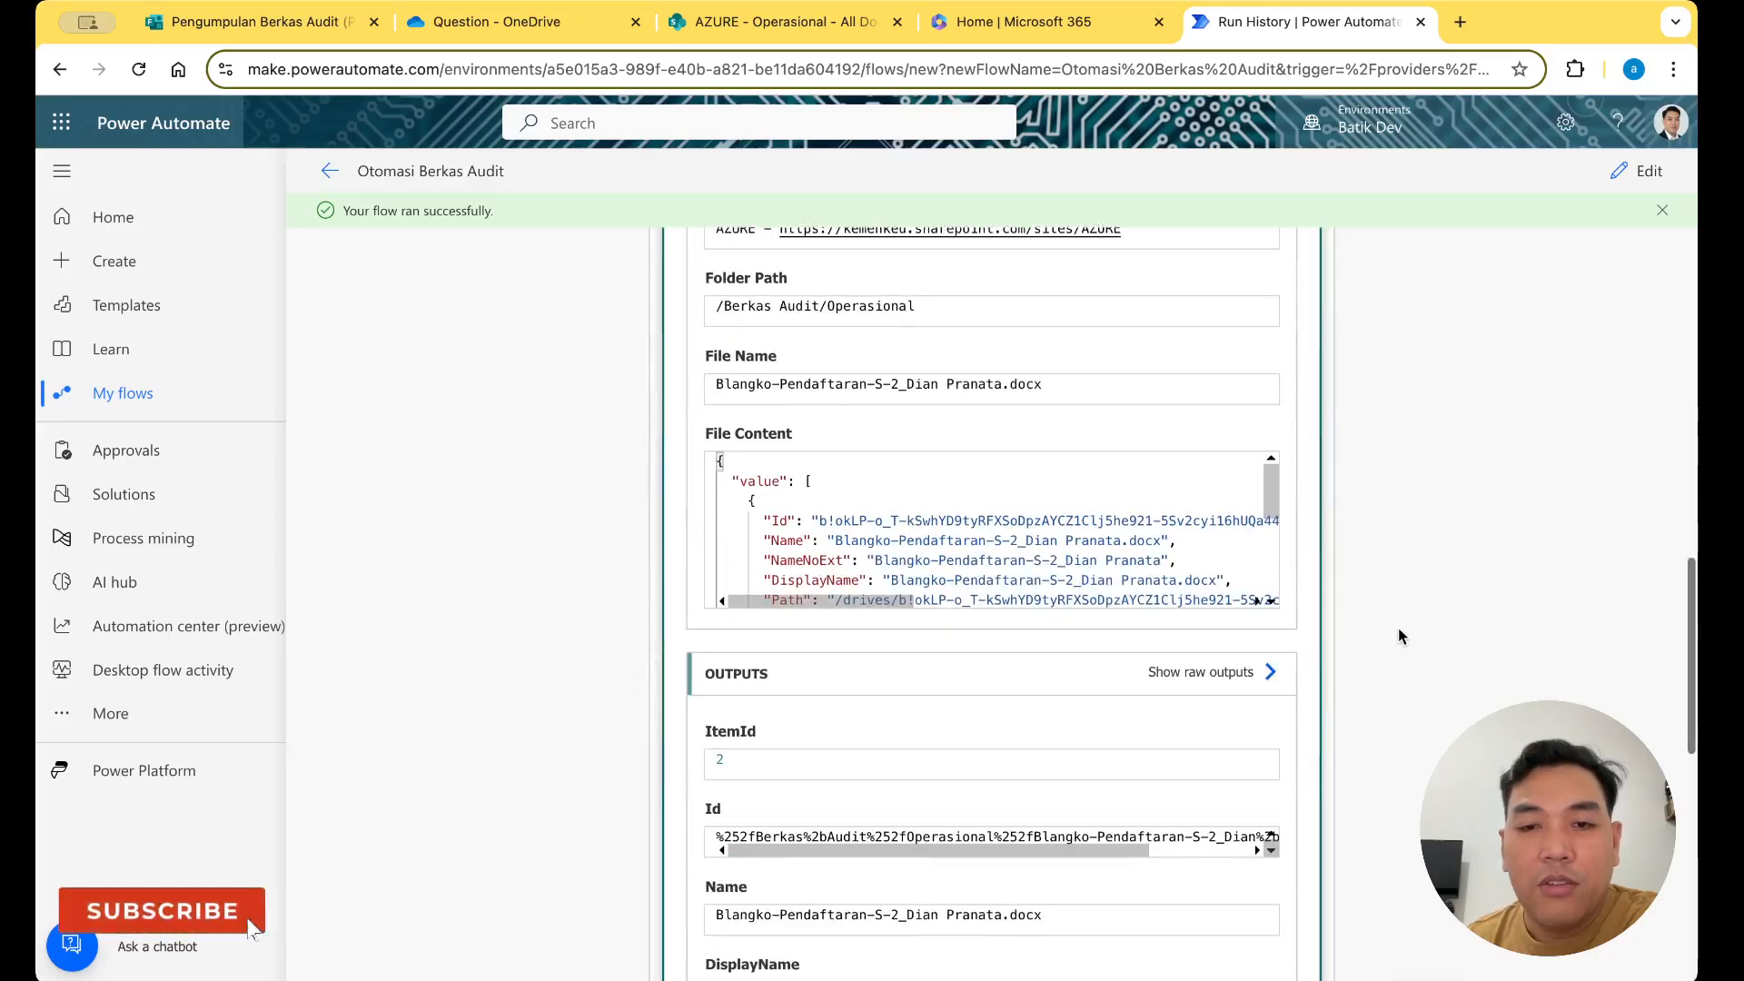
{"action": "scroll", "coordinate": [1272, 647], "scroll_direction": "down", "scroll_amount": 4}
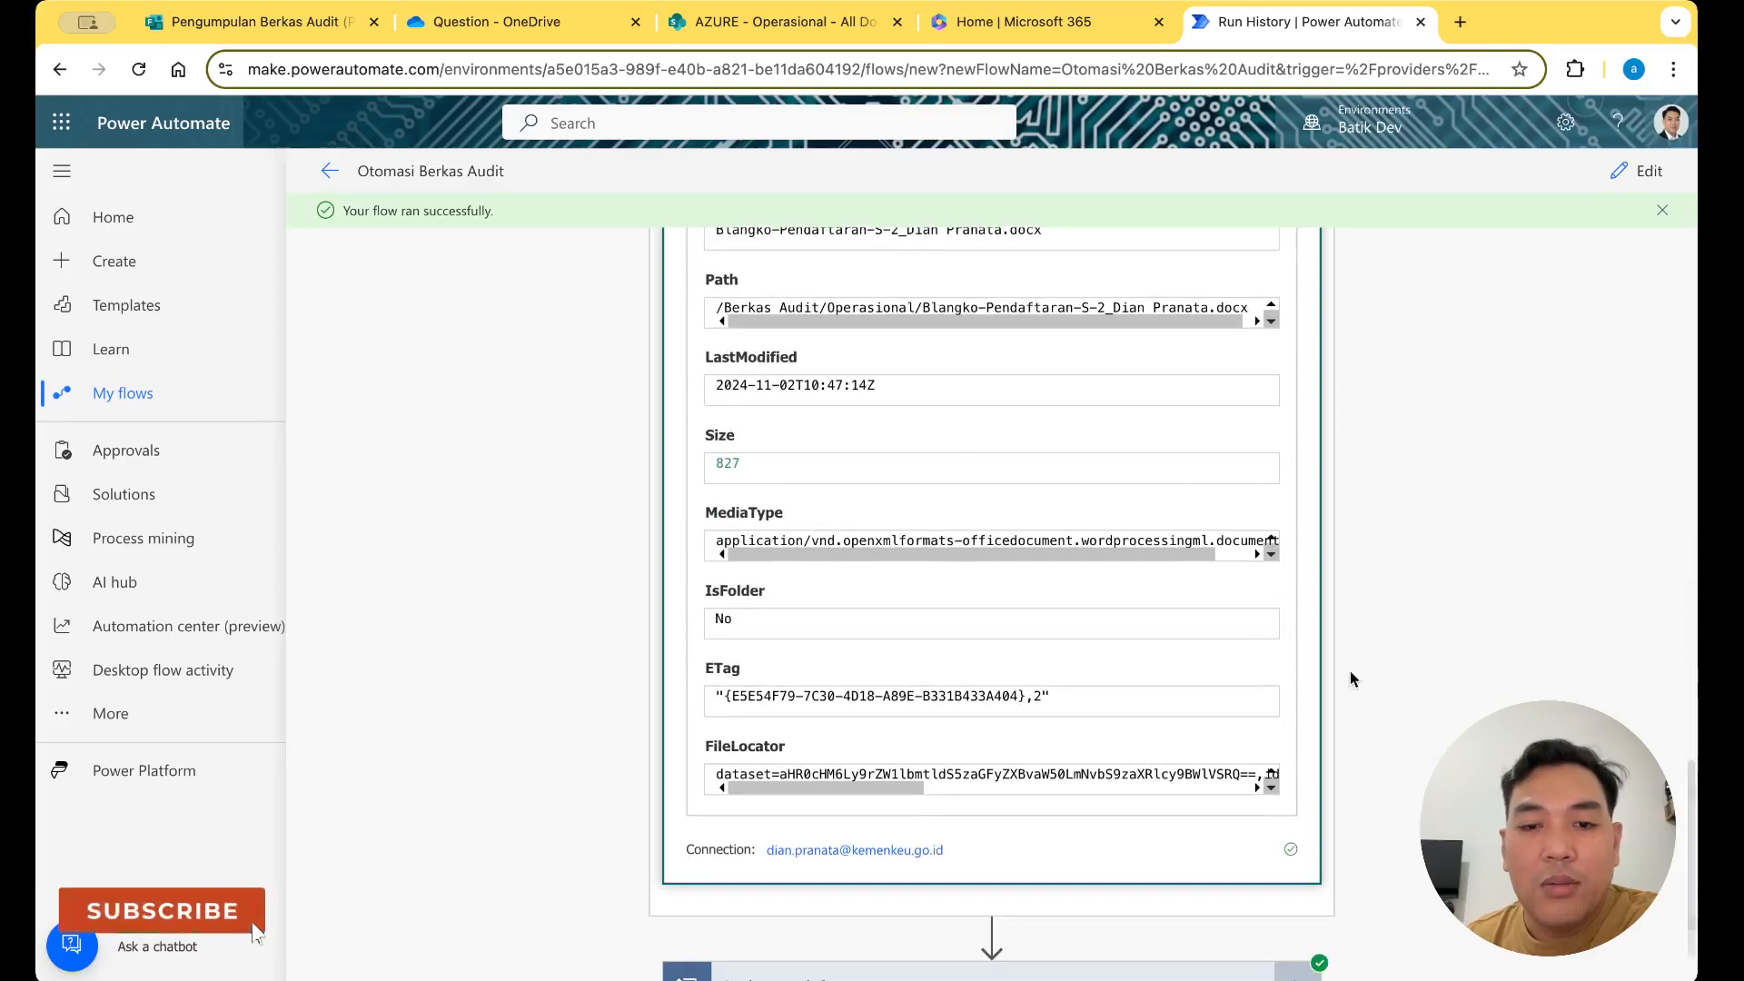
{"action": "scroll", "coordinate": [1376, 688], "scroll_direction": "down", "scroll_amount": 3}
{"action": "left_click", "coordinate": [1094, 889]}
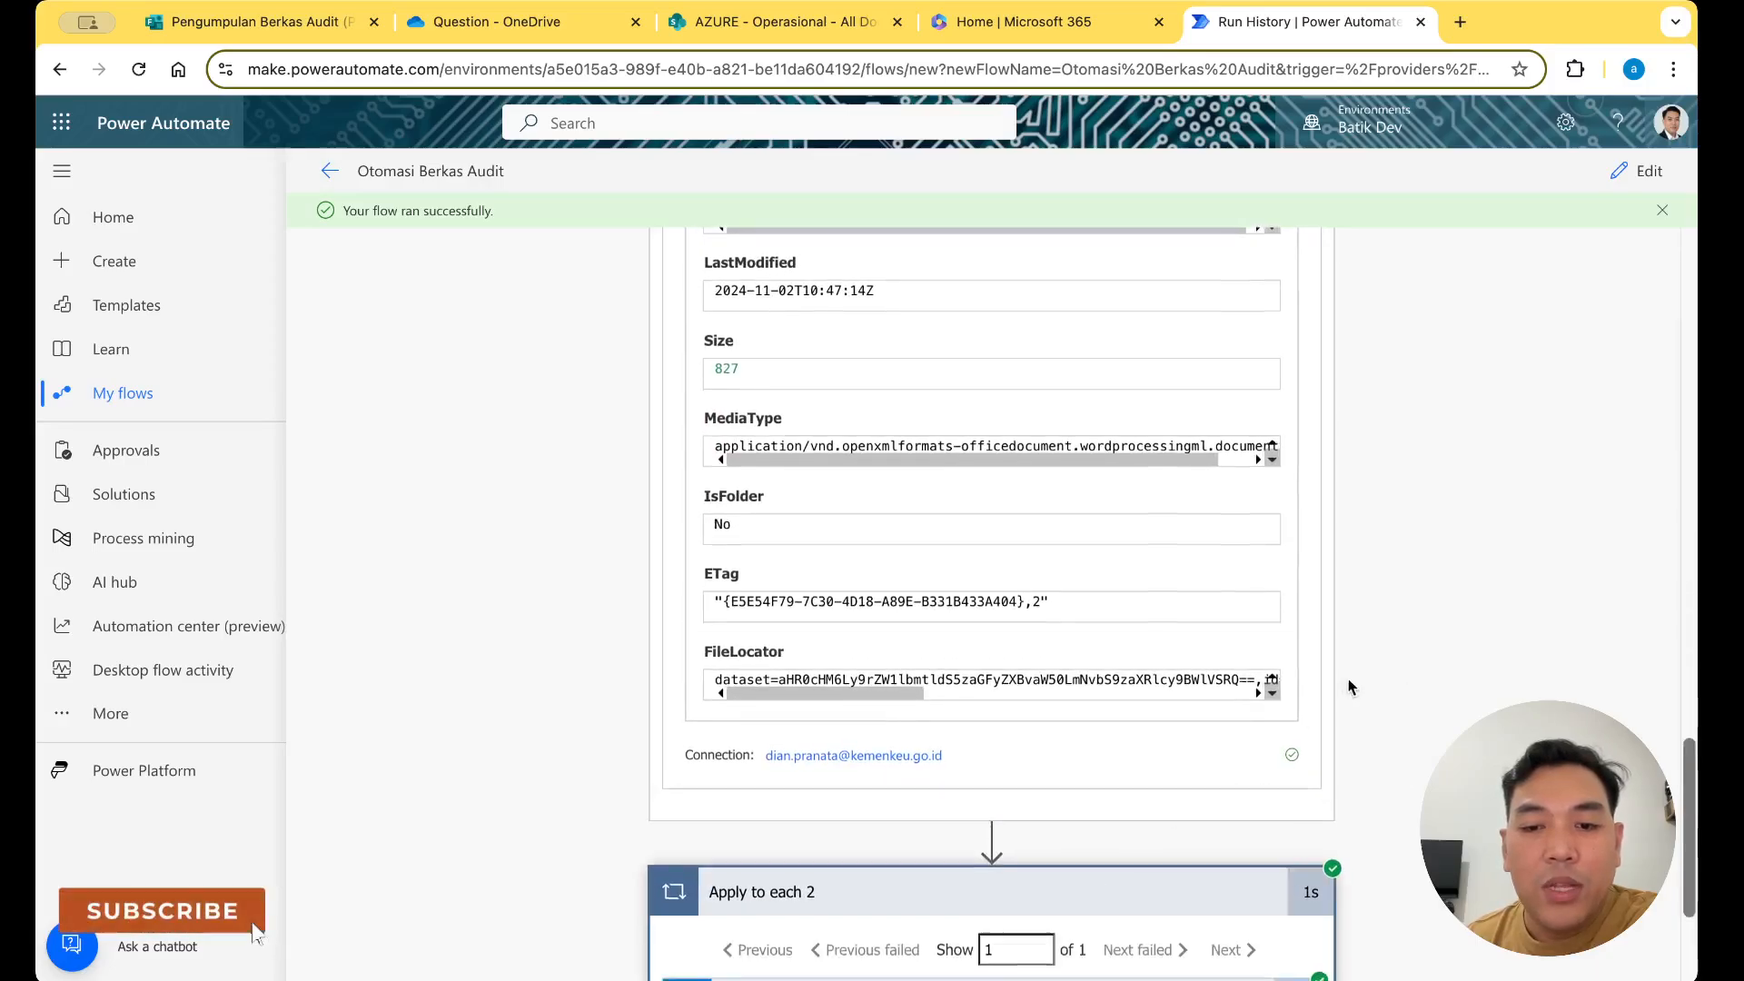
Compare the submitted form, the OneDrive Question folder and the SharePoint Operasional folder to verify where the uploaded file is stored
{"action": "left_click", "coordinate": [525, 23]}
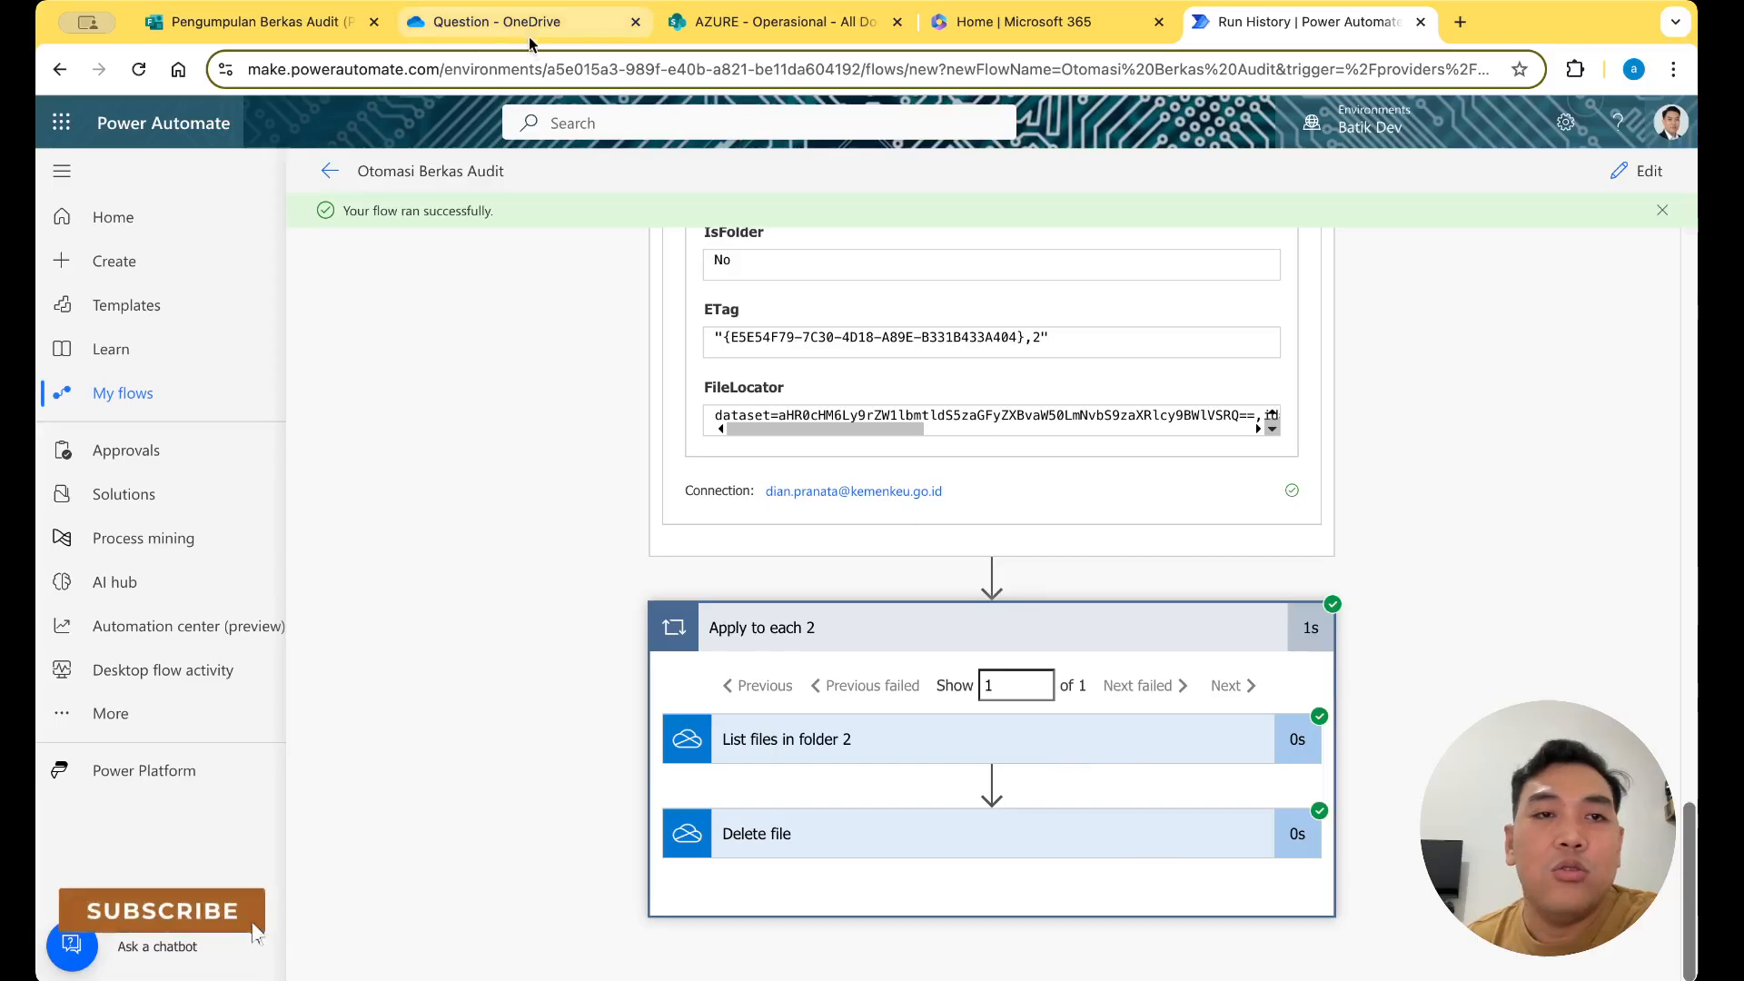
{"action": "left_click", "coordinate": [277, 24]}
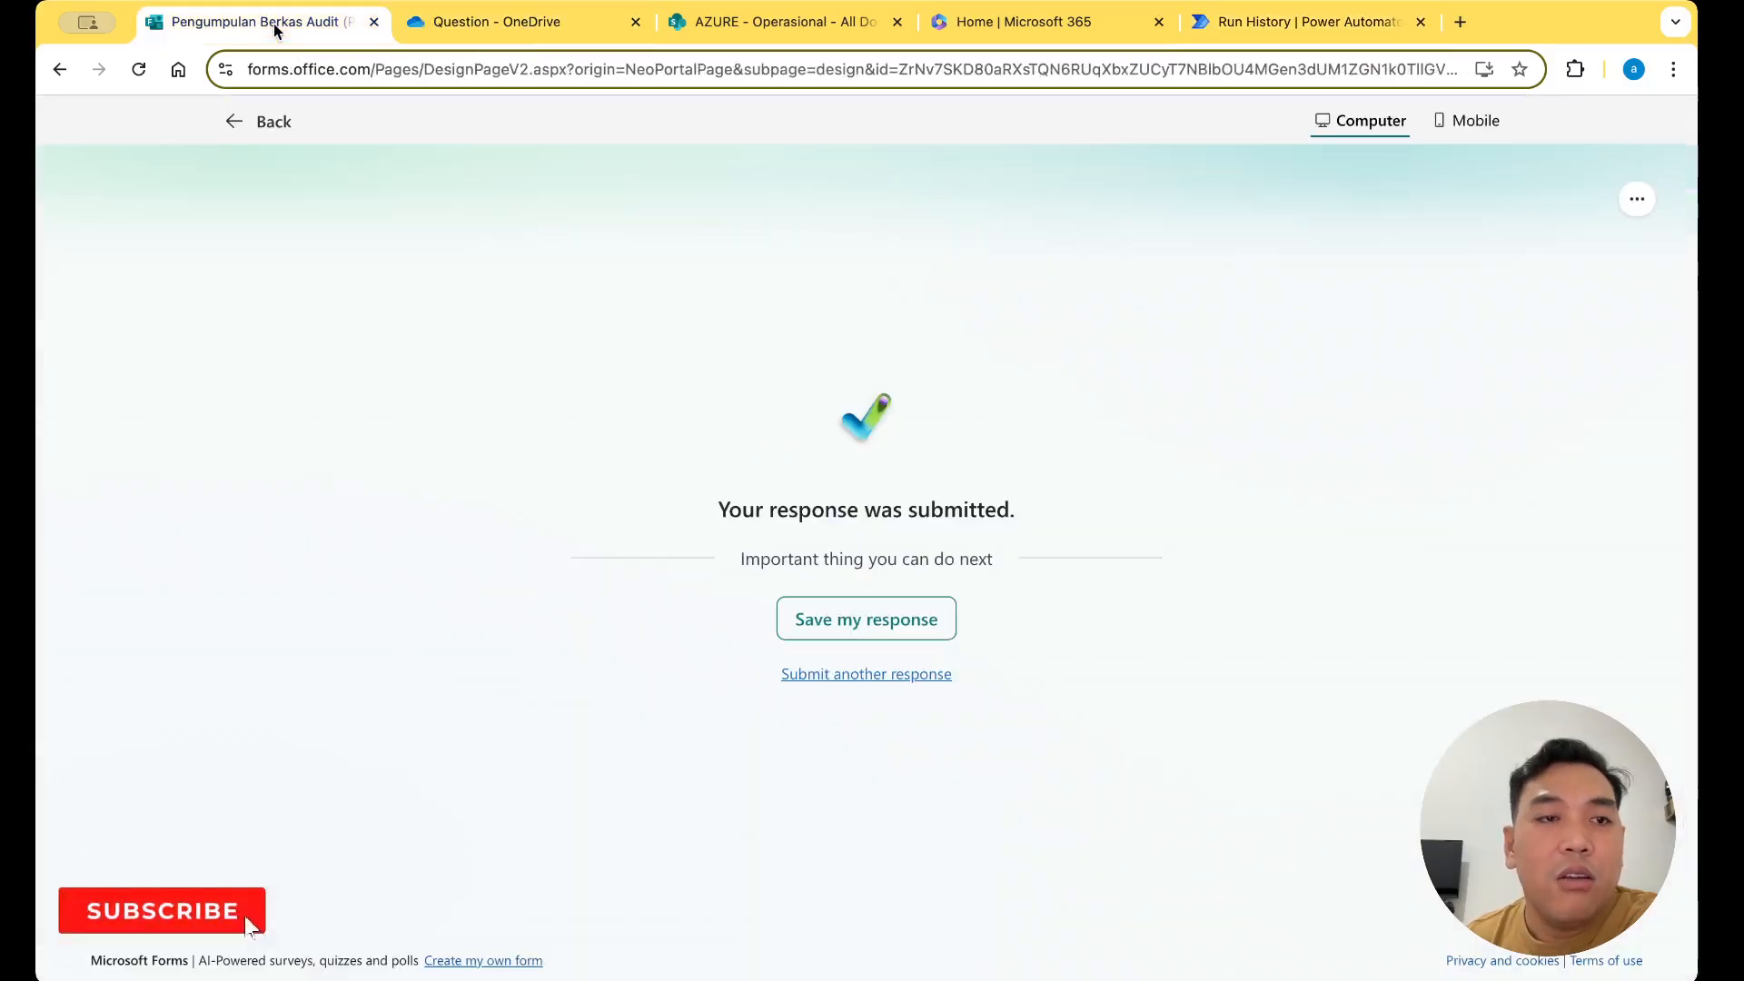
{"action": "left_click", "coordinate": [445, 24]}
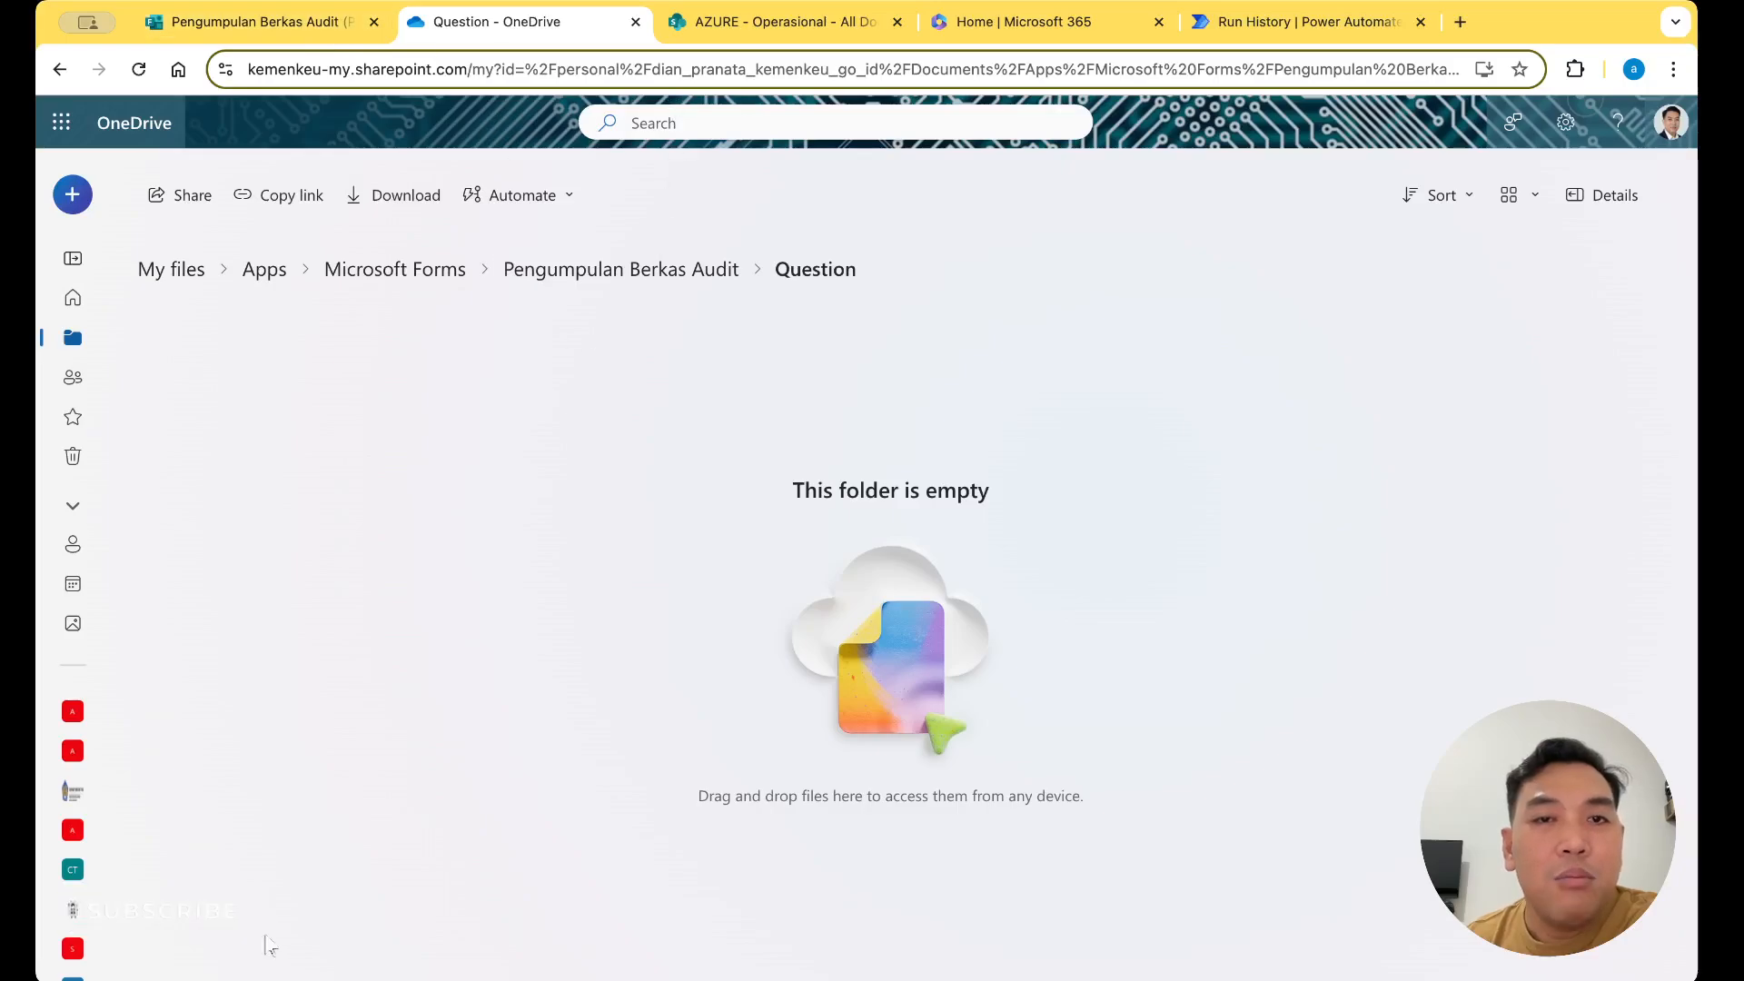
{"action": "left_click", "coordinate": [731, 22]}
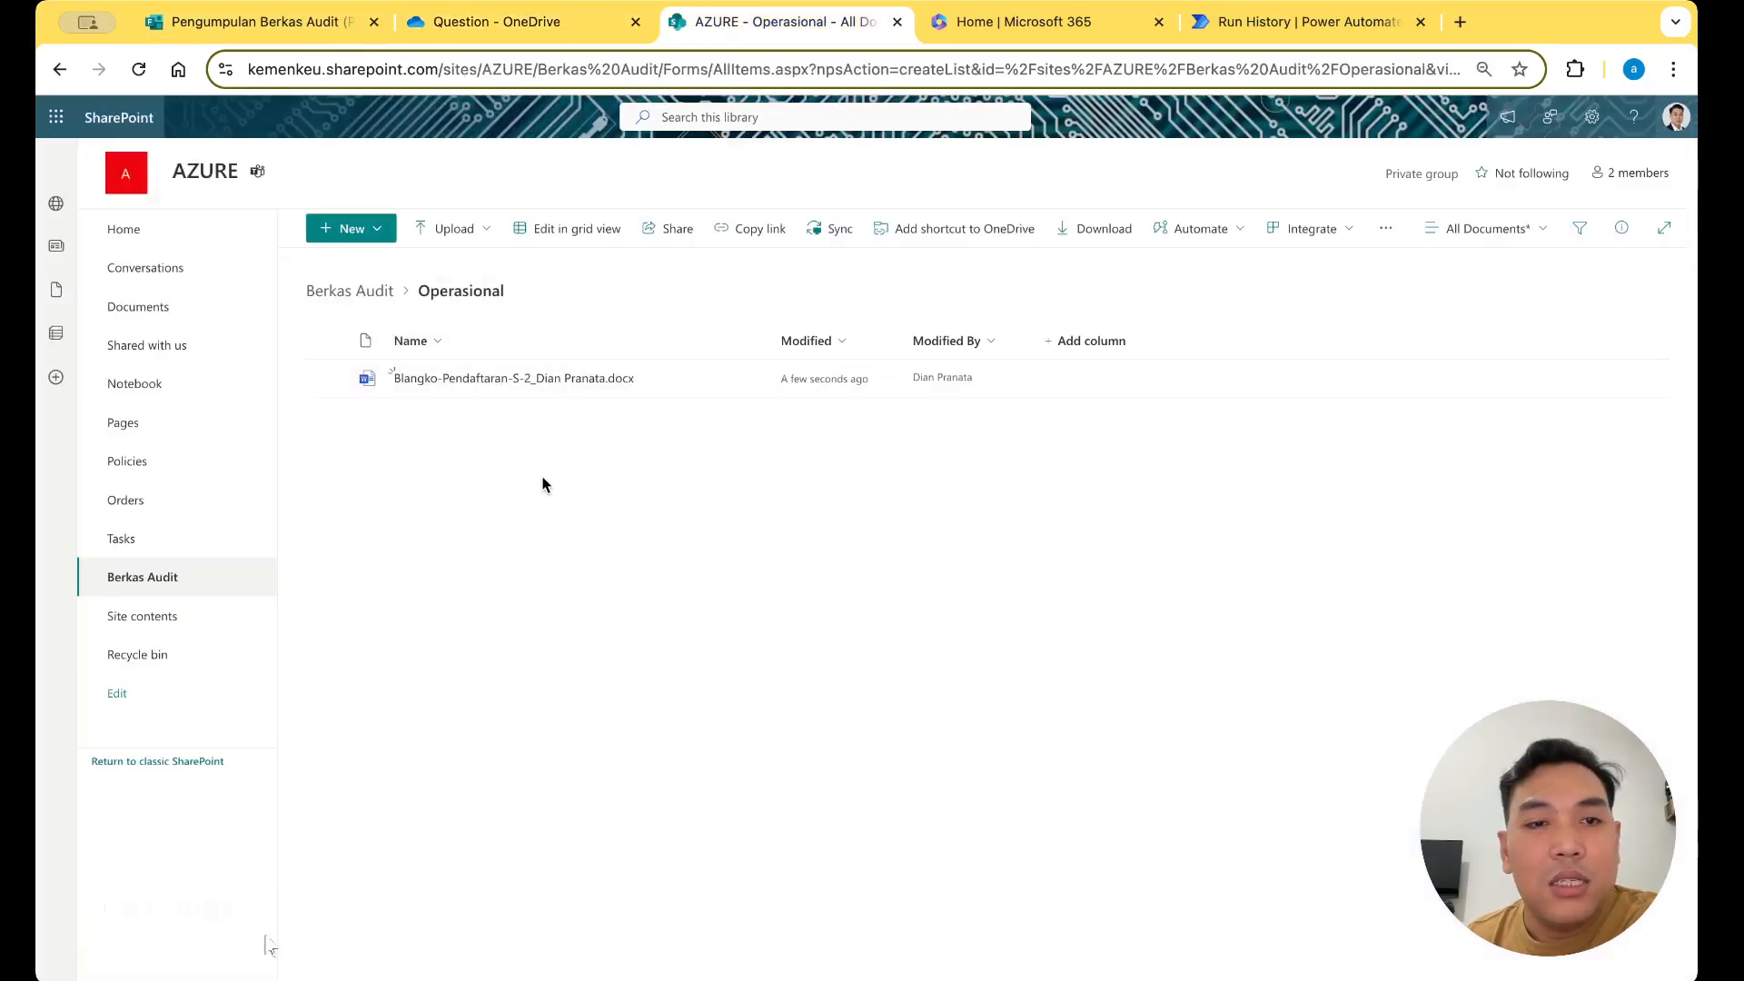
{"action": "left_click", "coordinate": [519, 27]}
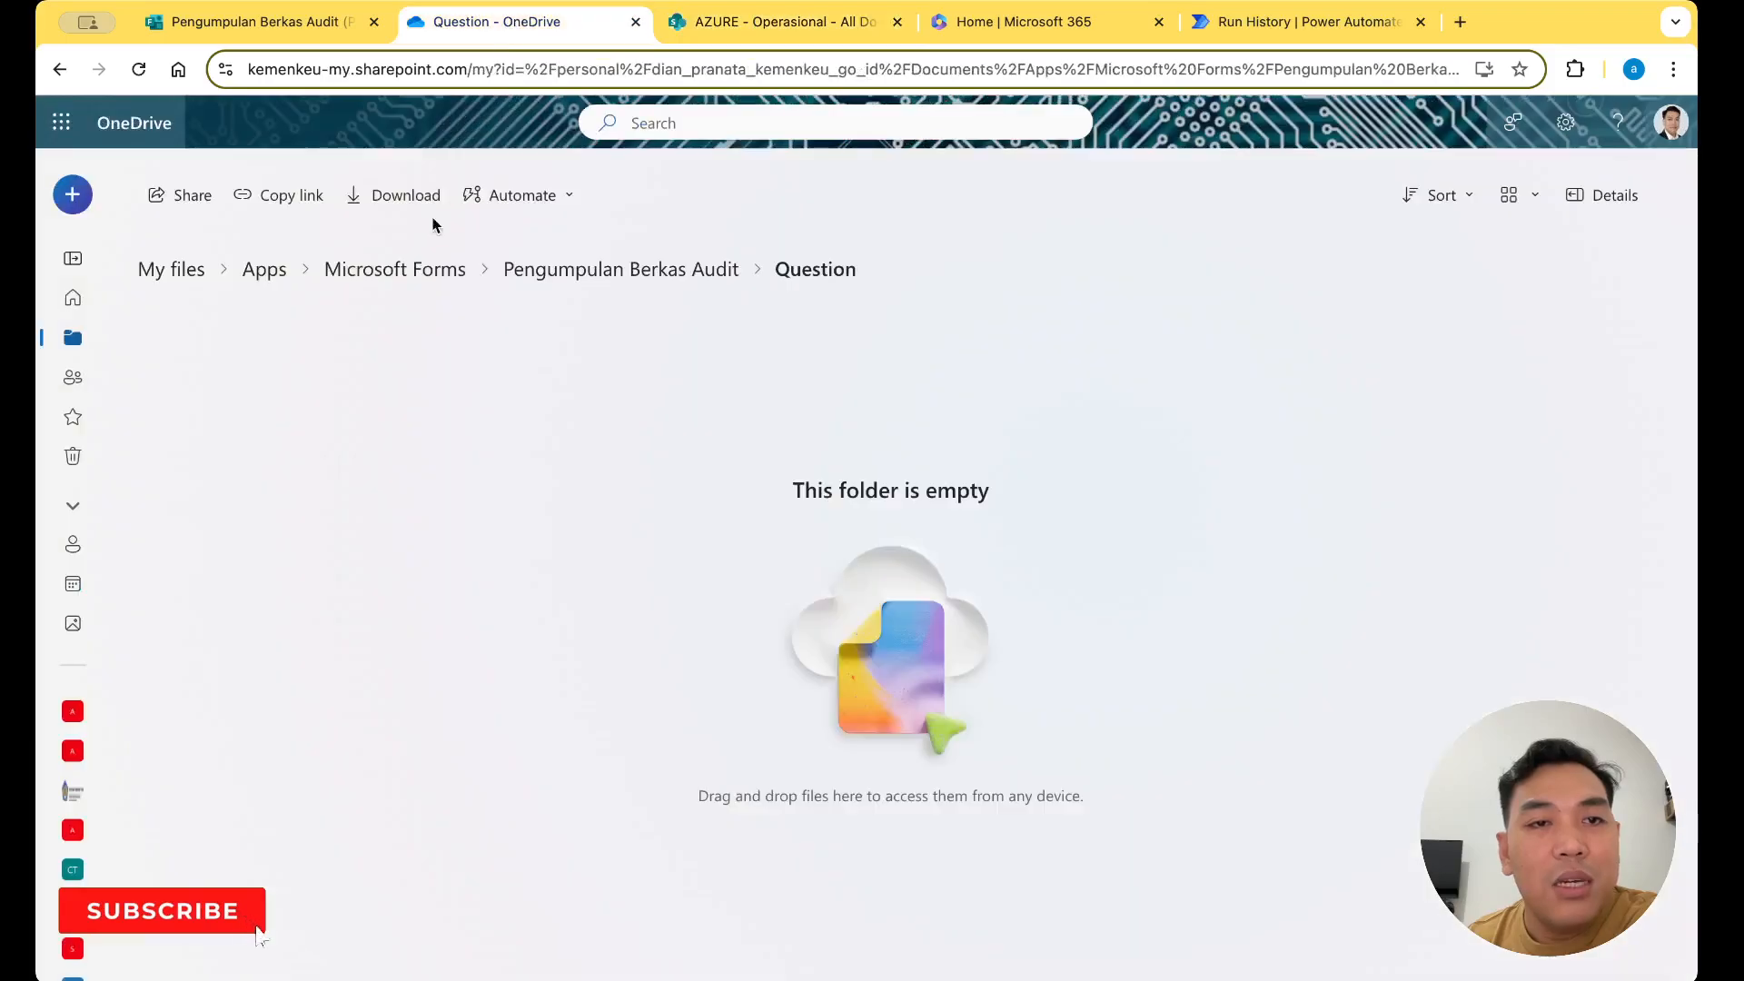
{"action": "left_click", "coordinate": [761, 22]}
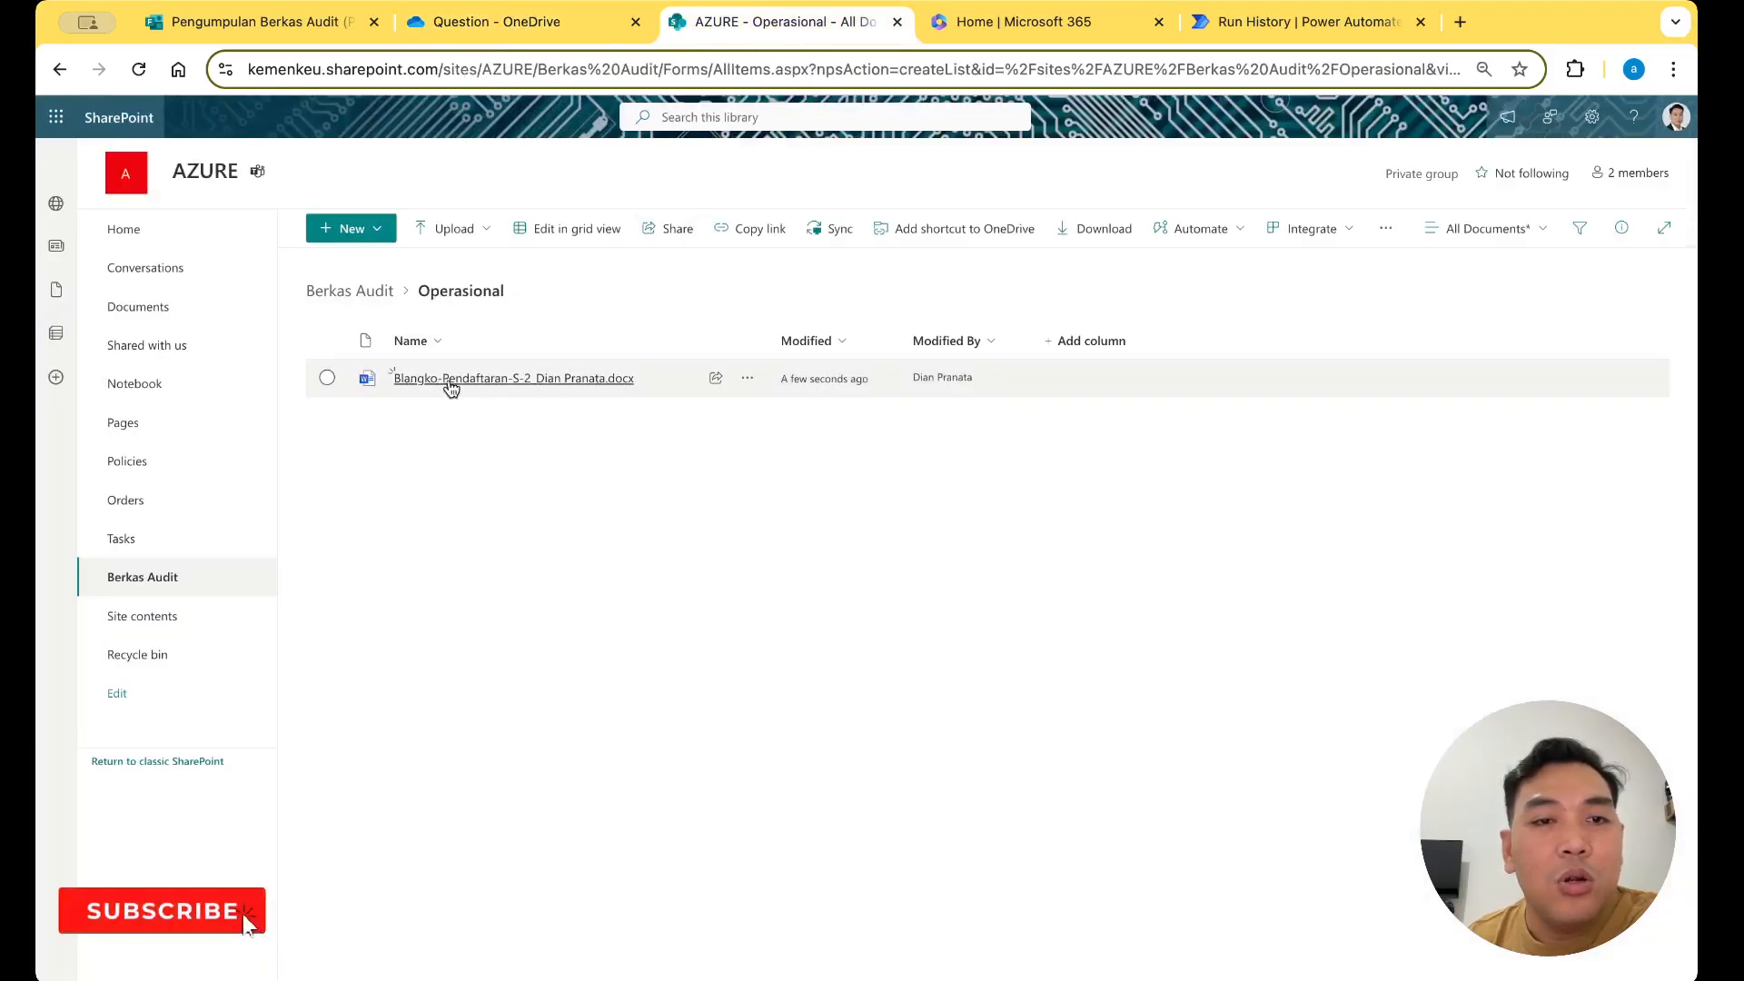
{"action": "mouse_move", "coordinate": [549, 388]}
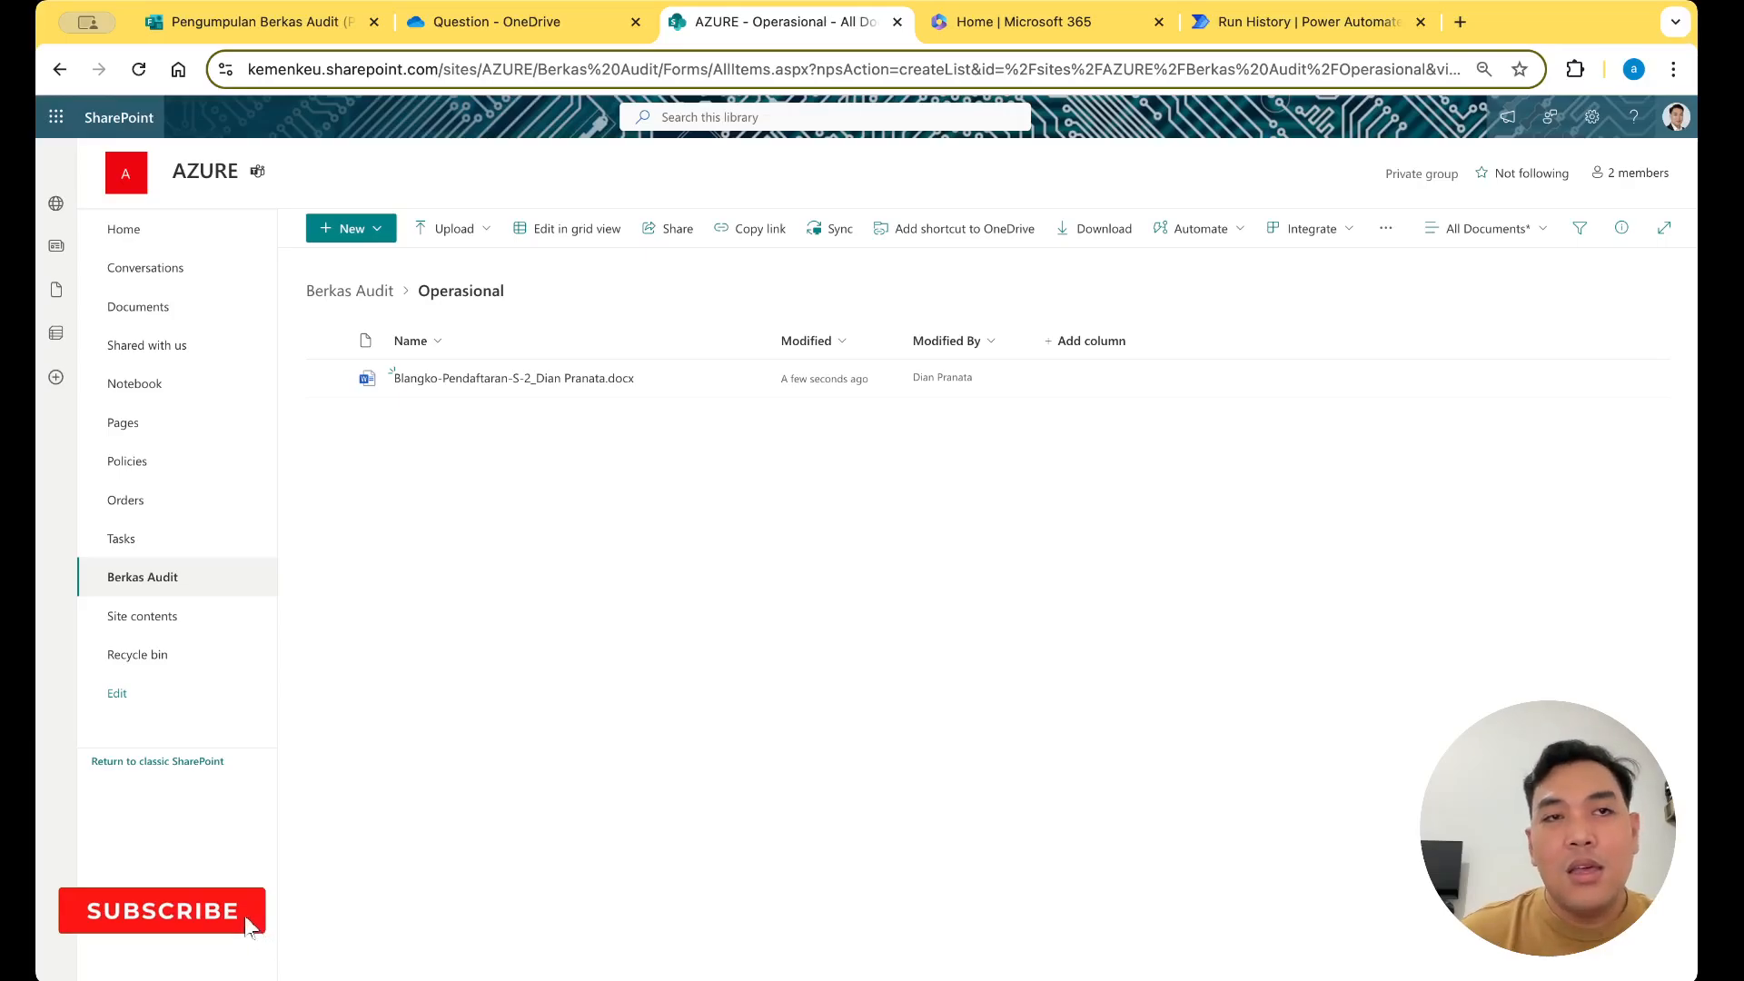
{"action": "key", "text": "super+Tab"}
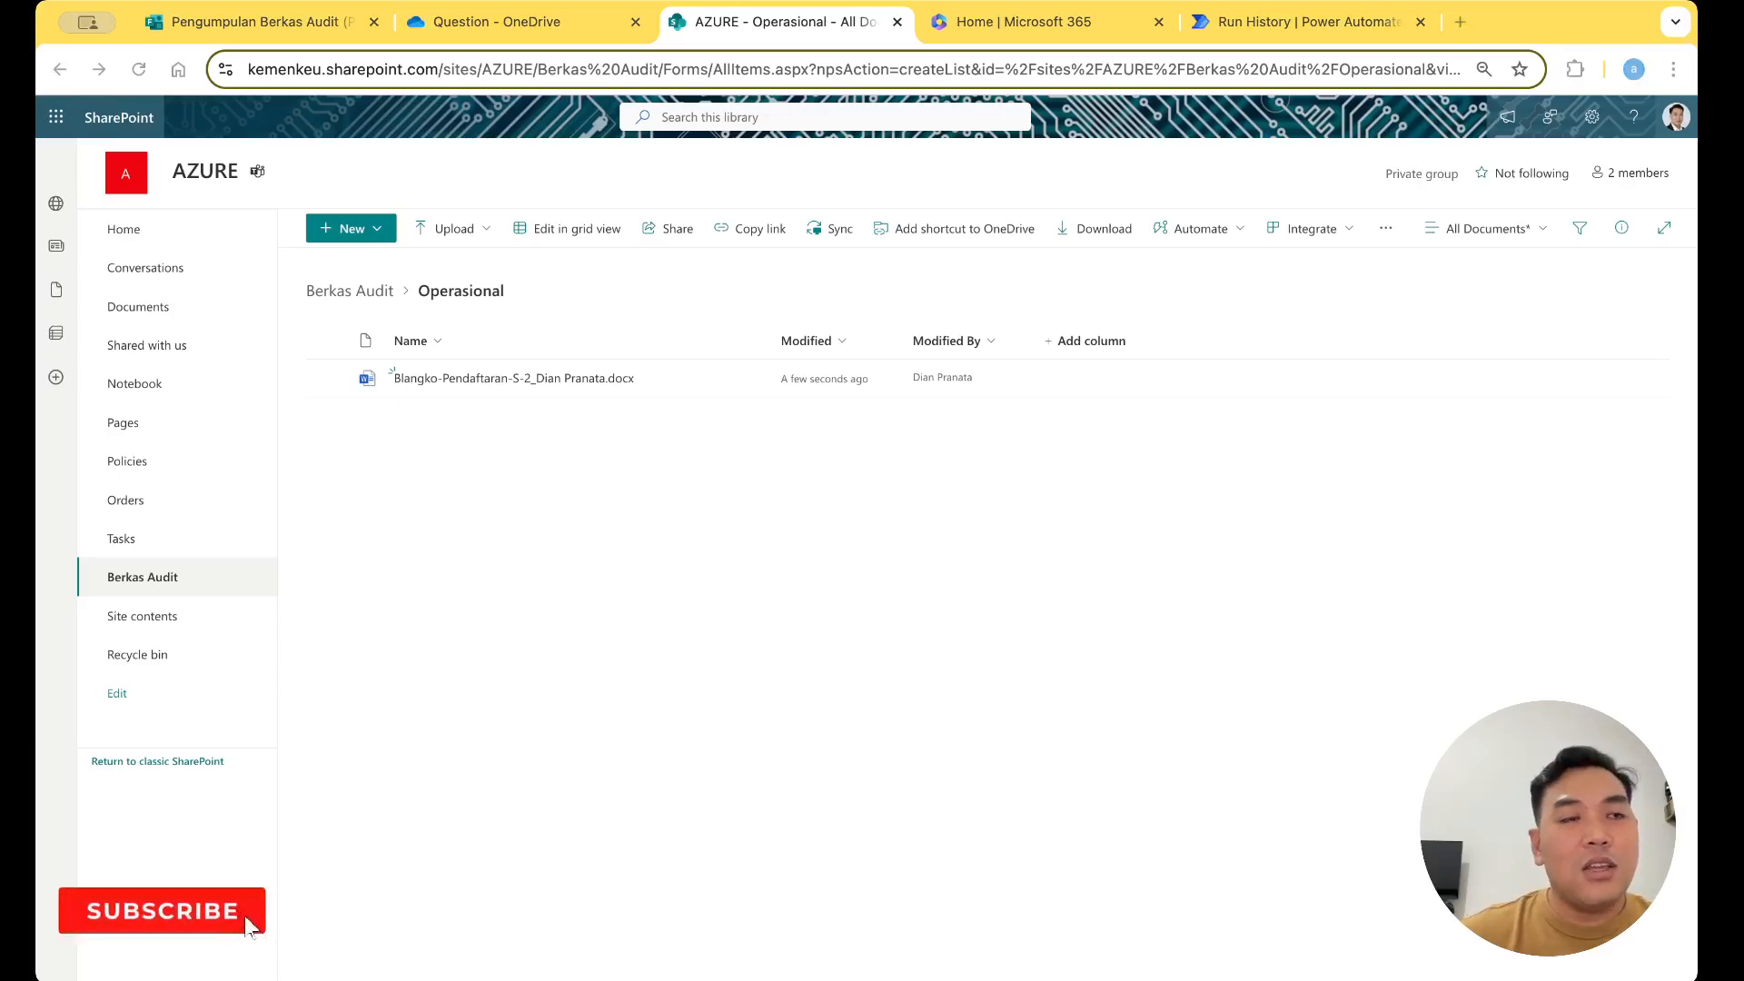